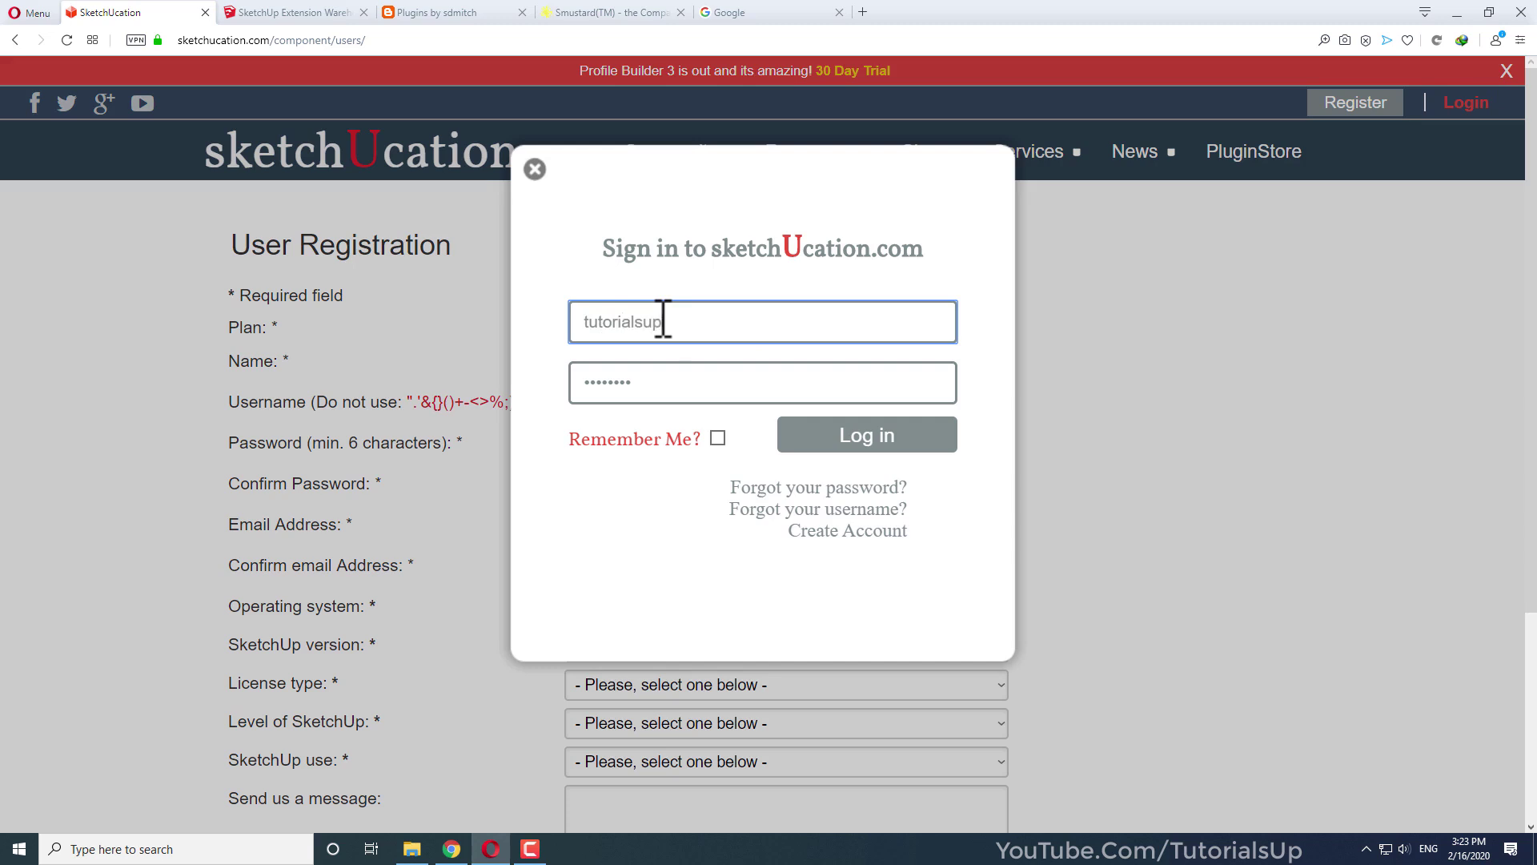
Enter the account password, log in to sketchUcation and decline saving the password in the browser
{"action": "left_click", "coordinate": [653, 381]}
{"action": "type", "text": "*"}
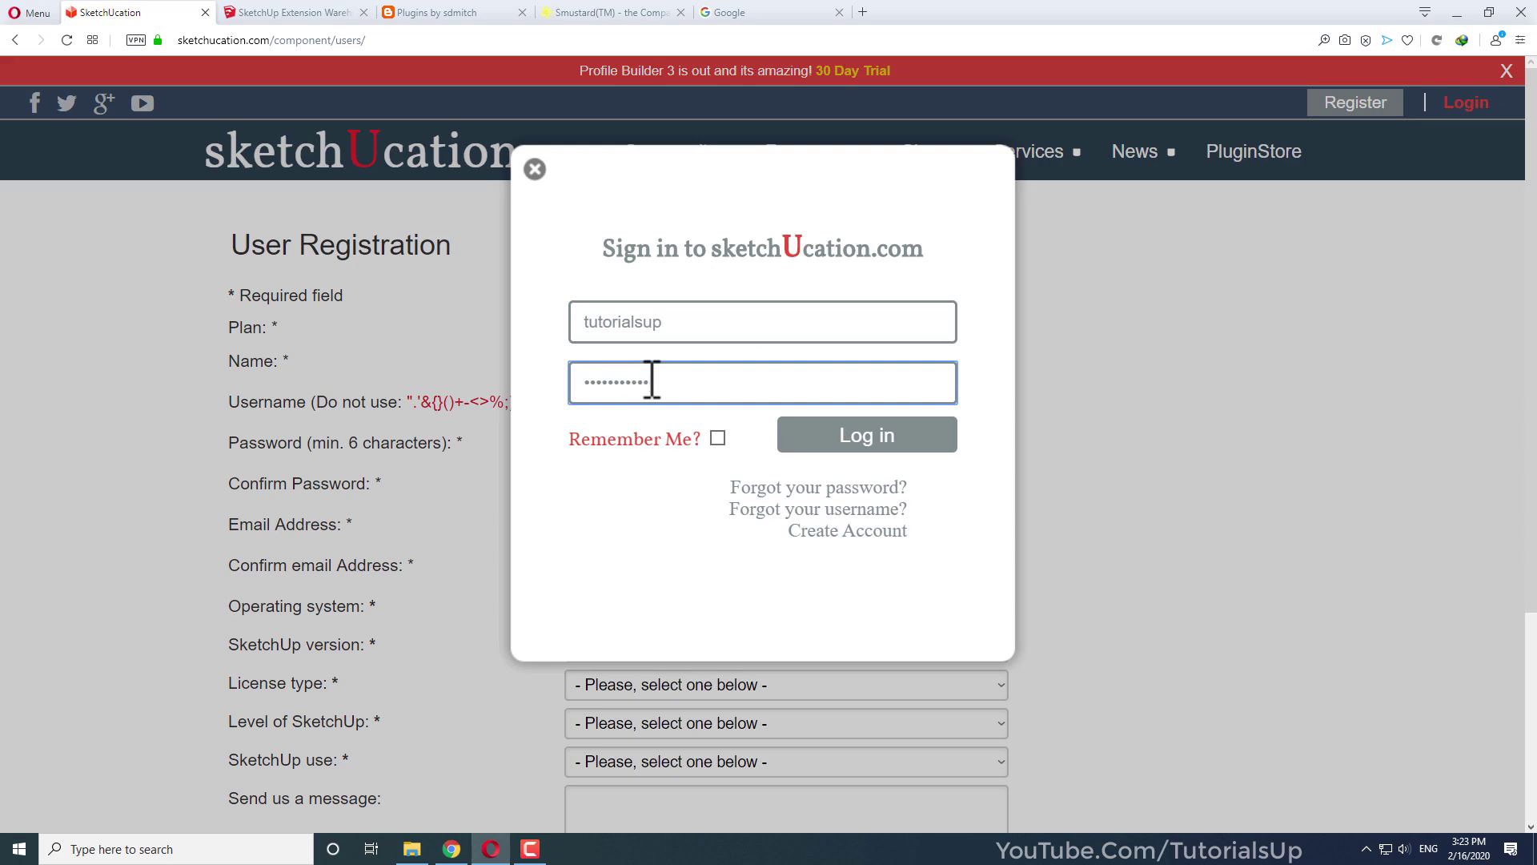
{"action": "left_click", "coordinate": [864, 434]}
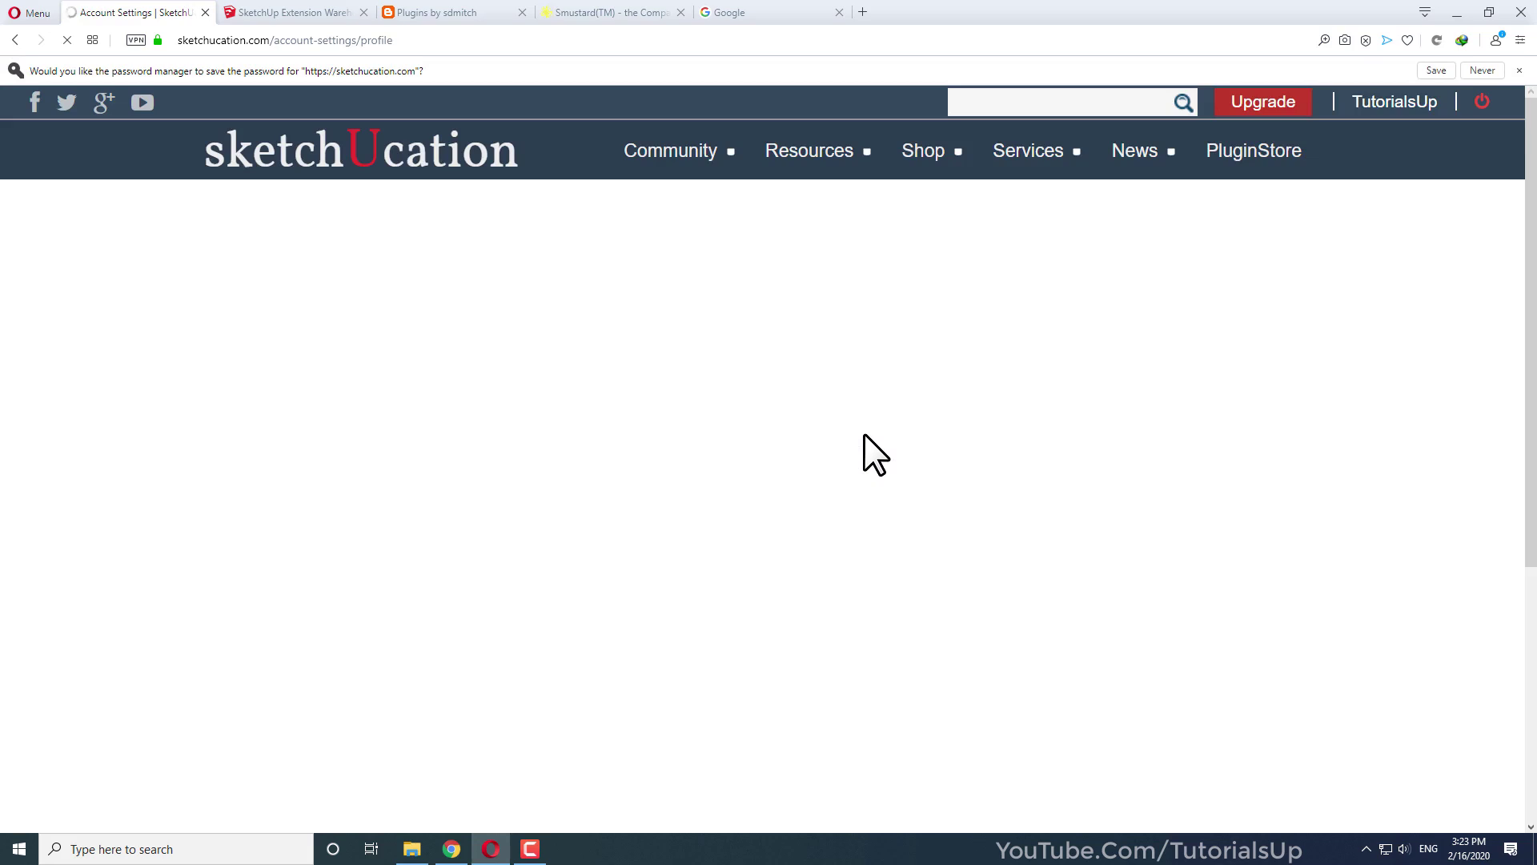
{"action": "left_click", "coordinate": [1487, 71]}
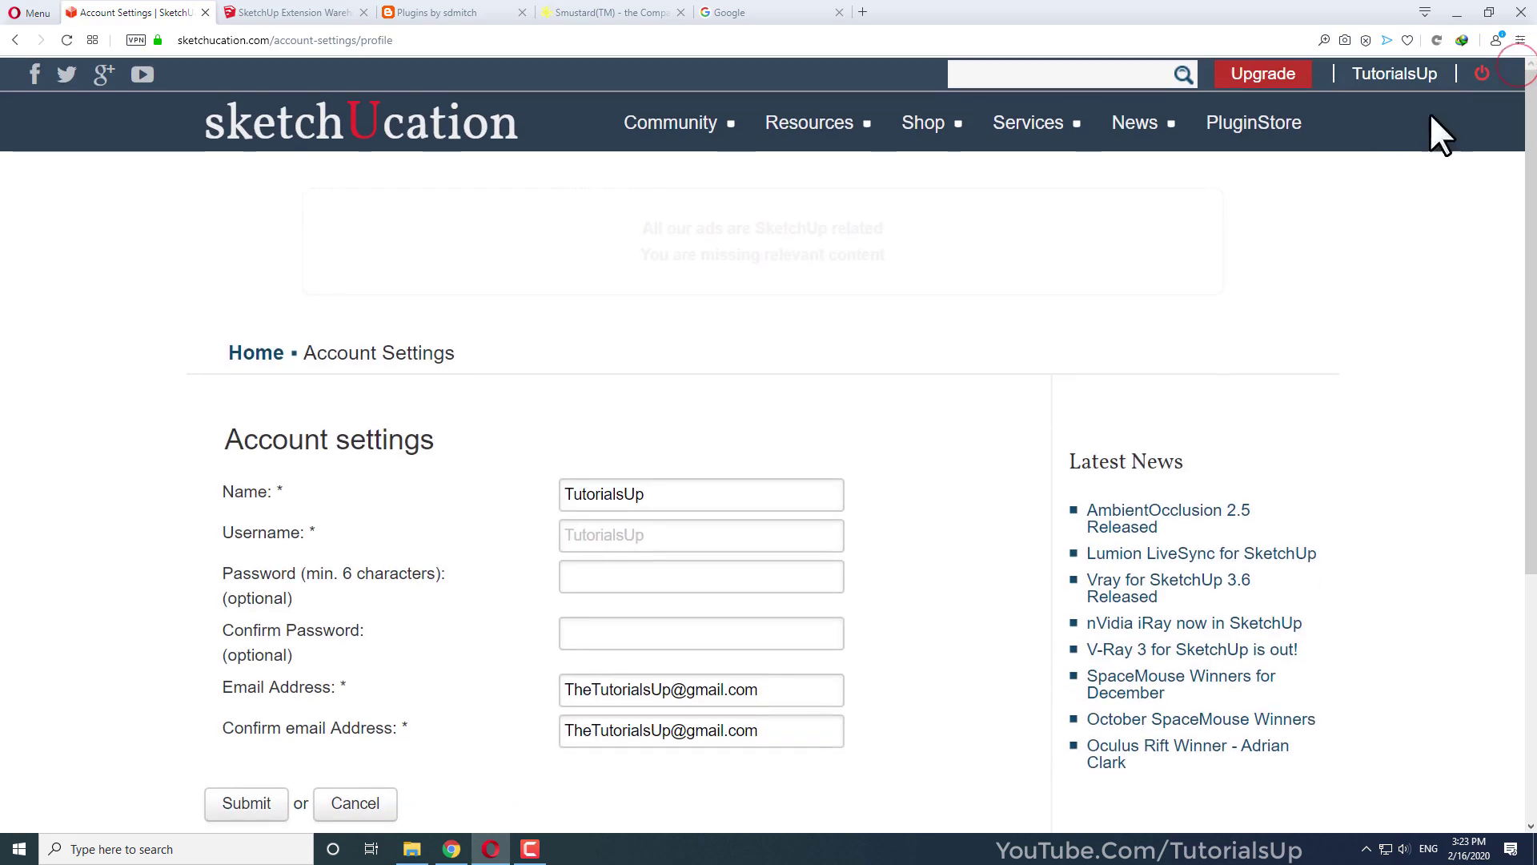
Open the sketchUcation PluginStore and look through its list of recent plugins
{"action": "scroll", "coordinate": [780, 561], "scroll_direction": "down", "scroll_amount": 2}
{"action": "scroll", "coordinate": [781, 561], "scroll_direction": "up", "scroll_amount": 2}
{"action": "mouse_move", "coordinate": [1217, 148]}
{"action": "left_click", "coordinate": [1268, 146]}
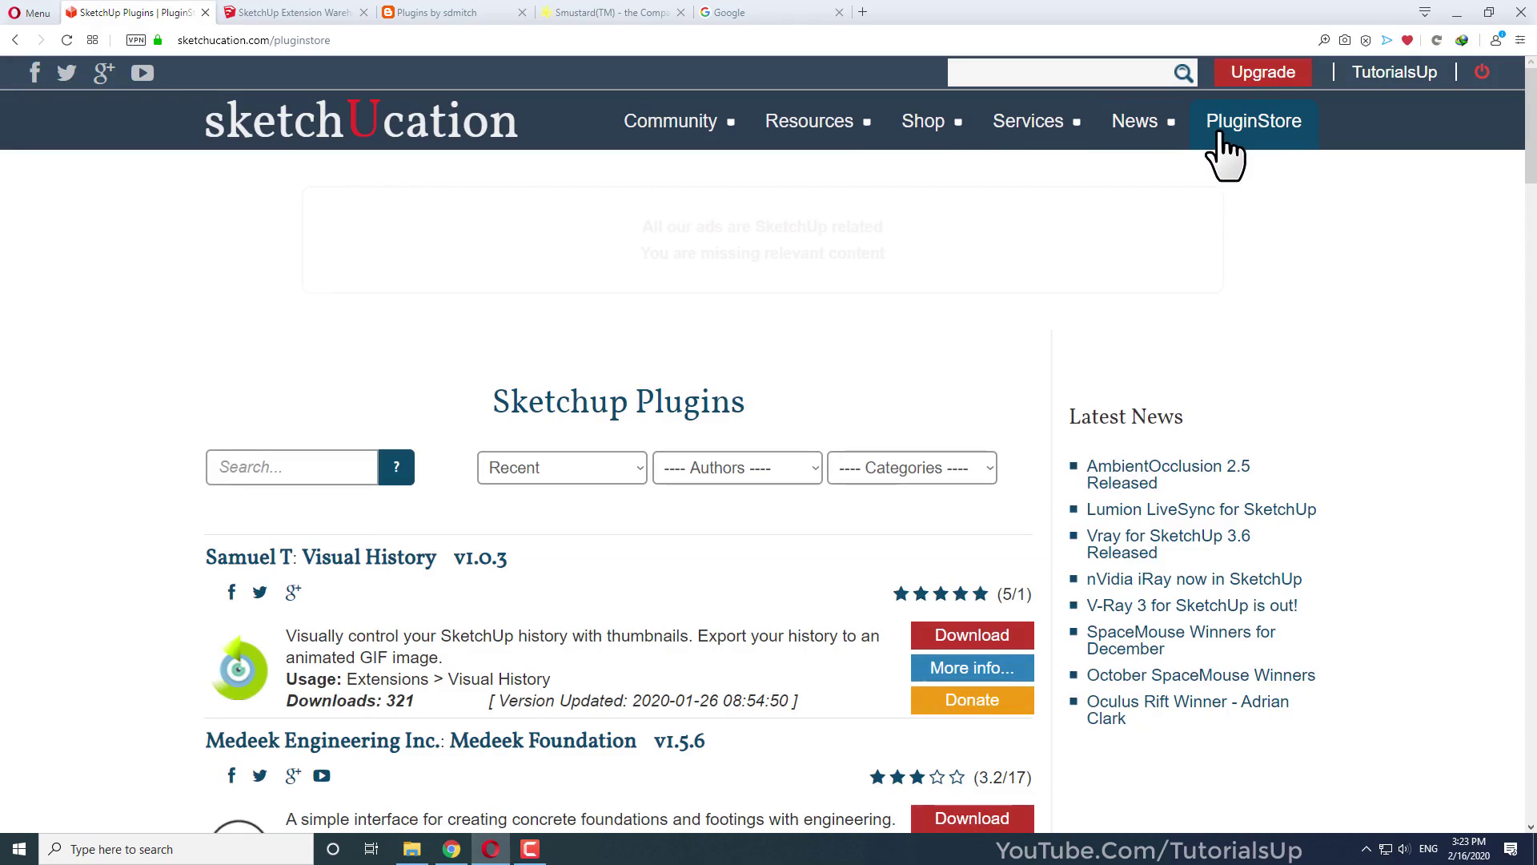
{"action": "scroll", "coordinate": [212, 489], "scroll_direction": "down", "scroll_amount": 3}
{"action": "scroll", "coordinate": [206, 501], "scroll_direction": "down", "scroll_amount": 18}
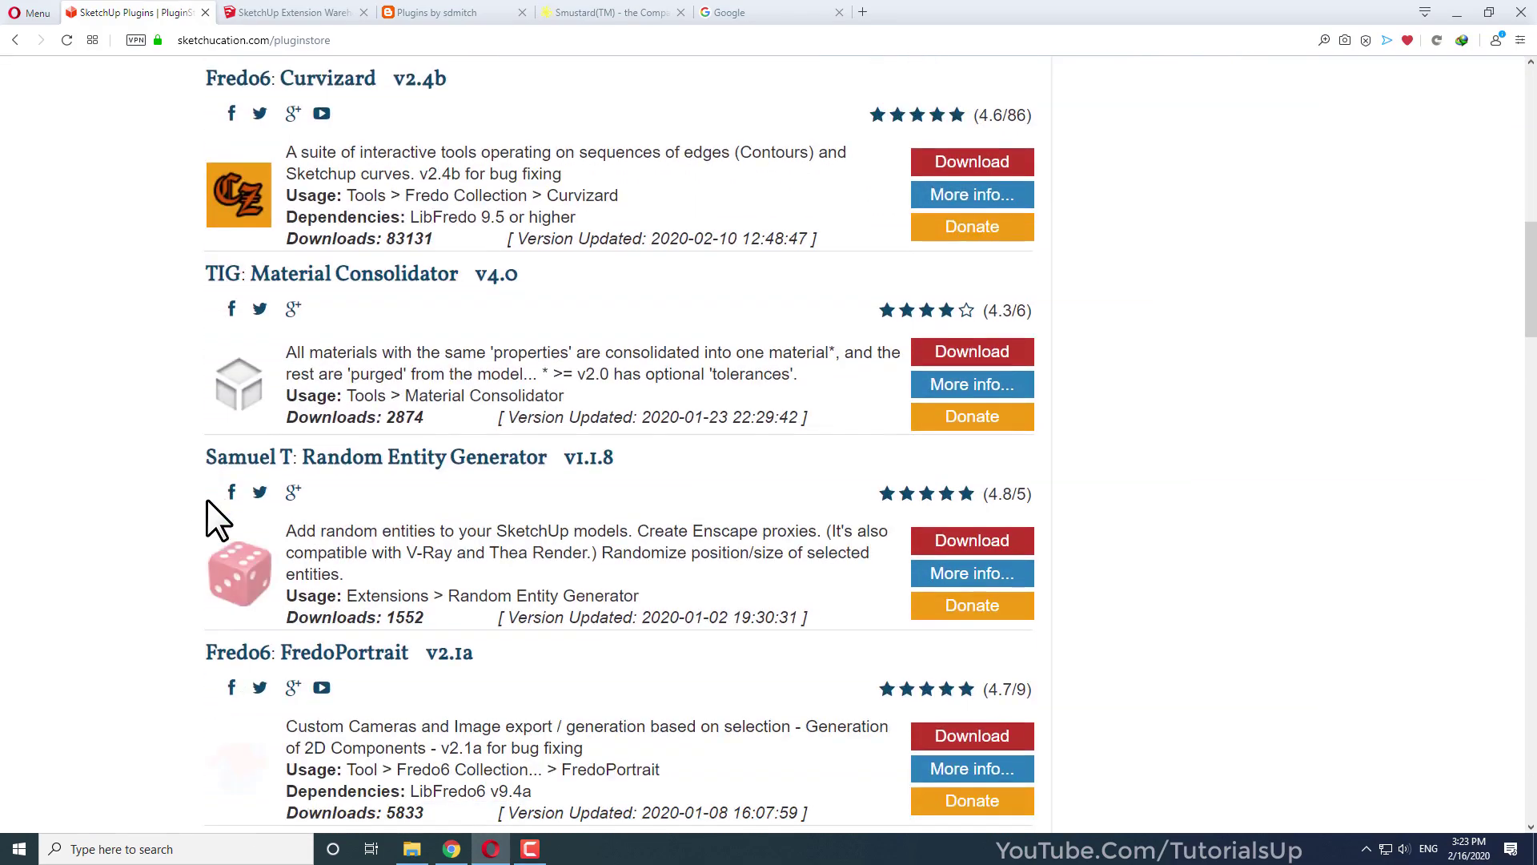
{"action": "scroll", "coordinate": [206, 498], "scroll_direction": "up", "scroll_amount": 20}
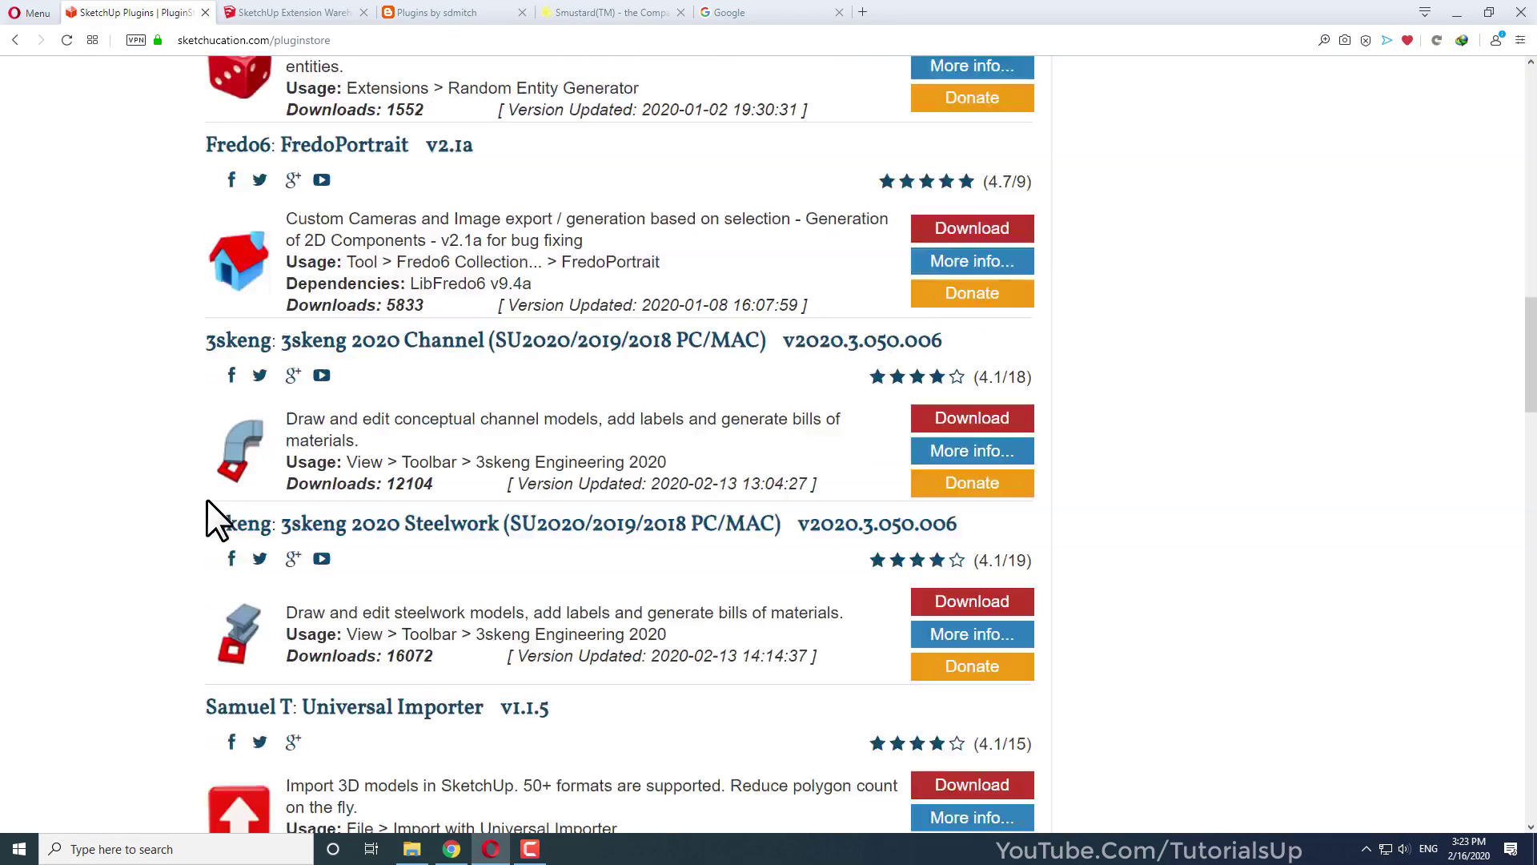
{"action": "scroll", "coordinate": [209, 489], "scroll_direction": "up", "scroll_amount": 3}
Search the PluginStore for "jhs powerbar" and download JHS POWERBAR v2019
{"action": "left_click", "coordinate": [285, 468]}
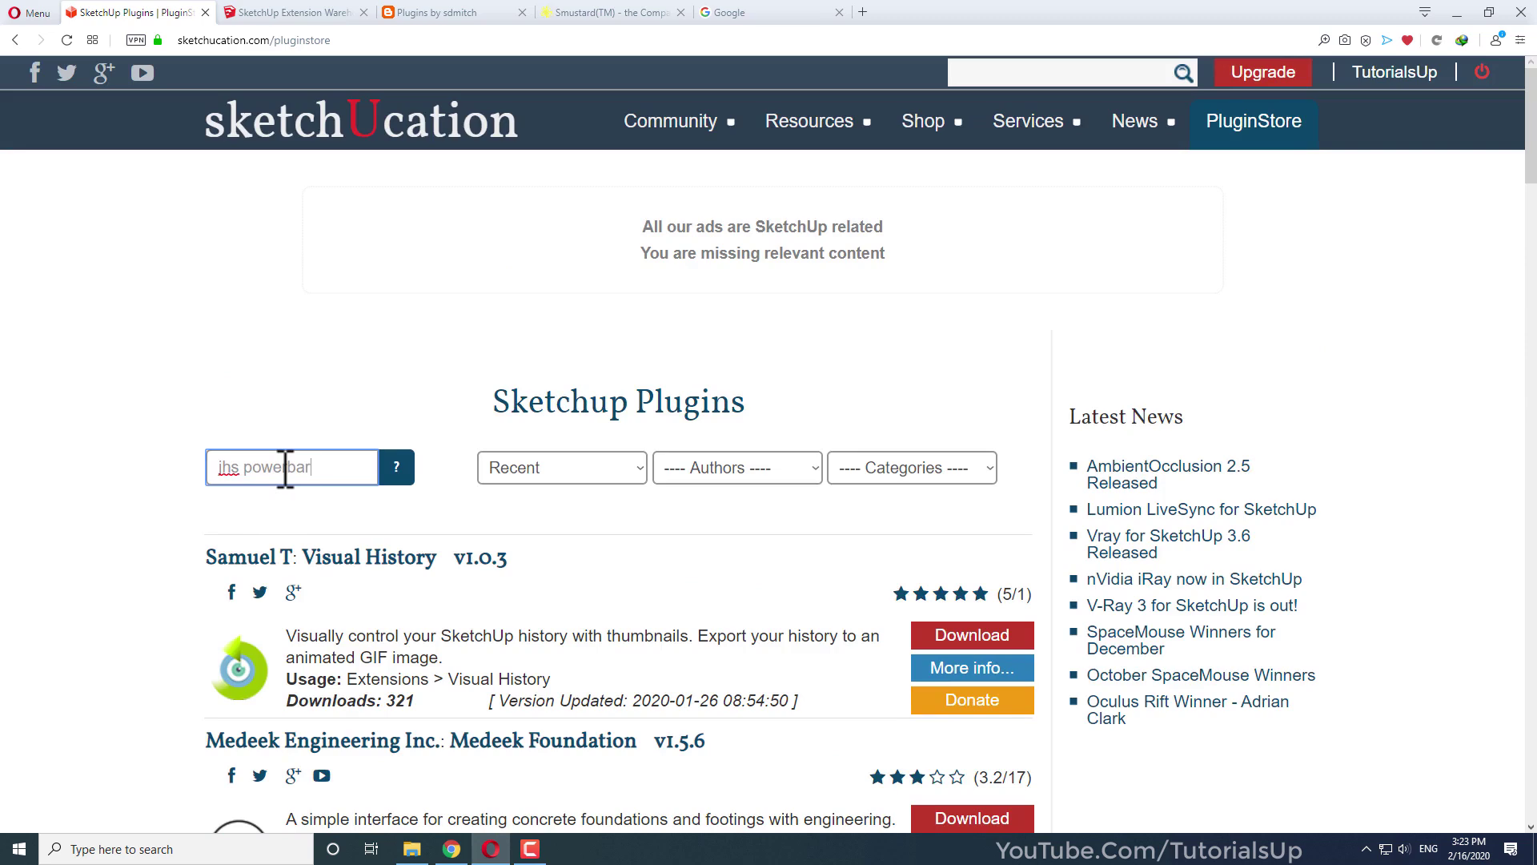
{"action": "left_click", "coordinate": [403, 466]}
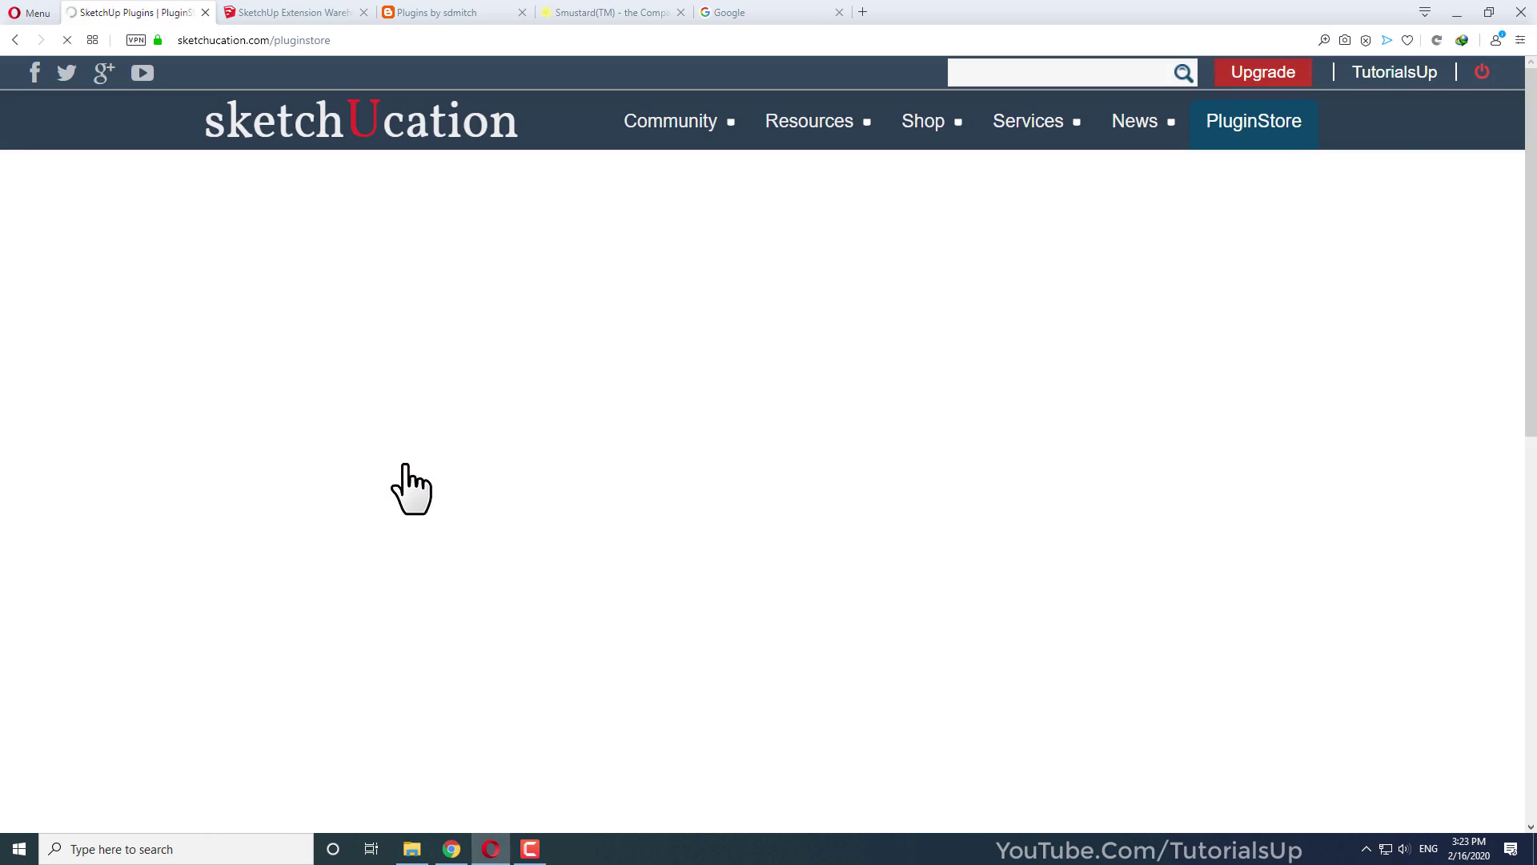
{"action": "scroll", "coordinate": [405, 485], "scroll_direction": "down", "scroll_amount": 4}
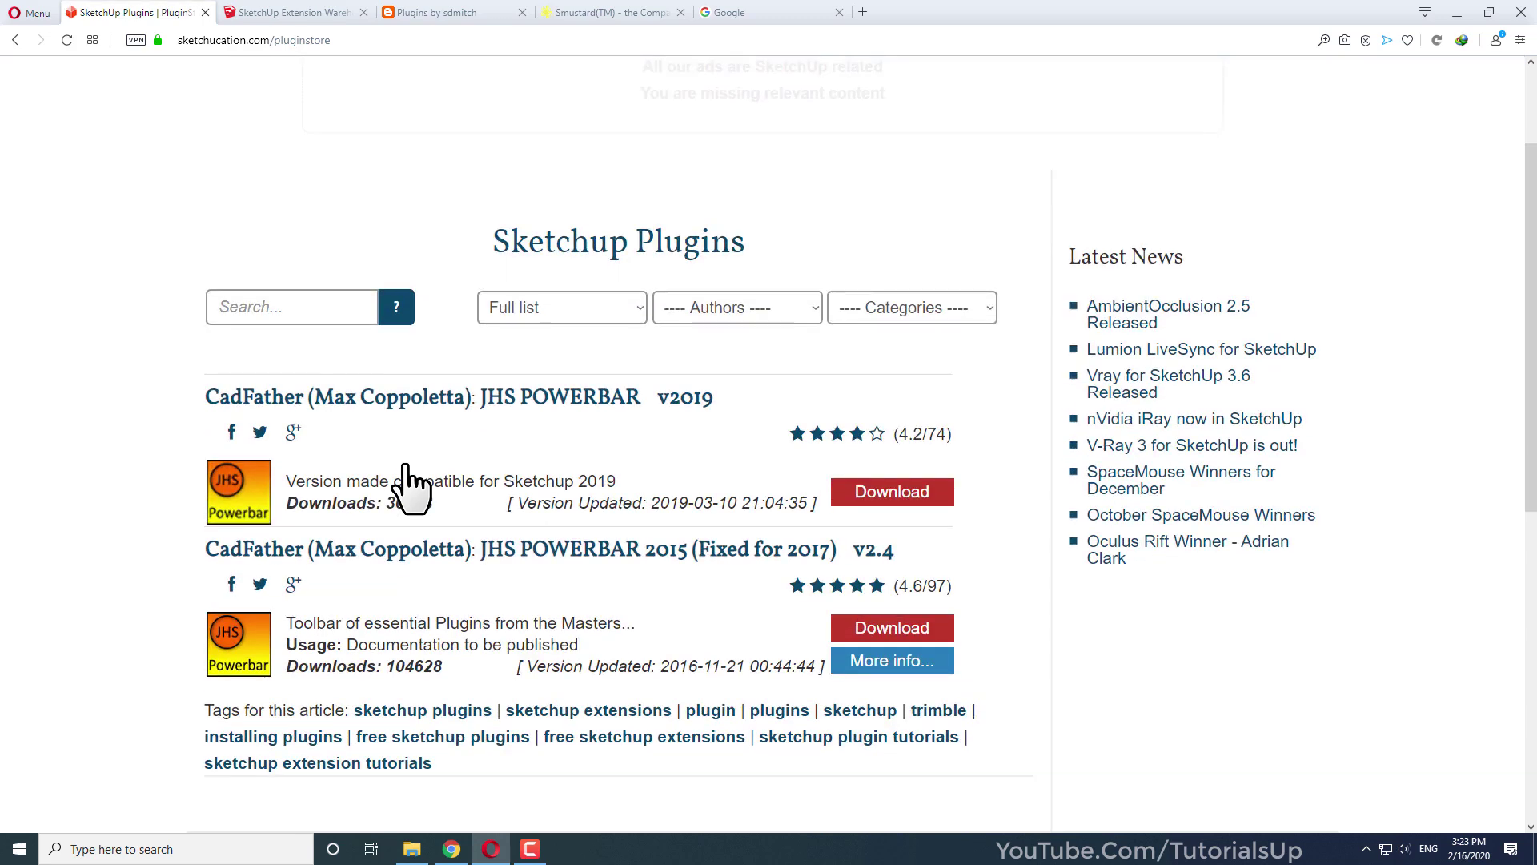
{"action": "scroll", "coordinate": [945, 444], "scroll_direction": "up", "scroll_amount": 1}
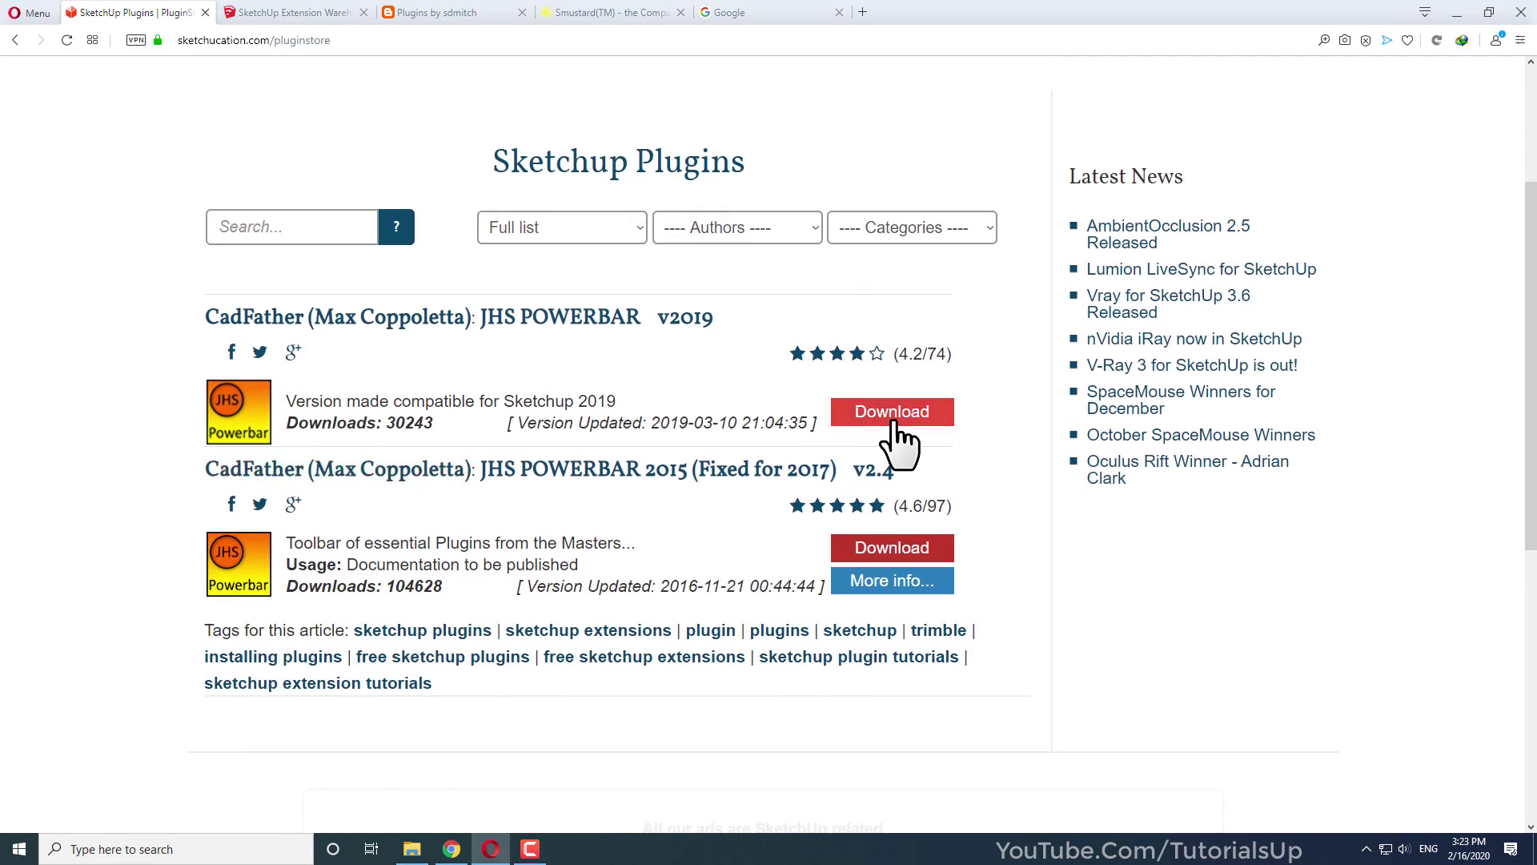
{"action": "left_click", "coordinate": [905, 413]}
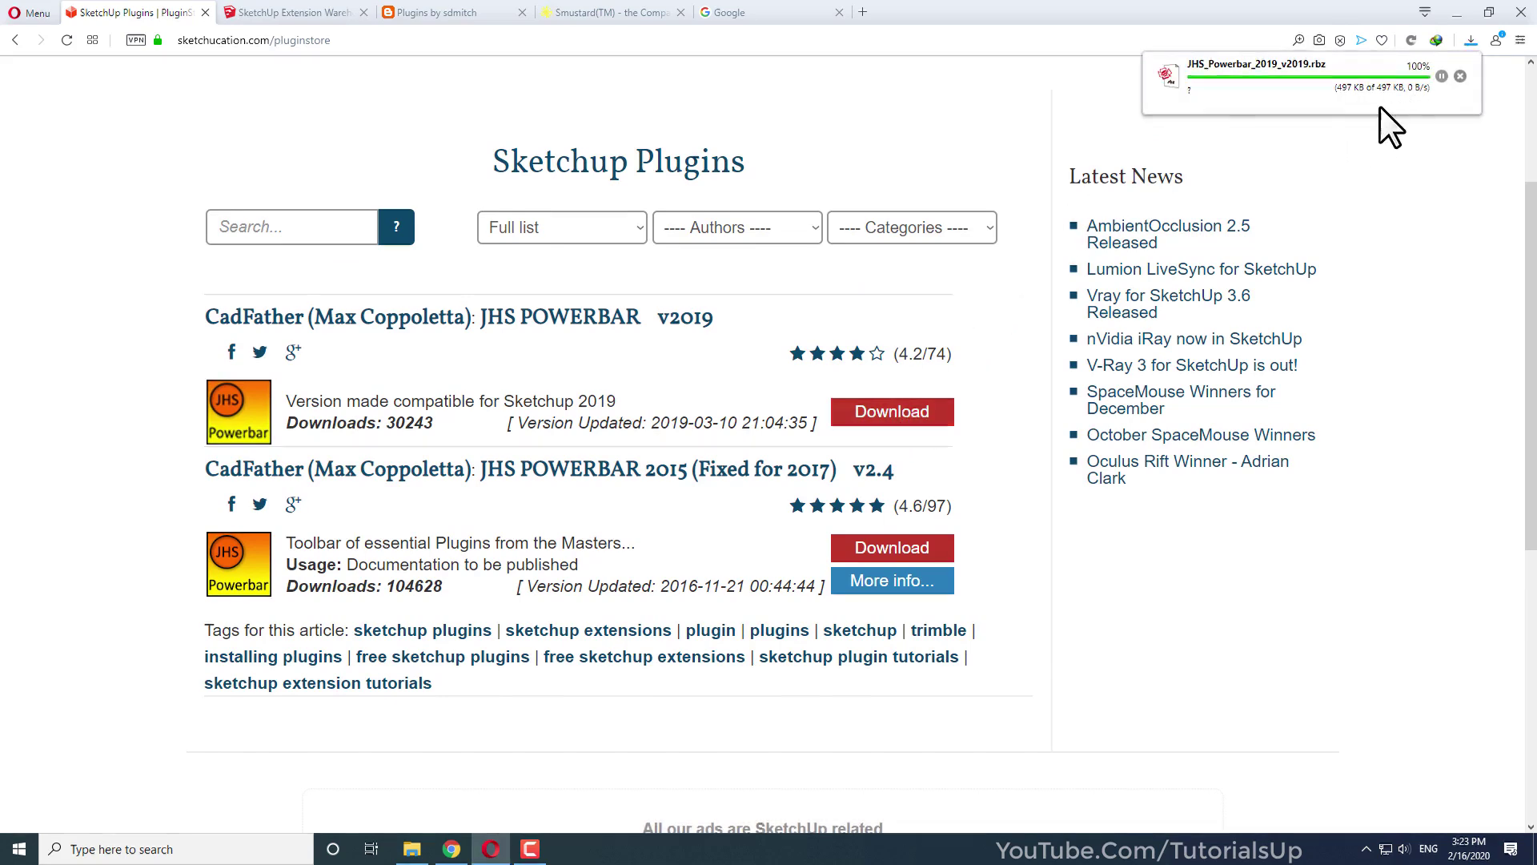
Search the PluginStore for "curviloft" and download Fredo6's Curviloft v1.8a
{"action": "left_click", "coordinate": [290, 228]}
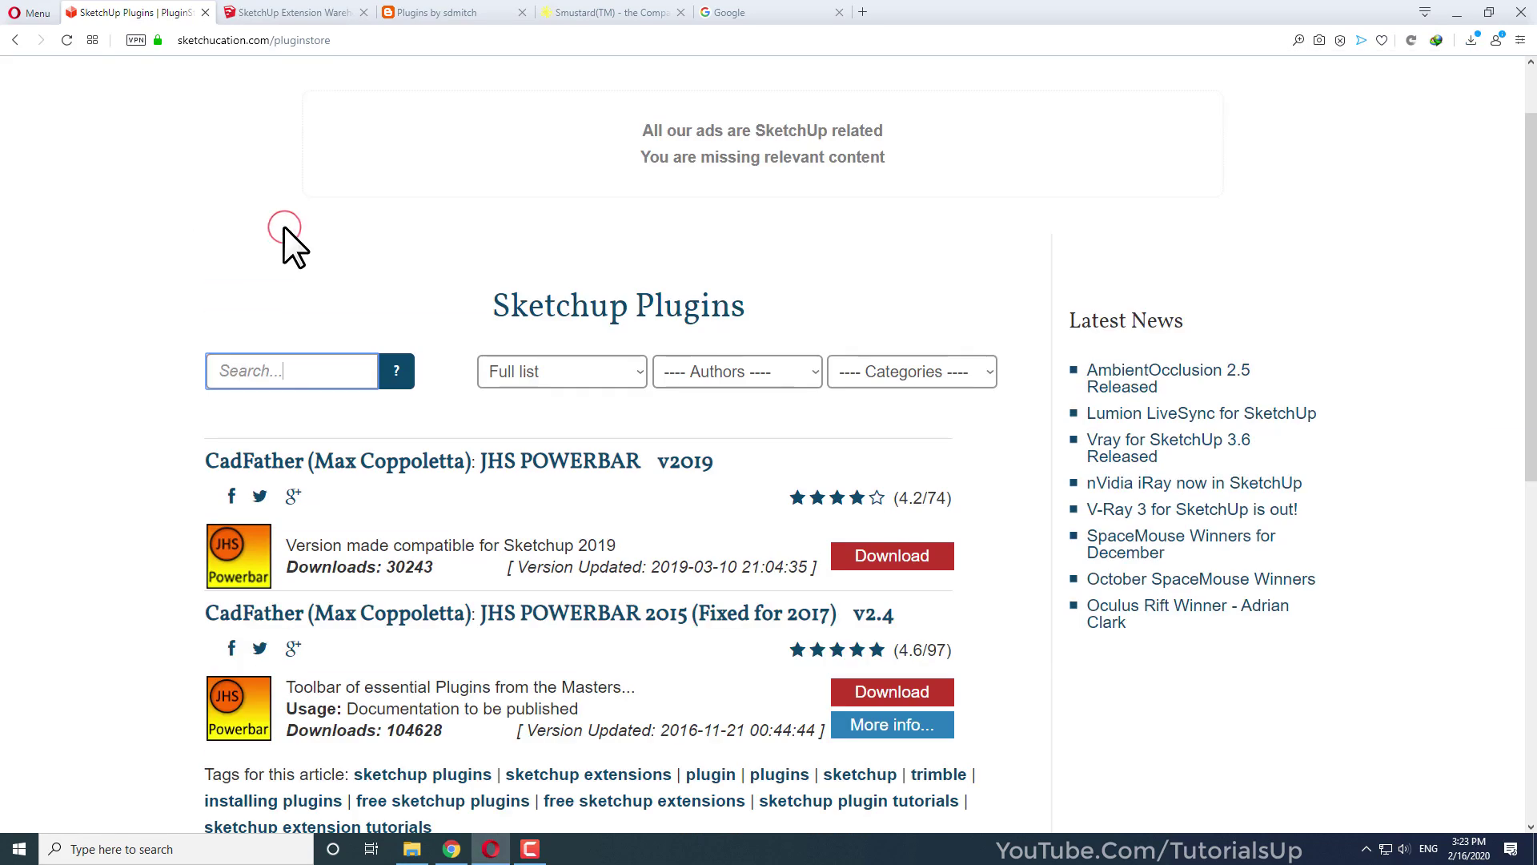
{"action": "double_click", "coordinate": [308, 370]}
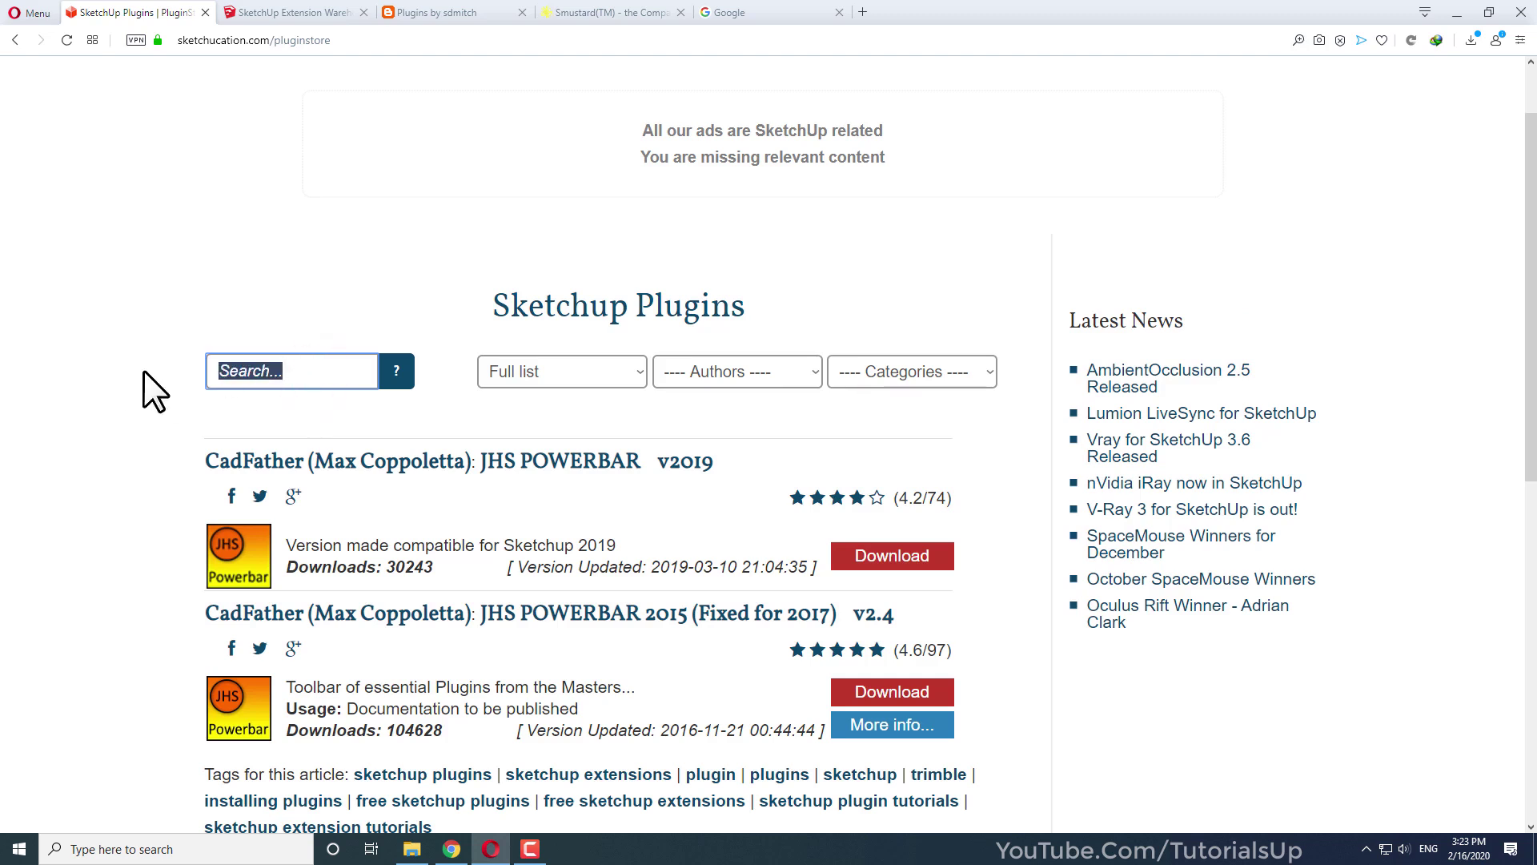
{"action": "type", "text": "curviloft"}
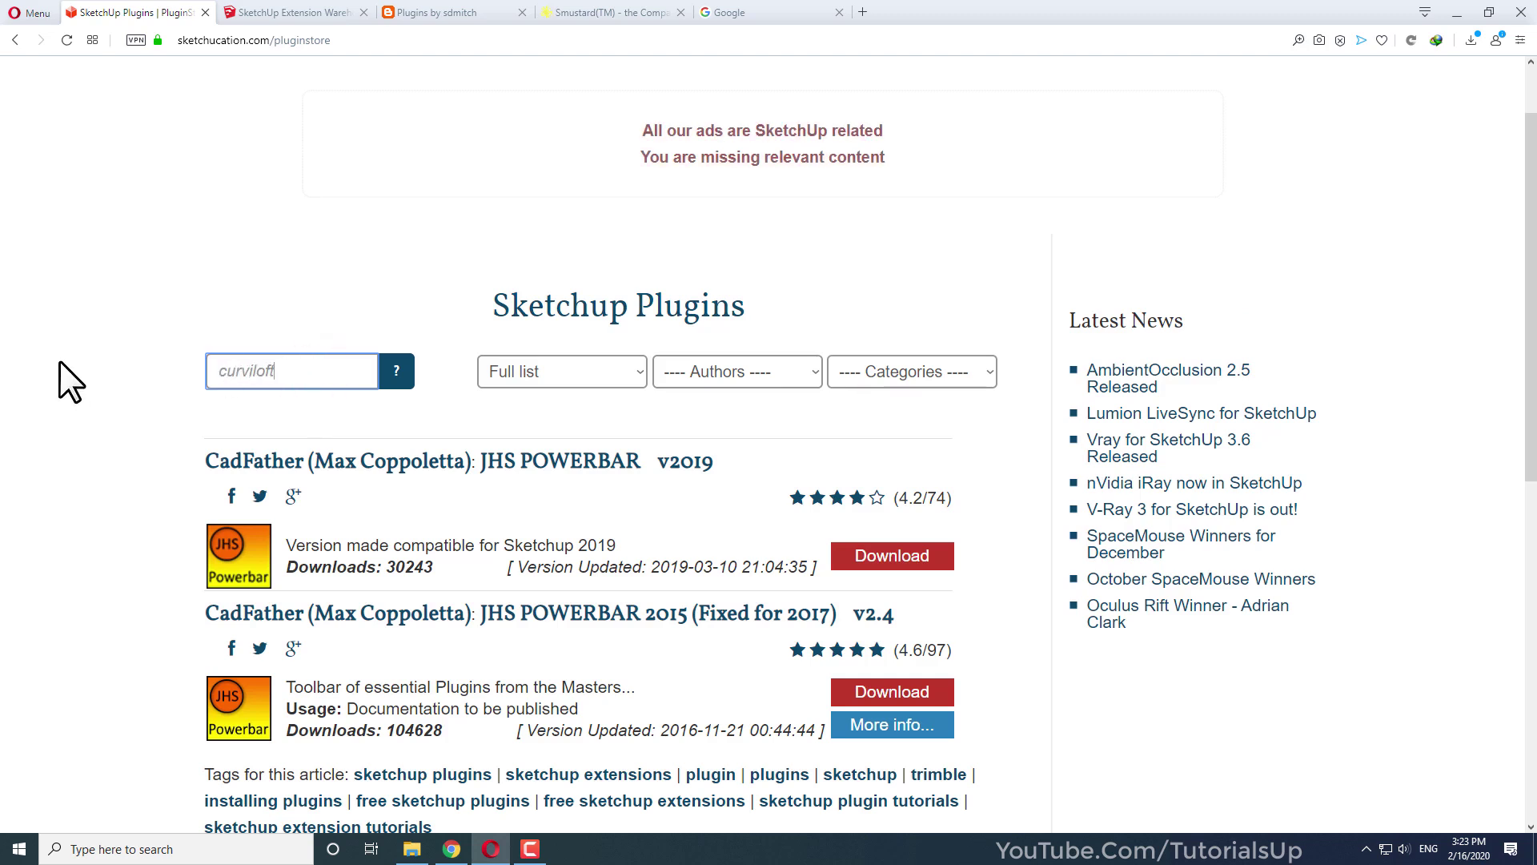
{"action": "left_click", "coordinate": [397, 378]}
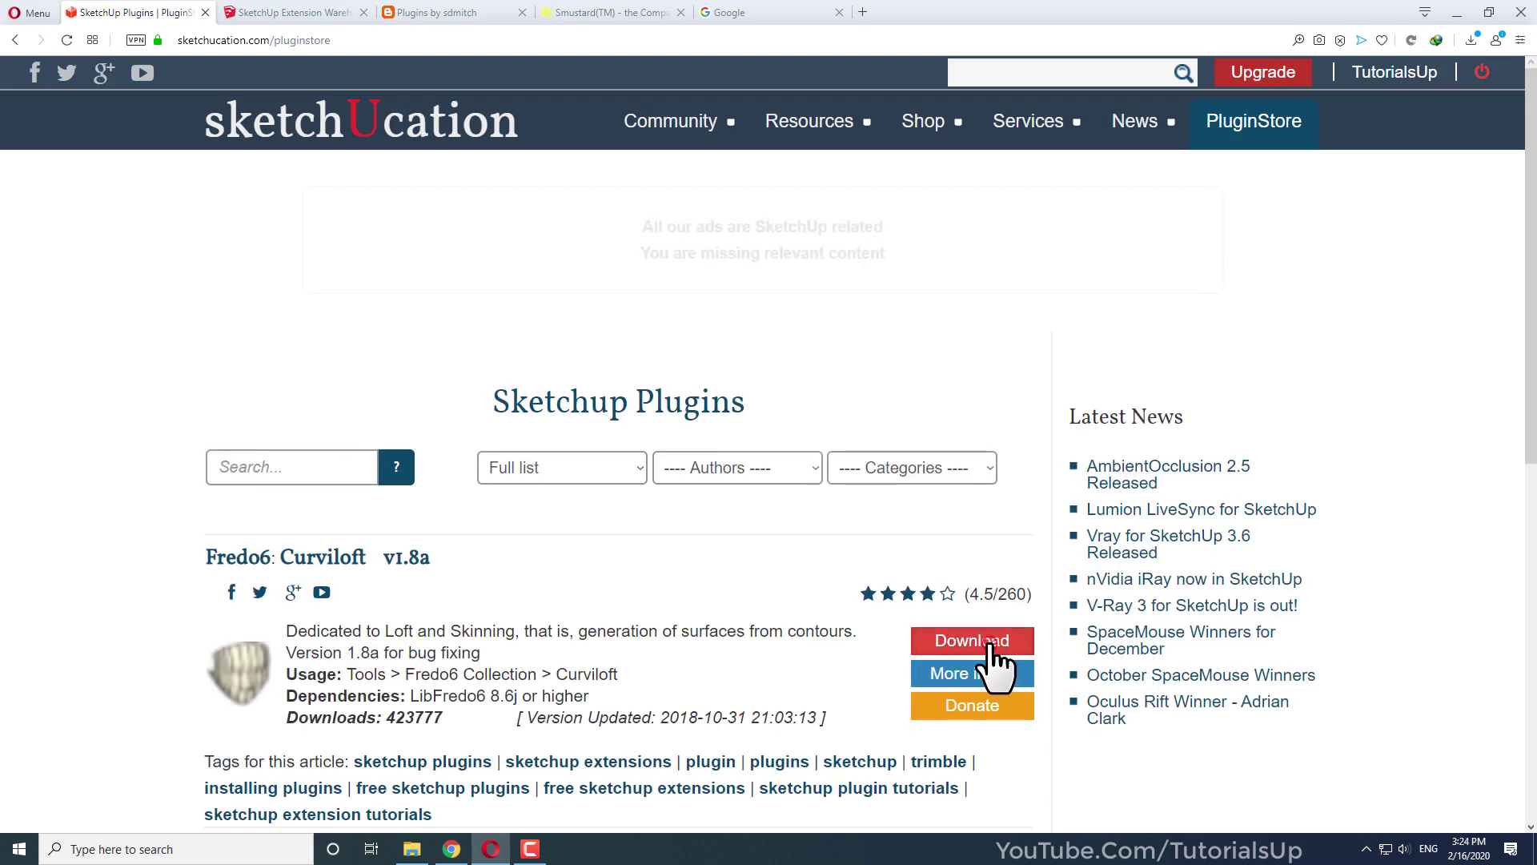
{"action": "left_click", "coordinate": [993, 645]}
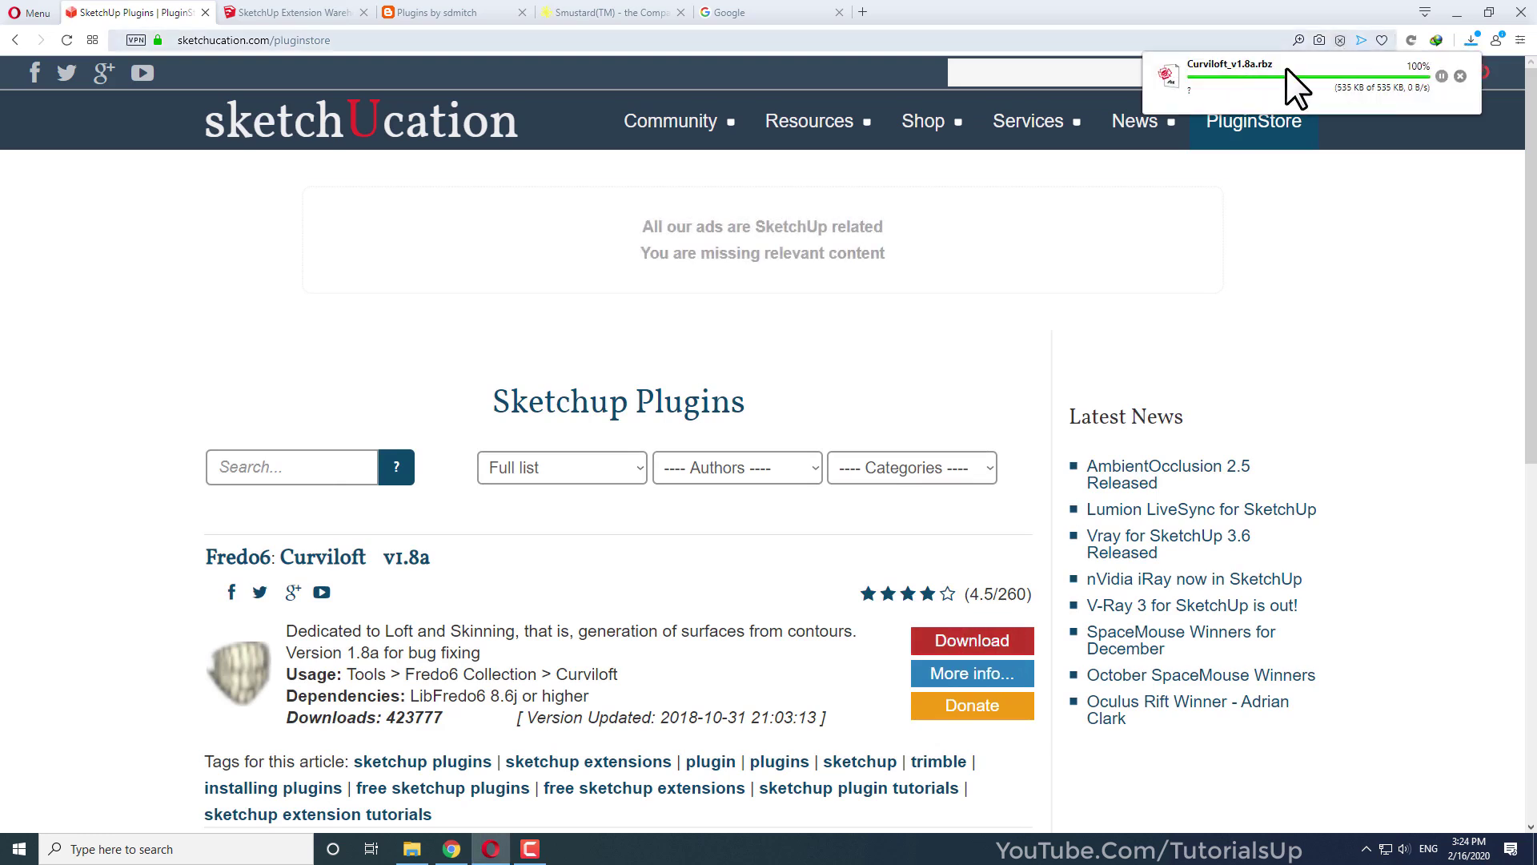
Copy the dependency name LibFredo6 from the Curviloft entry, search the PluginStore for it and download LibFredo6 v9.5h
{"action": "left_click_drag", "start_coordinate": [410, 696], "coordinate": [617, 713]}
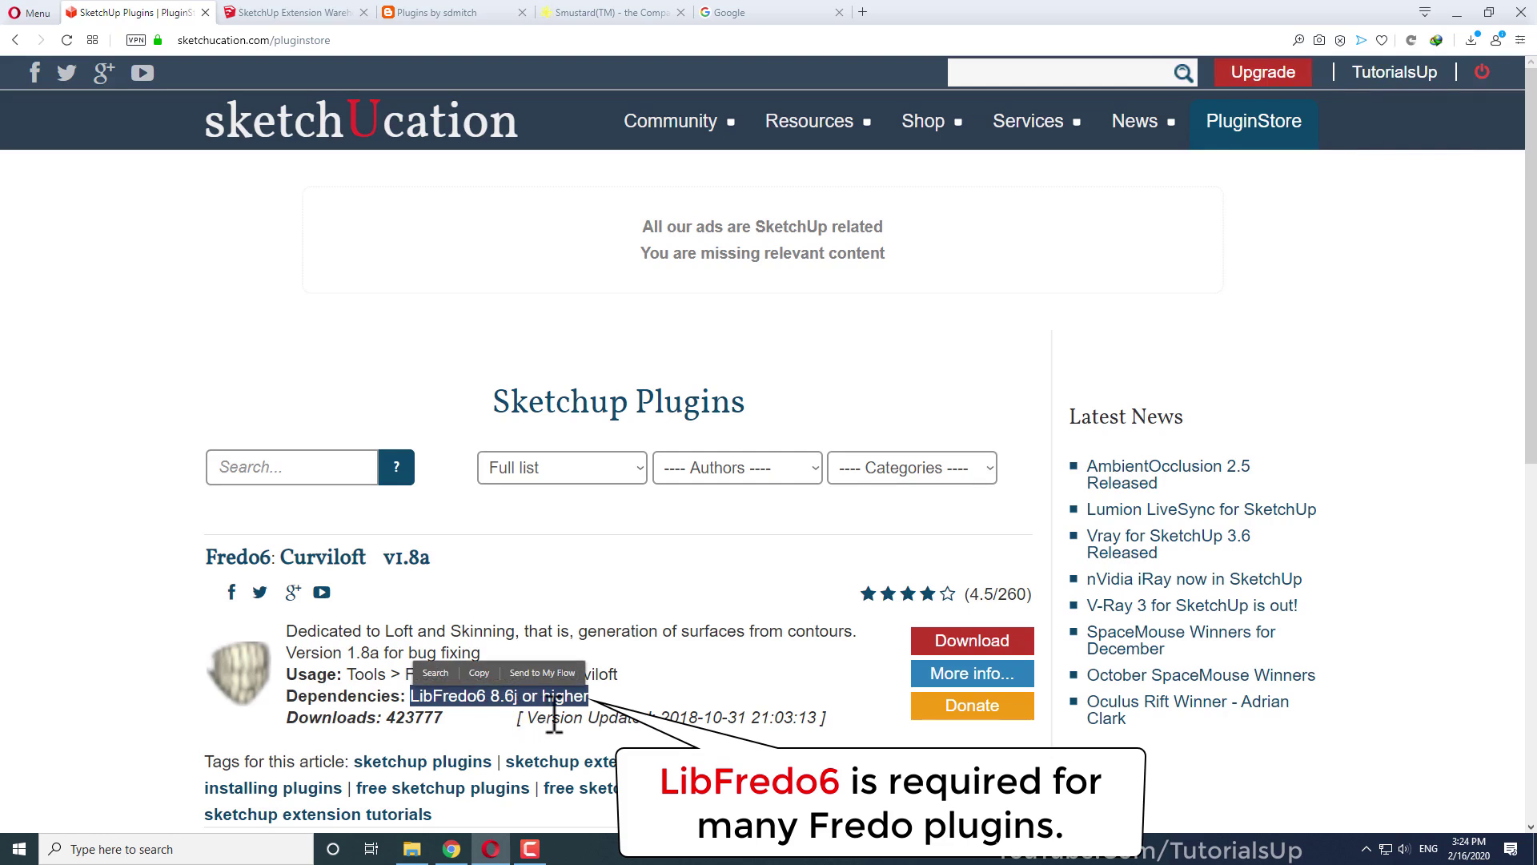
{"action": "left_click", "coordinate": [653, 690]}
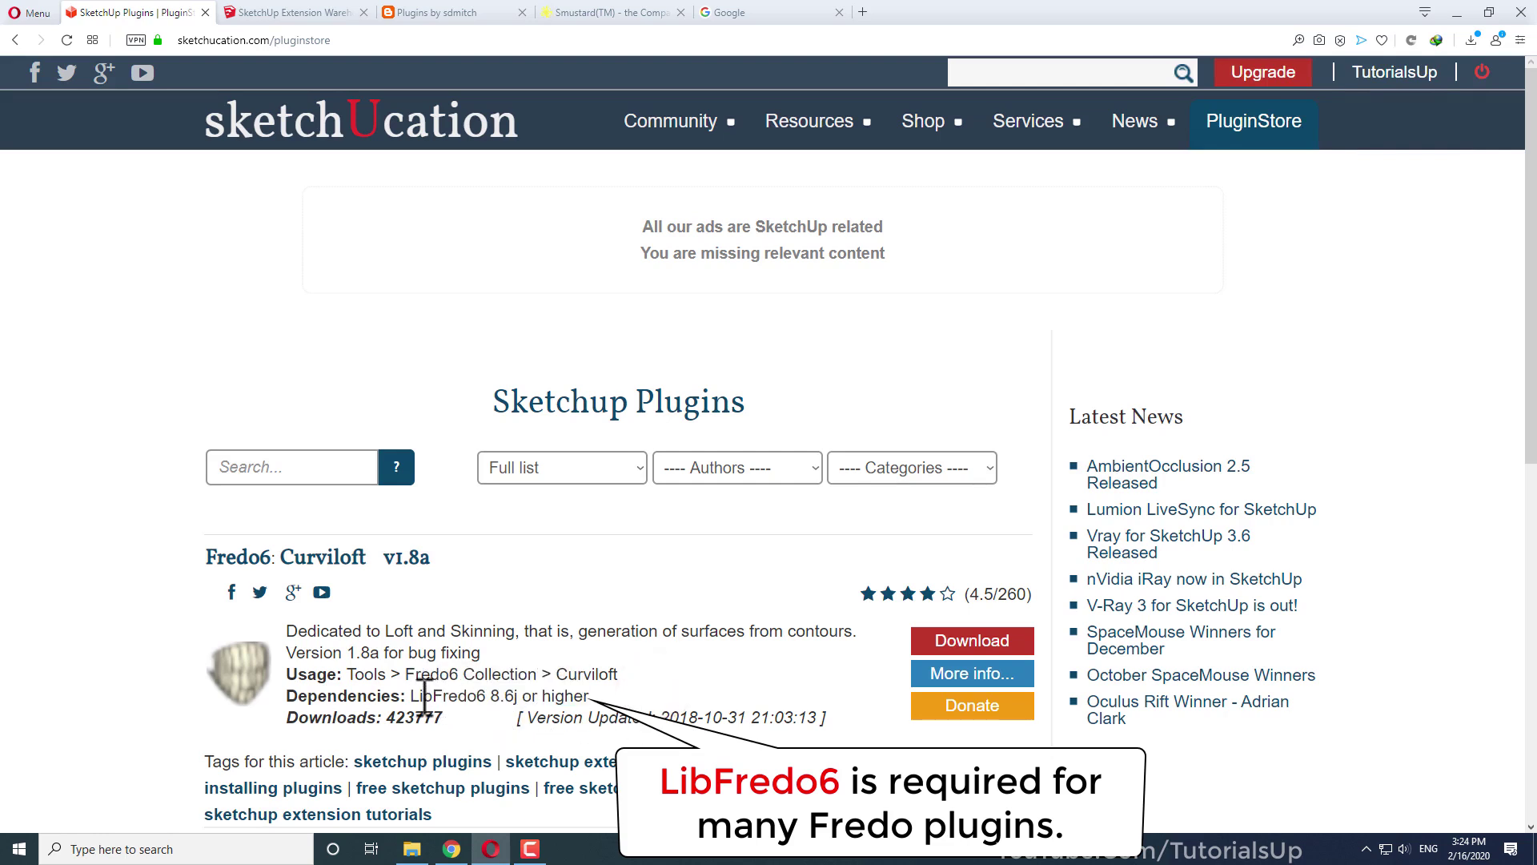
{"action": "left_click_drag", "start_coordinate": [412, 695], "coordinate": [486, 695]}
{"action": "key", "text": "ctrl+c"}
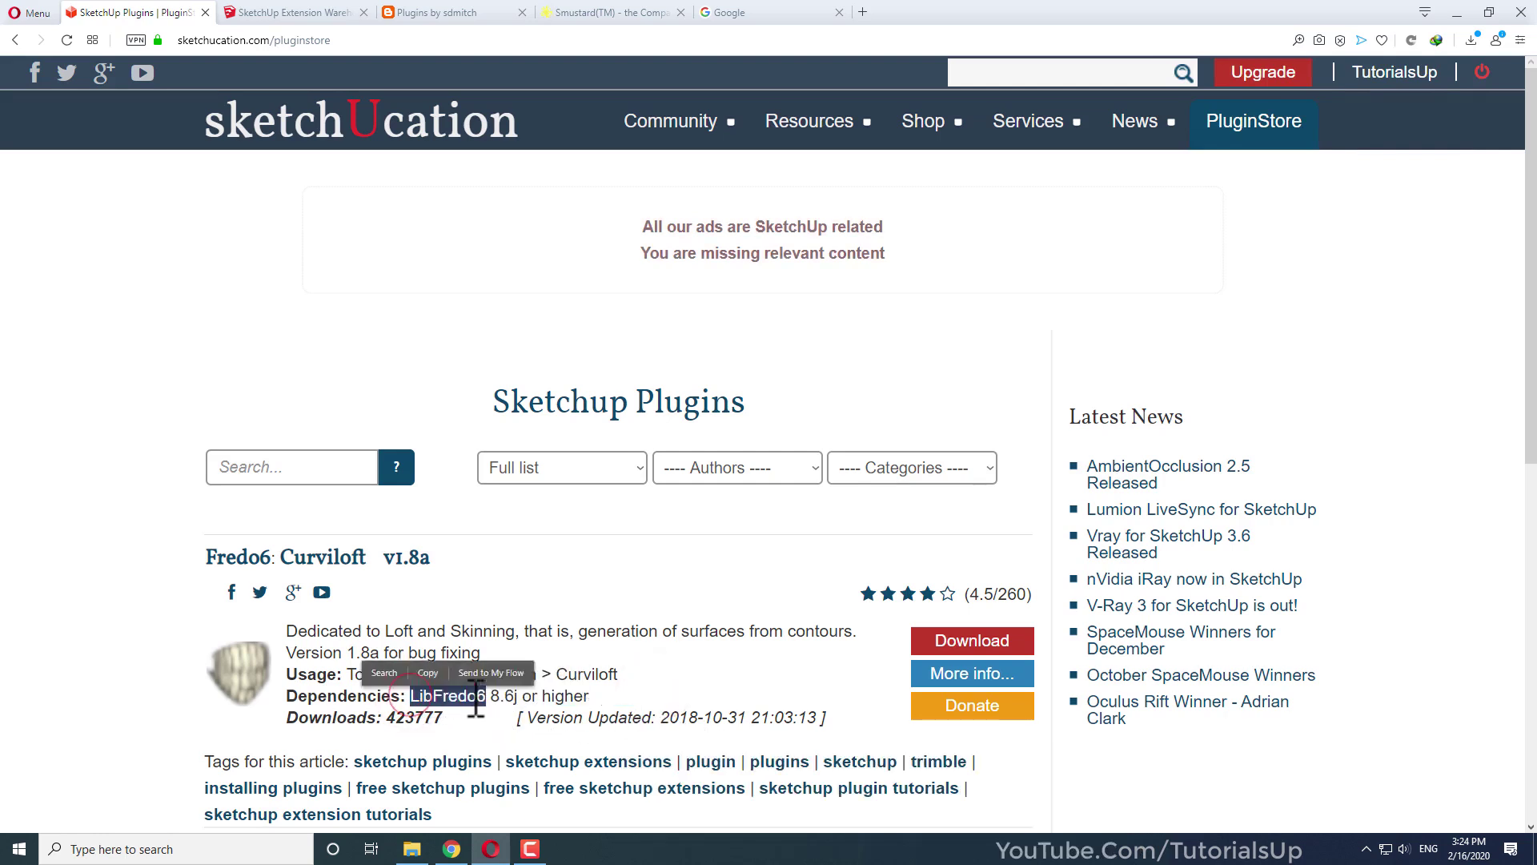
{"action": "right_click", "coordinate": [280, 468]}
{"action": "left_click", "coordinate": [312, 560]}
{"action": "left_click", "coordinate": [397, 472]}
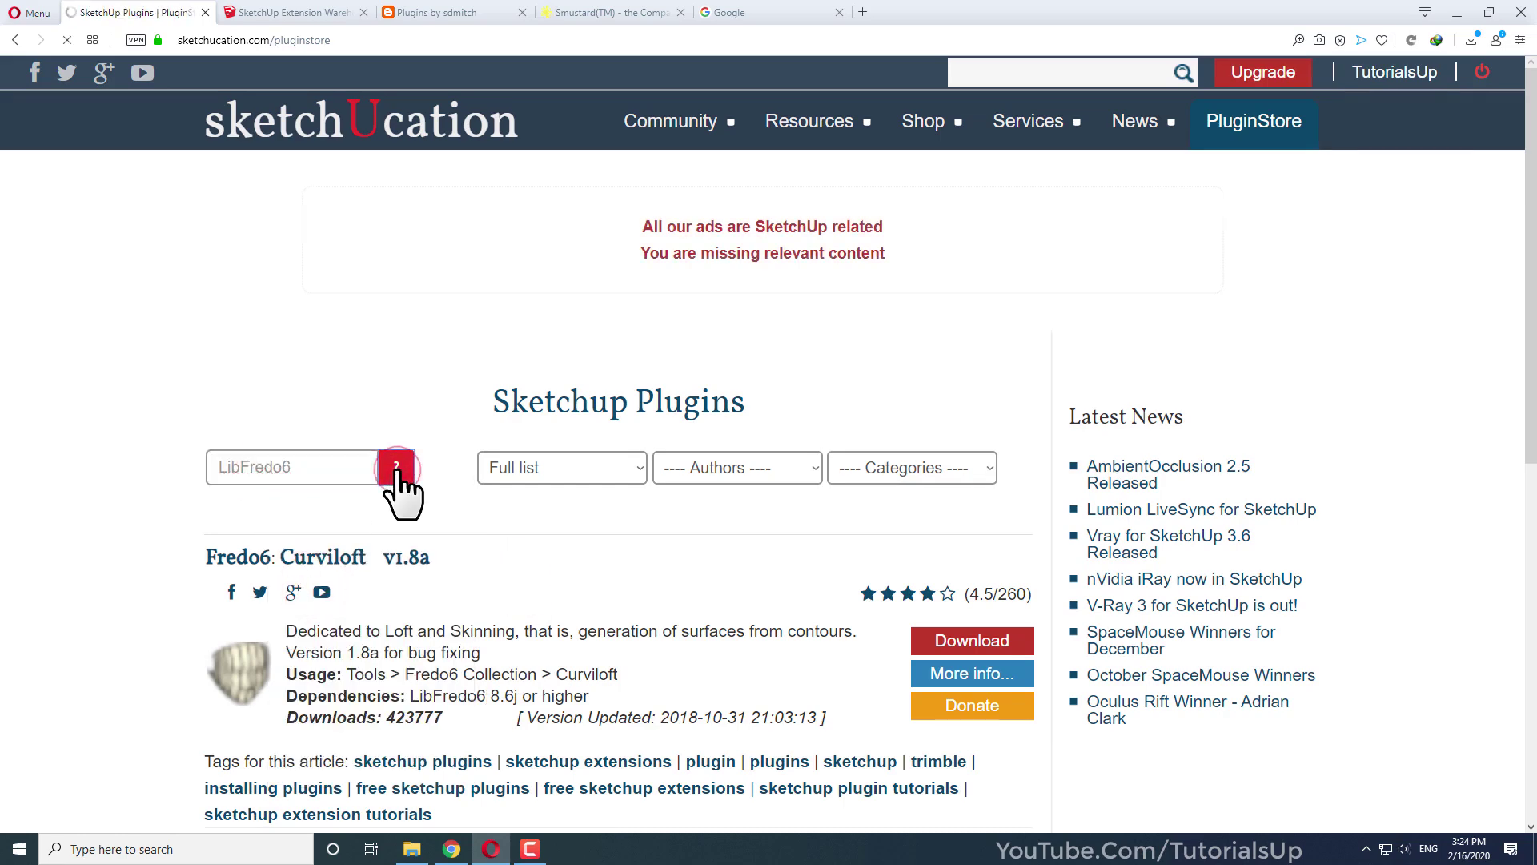
{"action": "scroll", "coordinate": [401, 507], "scroll_direction": "down", "scroll_amount": 2}
{"action": "left_click", "coordinate": [993, 475]}
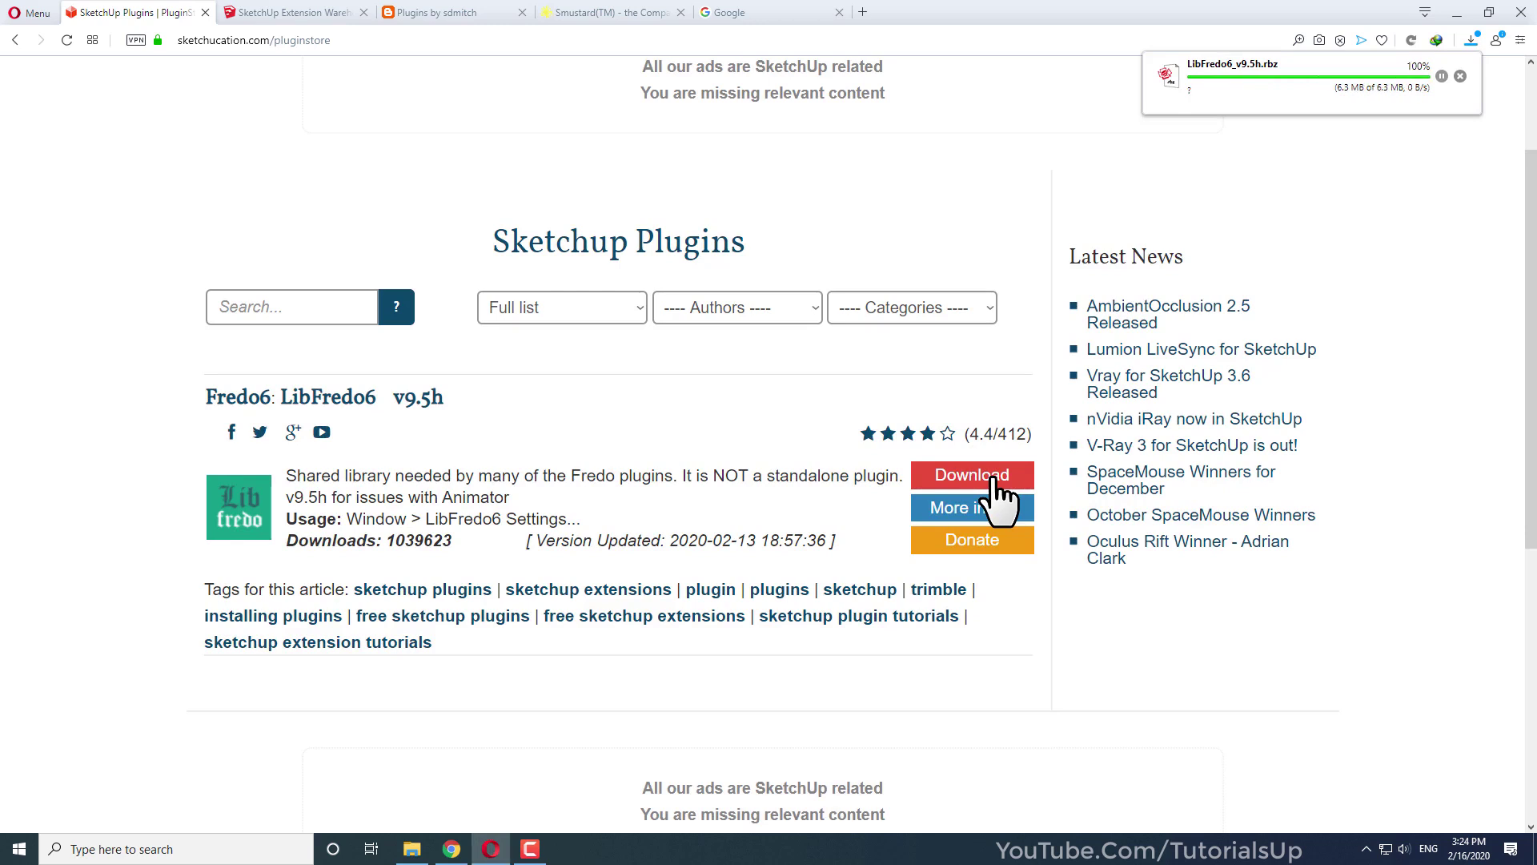
Switch to the SketchUp Extension Warehouse page and sign in with the listed Google account
{"action": "left_click", "coordinate": [274, 11]}
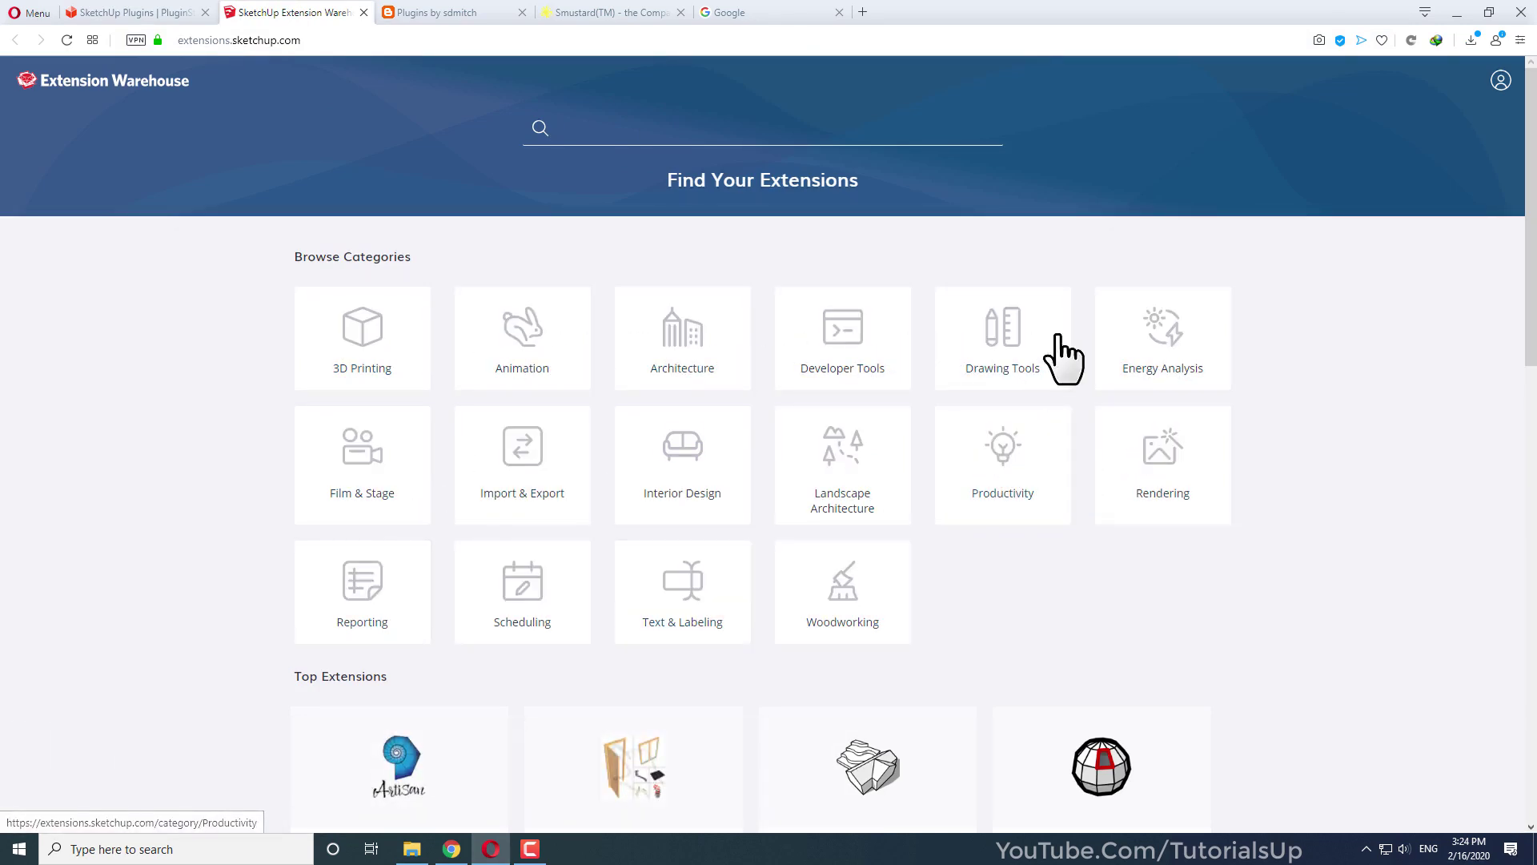
{"action": "left_click", "coordinate": [1498, 80]}
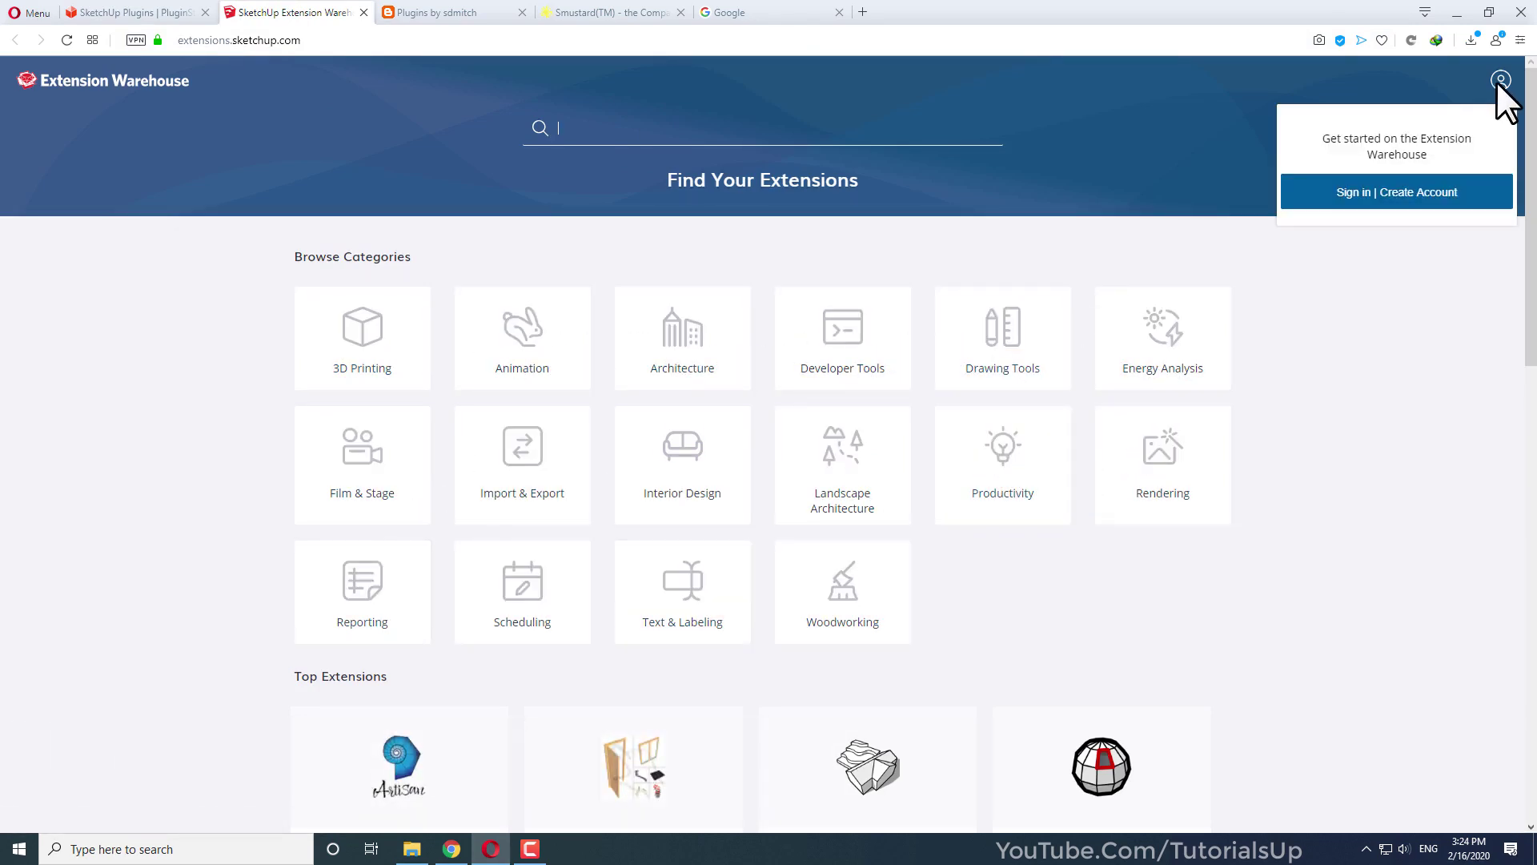
{"action": "left_click", "coordinate": [1393, 194]}
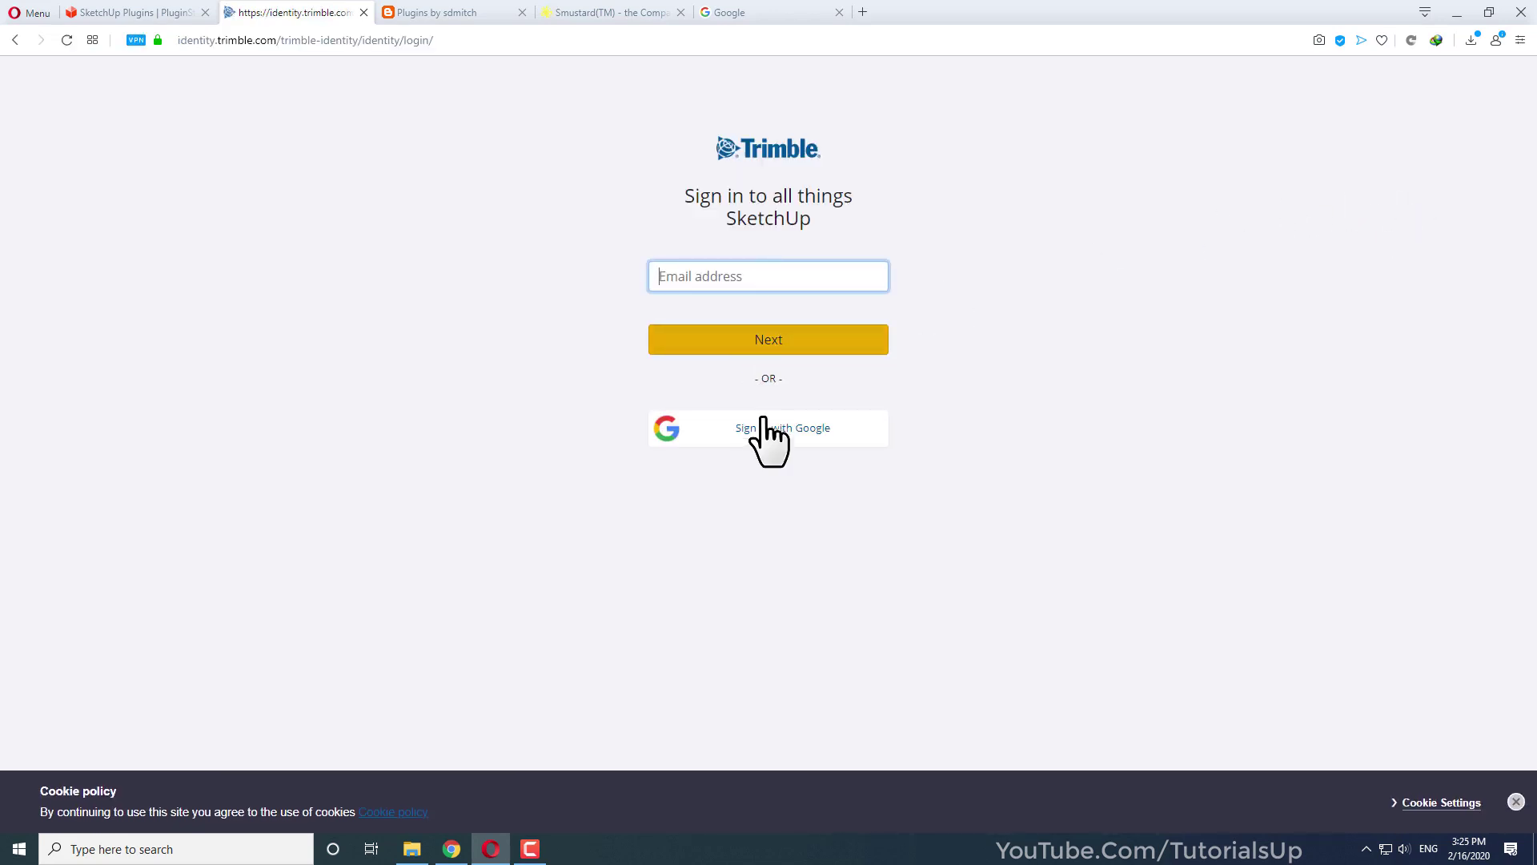
{"action": "left_click", "coordinate": [834, 437]}
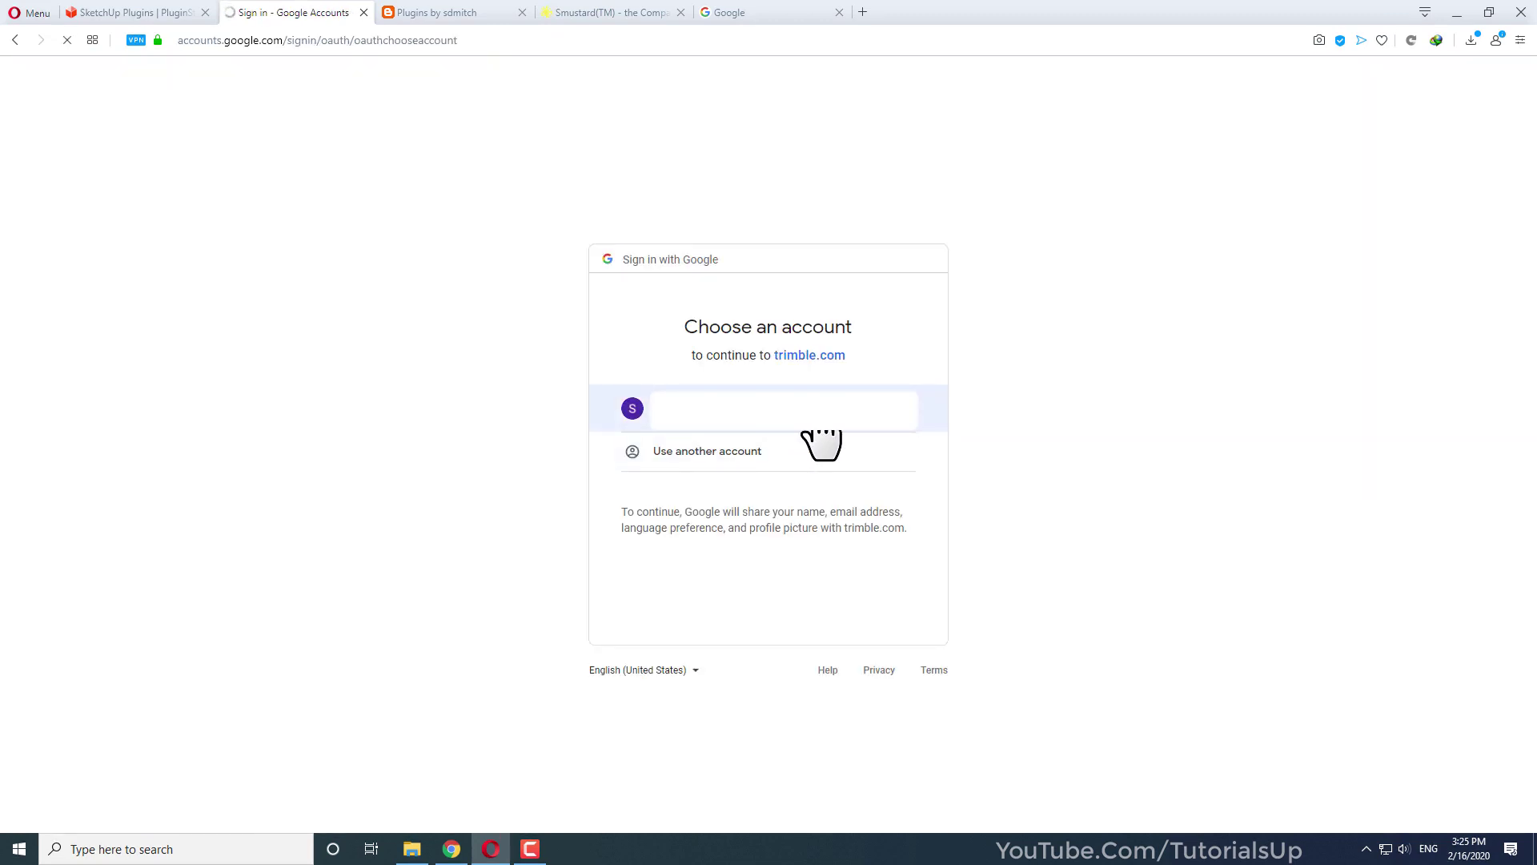
{"action": "left_click", "coordinate": [823, 428]}
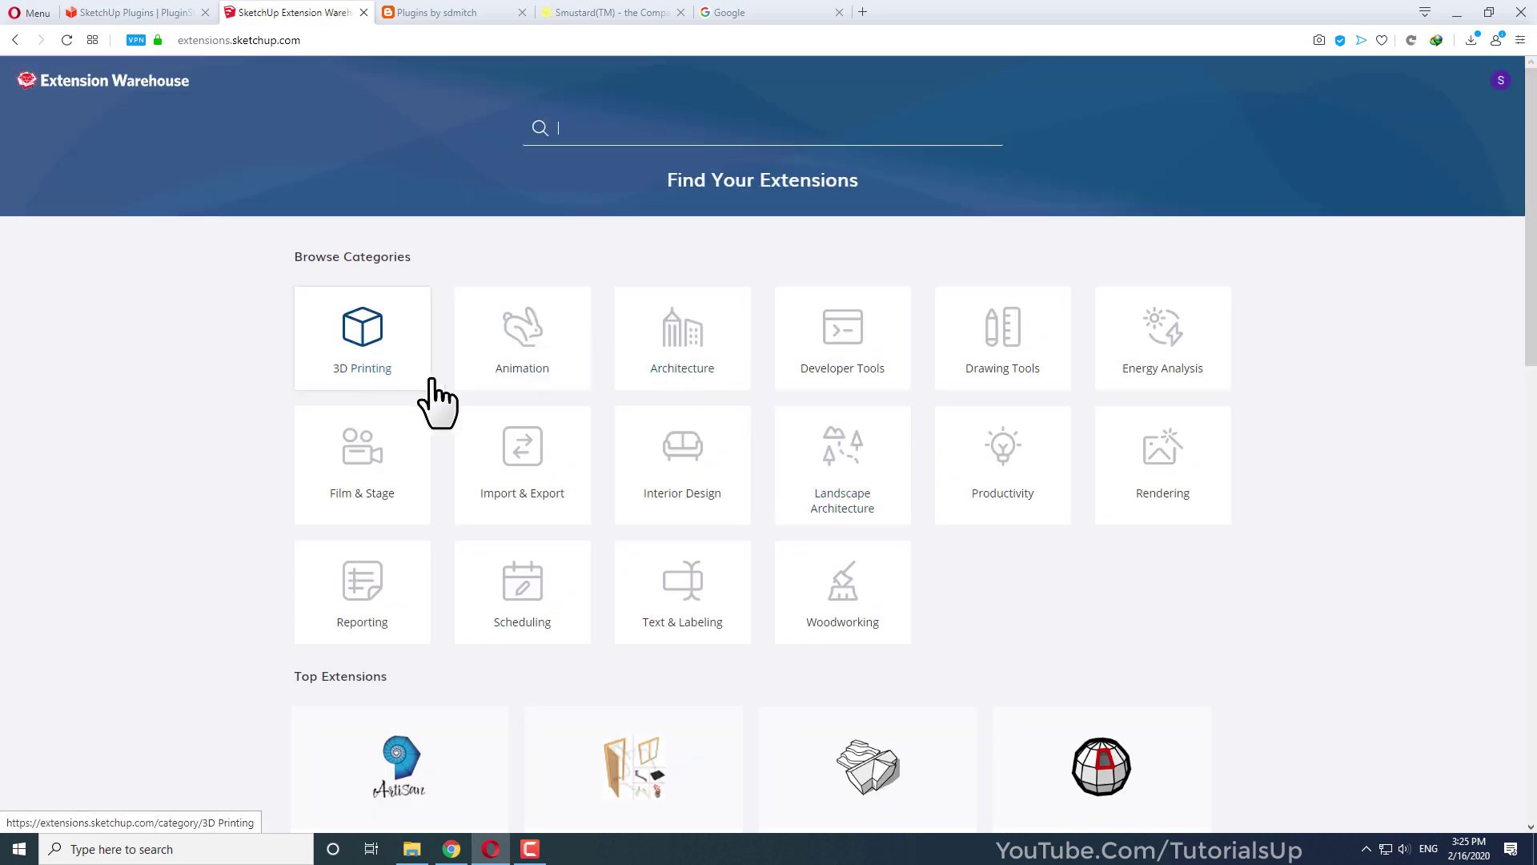
Open the Drawing Tools category of the Extension Warehouse and look through its extensions
{"action": "left_click", "coordinate": [1015, 346]}
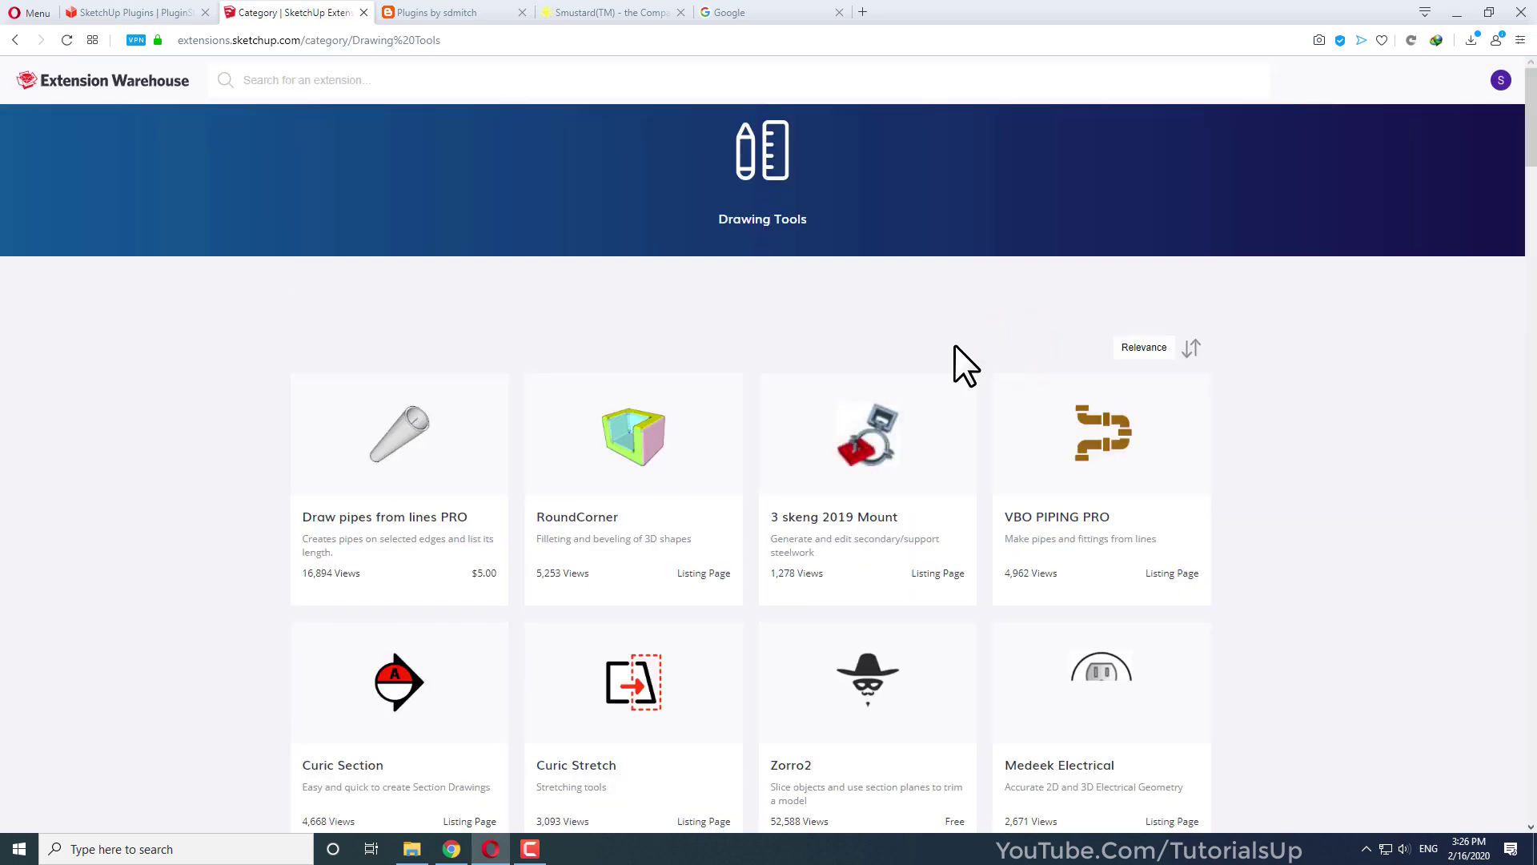
{"action": "scroll", "coordinate": [955, 346], "scroll_direction": "down", "scroll_amount": 4}
{"action": "scroll", "coordinate": [961, 369], "scroll_direction": "down", "scroll_amount": 20}
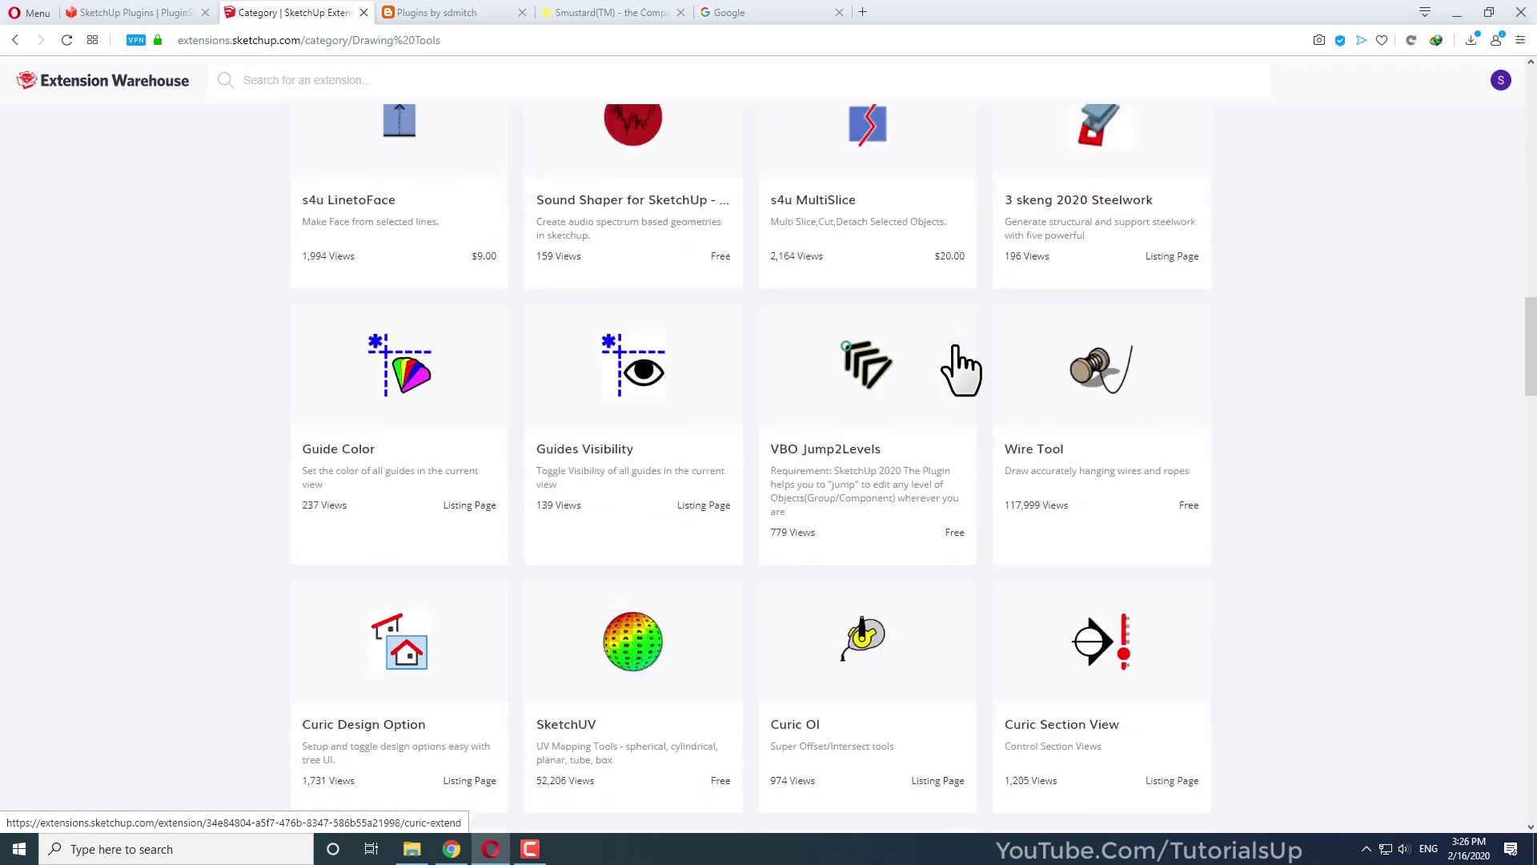
{"action": "scroll", "coordinate": [1355, 583], "scroll_direction": "down", "scroll_amount": 2}
{"action": "scroll", "coordinate": [1338, 326], "scroll_direction": "up", "scroll_amount": 20}
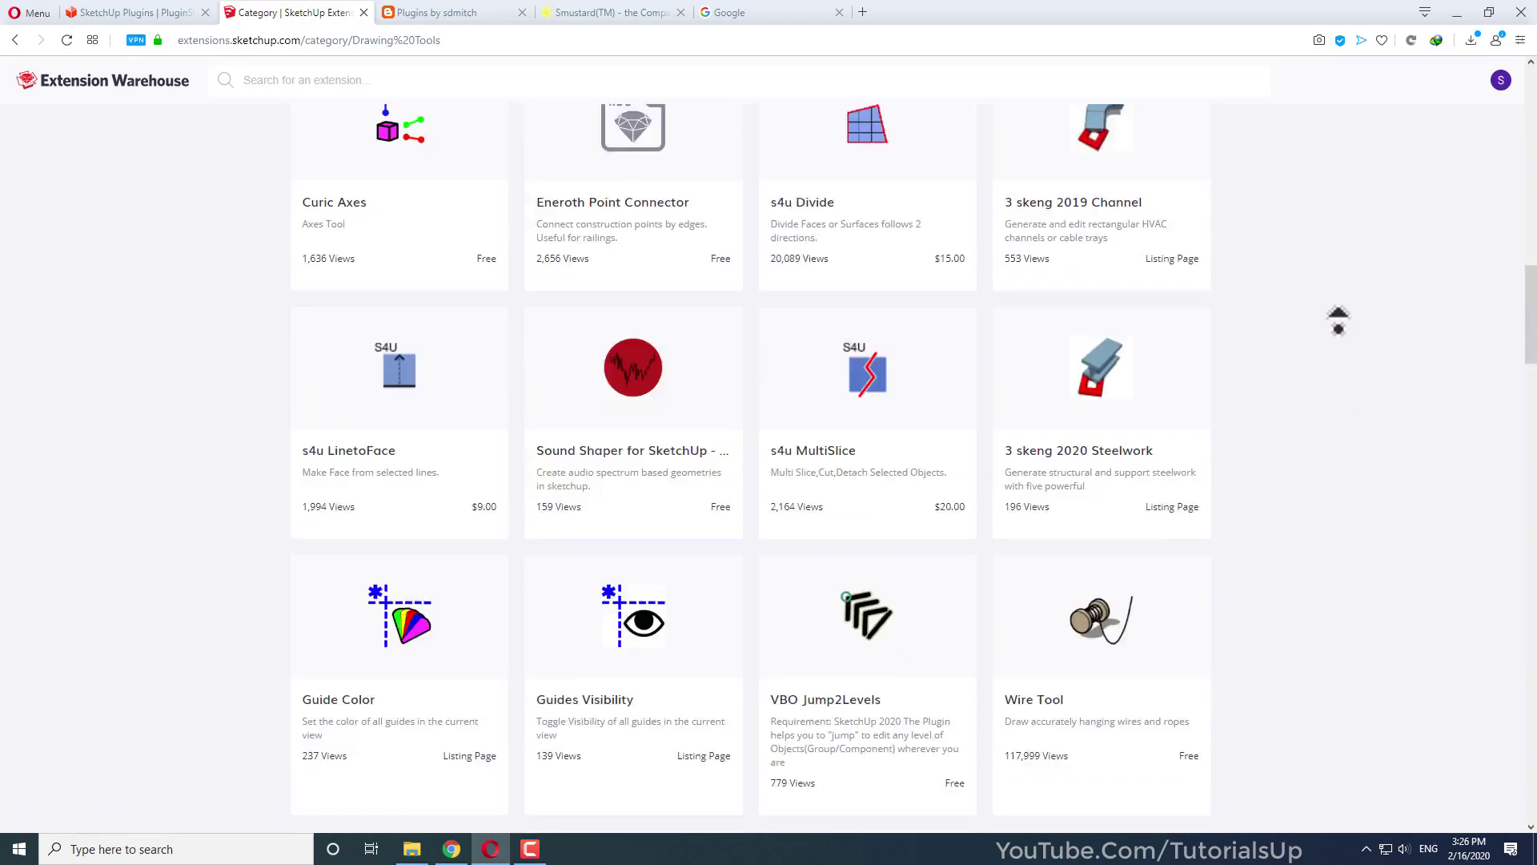
Search the Extension Warehouse for "curic align view" and download the Curic Align View extension
{"action": "left_click", "coordinate": [356, 80]}
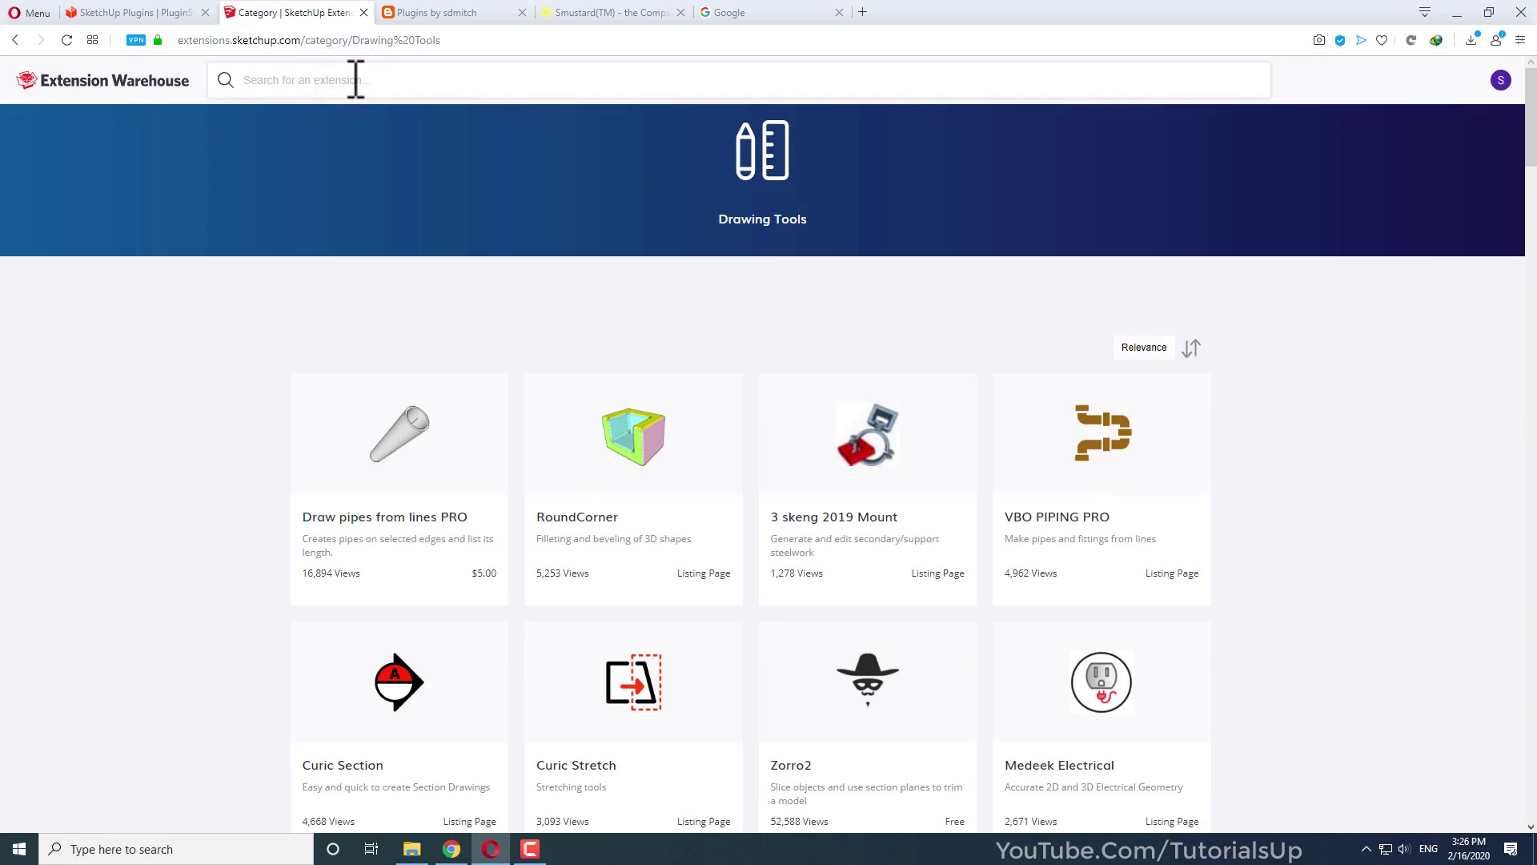
{"action": "type", "text": "curic align "}
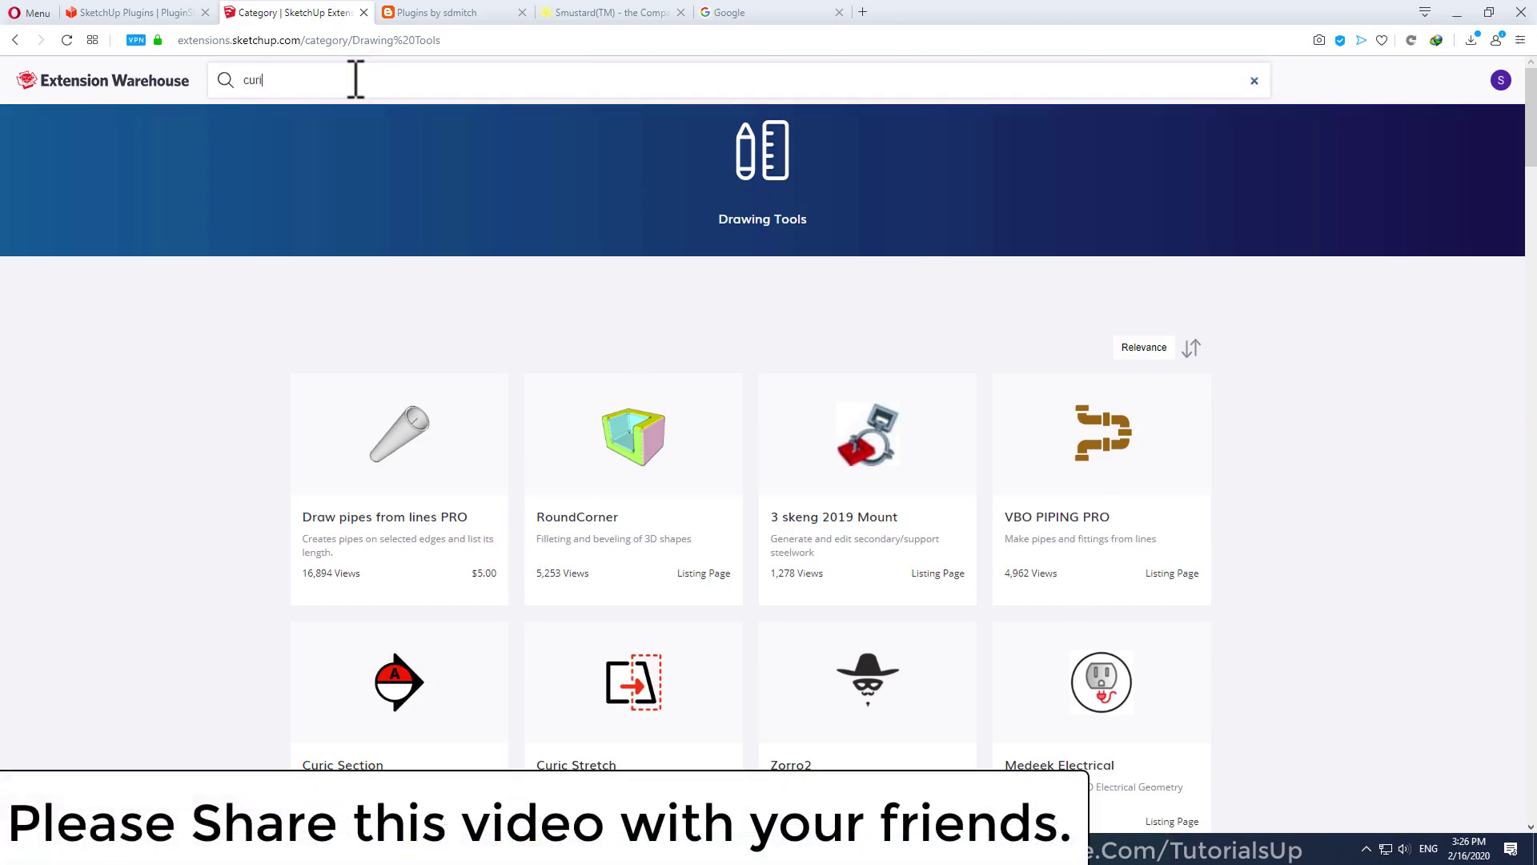
{"action": "type", "text": "view"}
{"action": "key", "text": "Return"}
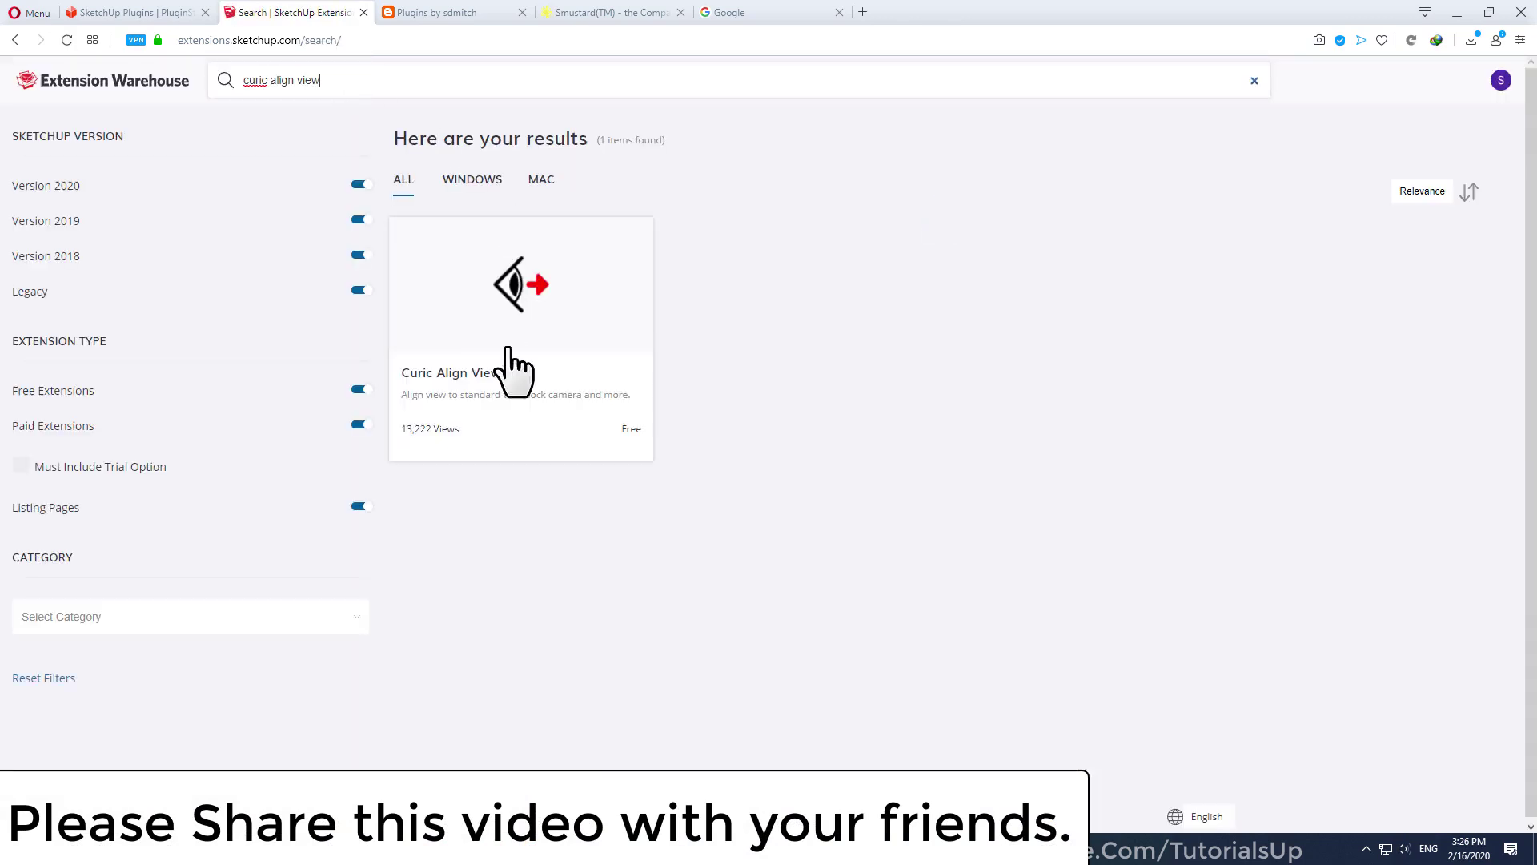
{"action": "left_click", "coordinate": [526, 398]}
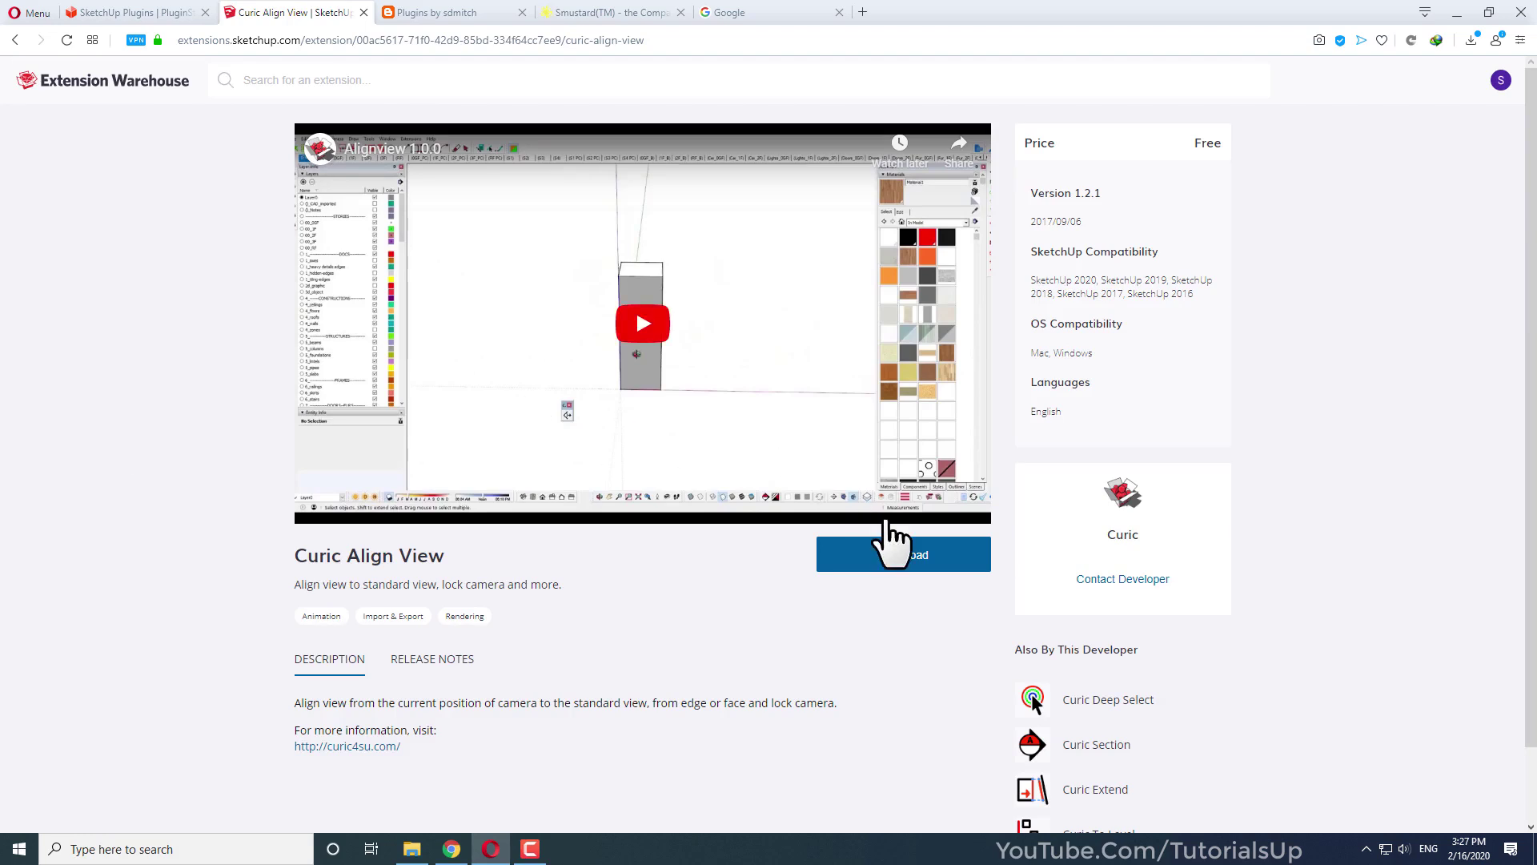
{"action": "left_click", "coordinate": [911, 570]}
{"action": "left_click", "coordinate": [736, 549]}
Switch to the Plugins by sdmitch blog page and look through its plugin list
{"action": "left_click", "coordinate": [418, 10]}
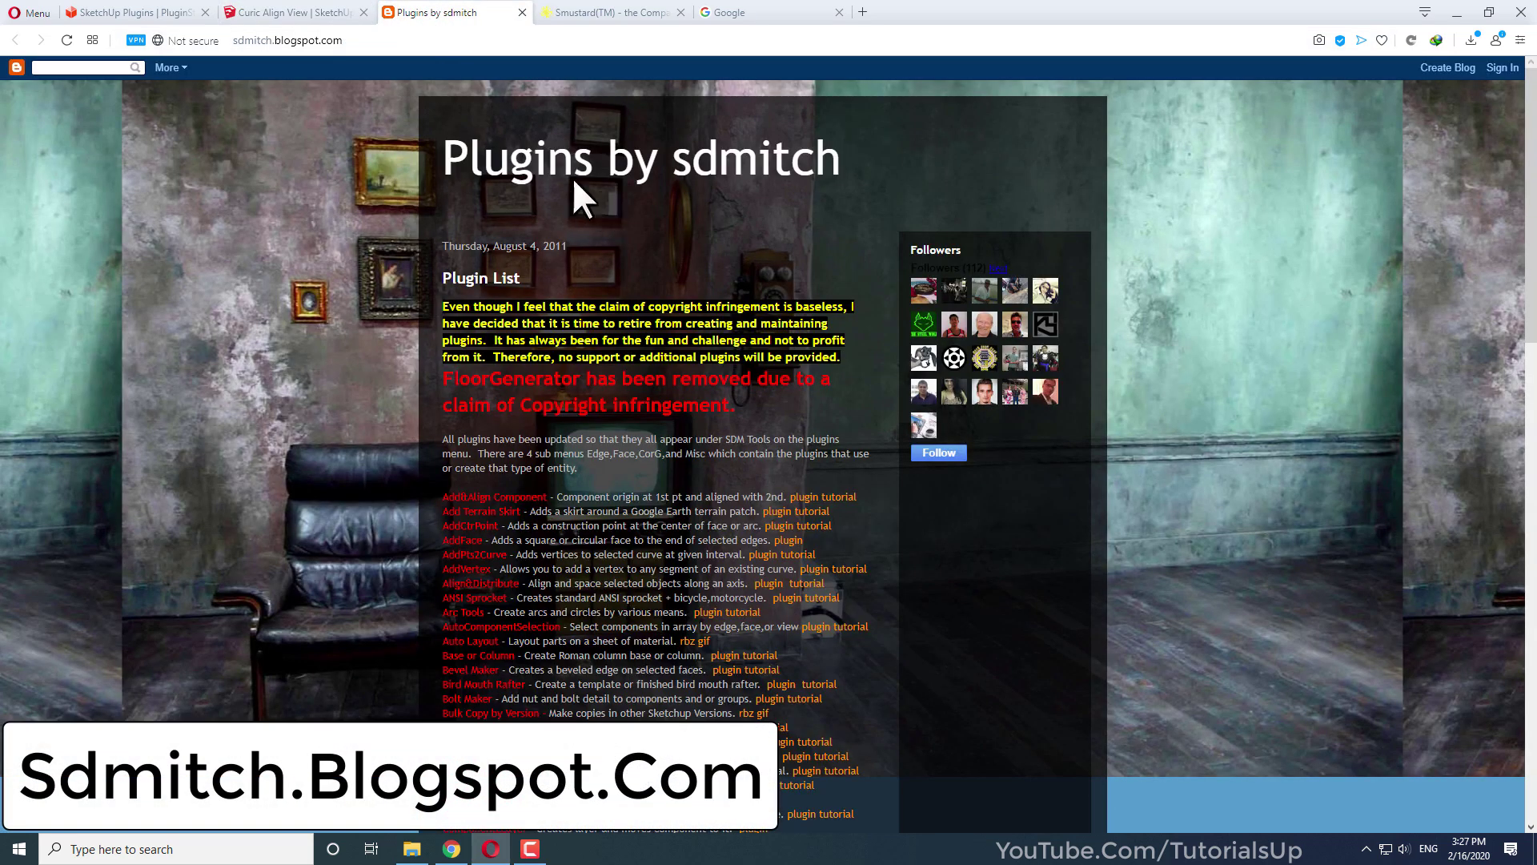
{"action": "left_click_drag", "start_coordinate": [453, 149], "coordinate": [862, 162]}
{"action": "left_click", "coordinate": [948, 162]}
{"action": "scroll", "coordinate": [672, 242], "scroll_direction": "down", "scroll_amount": 15}
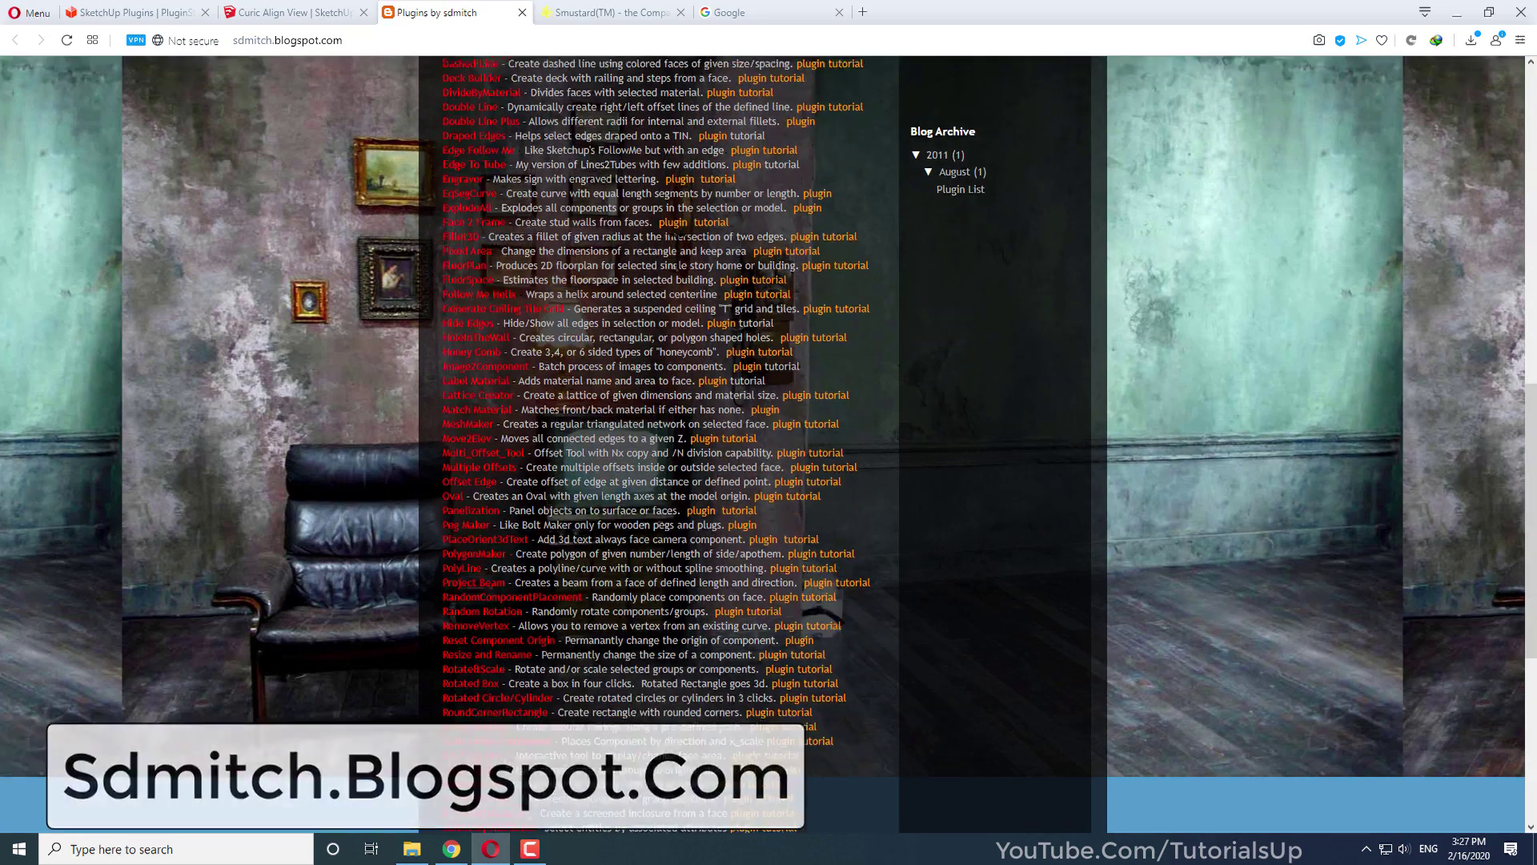
Download the Panelization plugin file from the sdmitch plugin list and return to the blog
{"action": "scroll", "coordinate": [616, 256], "scroll_direction": "up", "scroll_amount": 1}
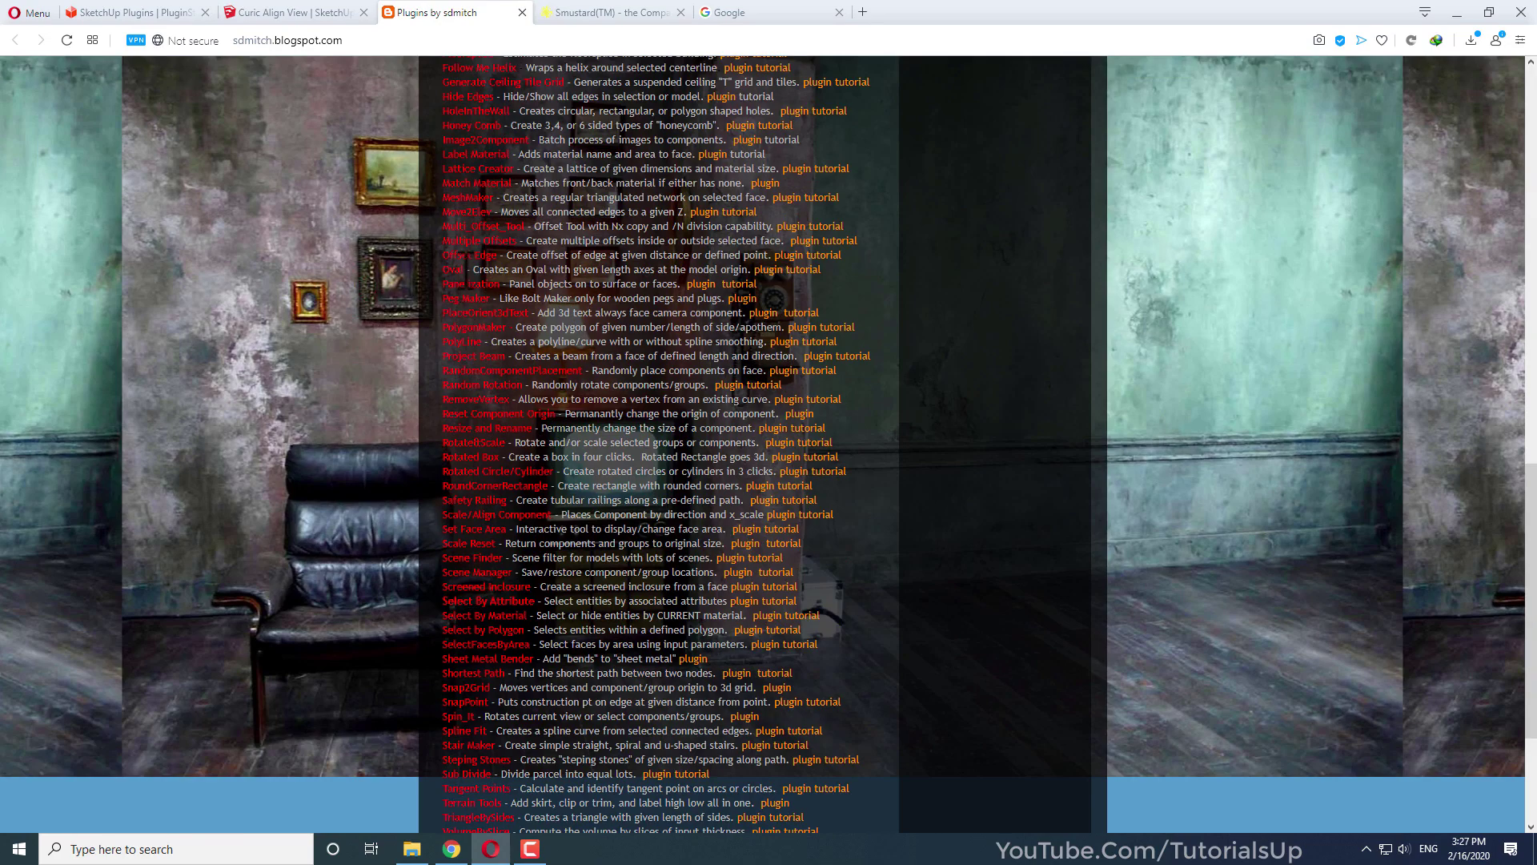
{"action": "scroll", "coordinate": [638, 248], "scroll_direction": "up", "scroll_amount": 7}
{"action": "scroll", "coordinate": [473, 333], "scroll_direction": "down", "scroll_amount": 4}
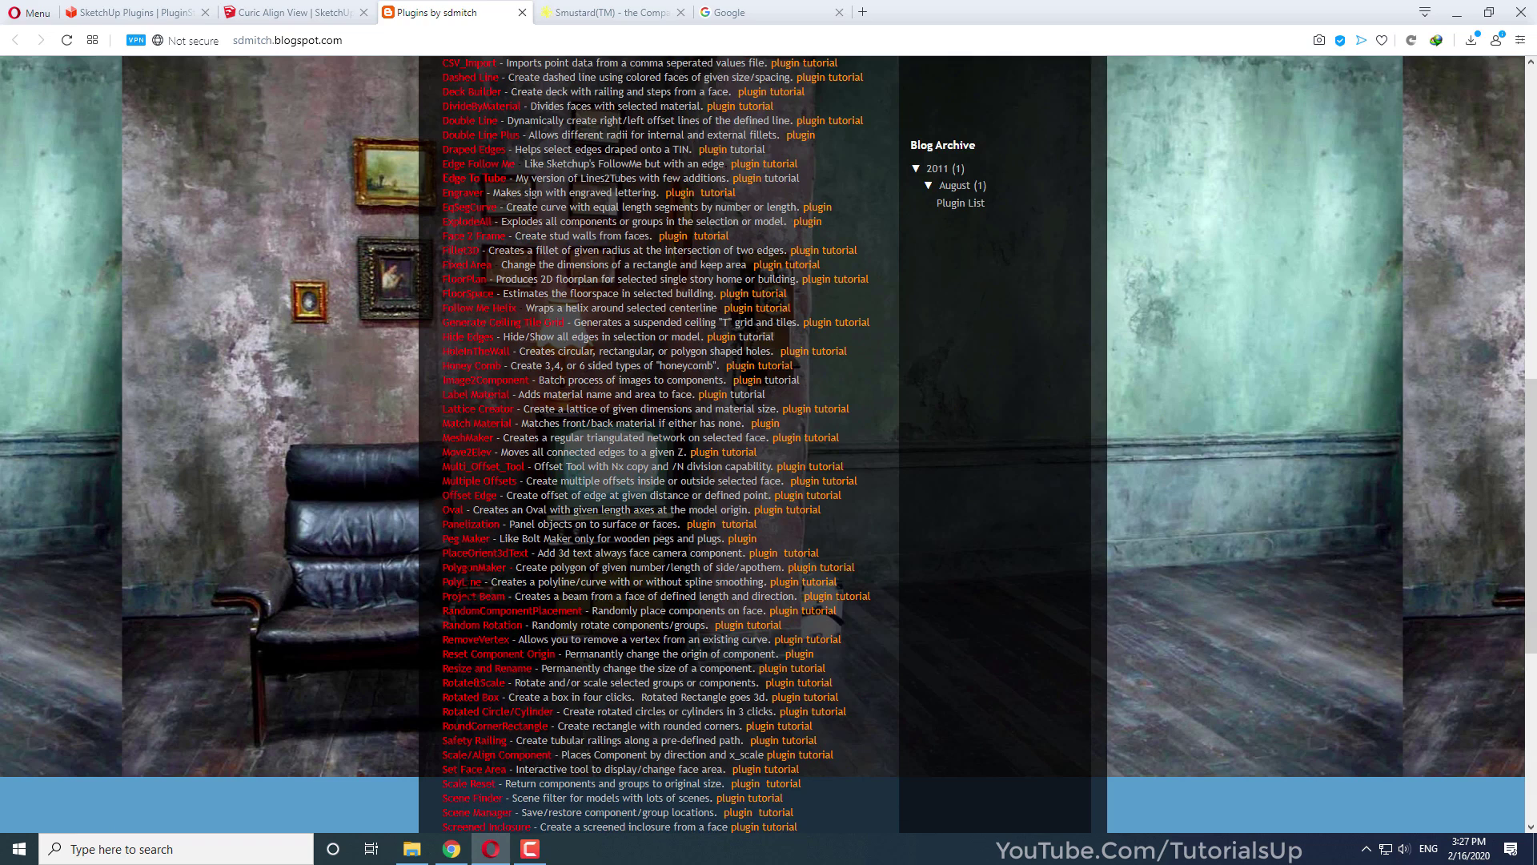
{"action": "left_click", "coordinate": [702, 528]}
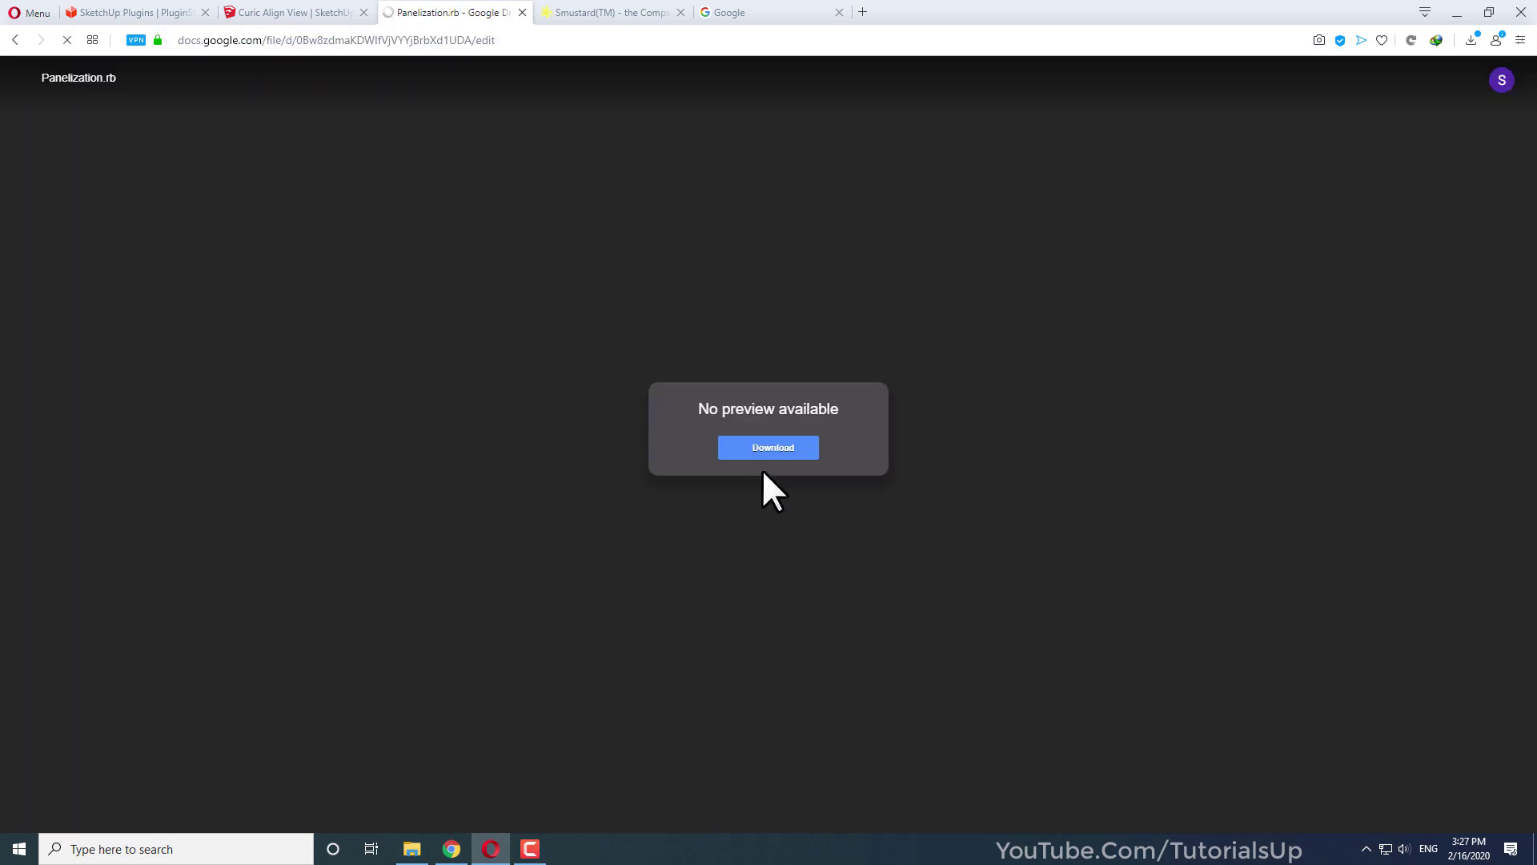
{"action": "left_click", "coordinate": [764, 448]}
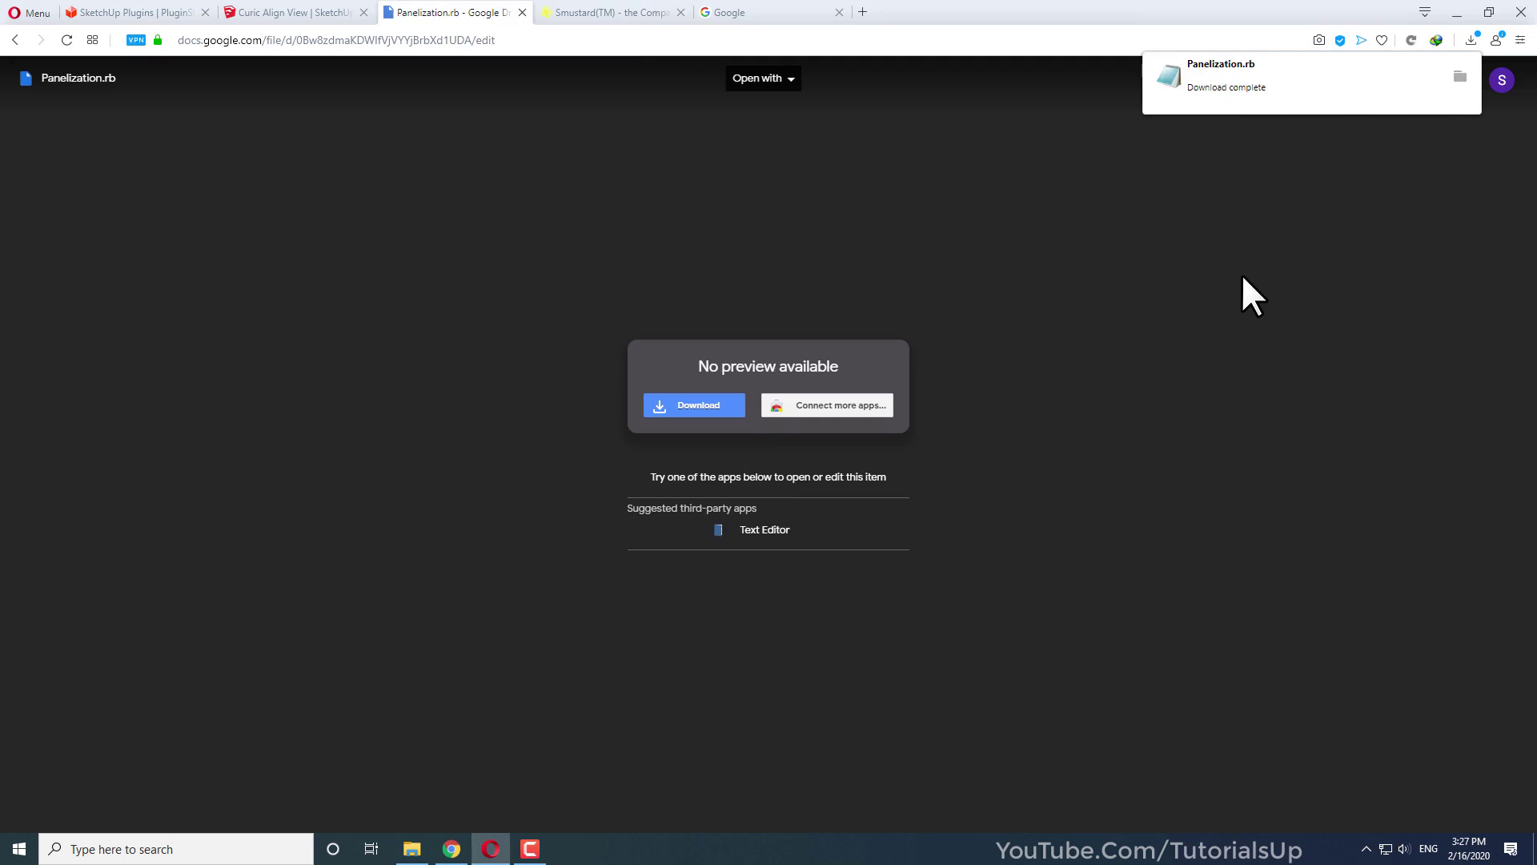
{"action": "left_click", "coordinate": [24, 38]}
Switch to the Smustard site, look through its product list and download the free CubicPanoOut script
{"action": "left_click", "coordinate": [589, 12]}
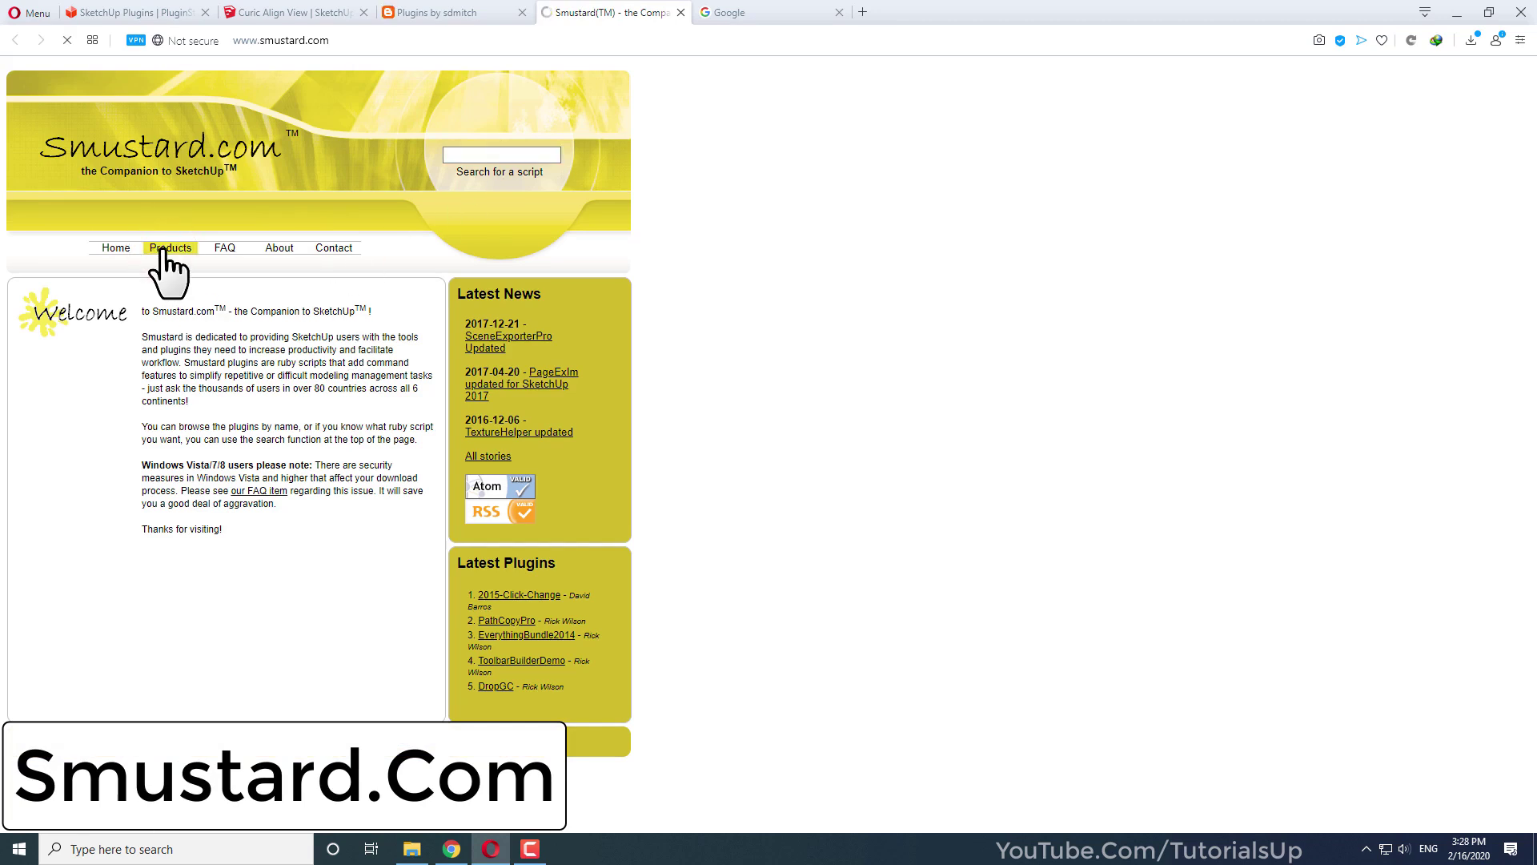
{"action": "scroll", "coordinate": [432, 437], "scroll_direction": "down", "scroll_amount": 10}
{"action": "scroll", "coordinate": [433, 437], "scroll_direction": "down", "scroll_amount": 10}
{"action": "scroll", "coordinate": [236, 538], "scroll_direction": "up", "scroll_amount": 15}
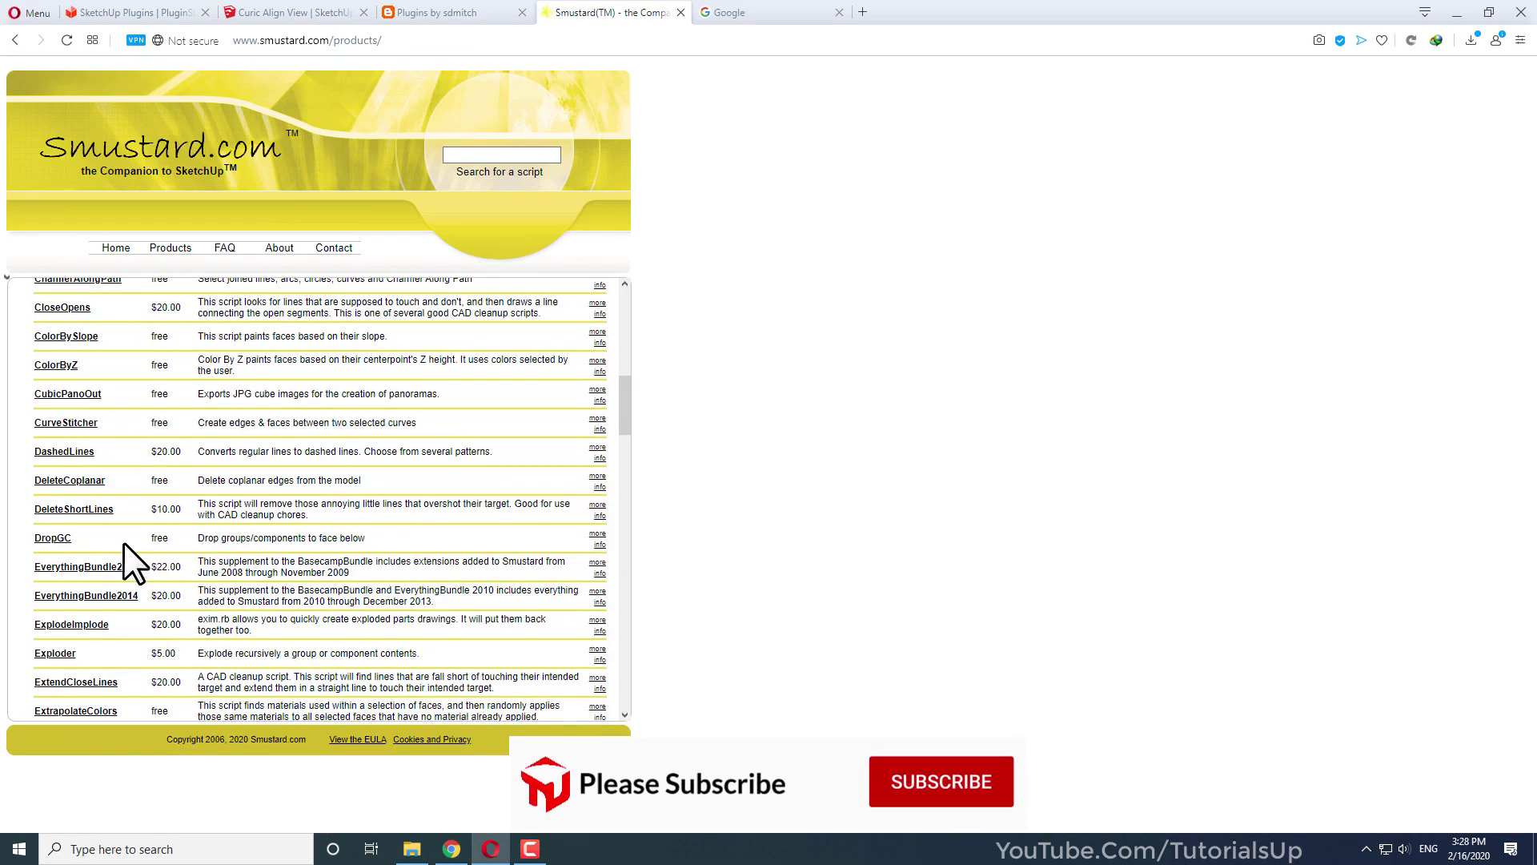
{"action": "left_click", "coordinate": [71, 393]}
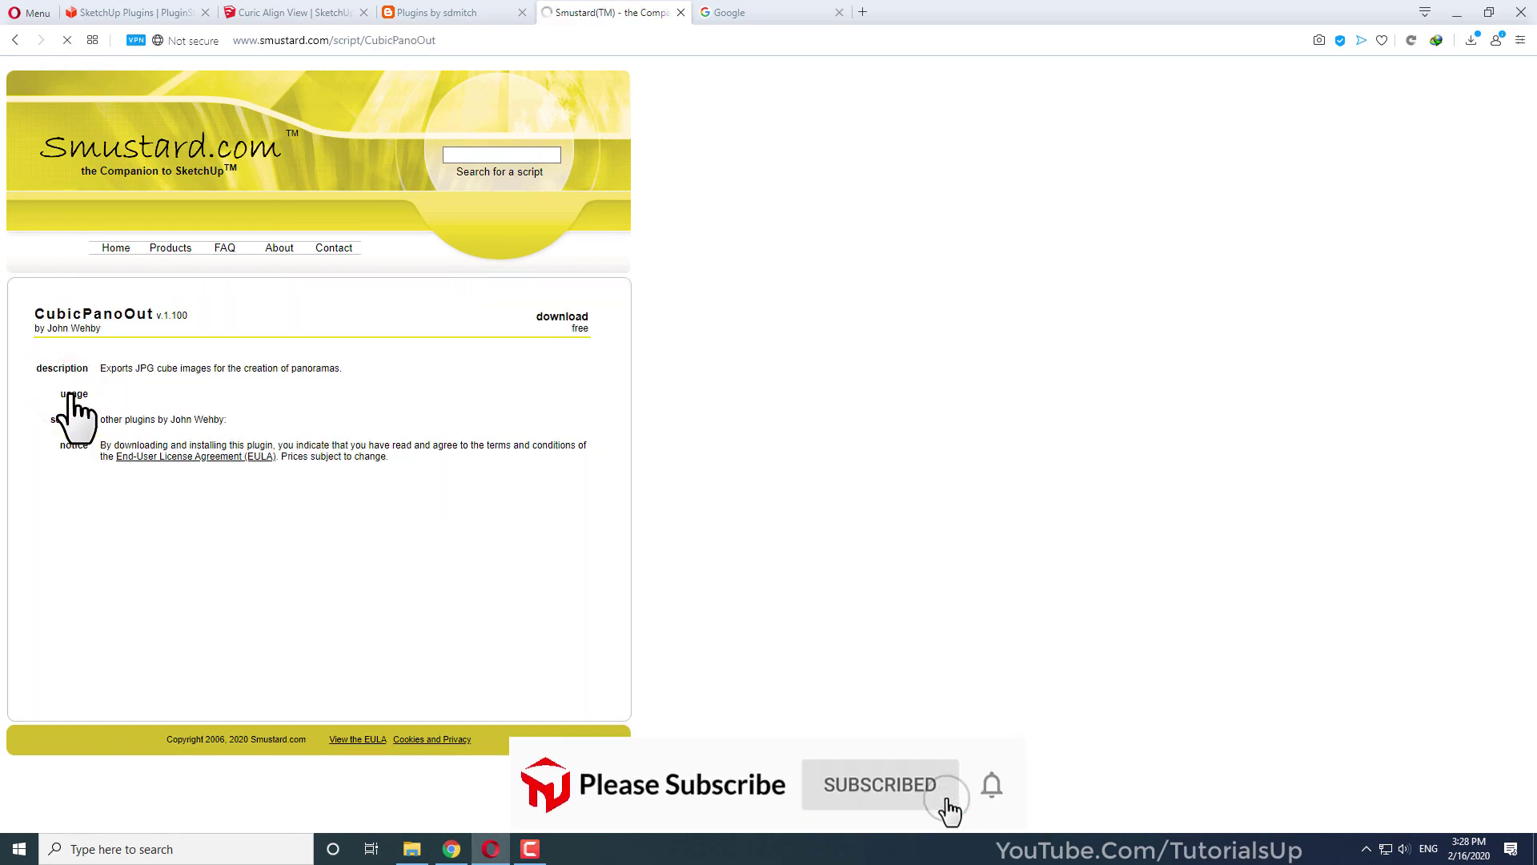
{"action": "left_click", "coordinate": [577, 318]}
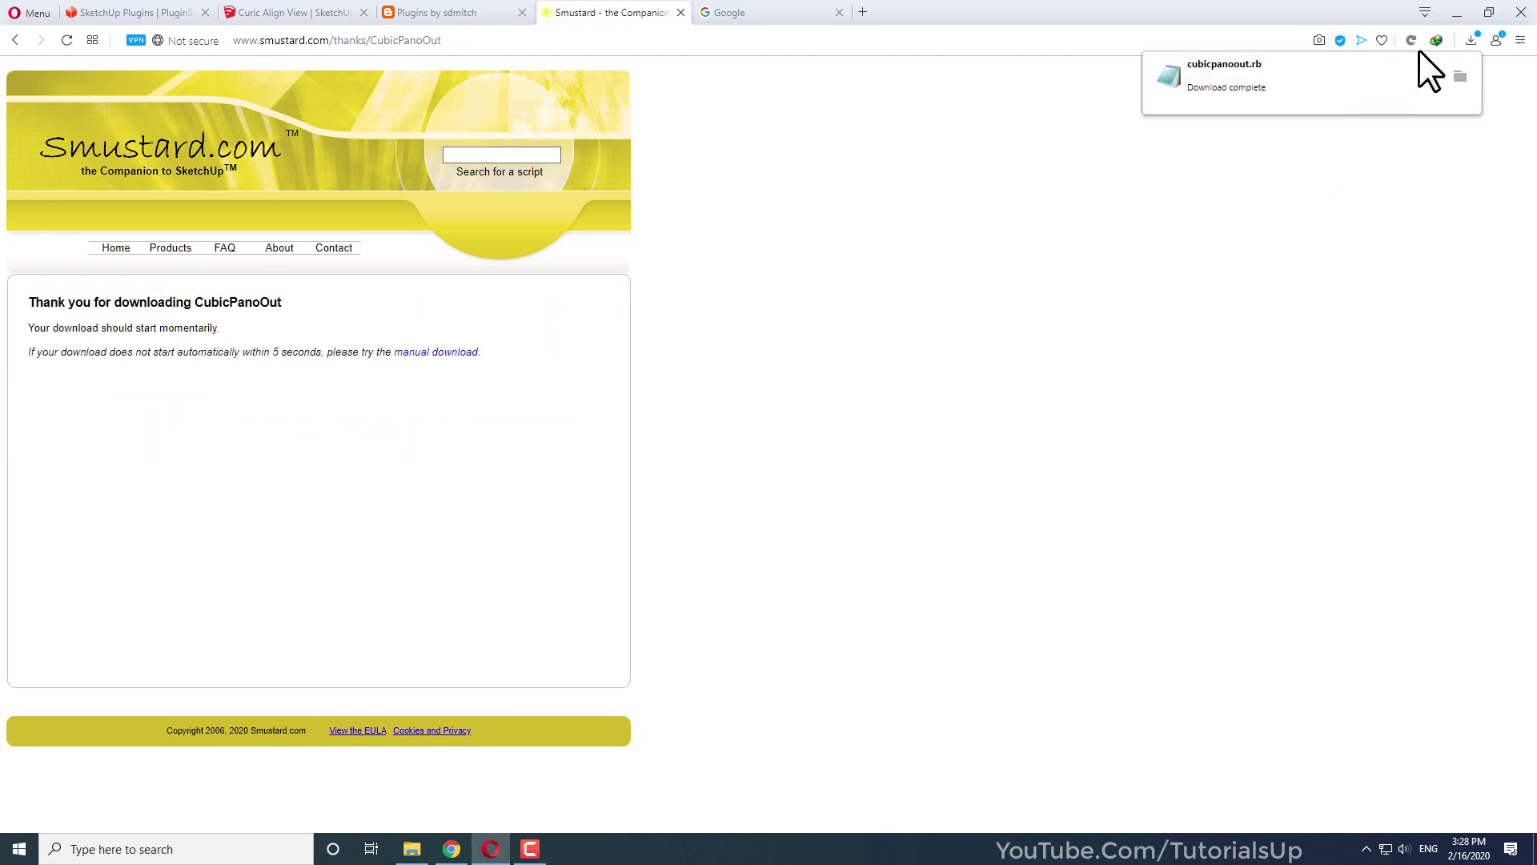
Minimize the browser and move the Panelization and cubicpanoout files into a separate column on the desktop
{"action": "left_click", "coordinate": [1457, 11]}
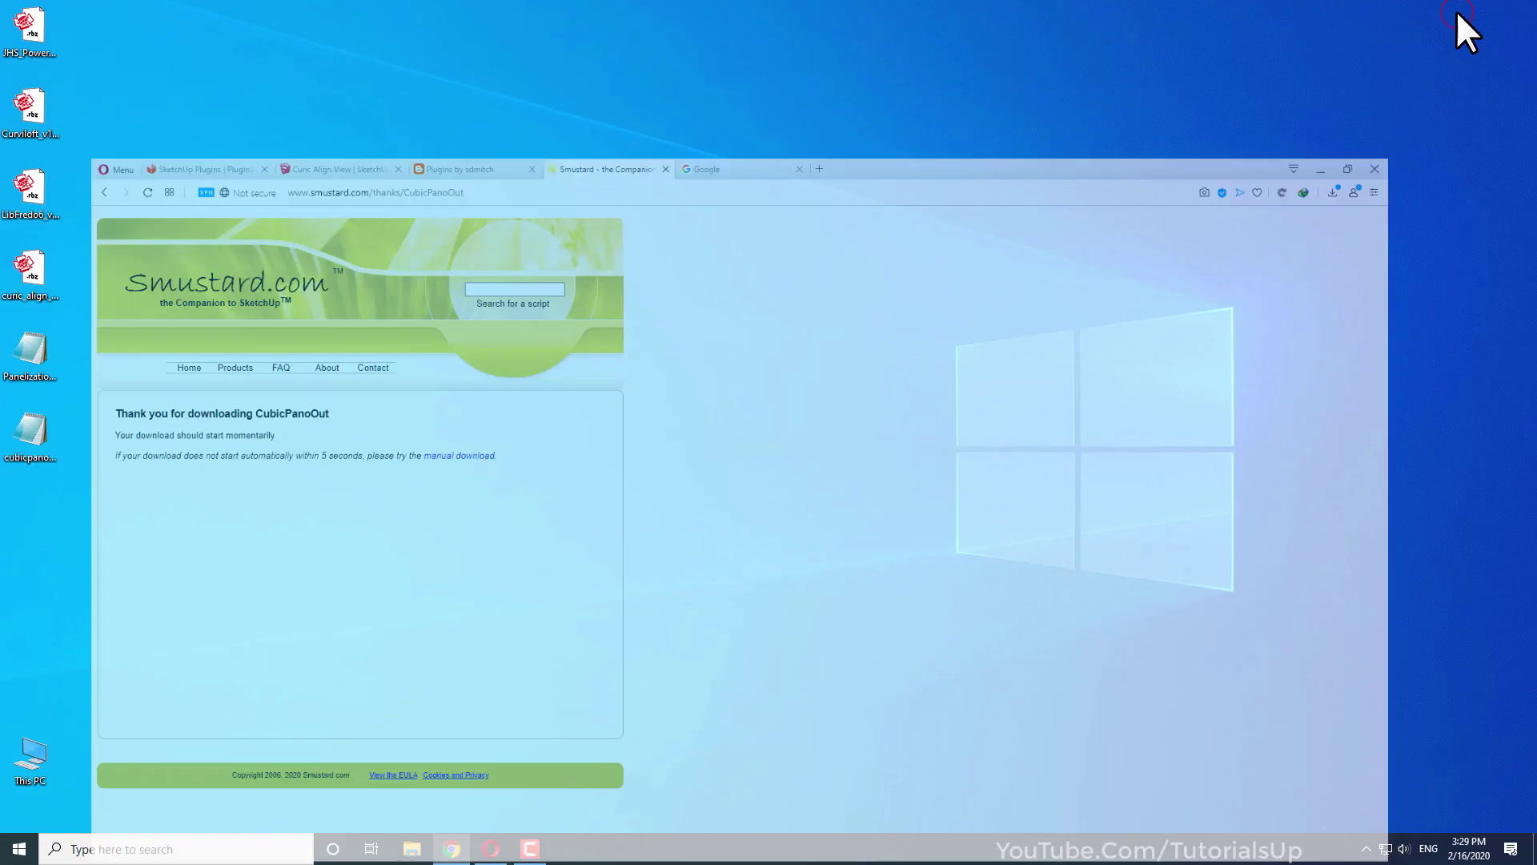
{"action": "mouse_move", "coordinate": [83, 467]}
{"action": "left_mouse_down"}
{"action": "mouse_move", "coordinate": [22, 358]}
{"action": "mouse_move", "coordinate": [342, 218]}
{"action": "mouse_move", "coordinate": [535, 50]}
{"action": "mouse_move", "coordinate": [446, 41]}
{"action": "left_mouse_up"}
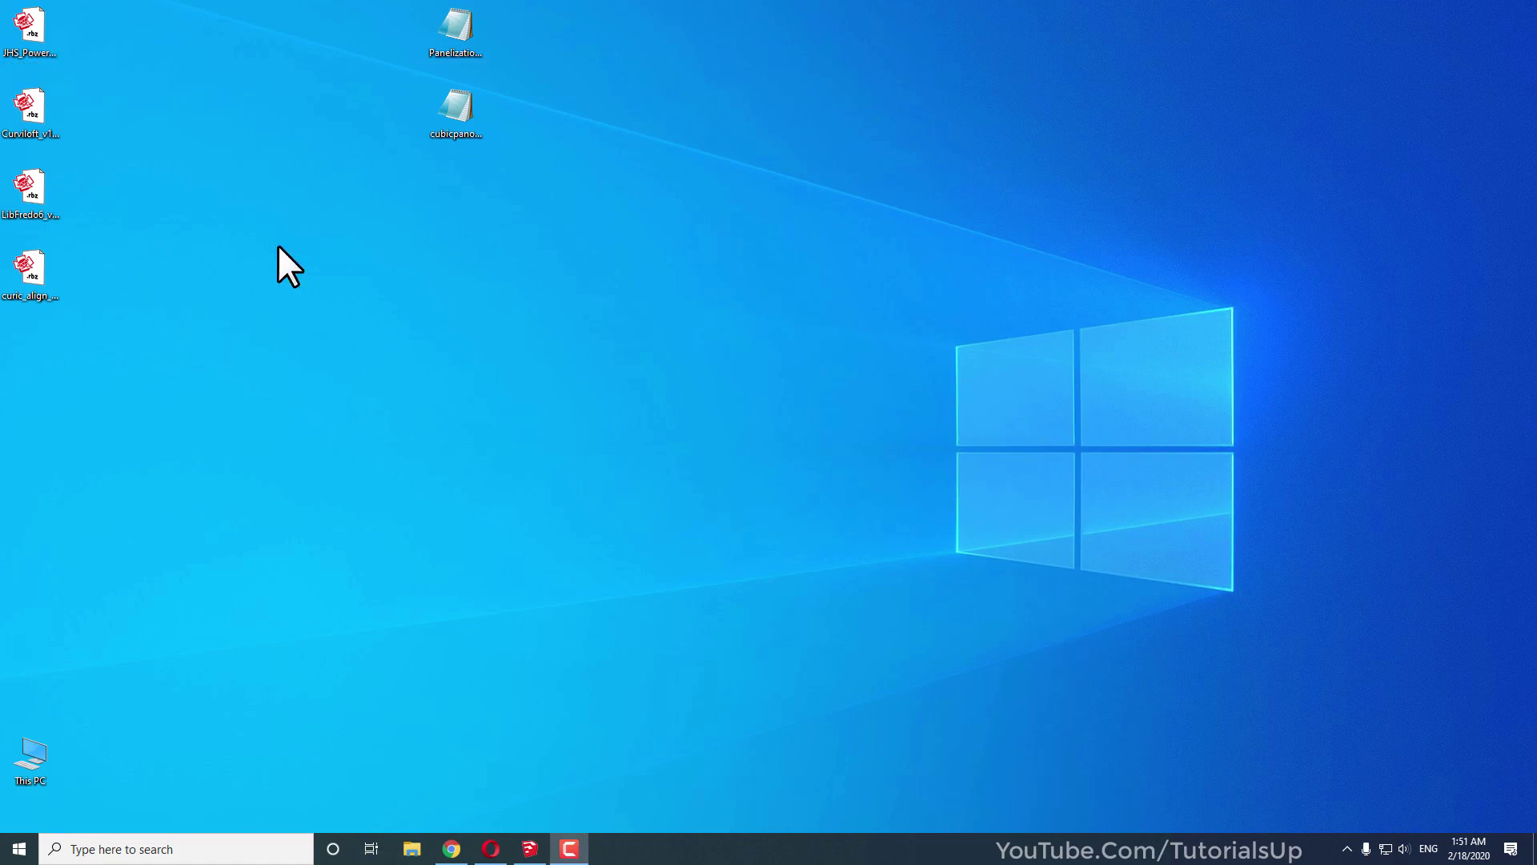
Open the properties of the JHS_Powerbar file on the desktop and inspect its name extension in the details
{"action": "right_click", "coordinate": [32, 30]}
{"action": "left_click", "coordinate": [137, 404]}
{"action": "left_click_drag", "start_coordinate": [143, 44], "coordinate": [177, 53]}
{"action": "left_click", "coordinate": [151, 77]}
{"action": "left_click", "coordinate": [176, 77]}
{"action": "left_click", "coordinate": [277, 140]}
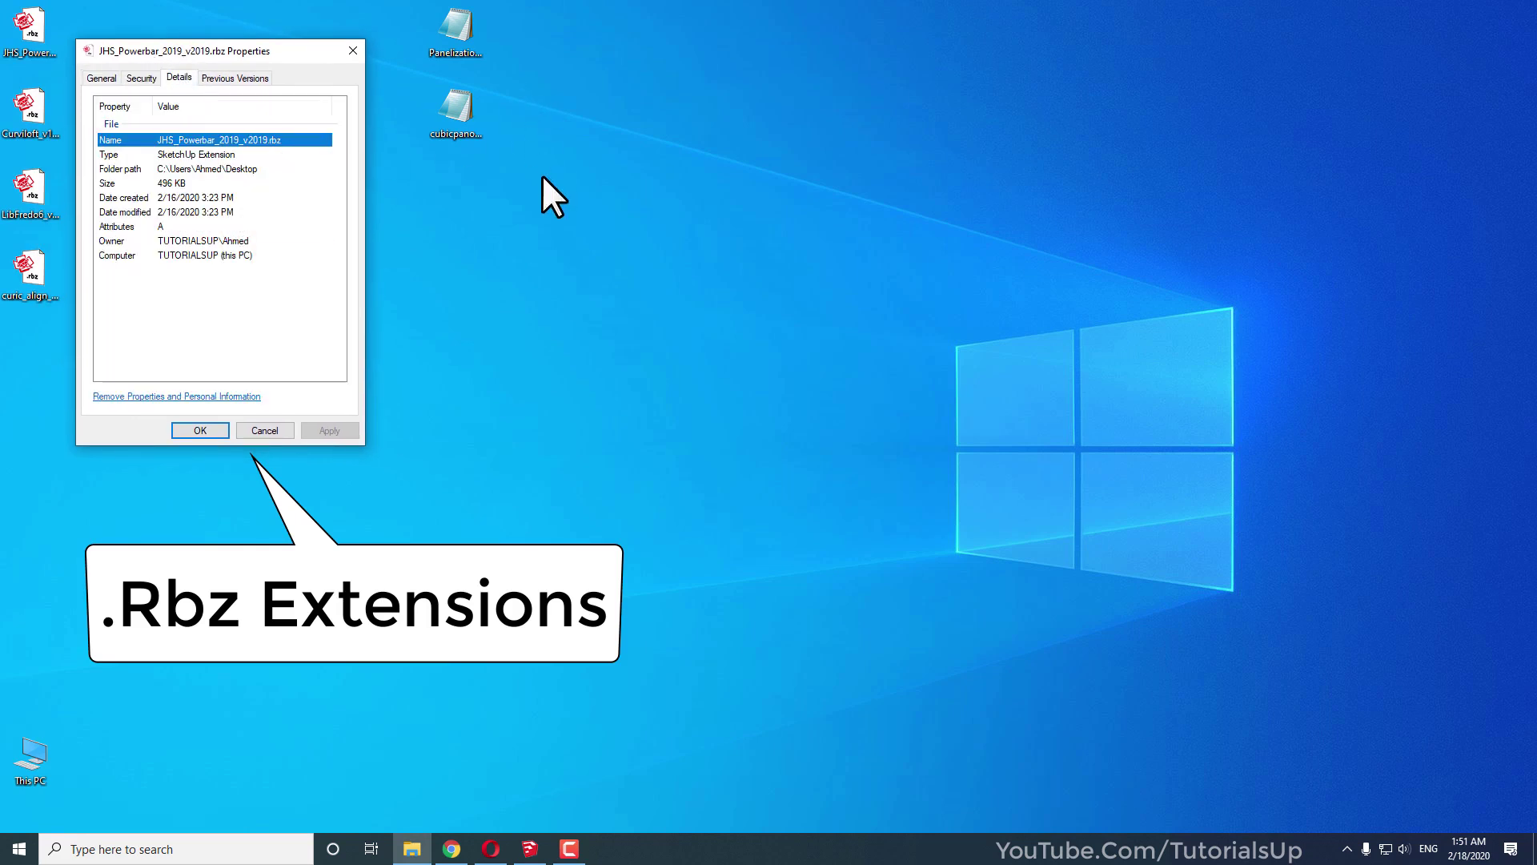
Open the combined properties of the Panelization and cubicpanoout files and compare their file type with that of JHS_Powerbar
{"action": "right_click", "coordinate": [453, 35]}
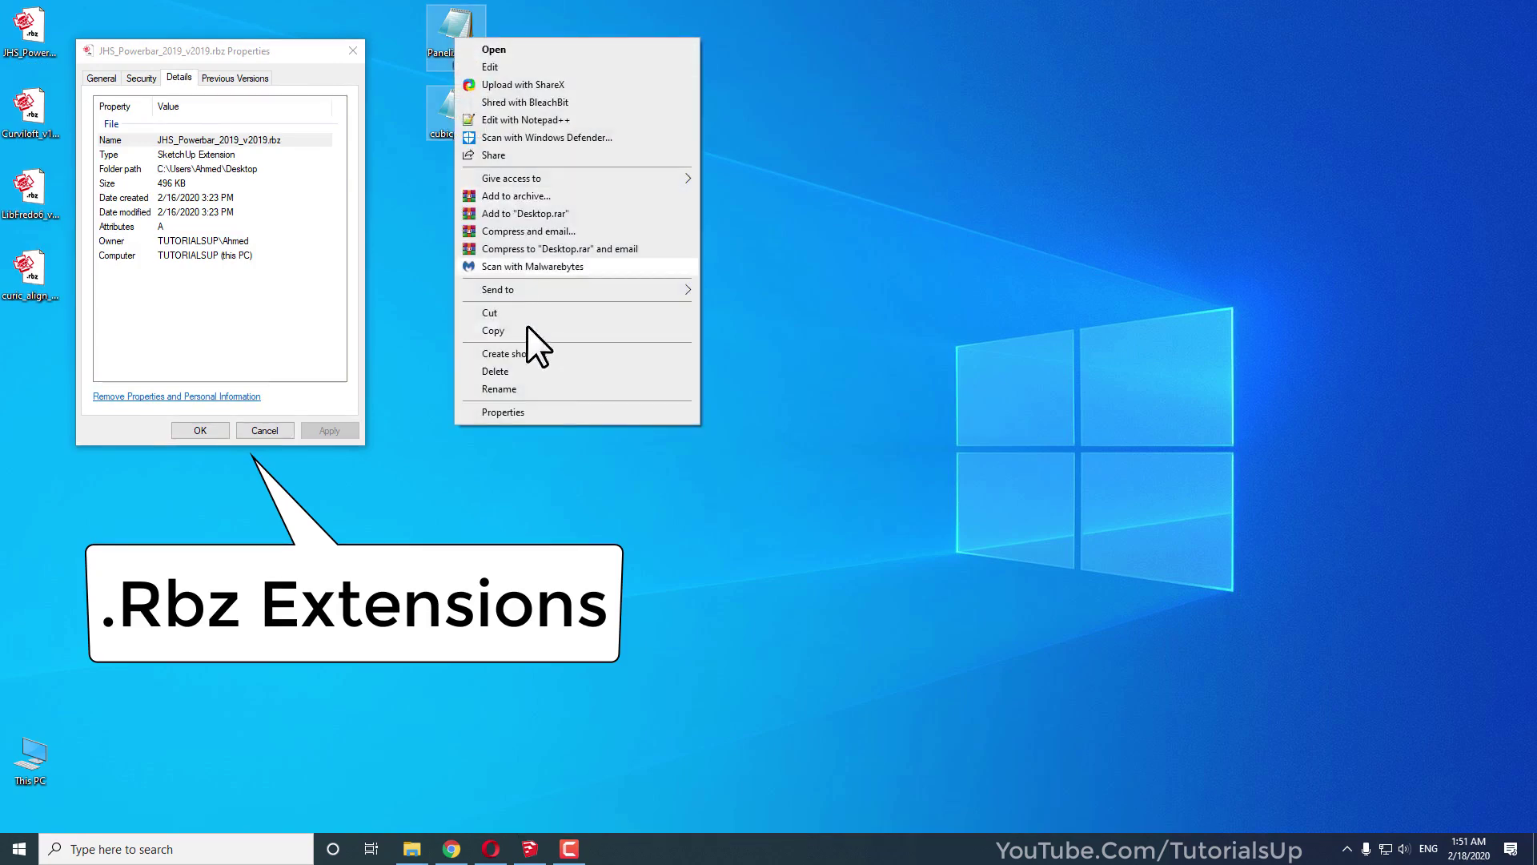
{"action": "left_click", "coordinate": [534, 414]}
{"action": "left_click_drag", "start_coordinate": [575, 50], "coordinate": [606, 47]}
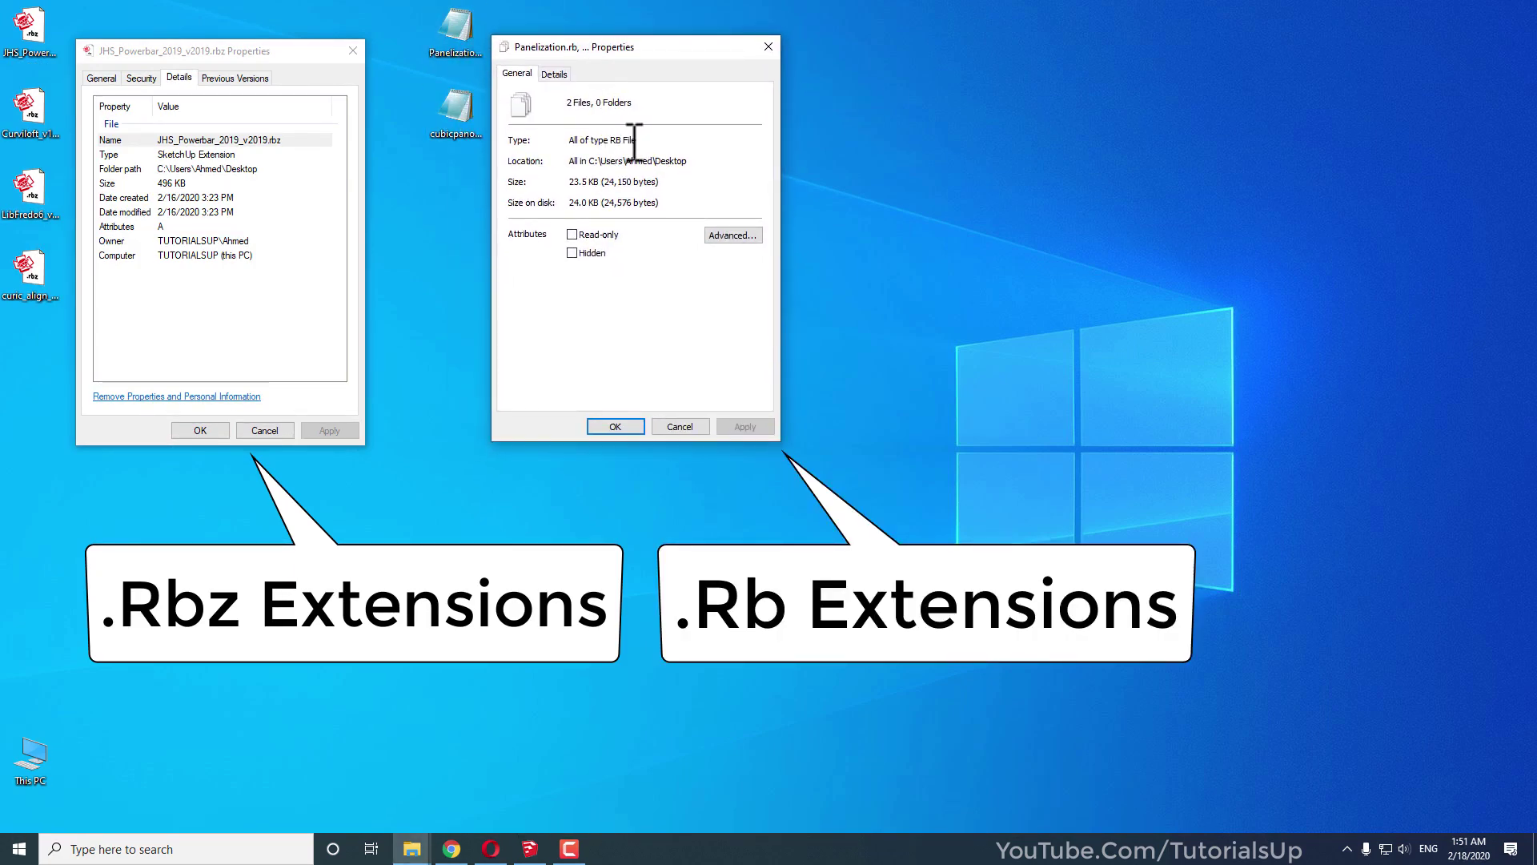
{"action": "left_click", "coordinate": [553, 74]}
{"action": "left_click", "coordinate": [593, 151]}
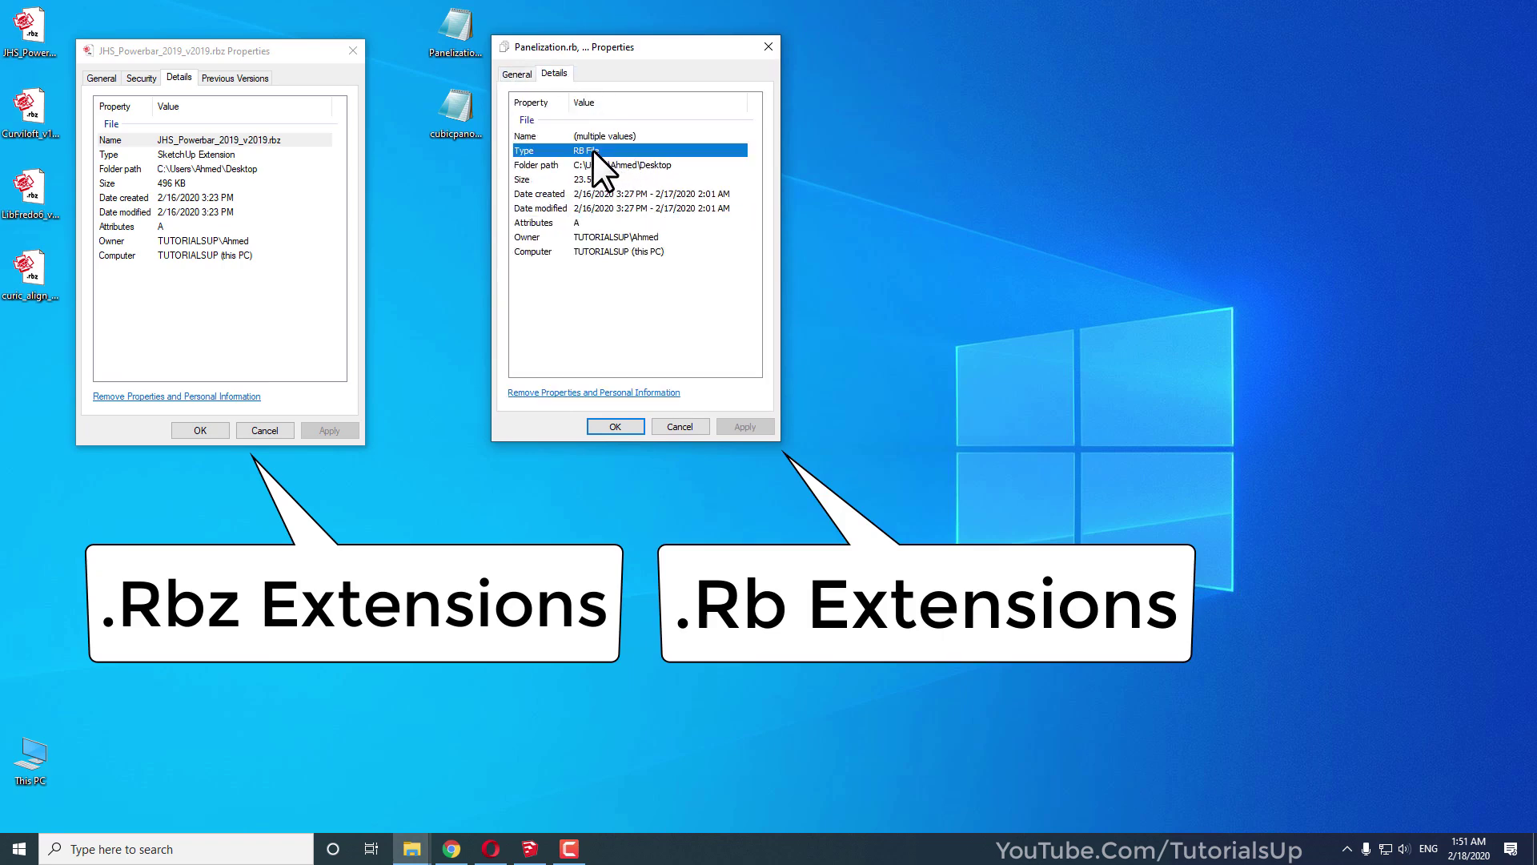
{"action": "left_click", "coordinate": [204, 155]}
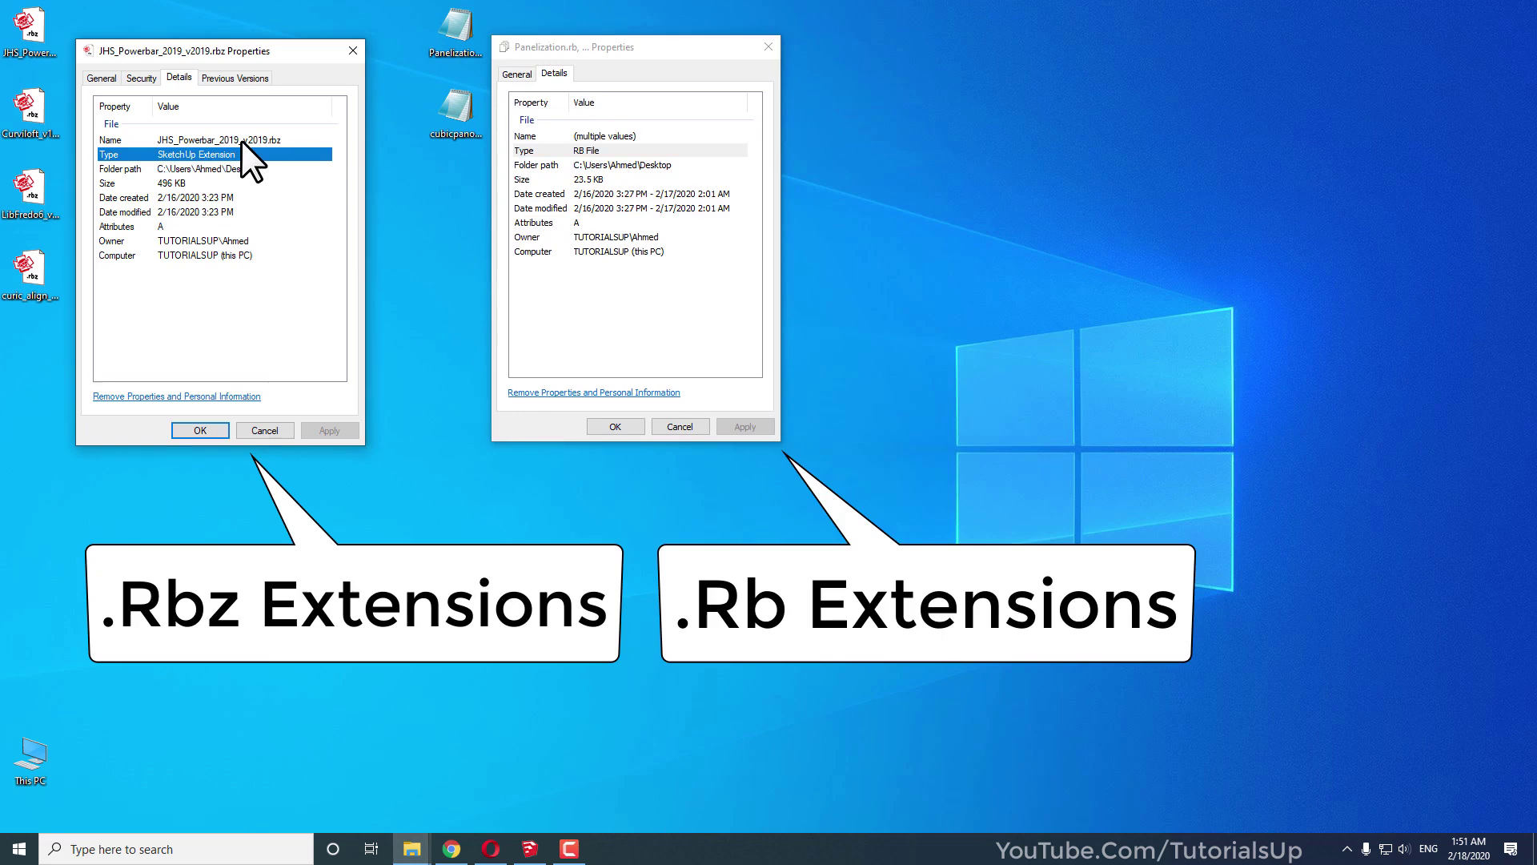
{"action": "left_click", "coordinate": [496, 552]}
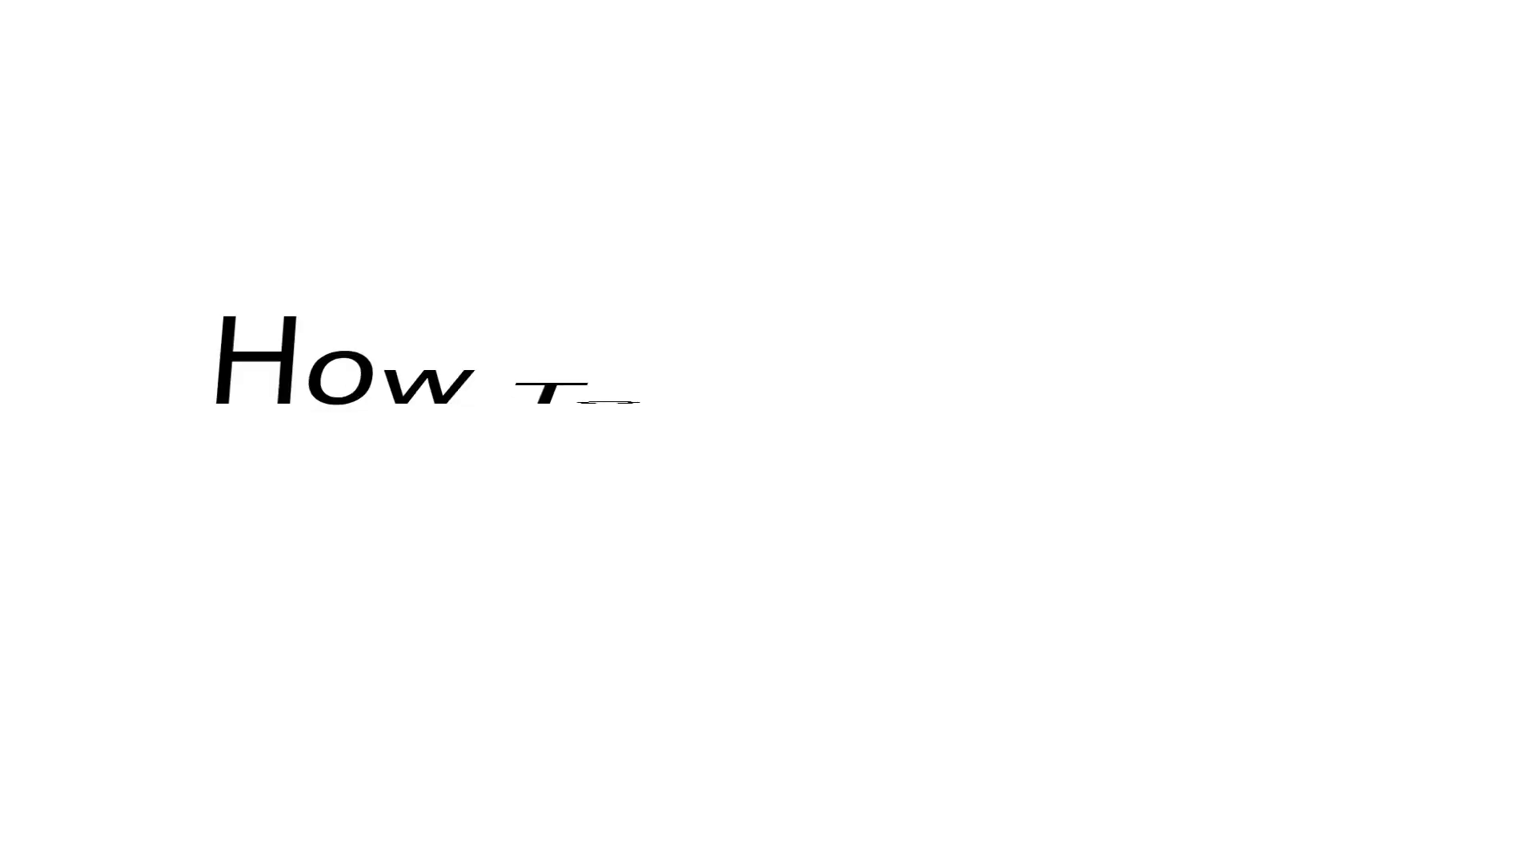
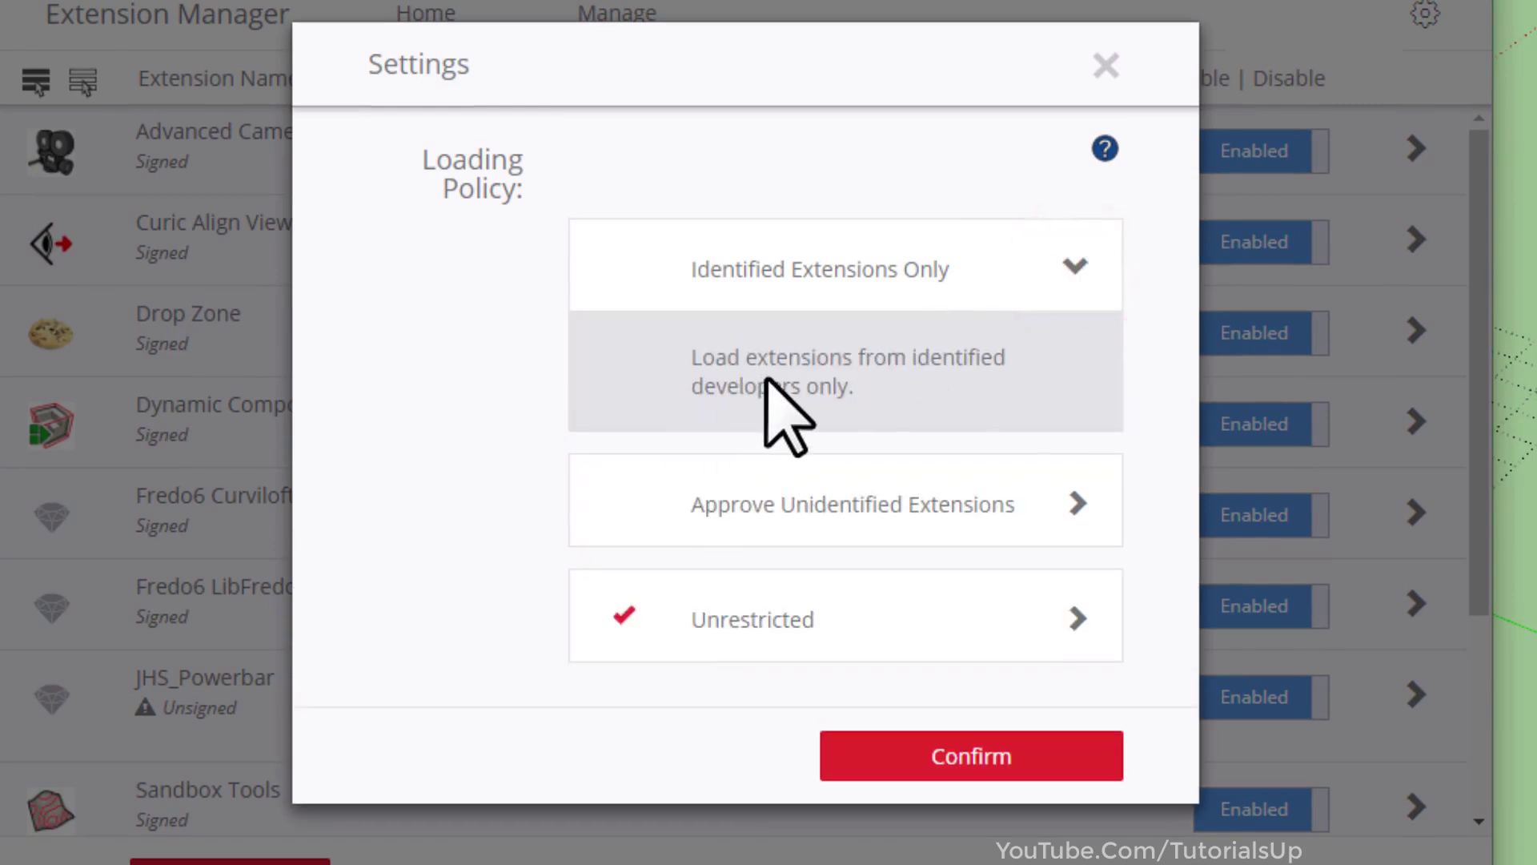
Expand and read the descriptions of the Approve Unidentified Extensions and Unrestricted loading policies
{"action": "left_click", "coordinate": [1077, 504]}
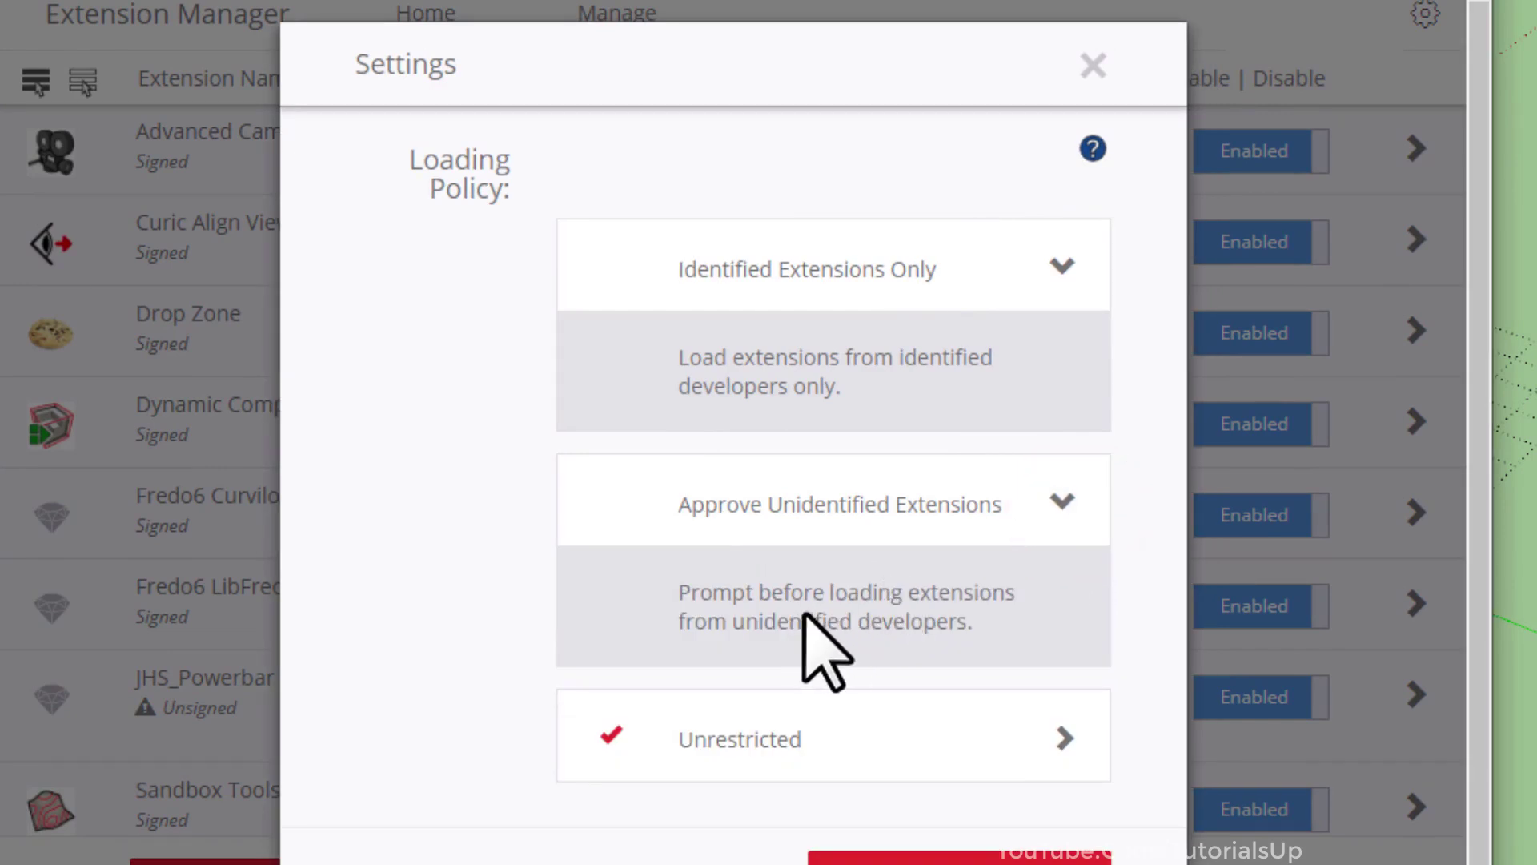
{"action": "left_click", "coordinate": [1064, 738]}
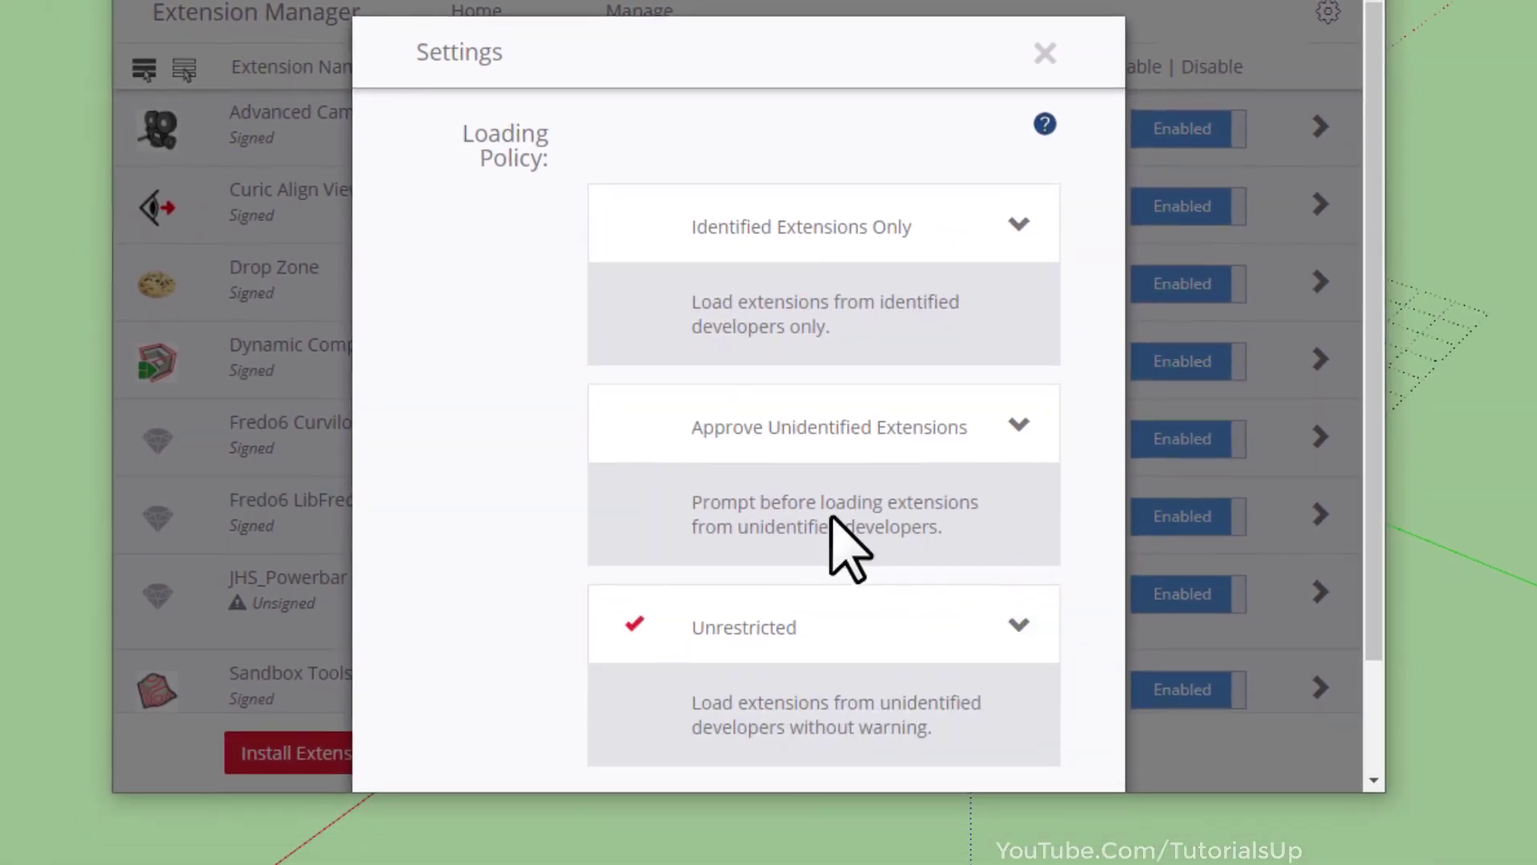
{"action": "scroll", "coordinate": [713, 377], "scroll_direction": "down", "scroll_amount": 2}
Try the three loading policies in turn, end on Unrestricted and confirm the Extension Manager settings
{"action": "left_click", "coordinate": [666, 76]}
{"action": "left_click", "coordinate": [632, 290]}
{"action": "left_click", "coordinate": [639, 487]}
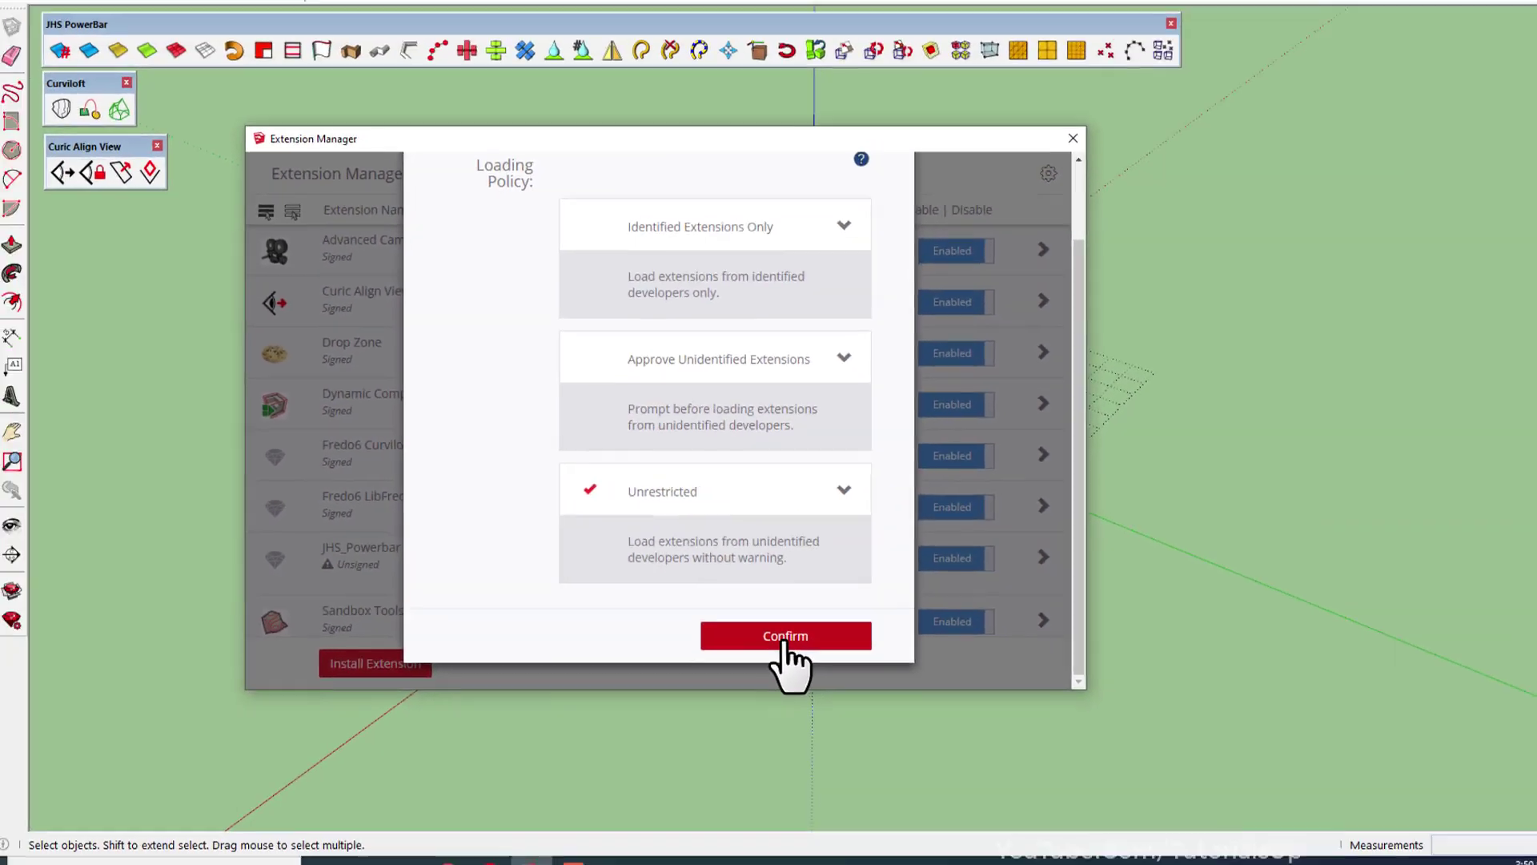
{"action": "left_click", "coordinate": [921, 712]}
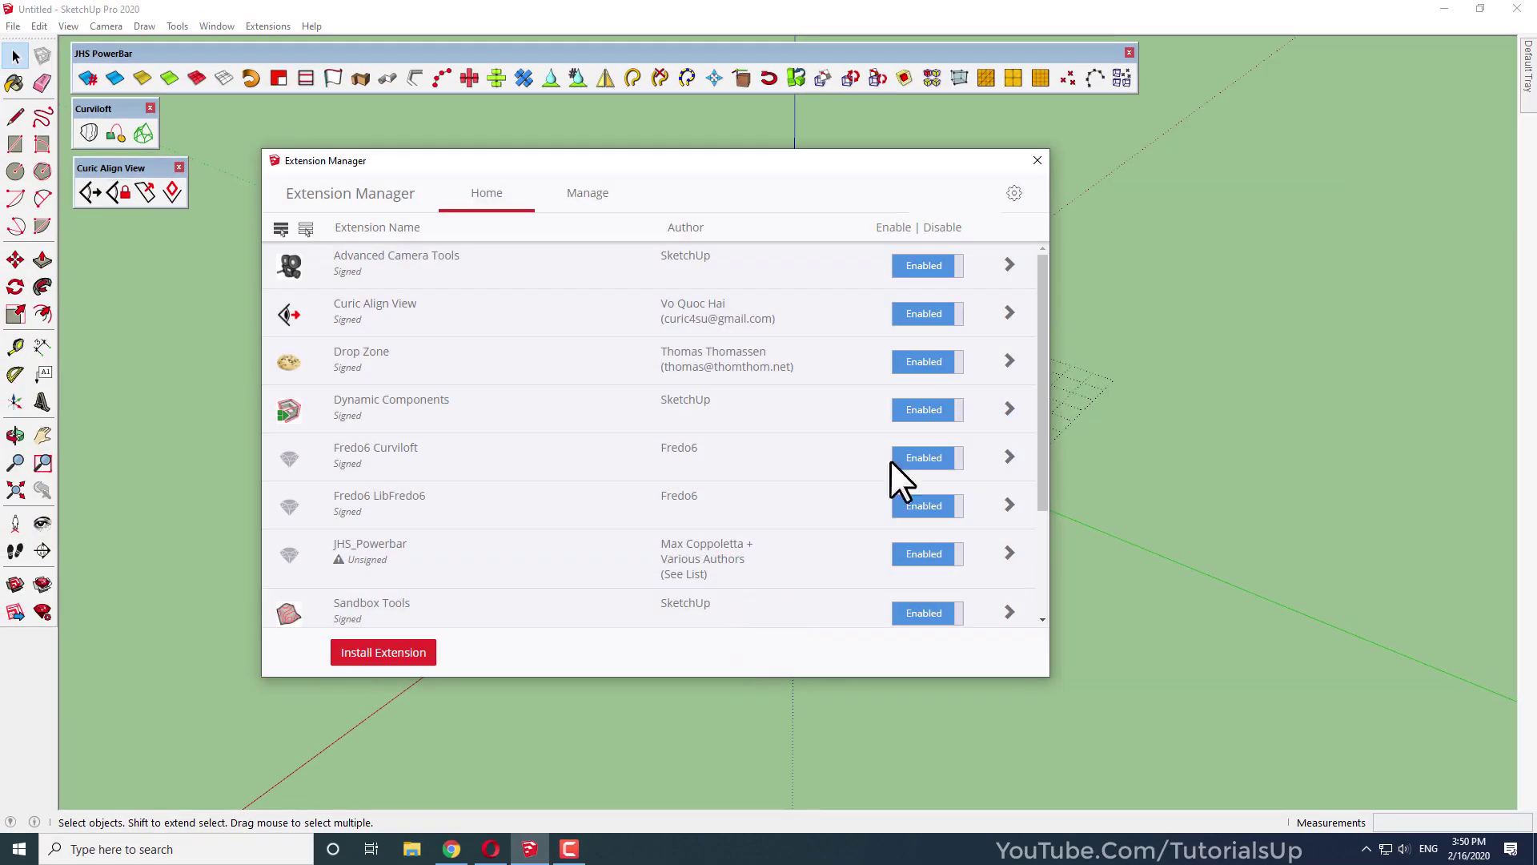
Disable and re-enable the Curic Align View extension, apply the changes and close the Extension Manager
{"action": "left_click", "coordinate": [928, 314]}
{"action": "left_click", "coordinate": [927, 314]}
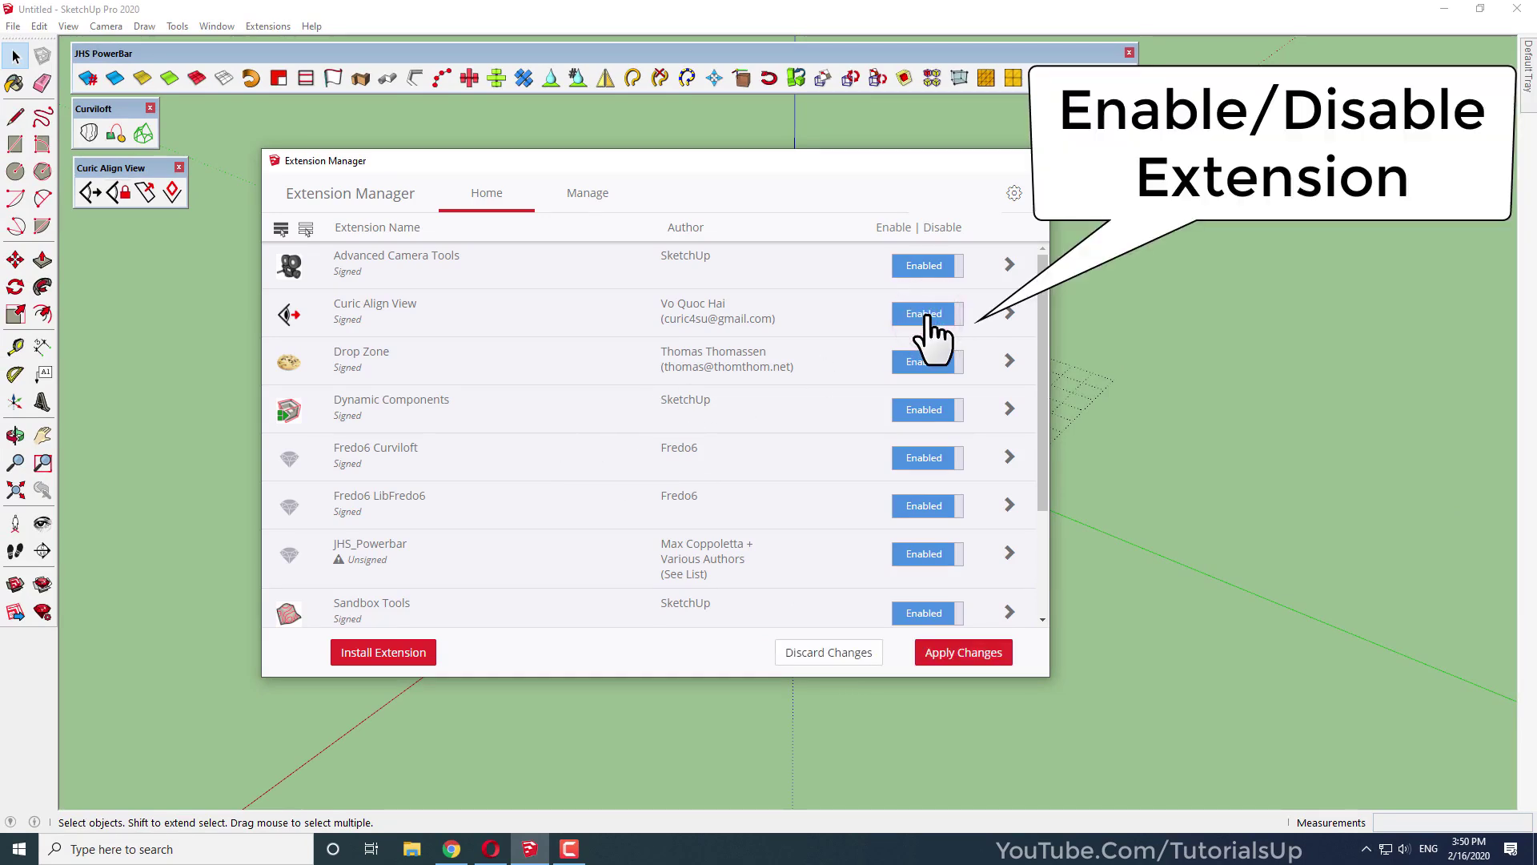
{"action": "left_click", "coordinate": [967, 652]}
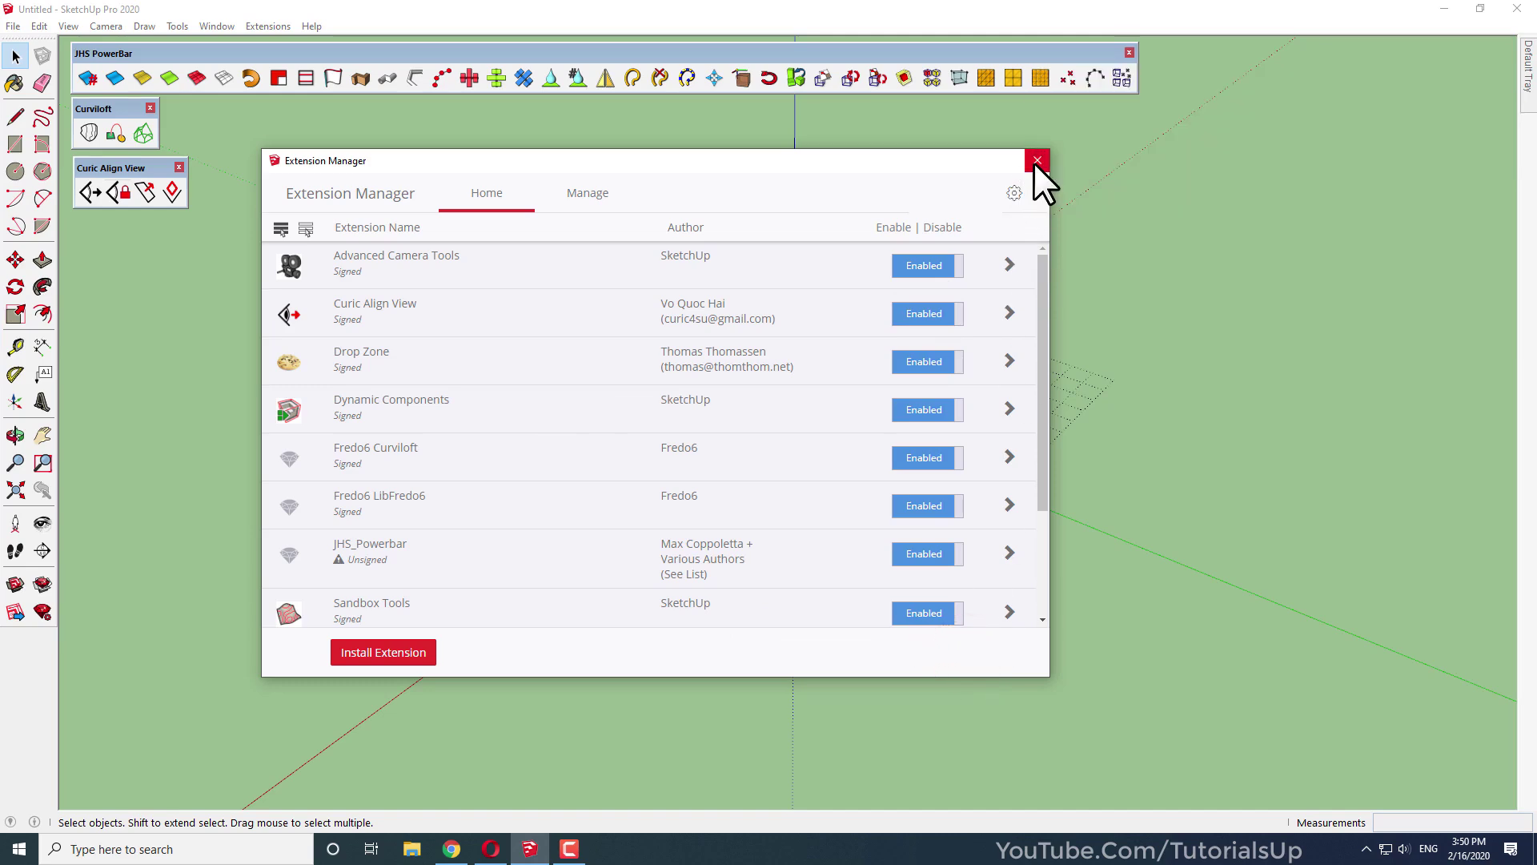
{"action": "left_click", "coordinate": [1036, 161]}
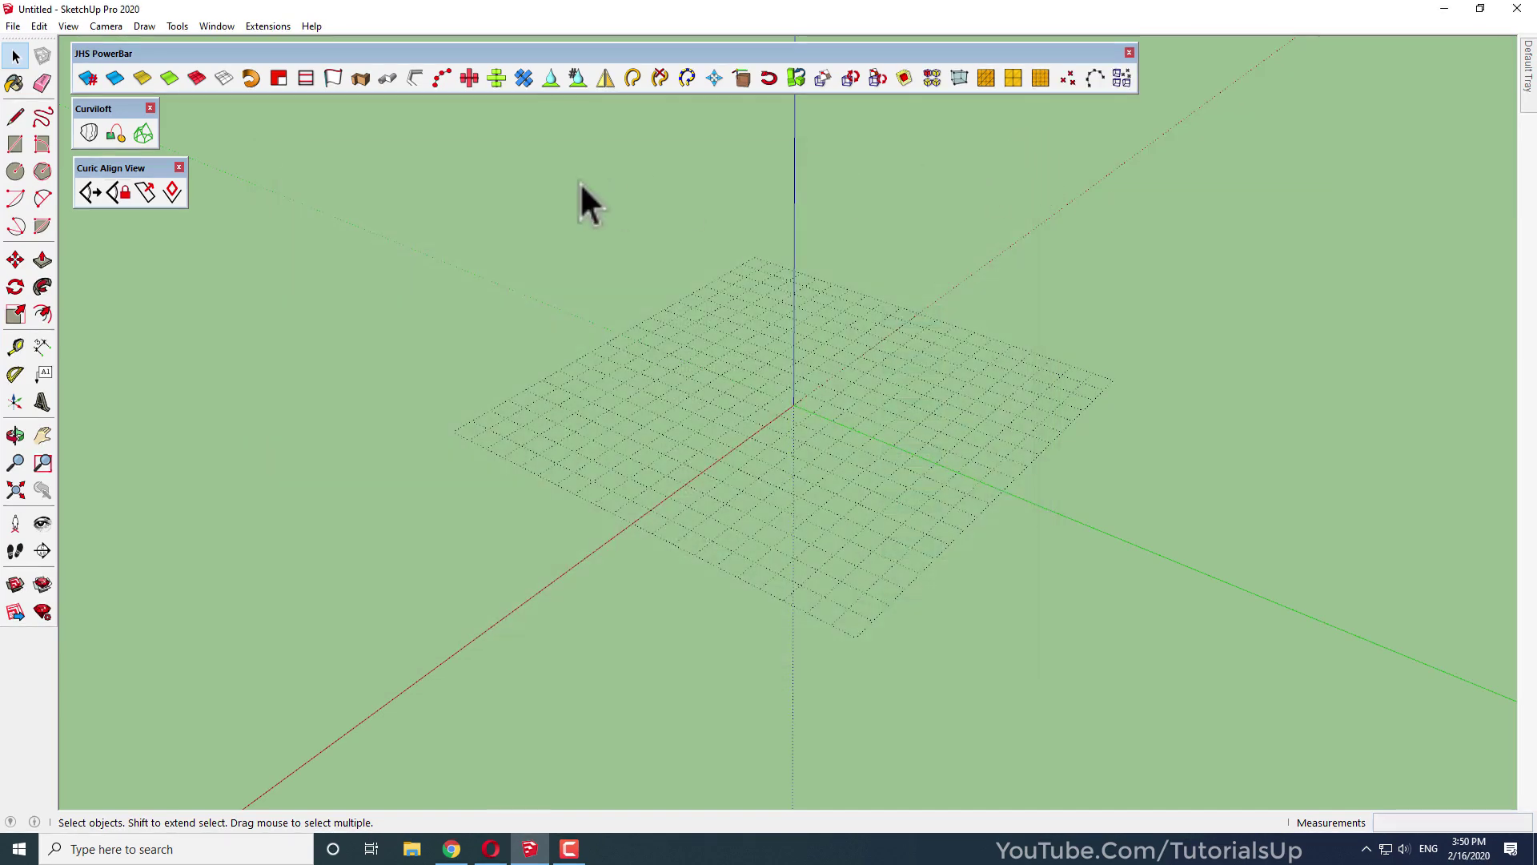
Dock the JHS PowerBar toolbar above the viewport, and hide and re-show the Curic Align View toolbar
{"action": "double_click", "coordinate": [637, 48]}
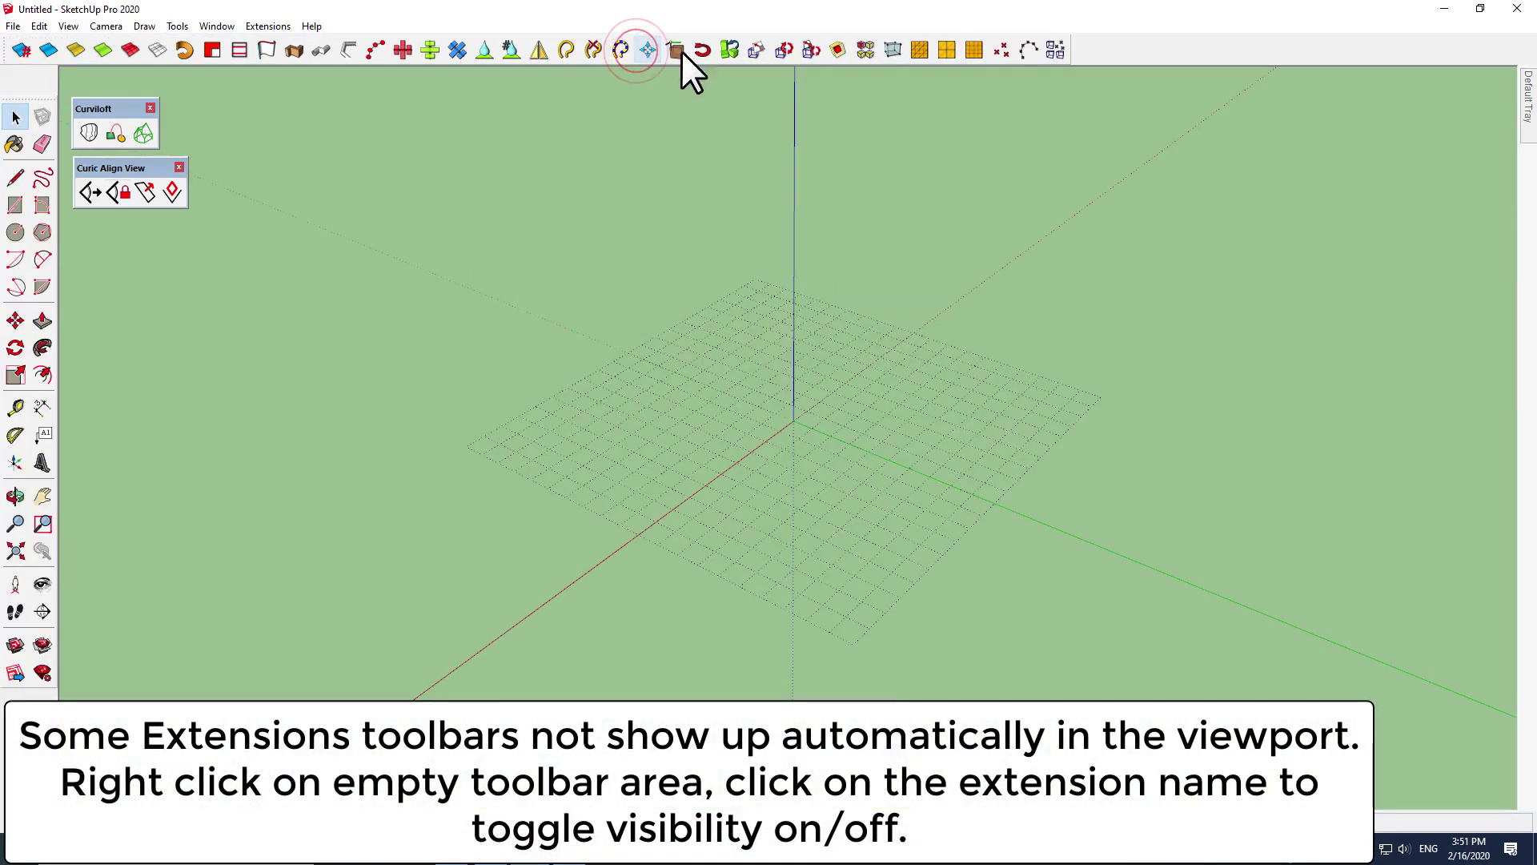
{"action": "right_click", "coordinate": [1090, 57]}
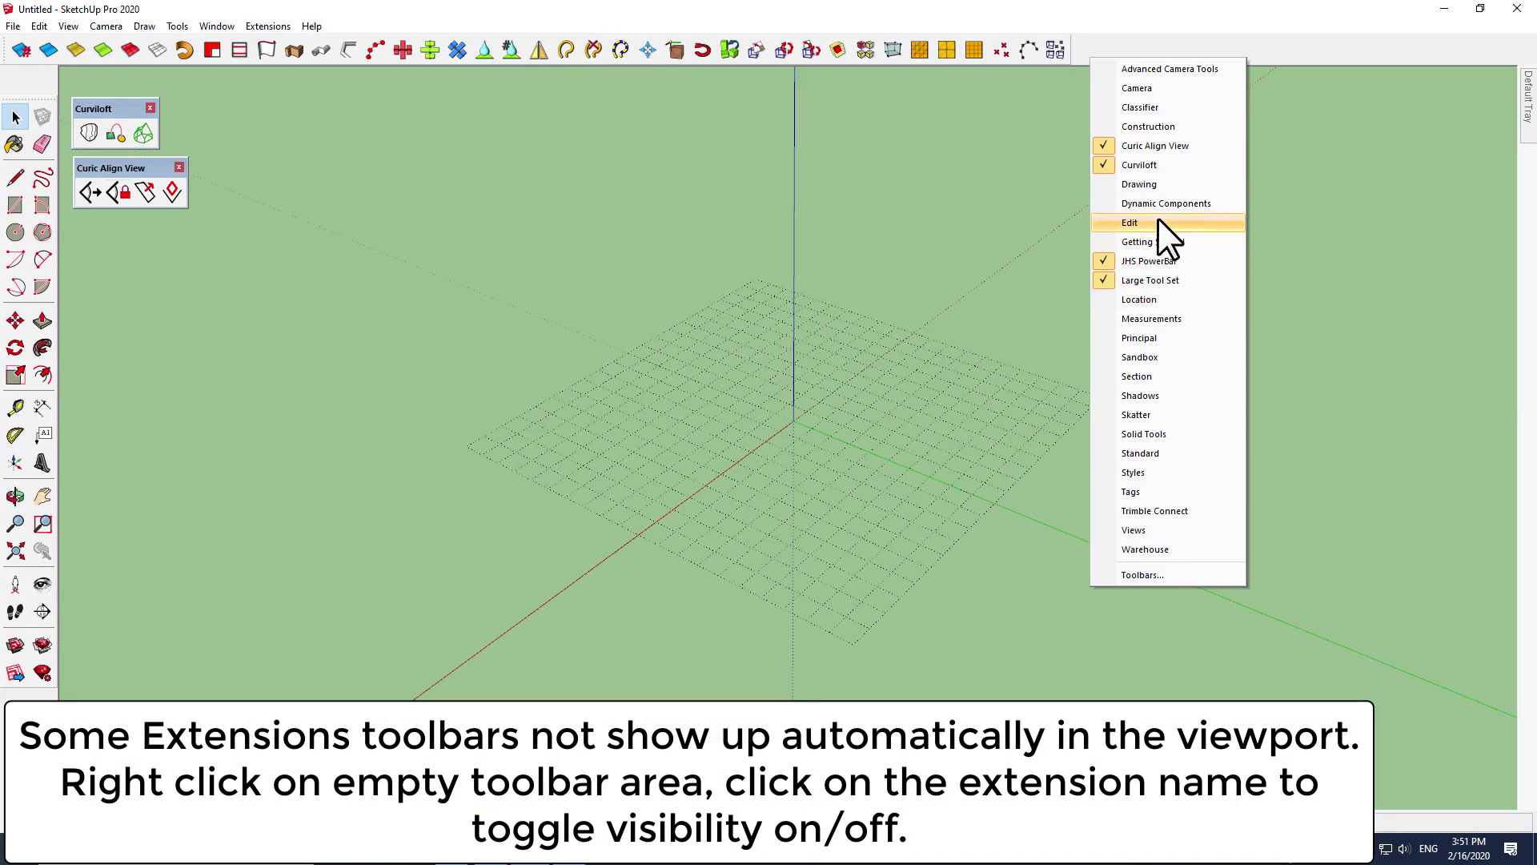
{"action": "left_click", "coordinate": [1146, 145]}
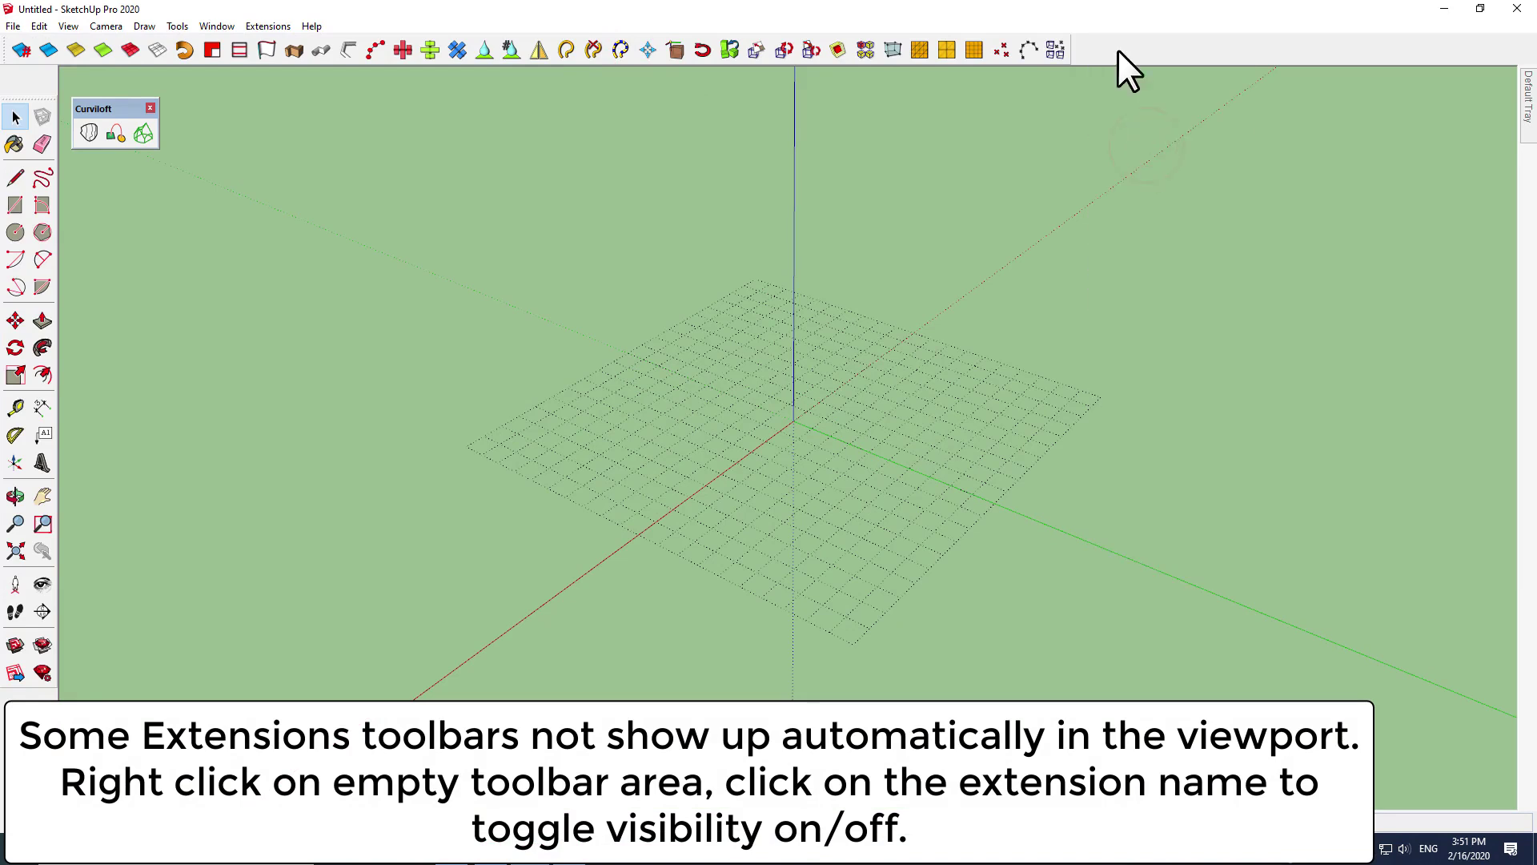
{"action": "right_click", "coordinate": [1118, 49]}
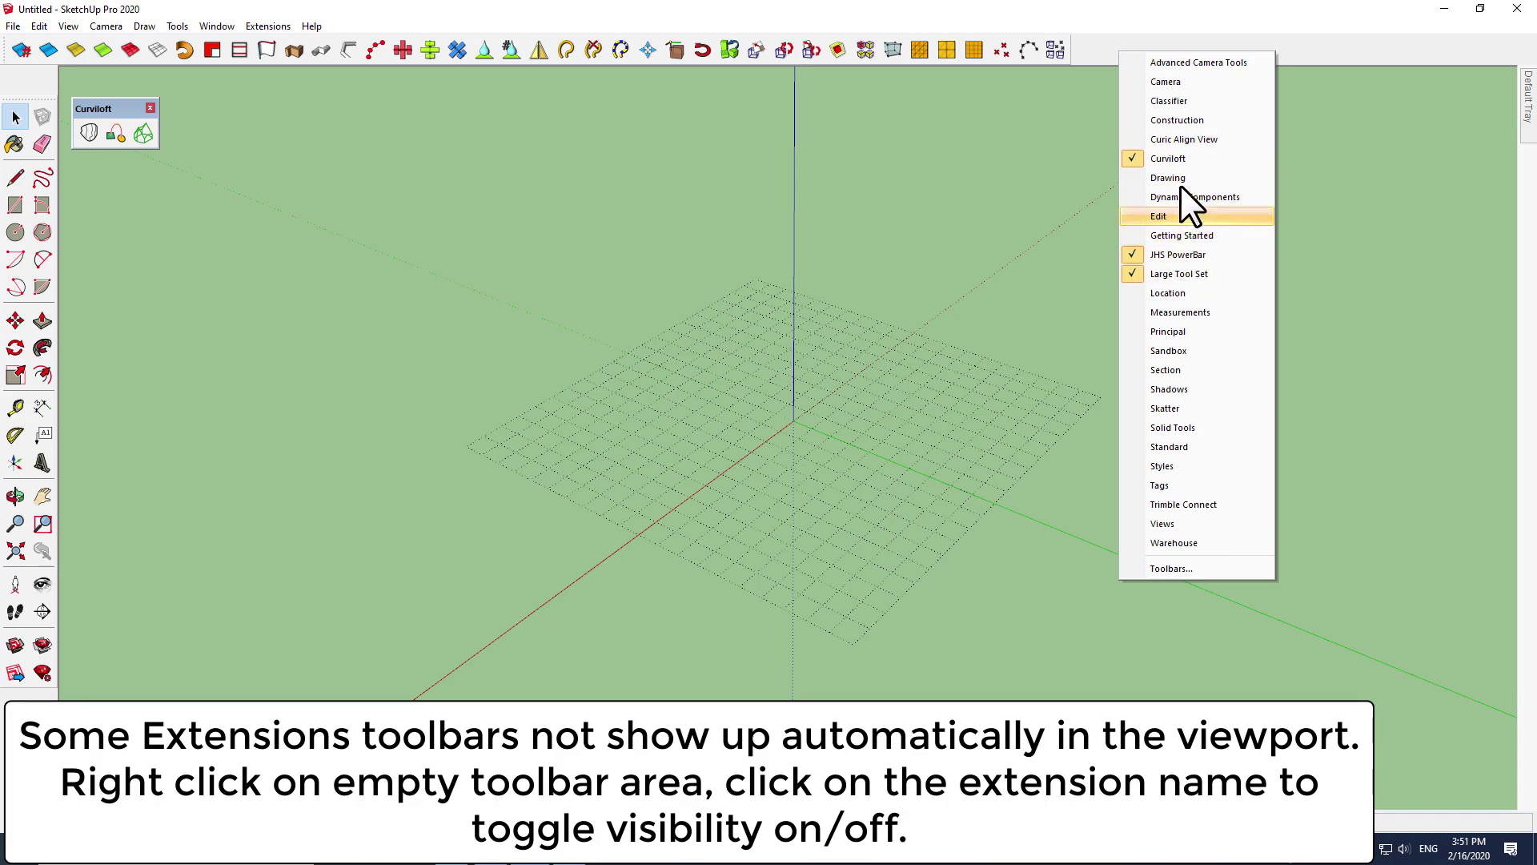
{"action": "left_click", "coordinate": [1172, 138]}
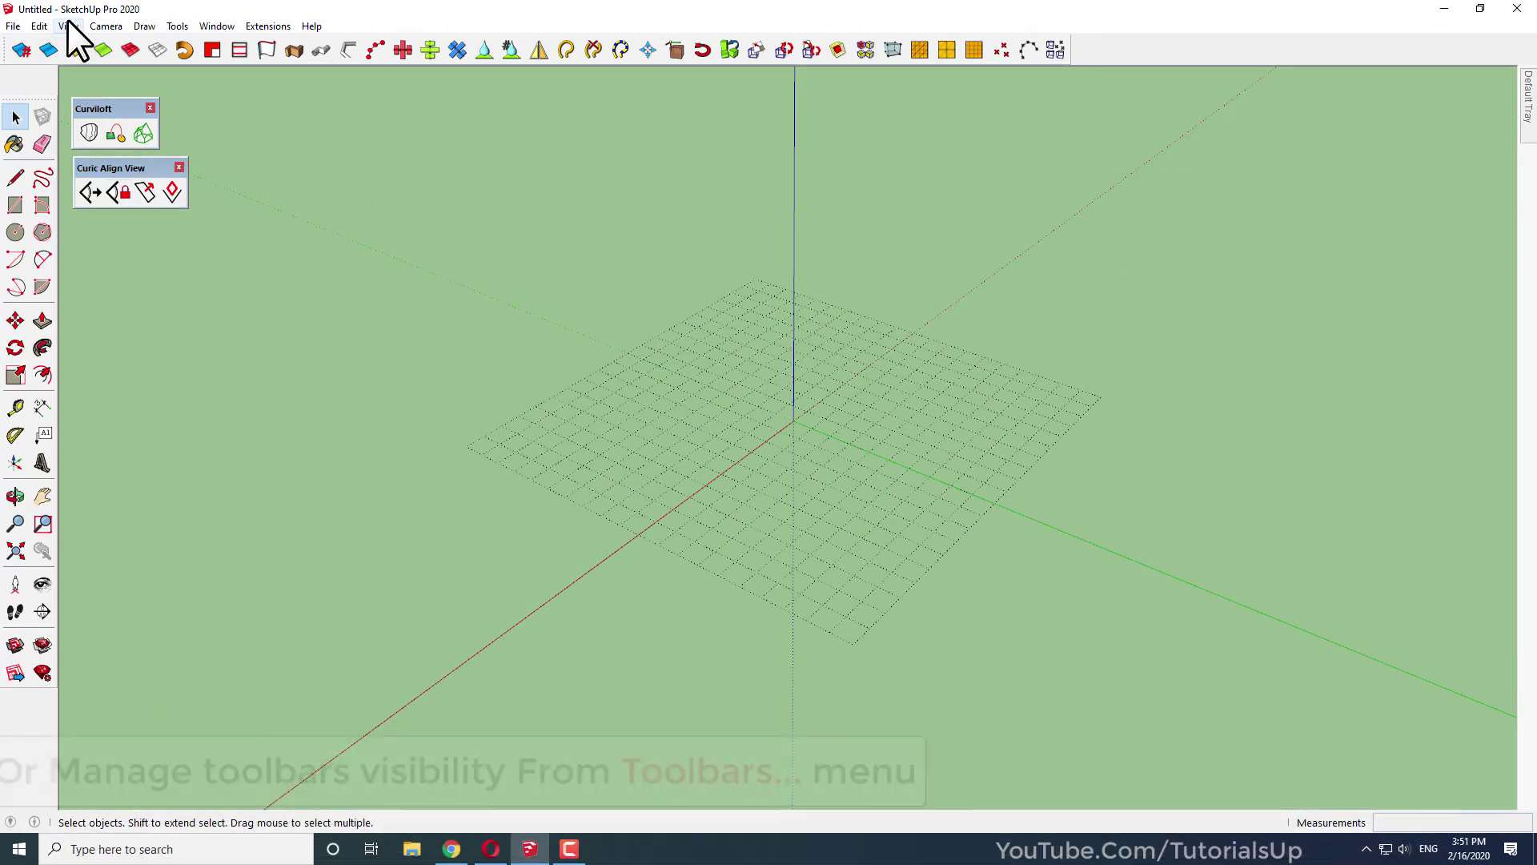
Hide and re-show the Curviloft and JHS PowerBar toolbars from the Toolbars dialog and close it
{"action": "left_click", "coordinate": [68, 25]}
{"action": "left_click", "coordinate": [113, 45]}
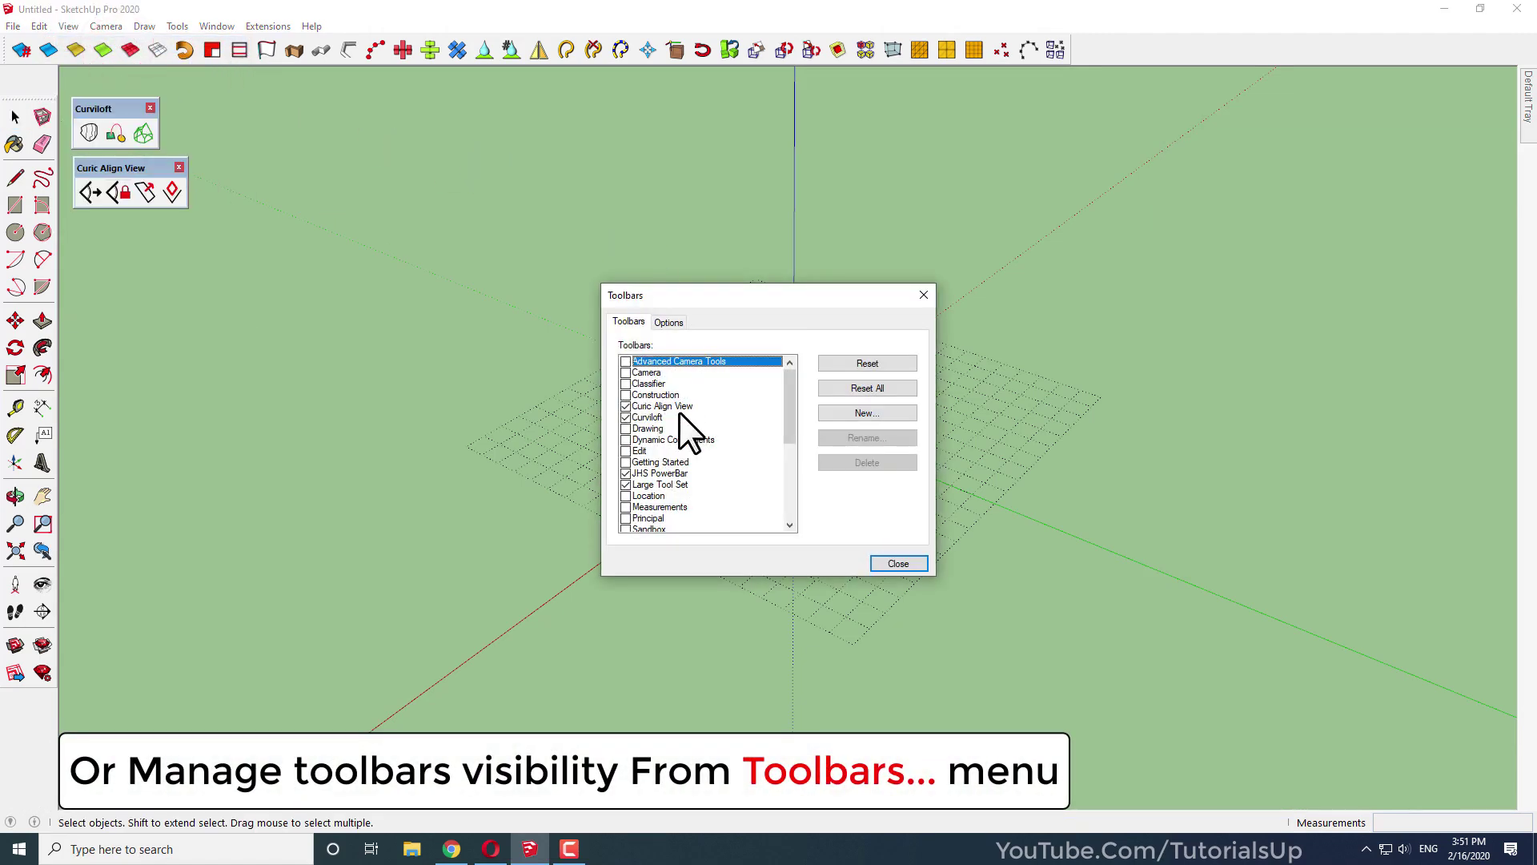
{"action": "left_click", "coordinate": [626, 418]}
{"action": "left_click", "coordinate": [626, 418]}
{"action": "left_click", "coordinate": [625, 473]}
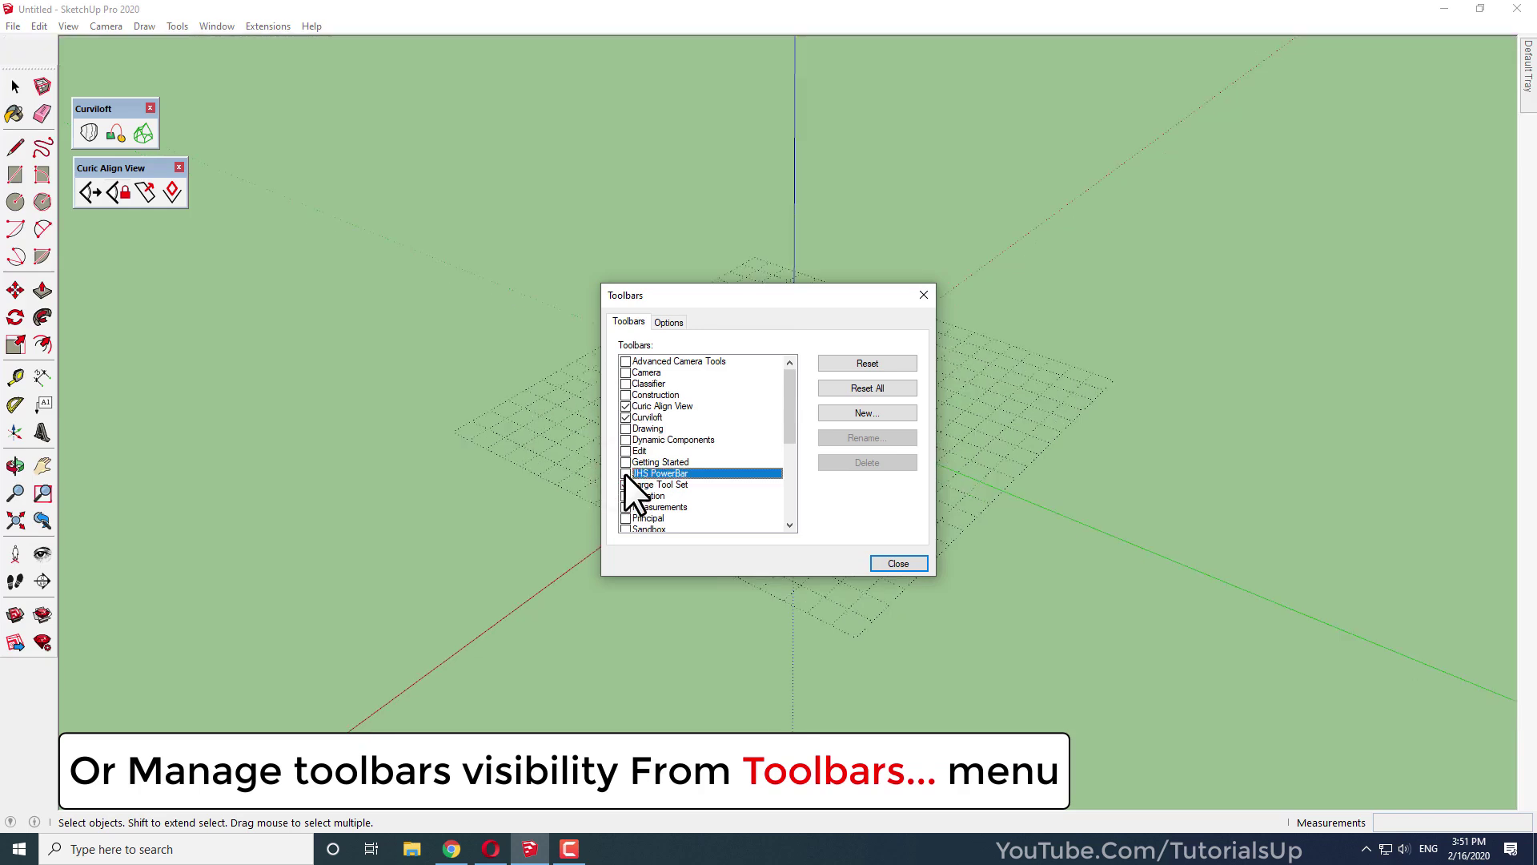
{"action": "left_click", "coordinate": [626, 473]}
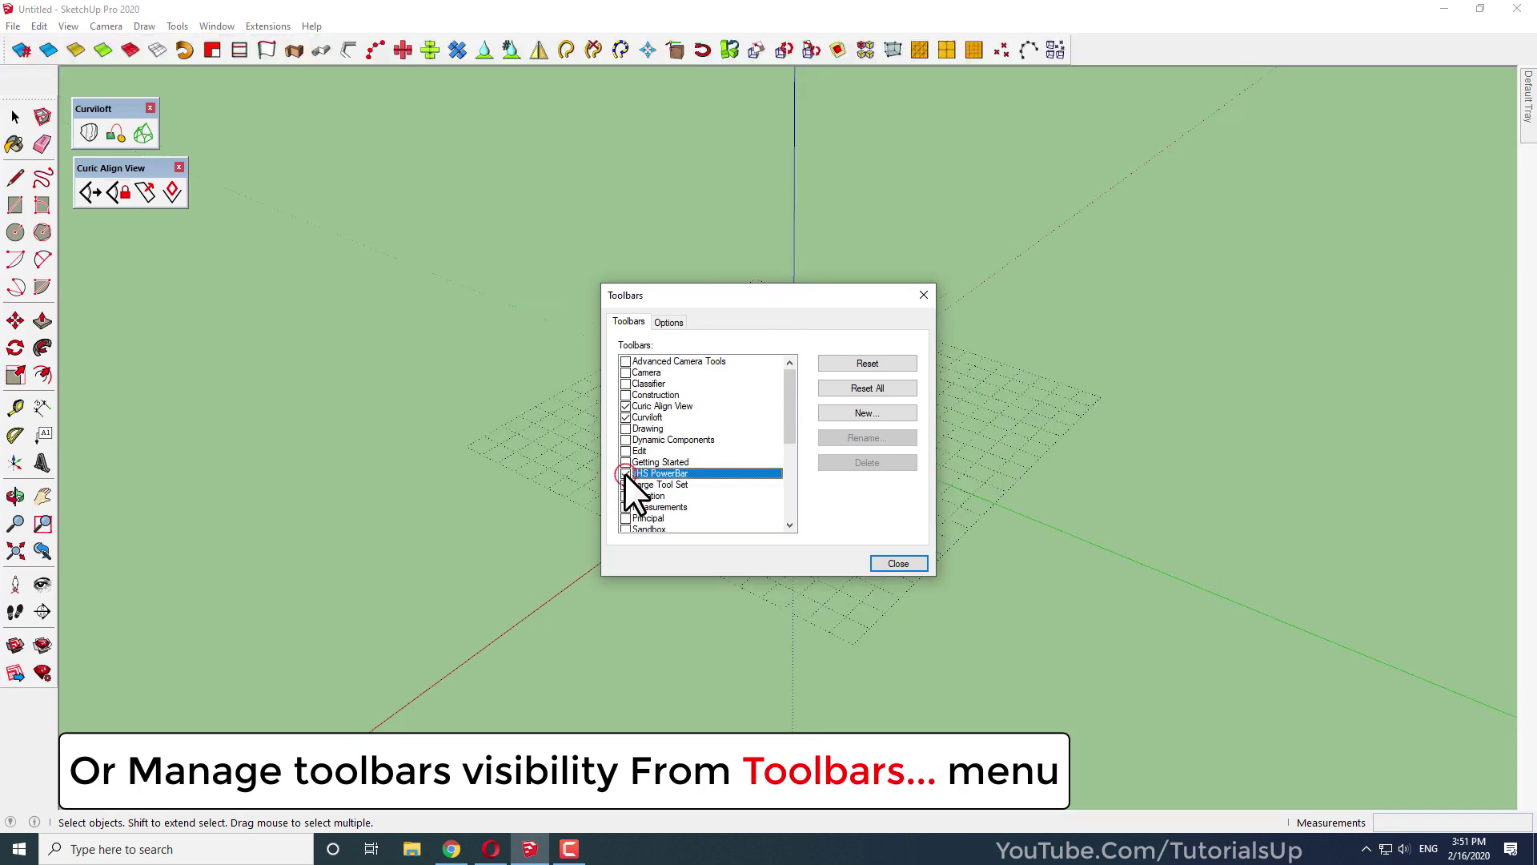
{"action": "left_click", "coordinate": [891, 562]}
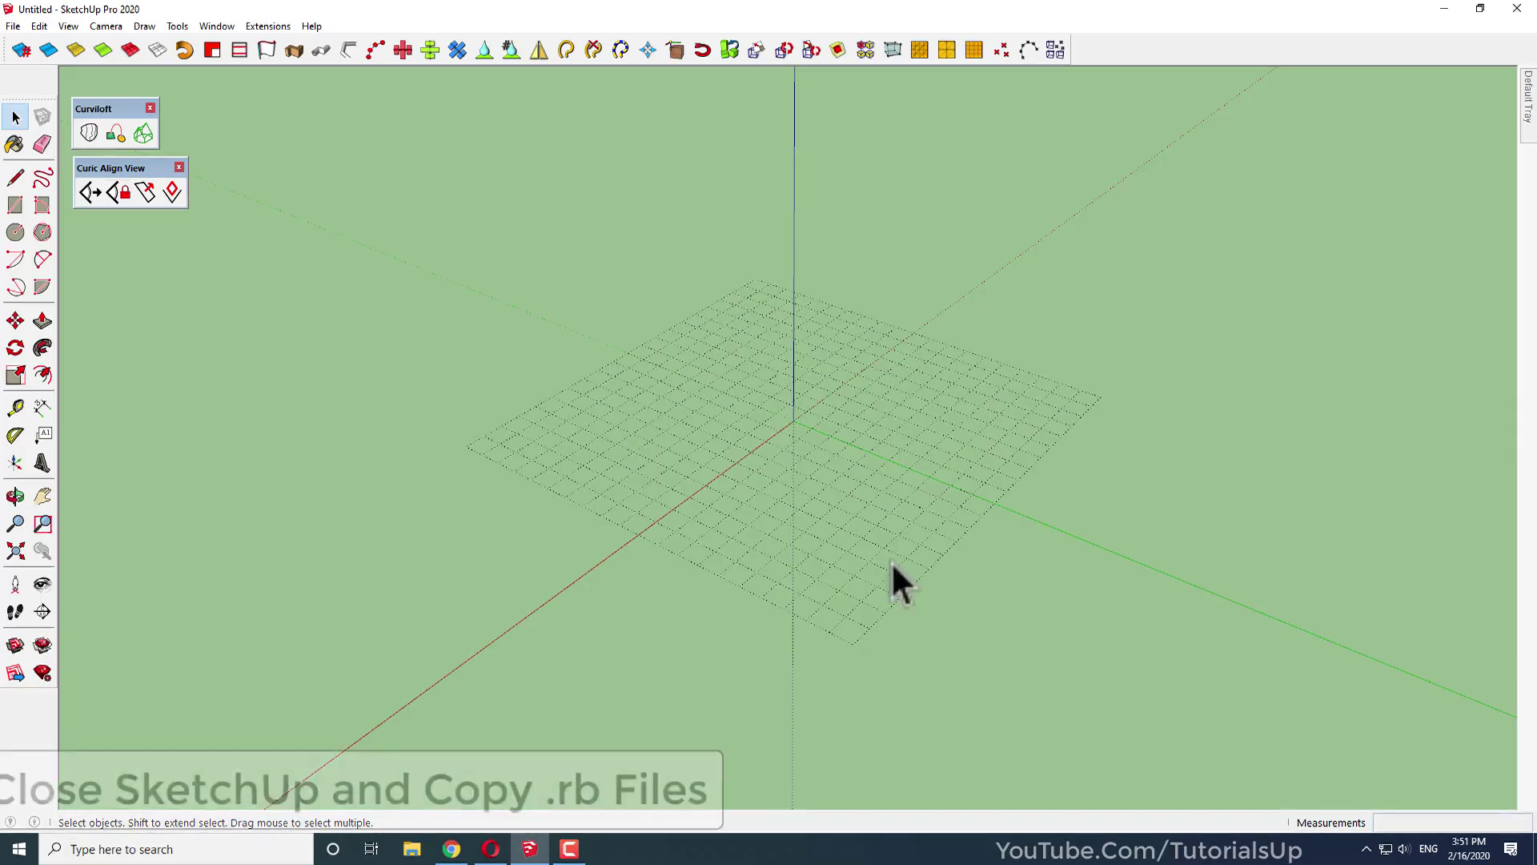
Close SketchUp and return to the desktop with the .rb files
{"action": "left_click", "coordinate": [524, 343]}
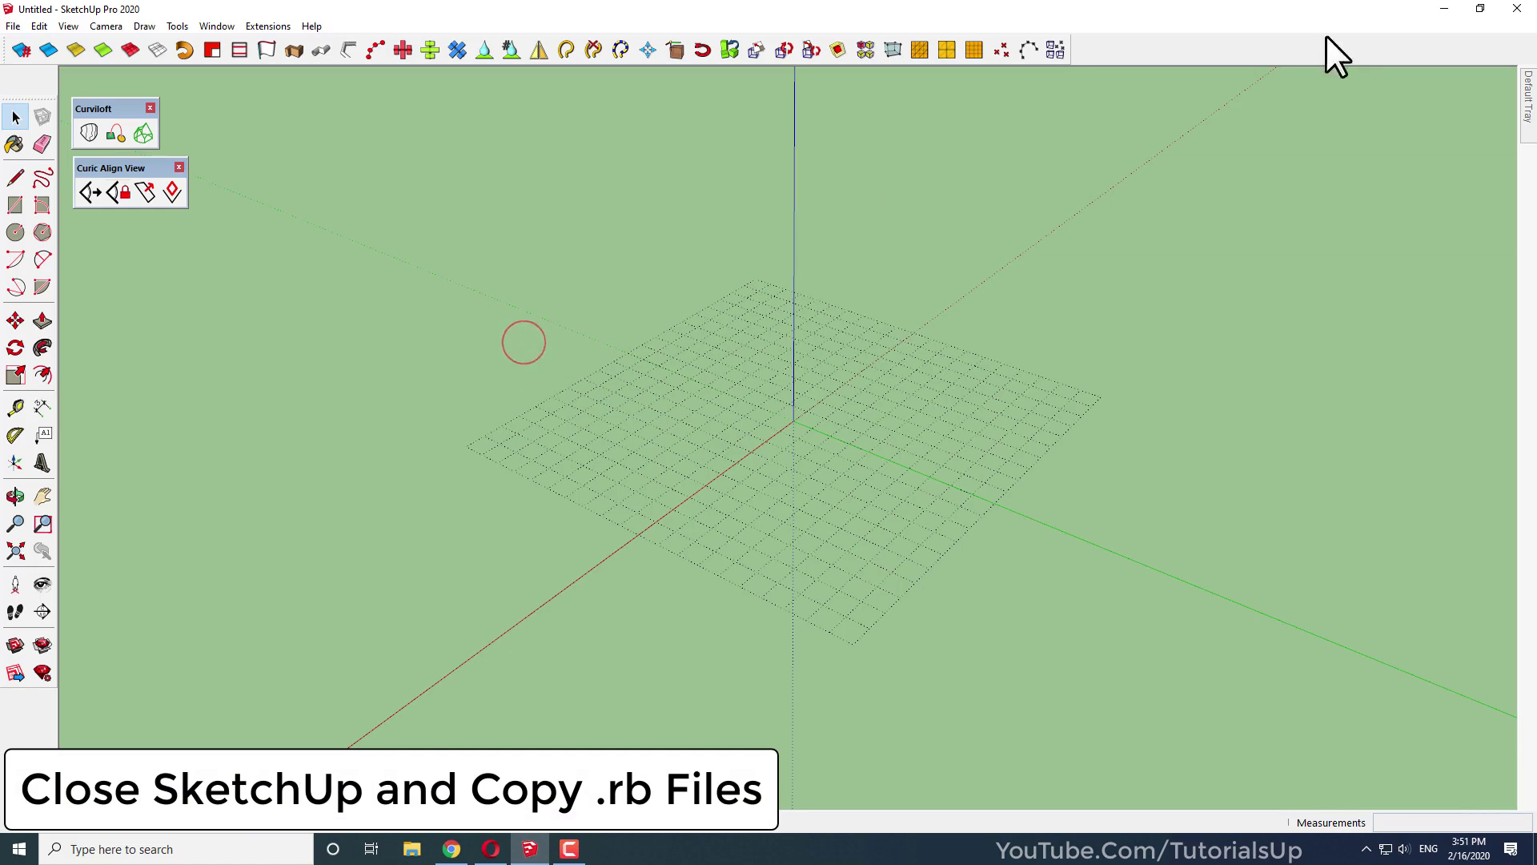
{"action": "left_click", "coordinate": [1513, 10]}
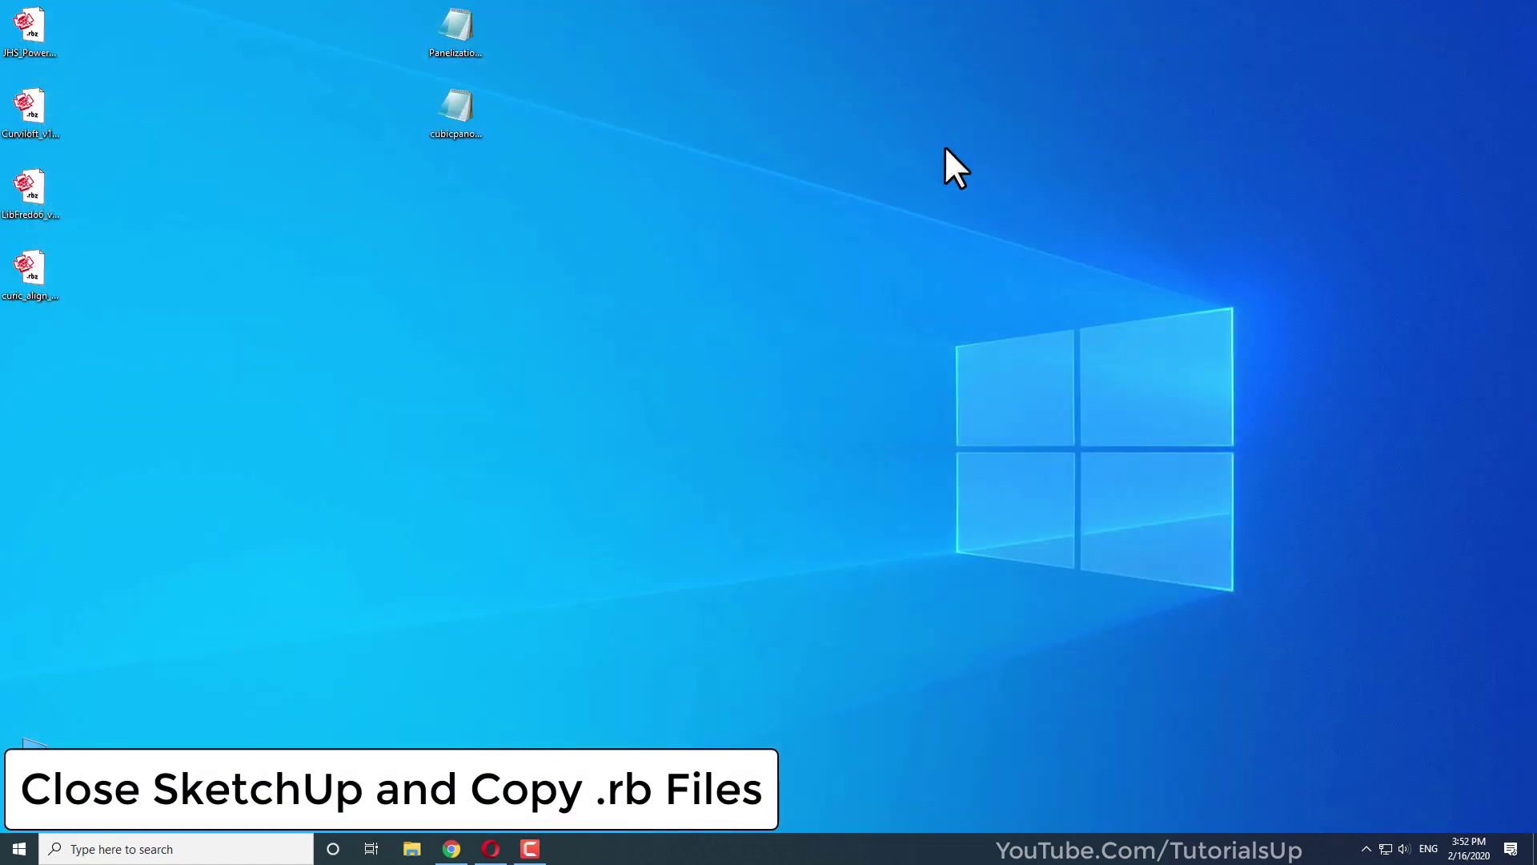
Copy the Panelization.rb and cubicpanoout.rb files from the desktop
{"action": "left_click_drag", "start_coordinate": [565, 243], "coordinate": [454, 26]}
{"action": "right_click", "coordinate": [454, 26]}
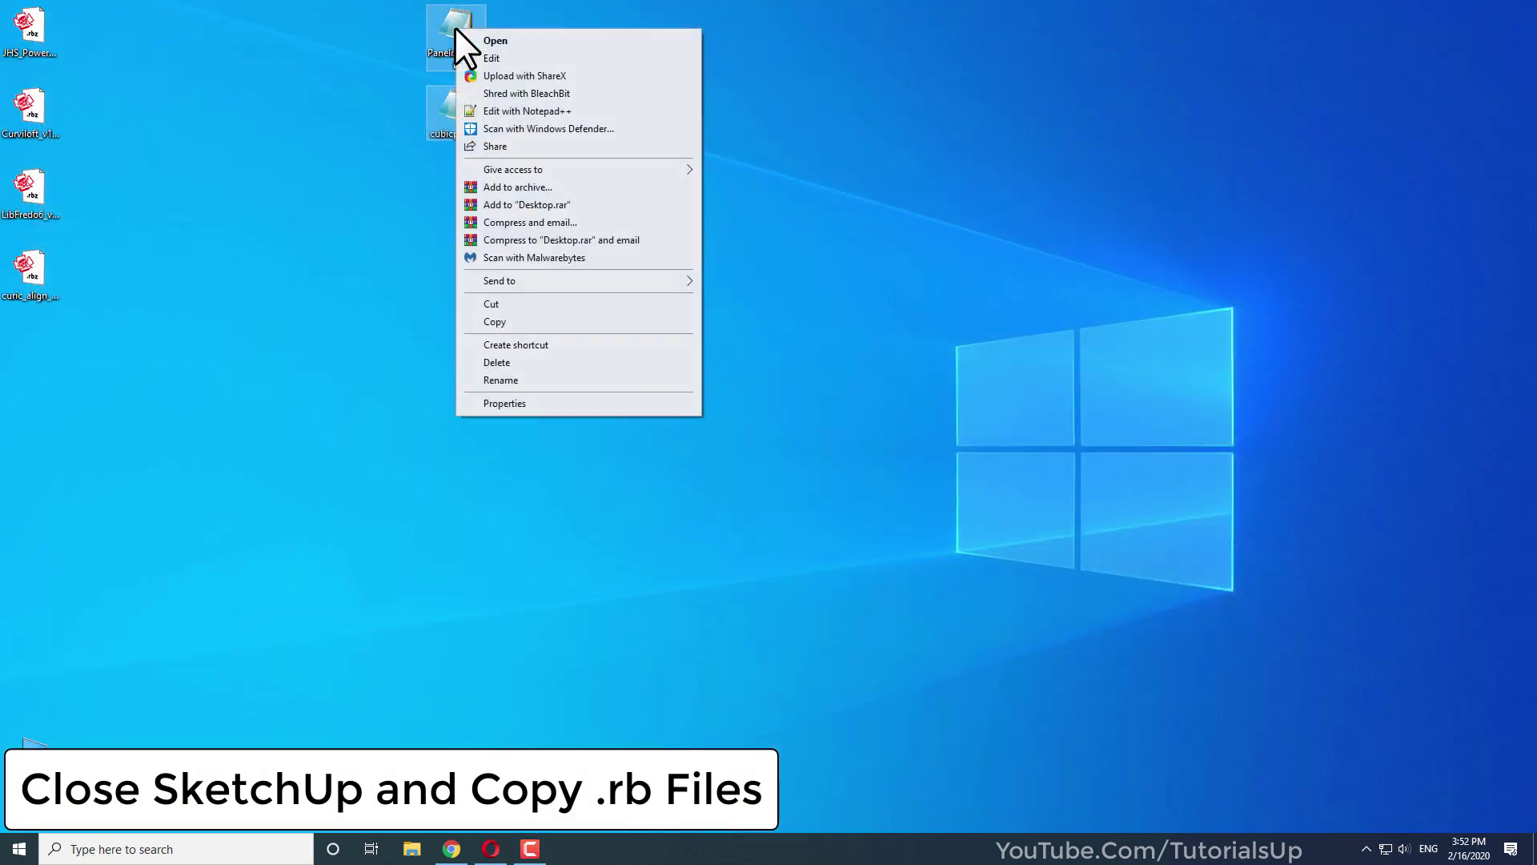
{"action": "left_click", "coordinate": [521, 323]}
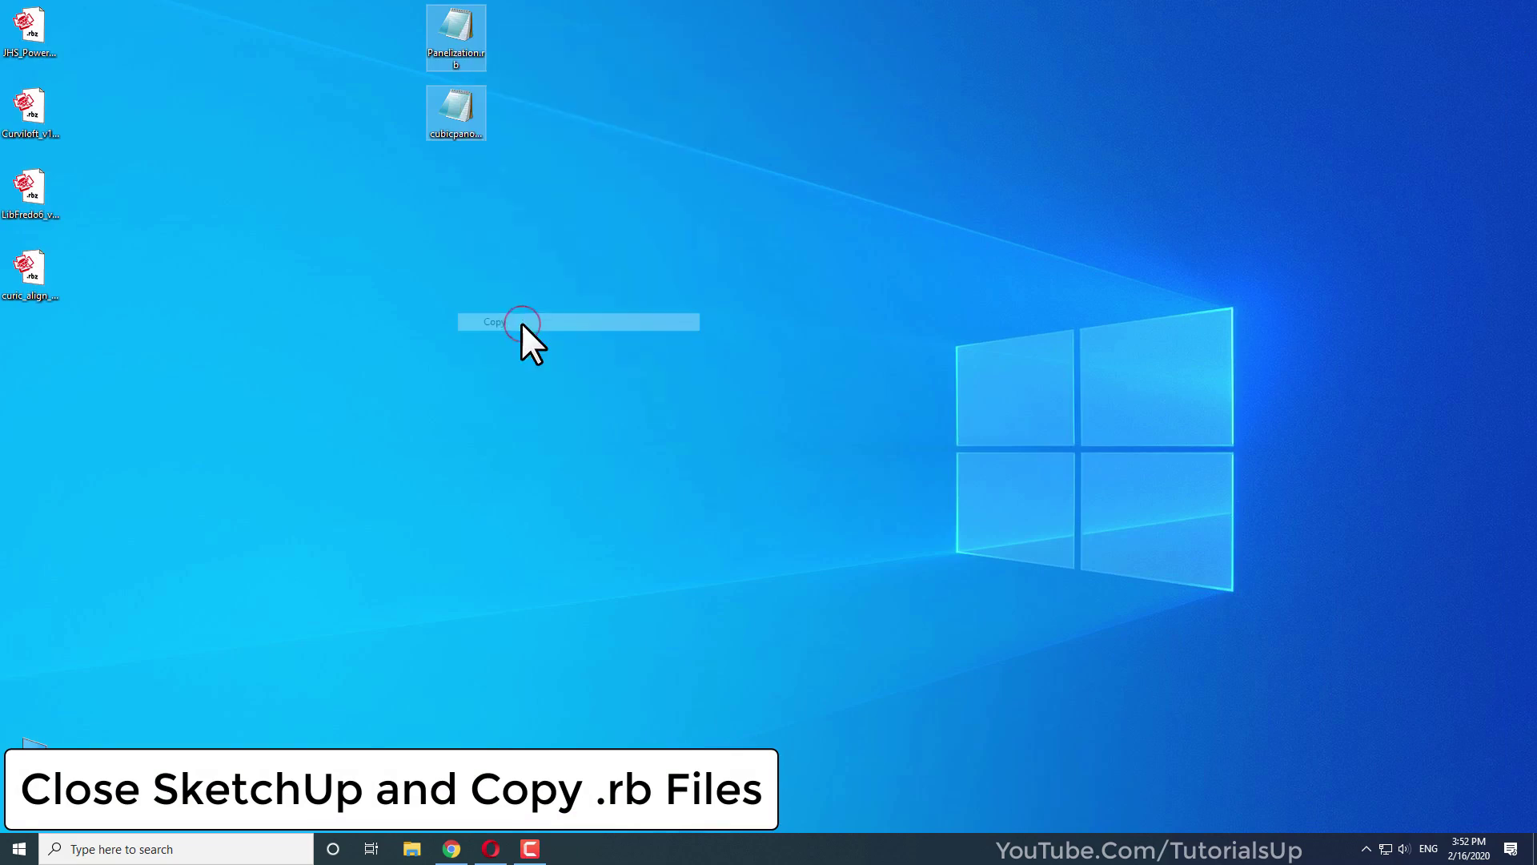
Open the user's profile folder under C:\Users and make hidden items visible
{"action": "double_click", "coordinate": [32, 756]}
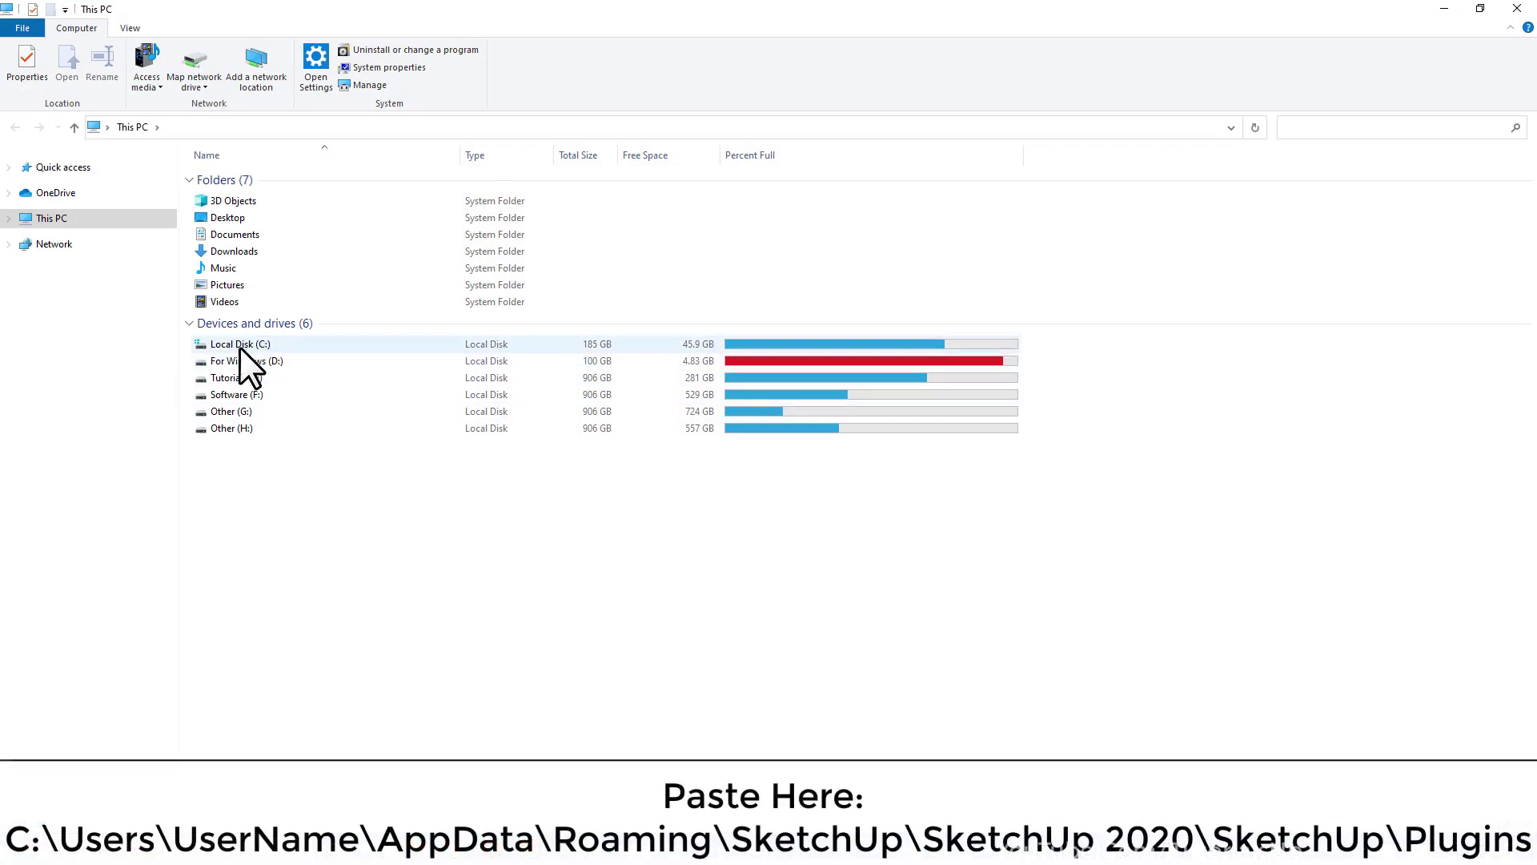
{"action": "double_click", "coordinate": [239, 346]}
{"action": "double_click", "coordinate": [232, 282]}
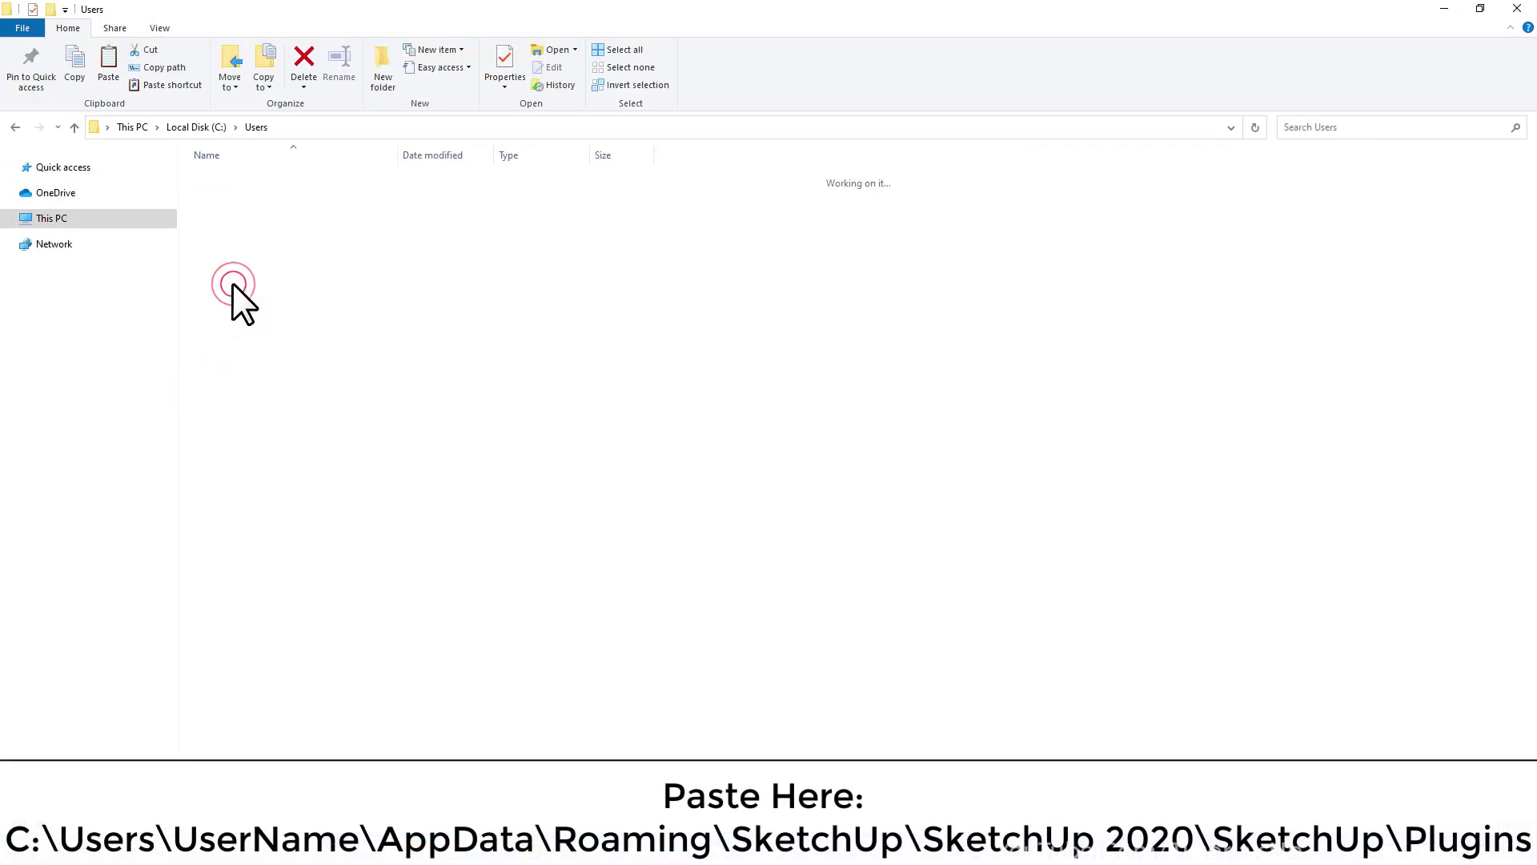
{"action": "left_click", "coordinate": [228, 175]}
{"action": "double_click", "coordinate": [227, 175]}
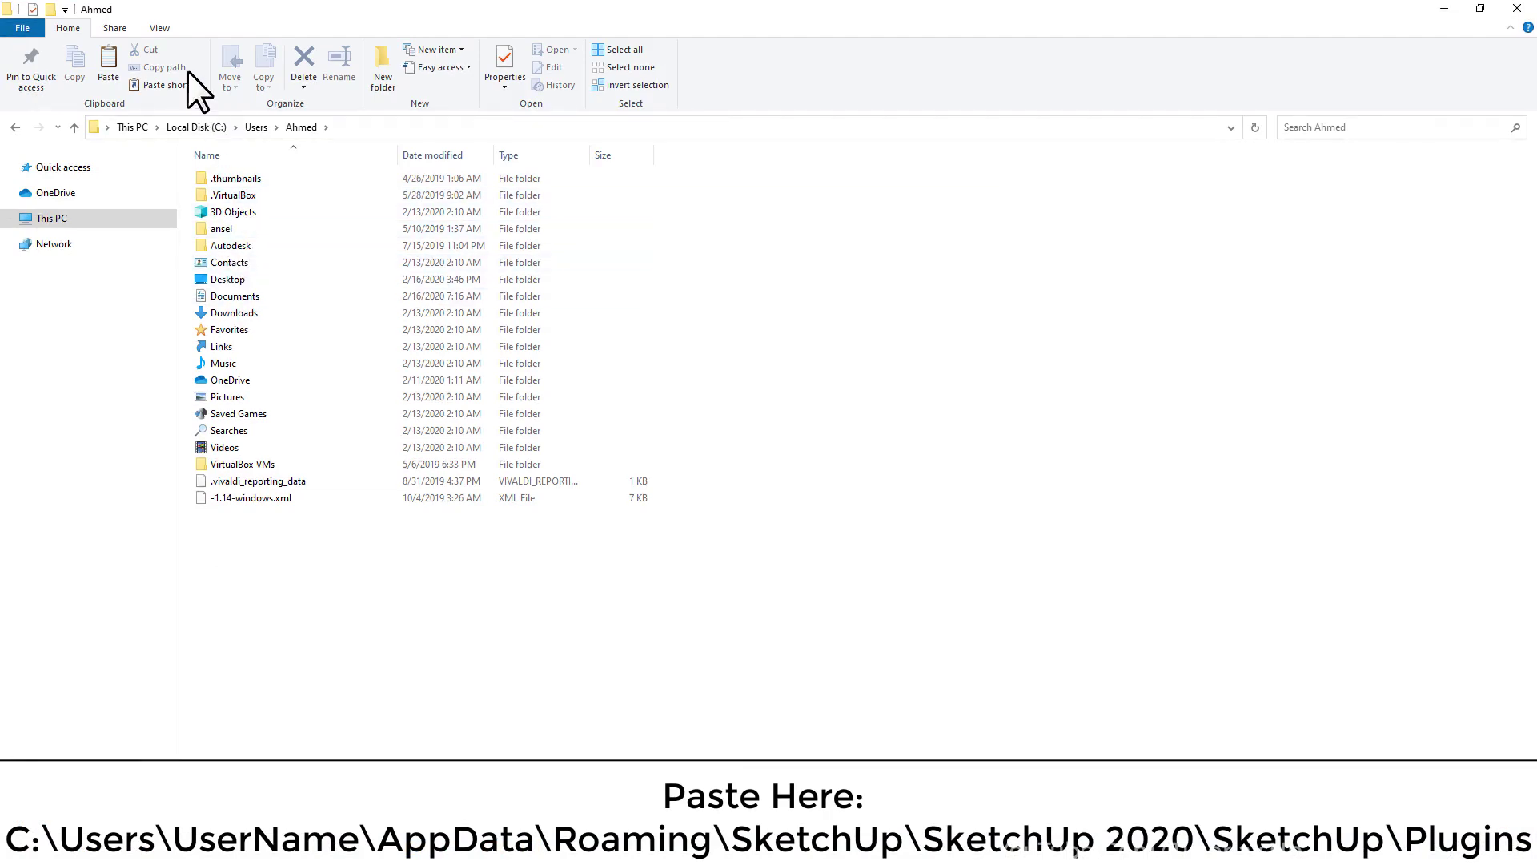
{"action": "left_click", "coordinate": [160, 29]}
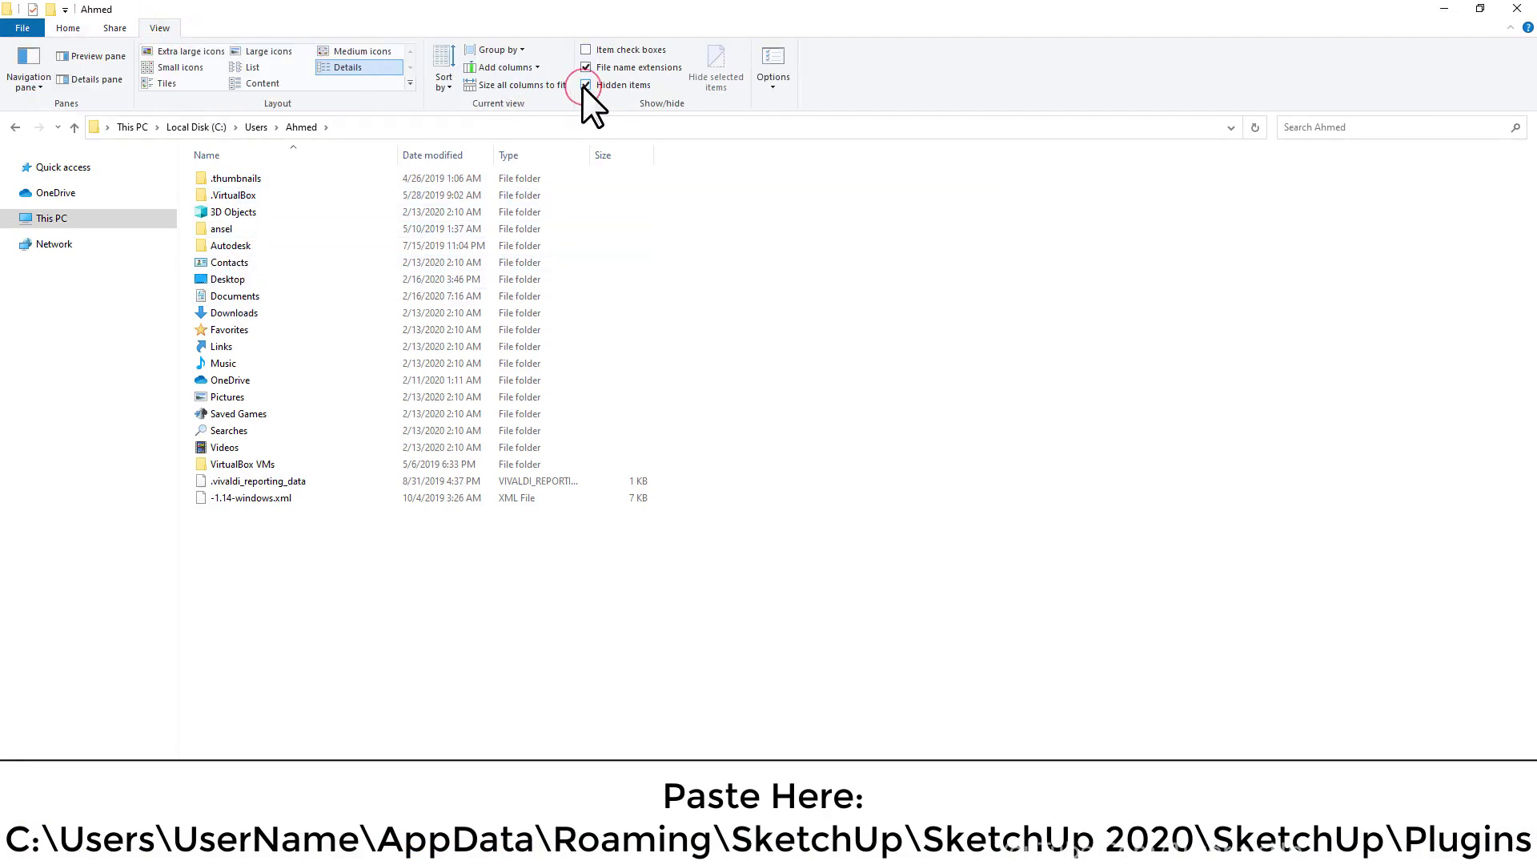
{"action": "left_click", "coordinate": [585, 85]}
Go to the AppData\Roaming\SketchUp\SketchUp 2020\SketchUp\Plugins folder inside the profile folder
{"action": "double_click", "coordinate": [240, 247]}
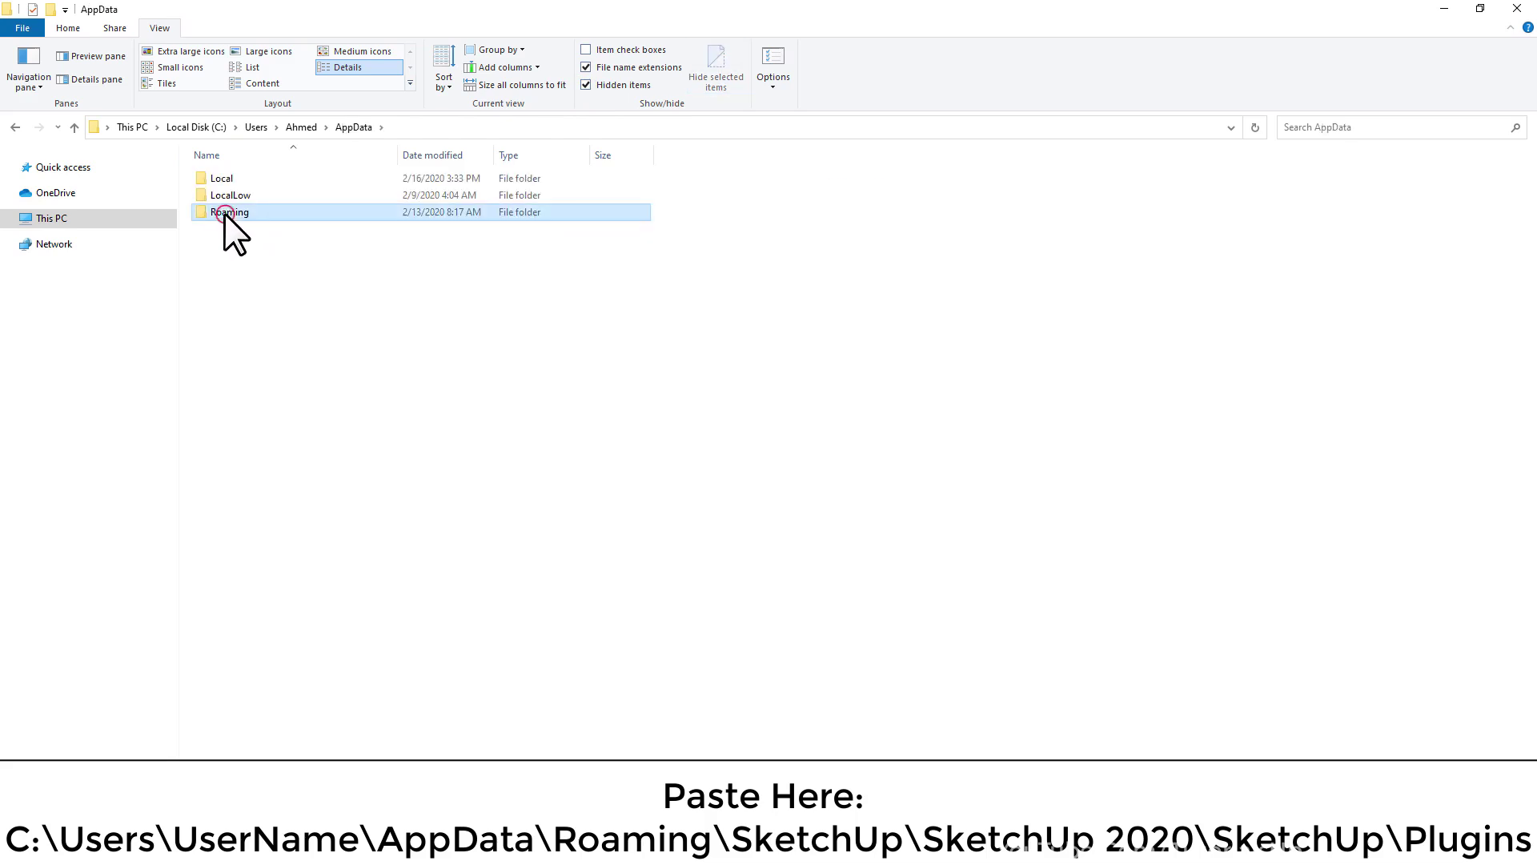
{"action": "double_click", "coordinate": [225, 213]}
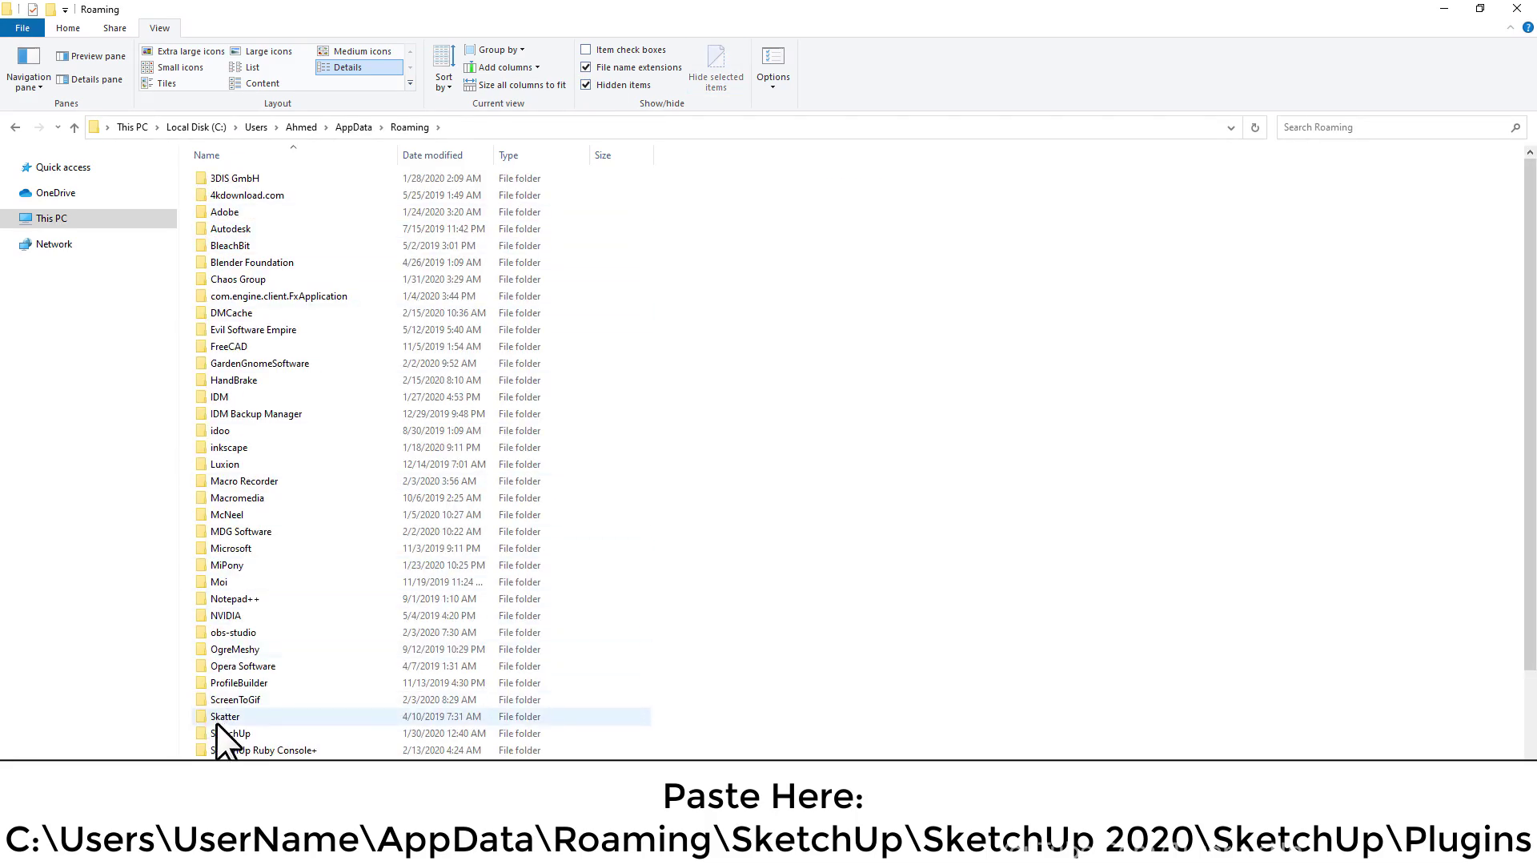
{"action": "double_click", "coordinate": [241, 733]}
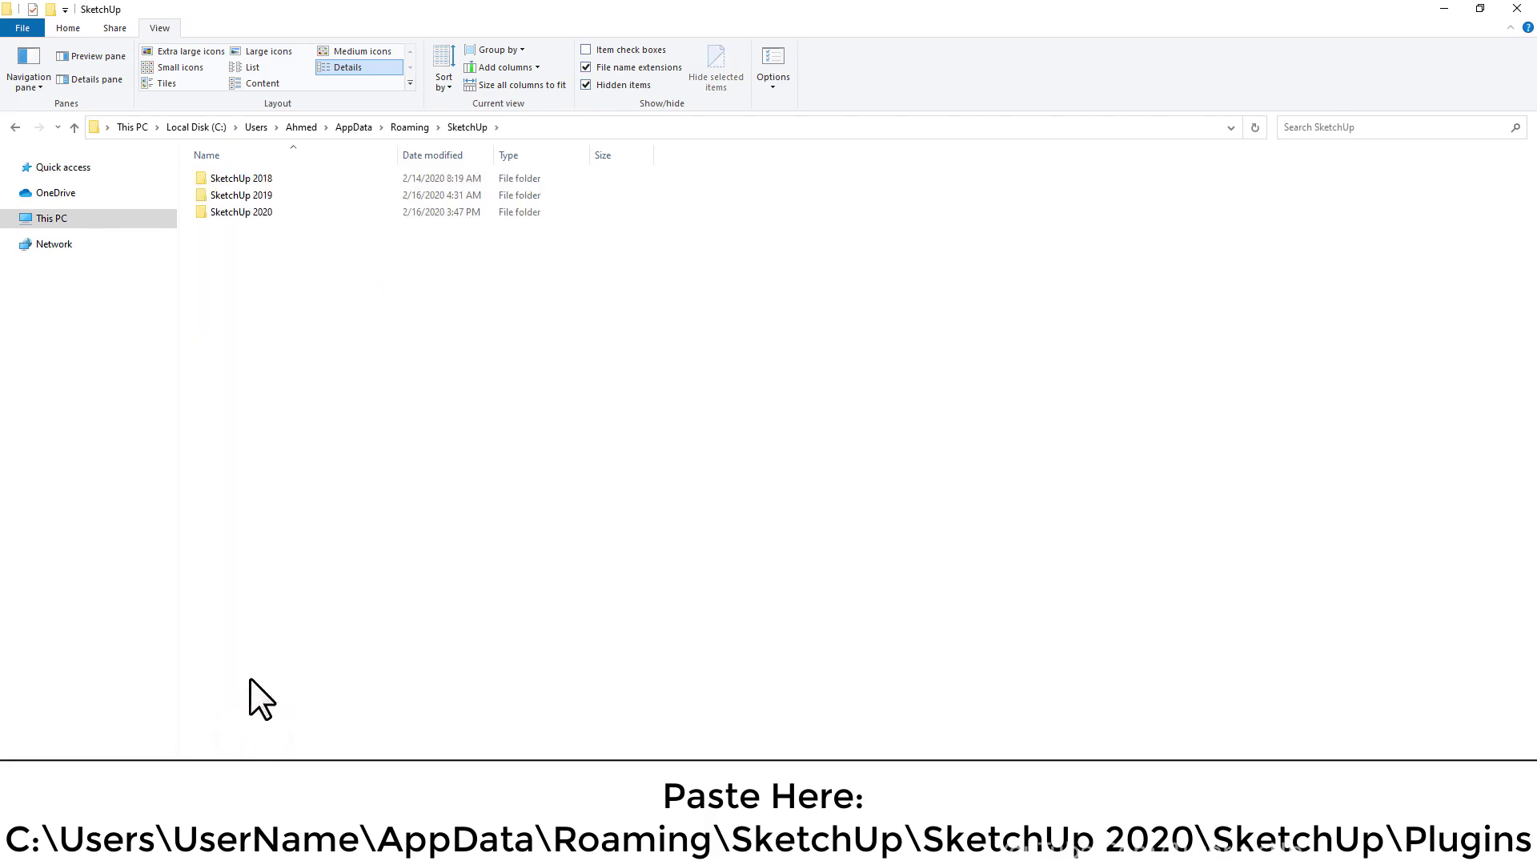
{"action": "double_click", "coordinate": [247, 210]}
{"action": "left_click", "coordinate": [246, 197]}
{"action": "double_click", "coordinate": [247, 197]}
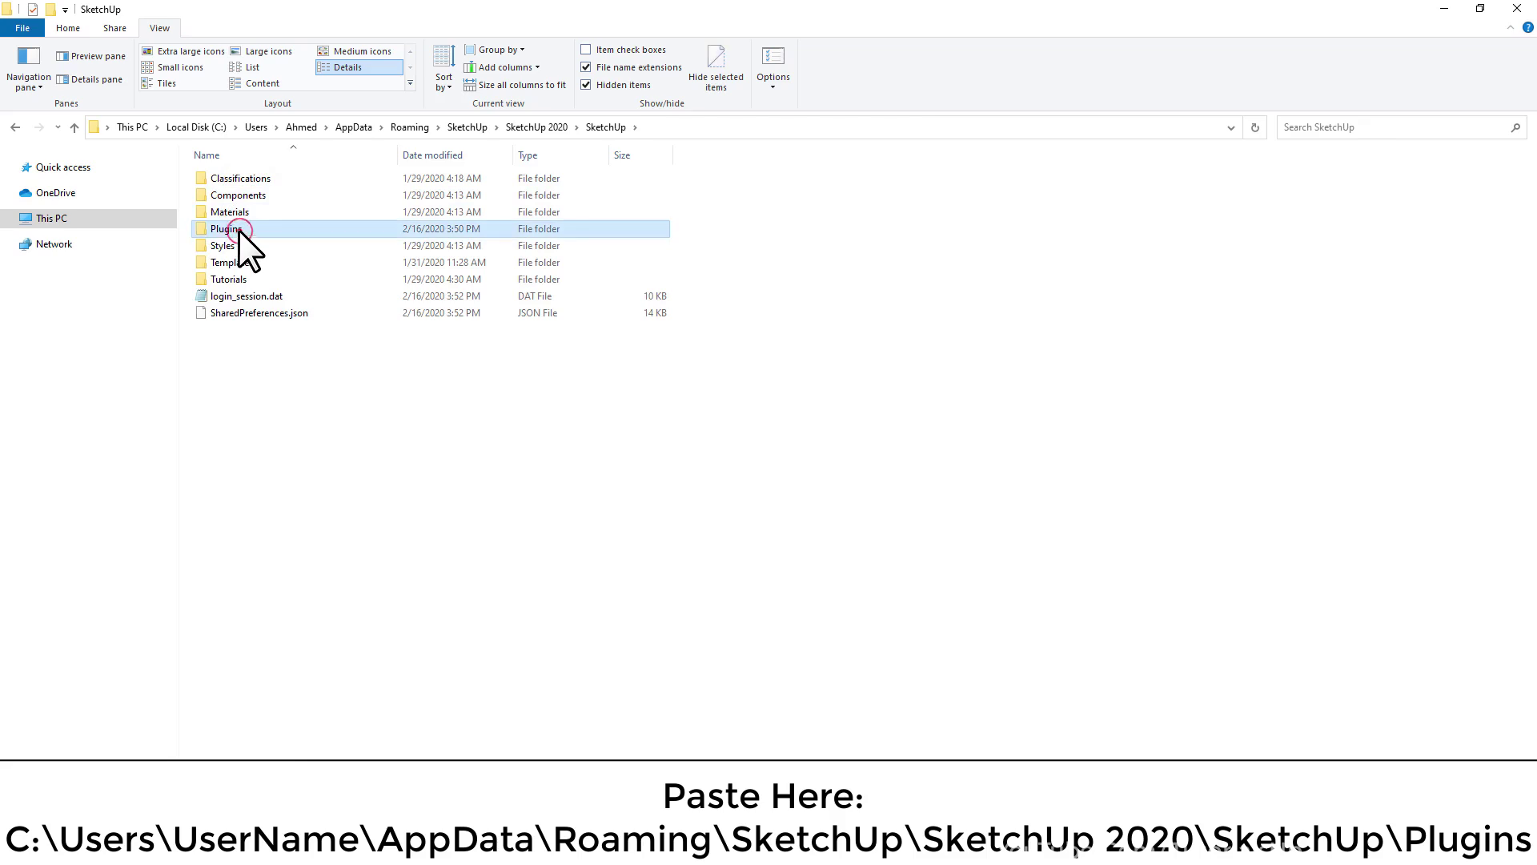
{"action": "double_click", "coordinate": [239, 229]}
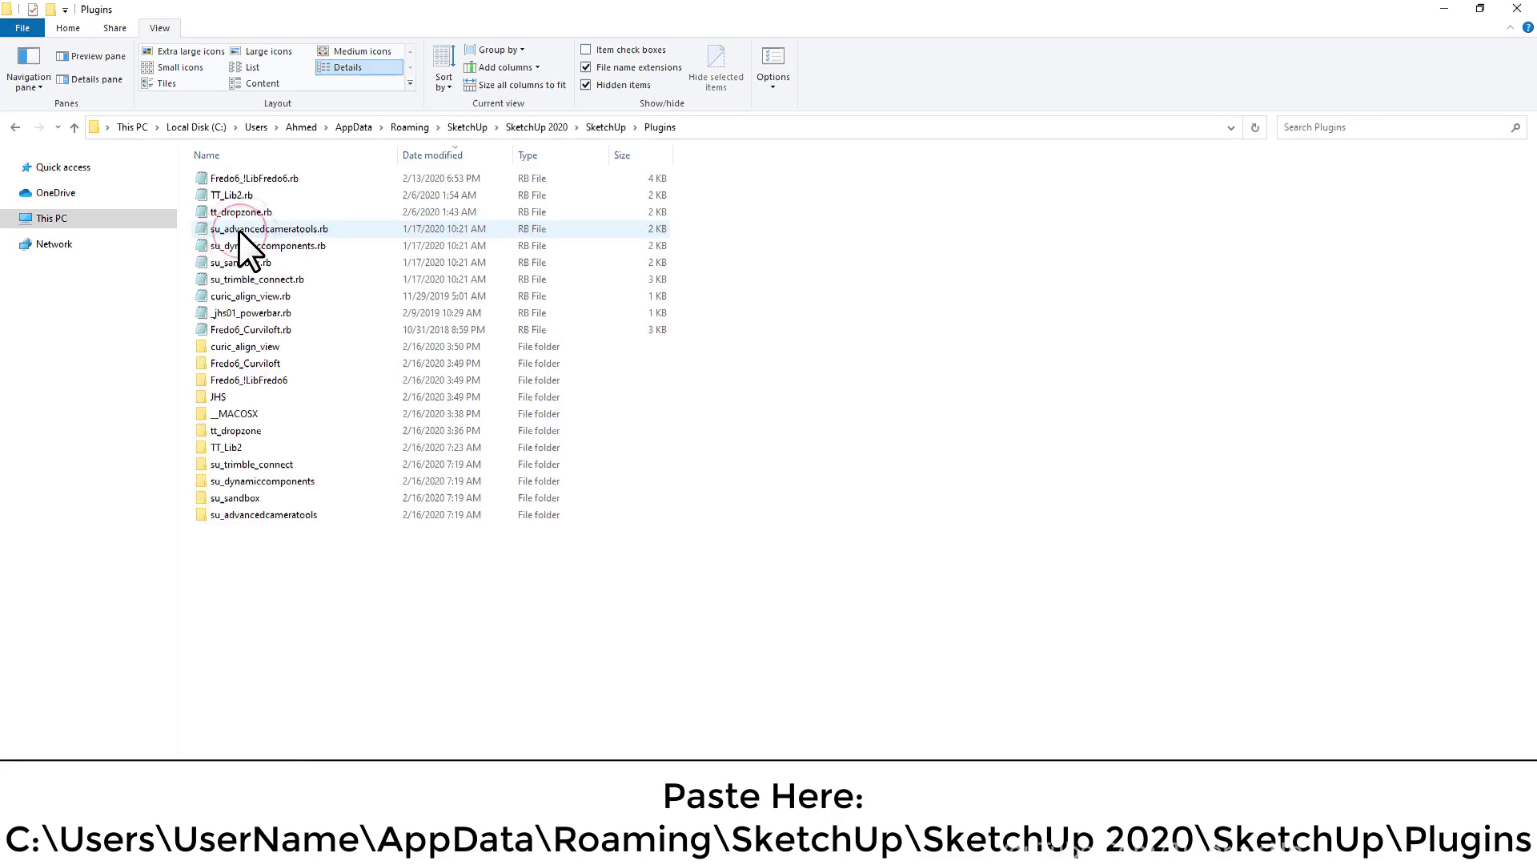
Paste the two copied .rb files into the Plugins folder, refresh it and return to the desktop
{"action": "right_click", "coordinate": [818, 376]}
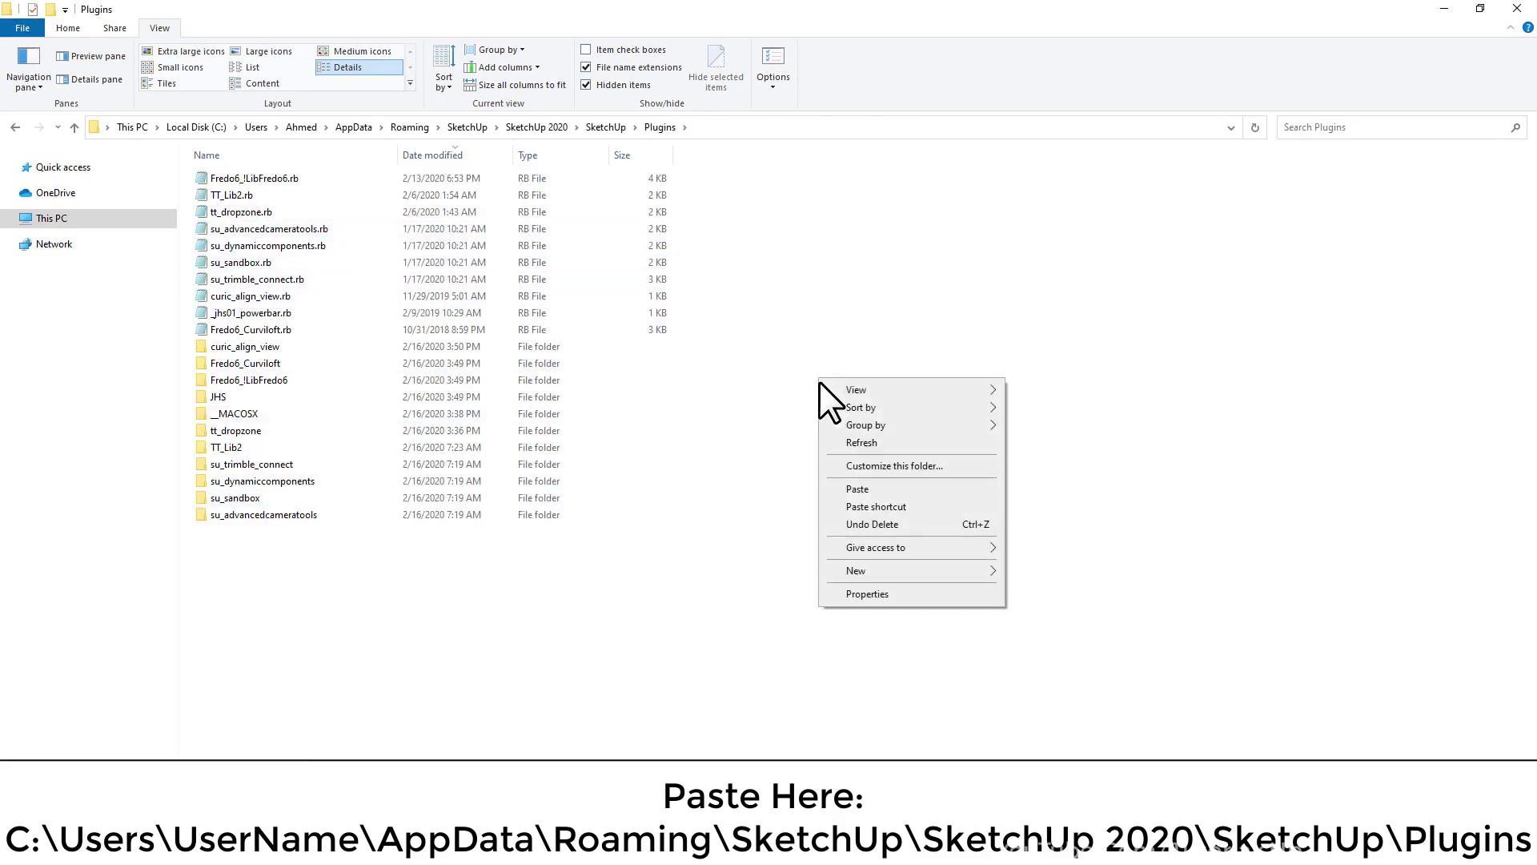
{"action": "left_click", "coordinate": [969, 494]}
{"action": "right_click", "coordinate": [824, 335]}
{"action": "left_click", "coordinate": [865, 401]}
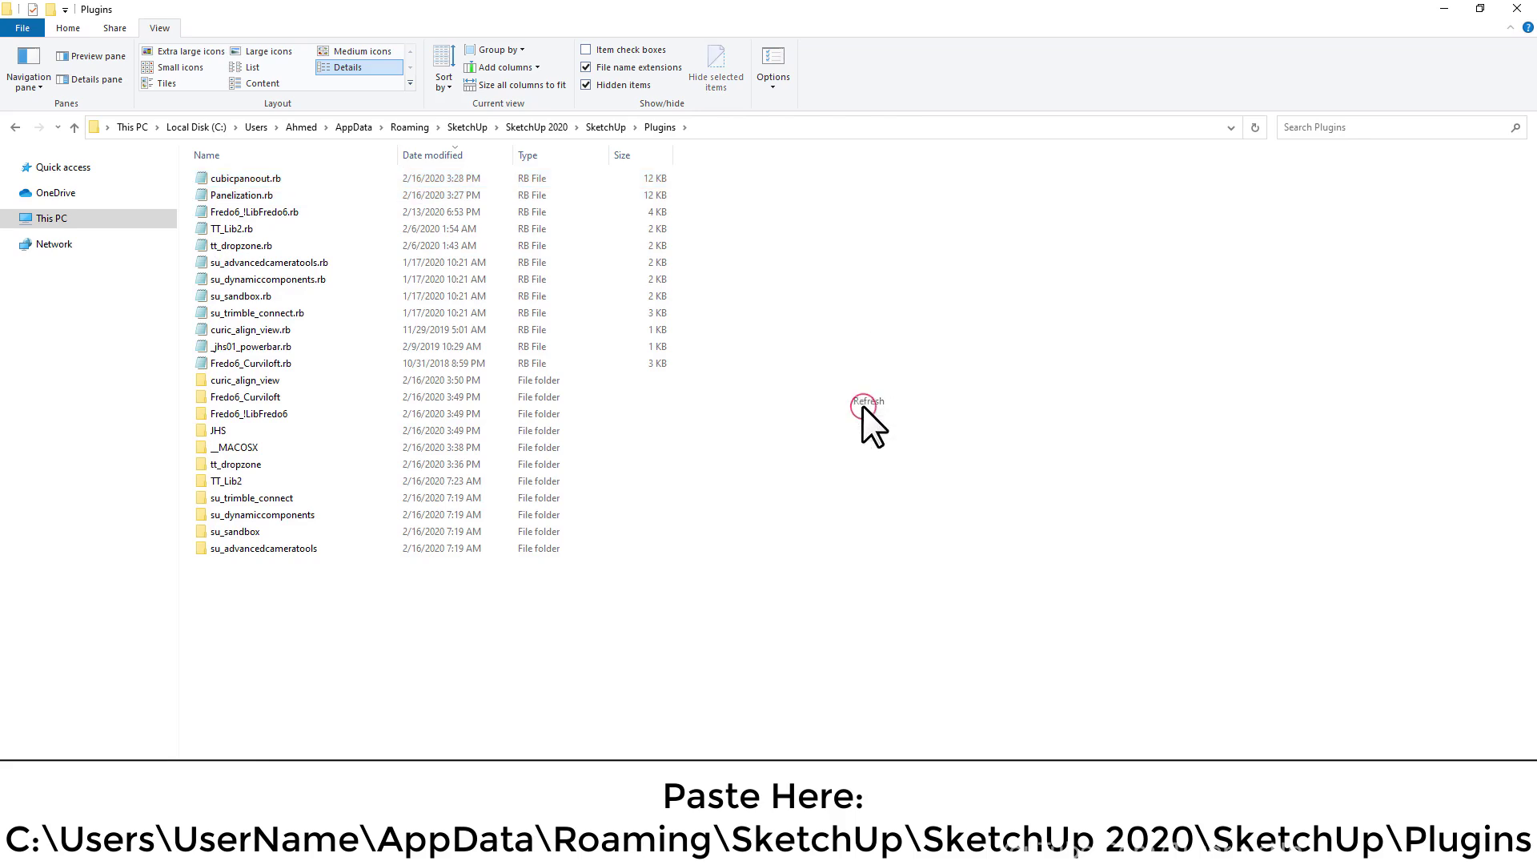
{"action": "left_click", "coordinate": [1519, 8]}
{"action": "right_click", "coordinate": [412, 344]}
{"action": "left_click", "coordinate": [477, 397]}
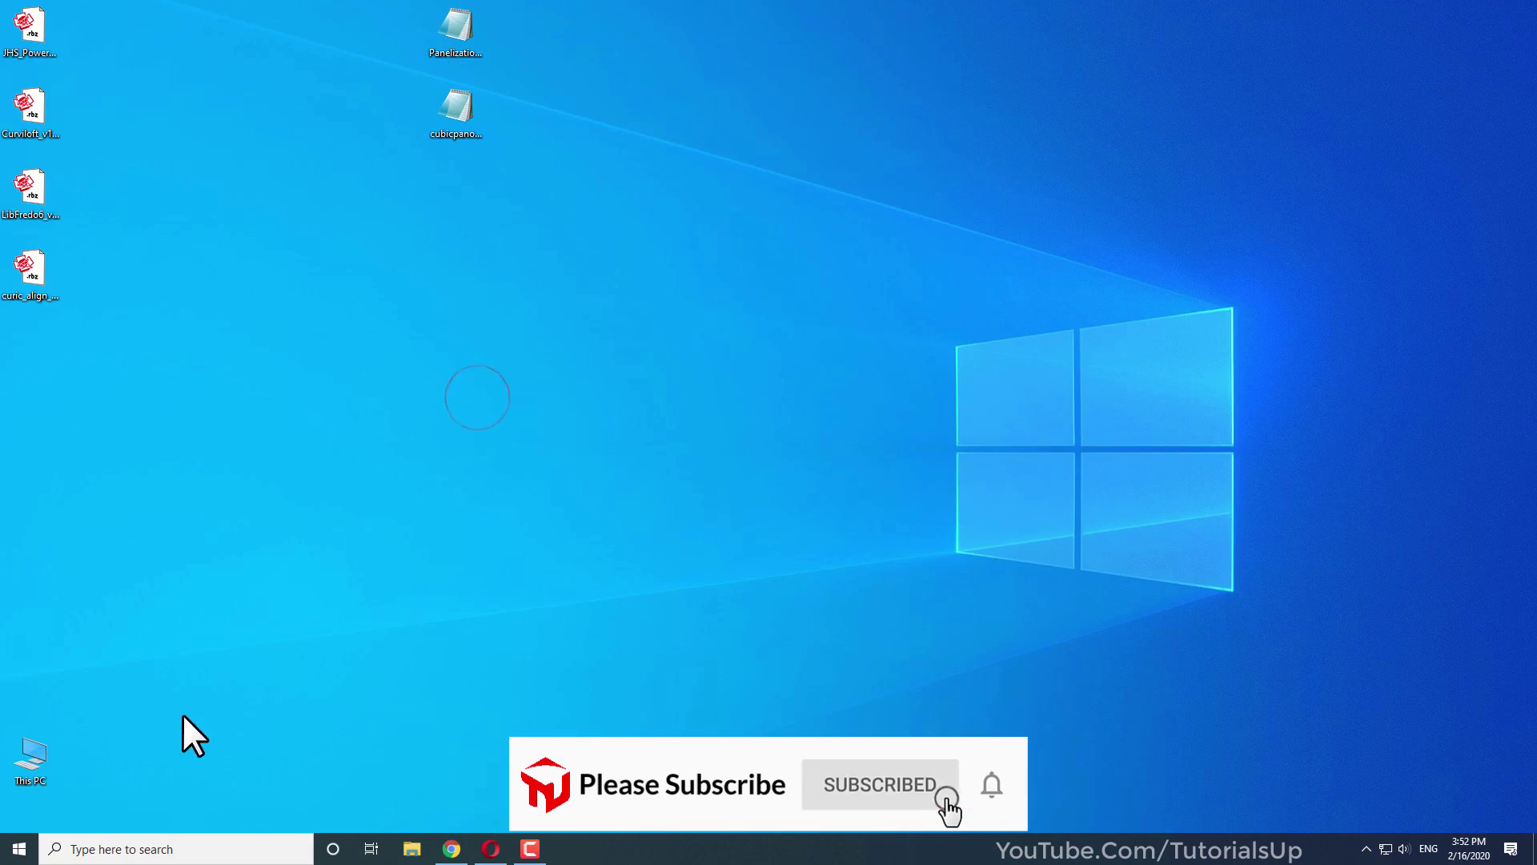
Start SketchUp 2020 and create a new model from the My Template.skp template
{"action": "left_click", "coordinate": [19, 848]}
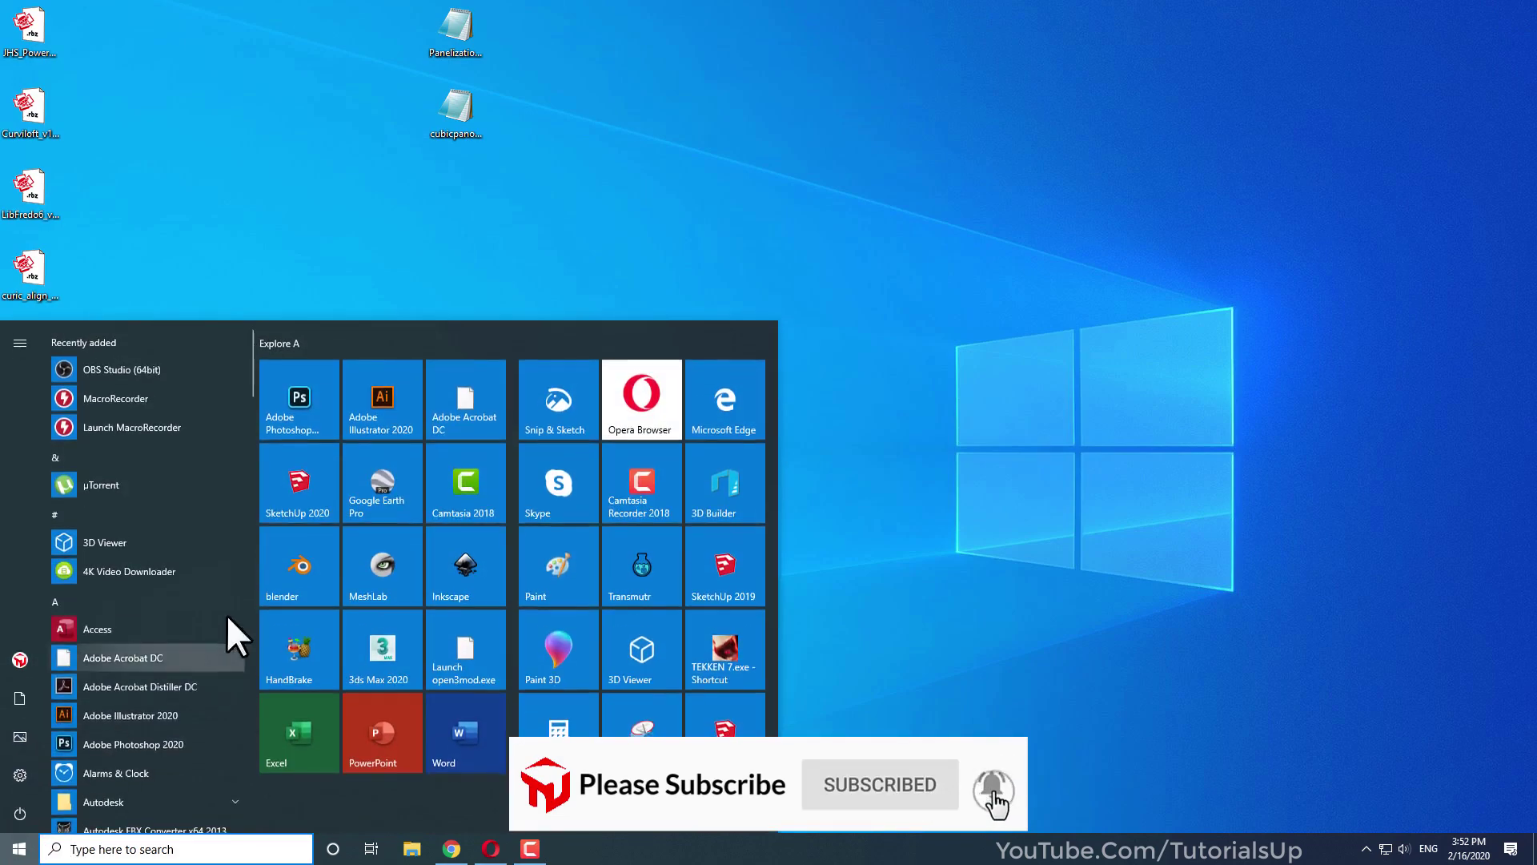
{"action": "left_click", "coordinate": [297, 484]}
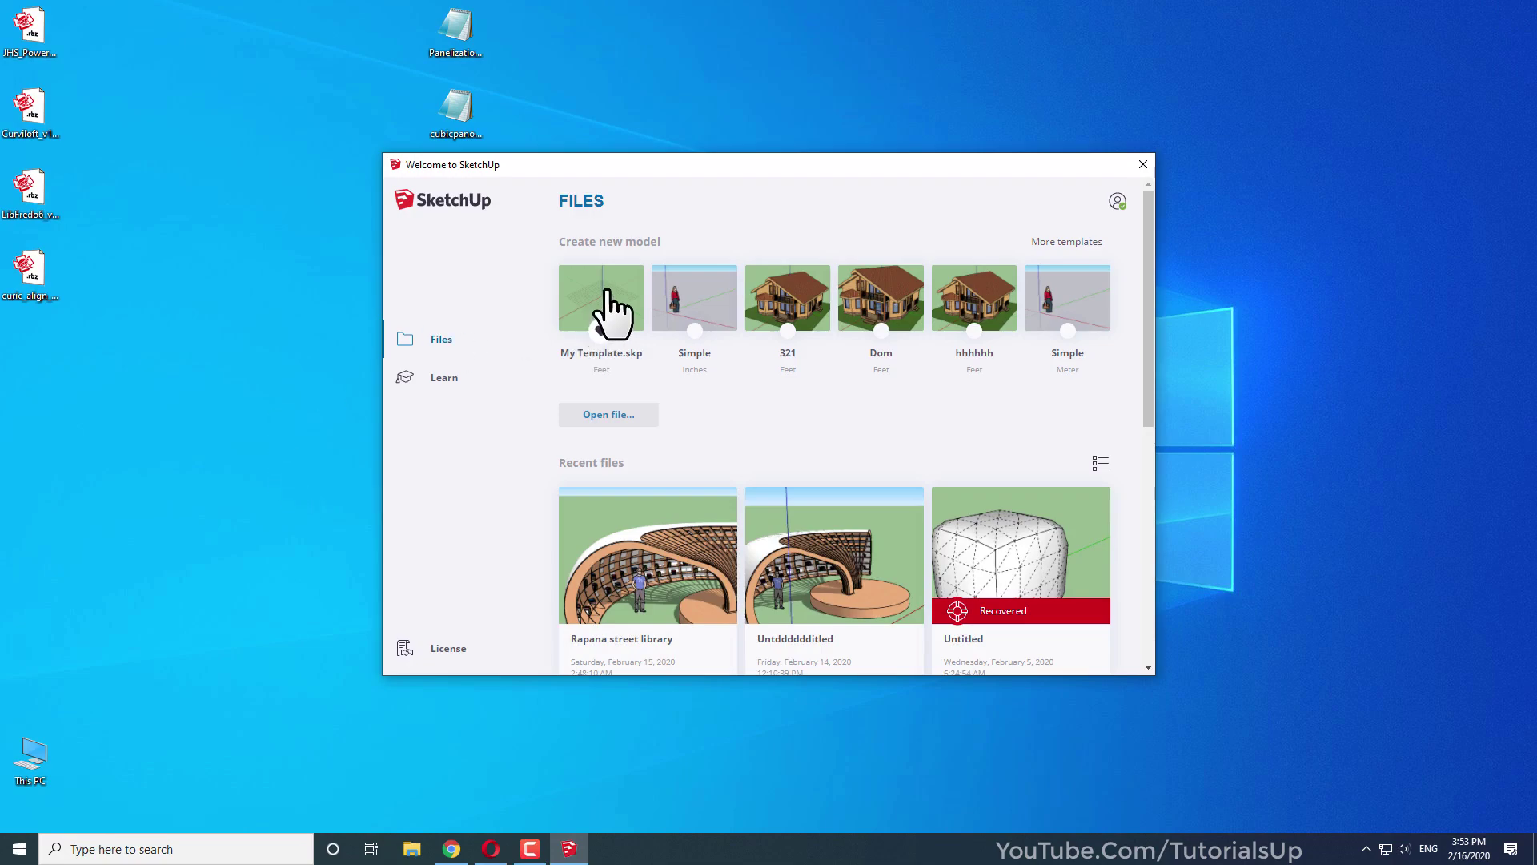
{"action": "left_click", "coordinate": [606, 292]}
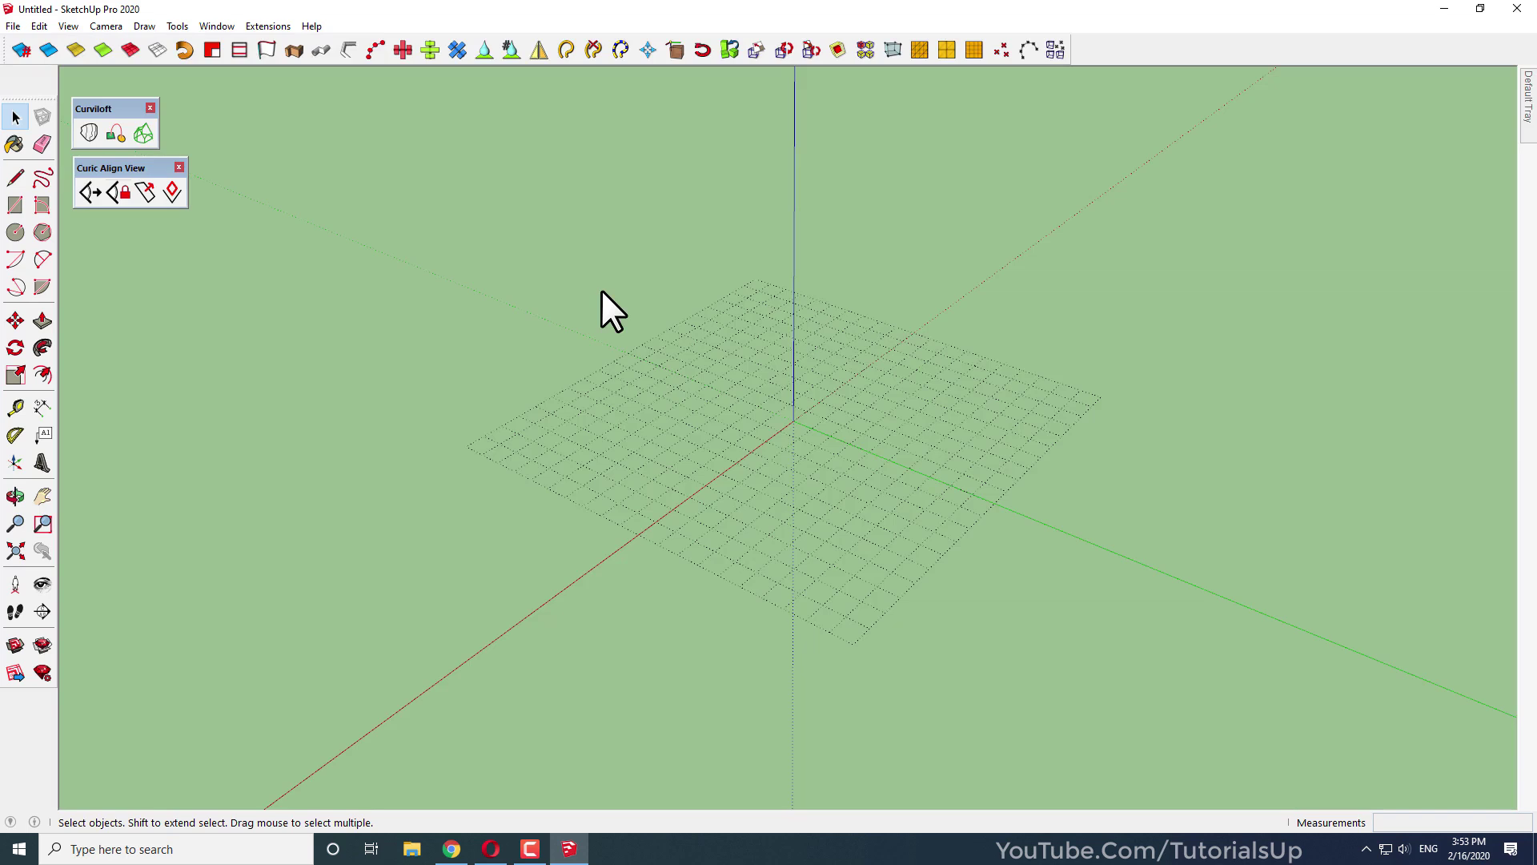
Look for the Panelization command among the CorG tools of the SDM Tools extension
{"action": "left_click", "coordinate": [267, 25]}
{"action": "mouse_move", "coordinate": [287, 65]}
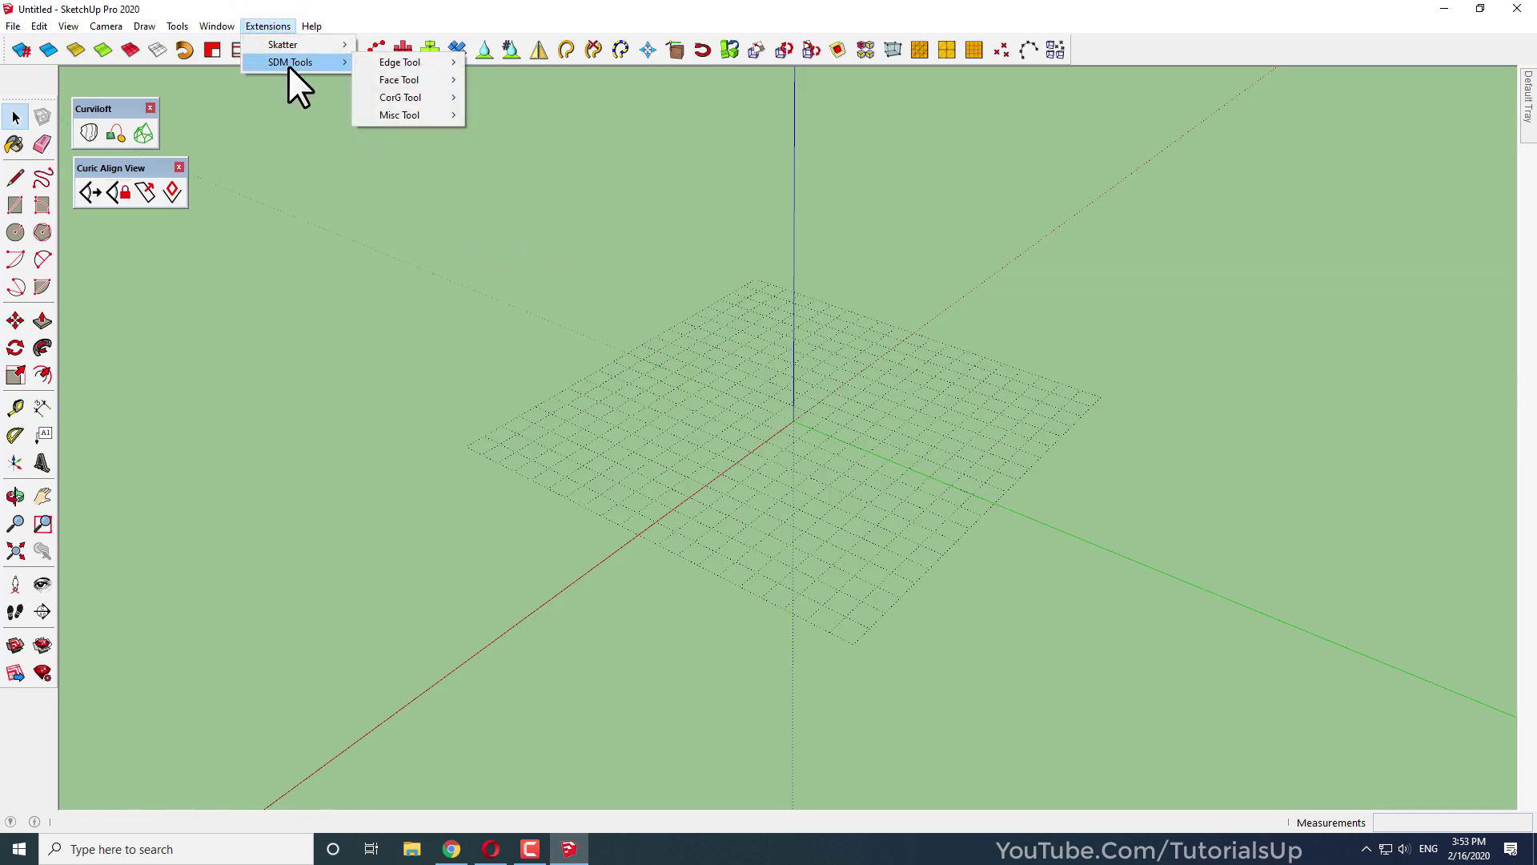
{"action": "mouse_move", "coordinate": [428, 99]}
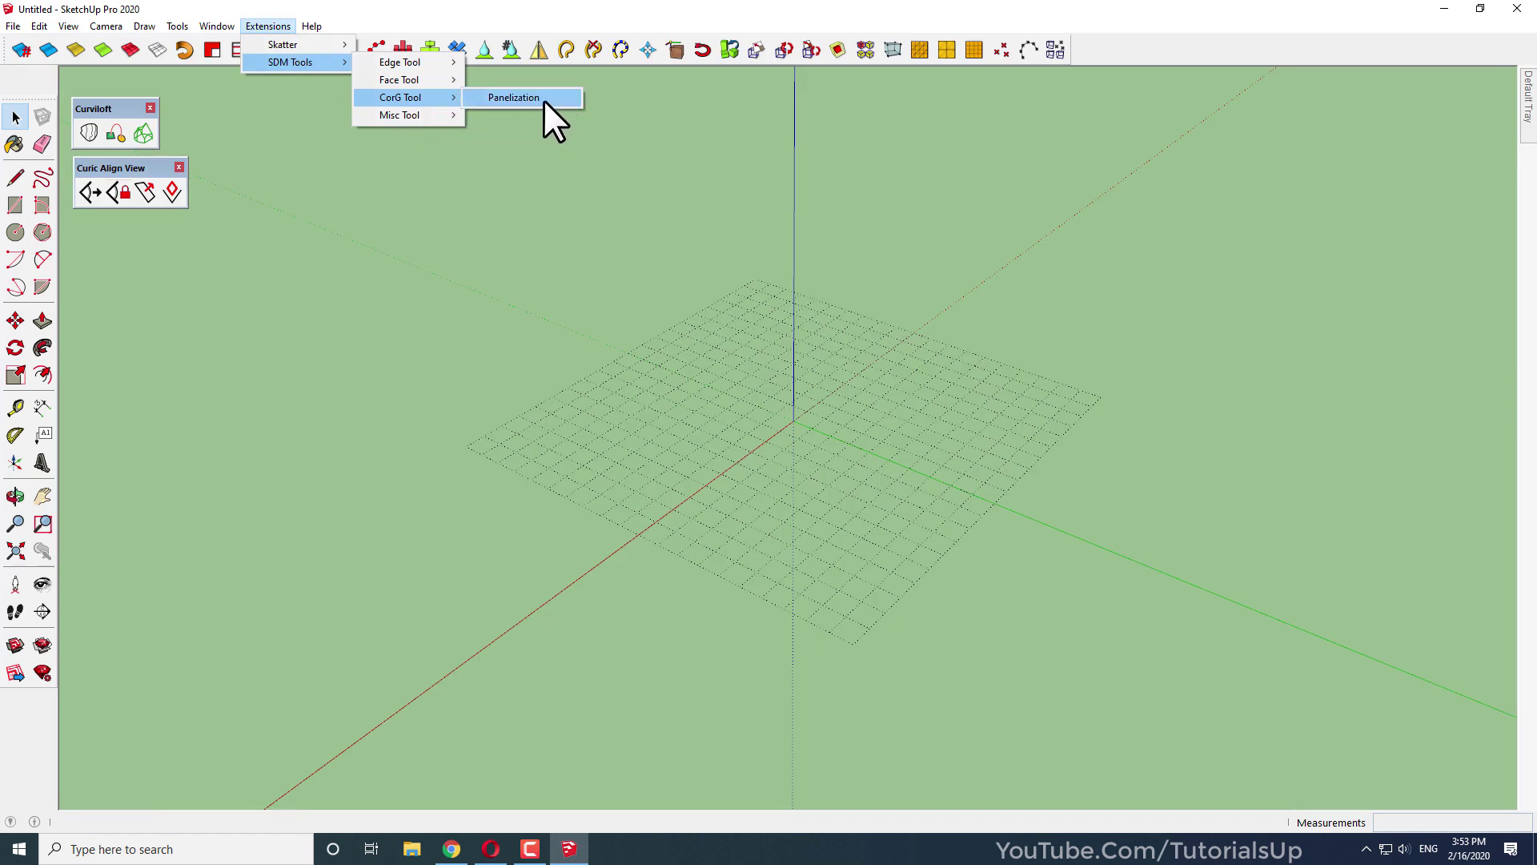
{"action": "left_click", "coordinate": [512, 11]}
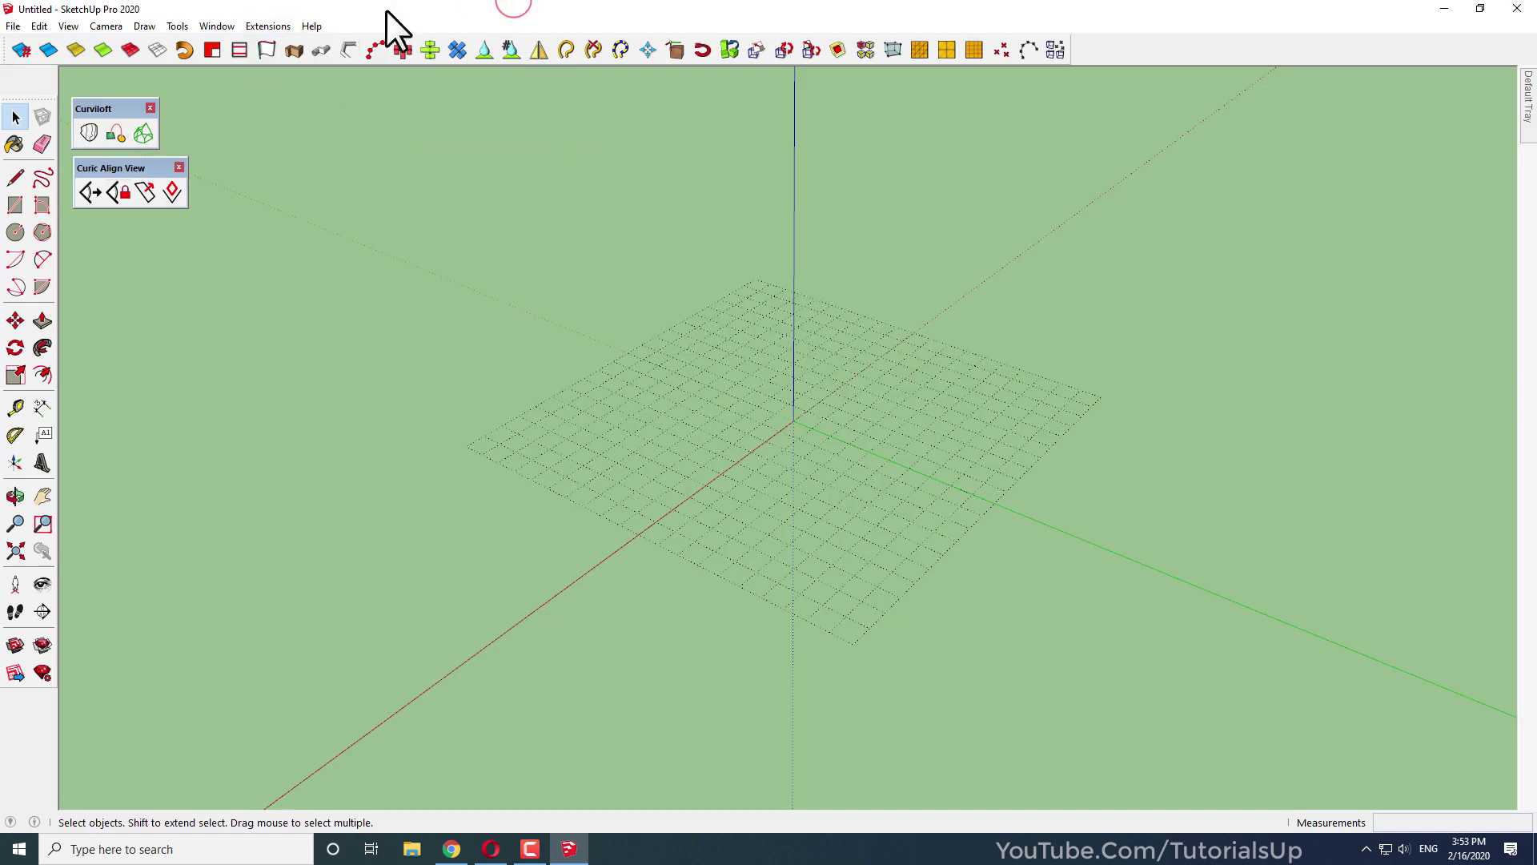
Open the CubicPano Out options to check that plugin and close them without running it
{"action": "left_click", "coordinate": [101, 27]}
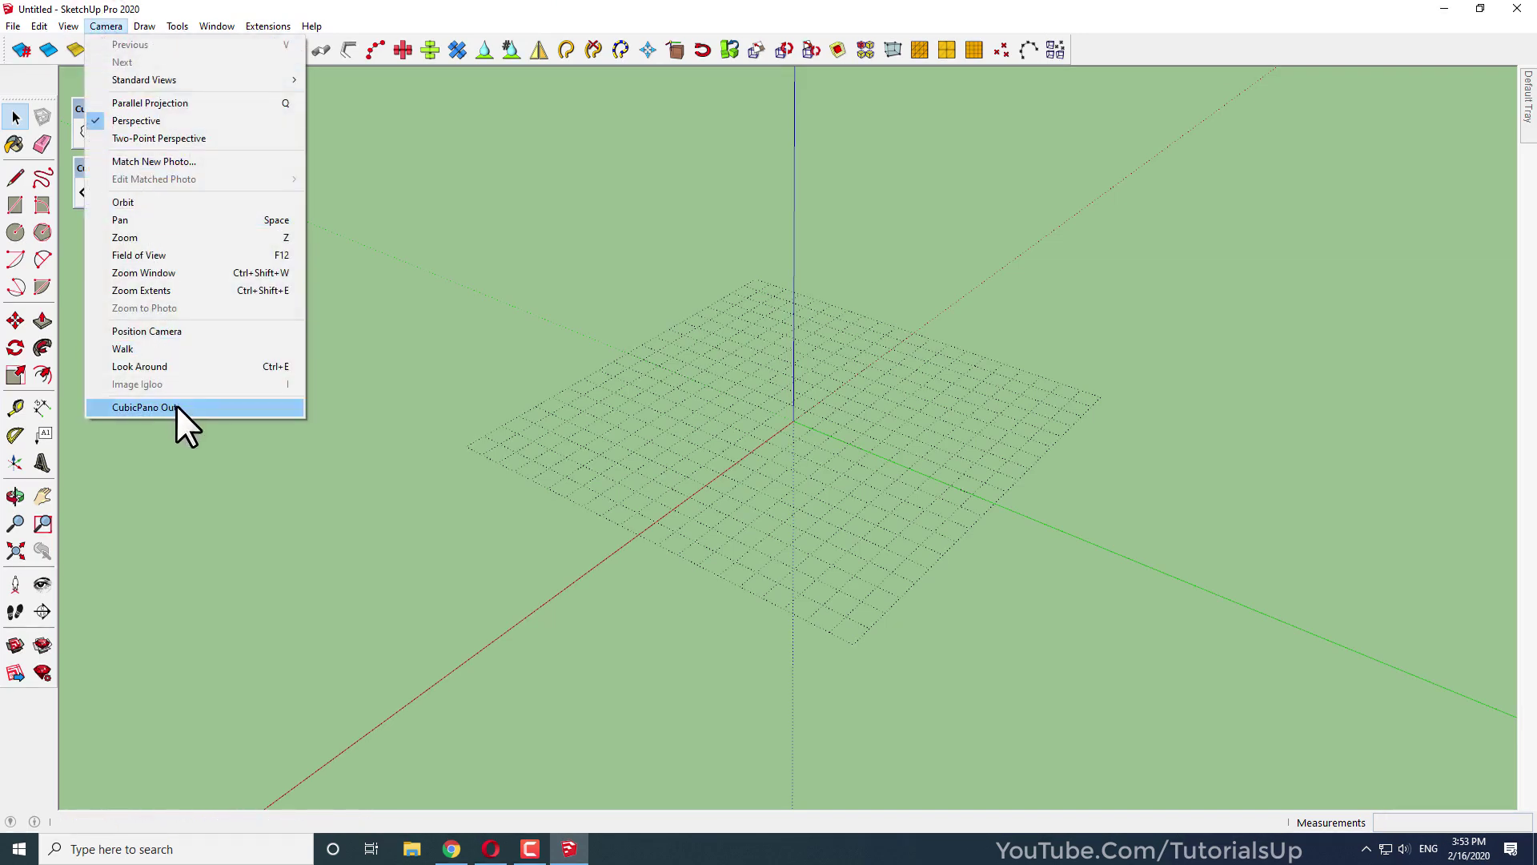
{"action": "left_click", "coordinate": [251, 407]}
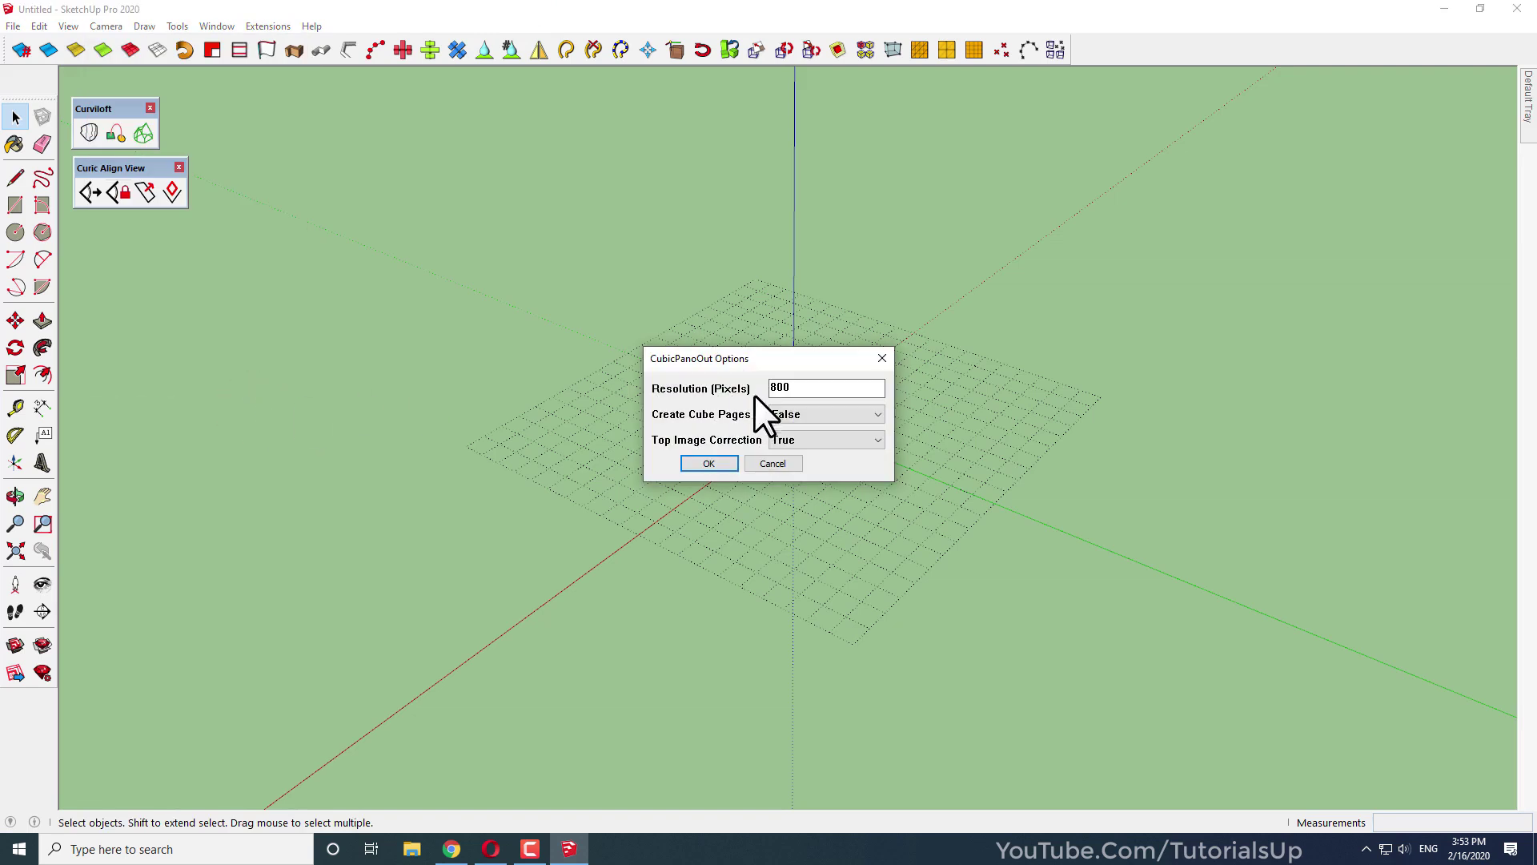
{"action": "left_click", "coordinate": [882, 358]}
{"action": "left_click", "coordinate": [1119, 336]}
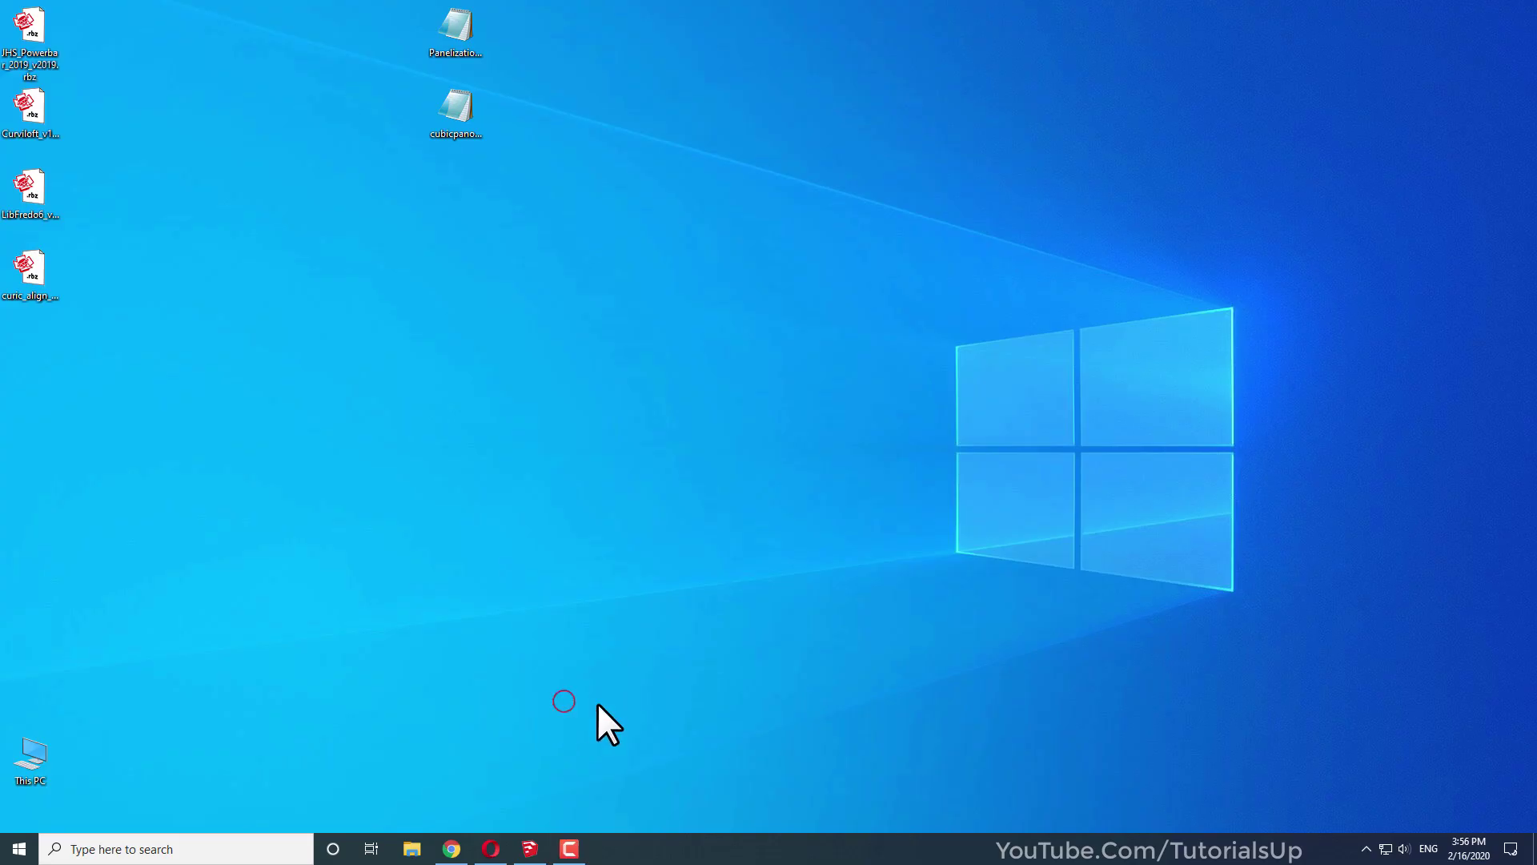
Switch to the Opera browser and search the SketchUcation PluginStore for extensionstore
{"action": "left_click", "coordinate": [488, 850]}
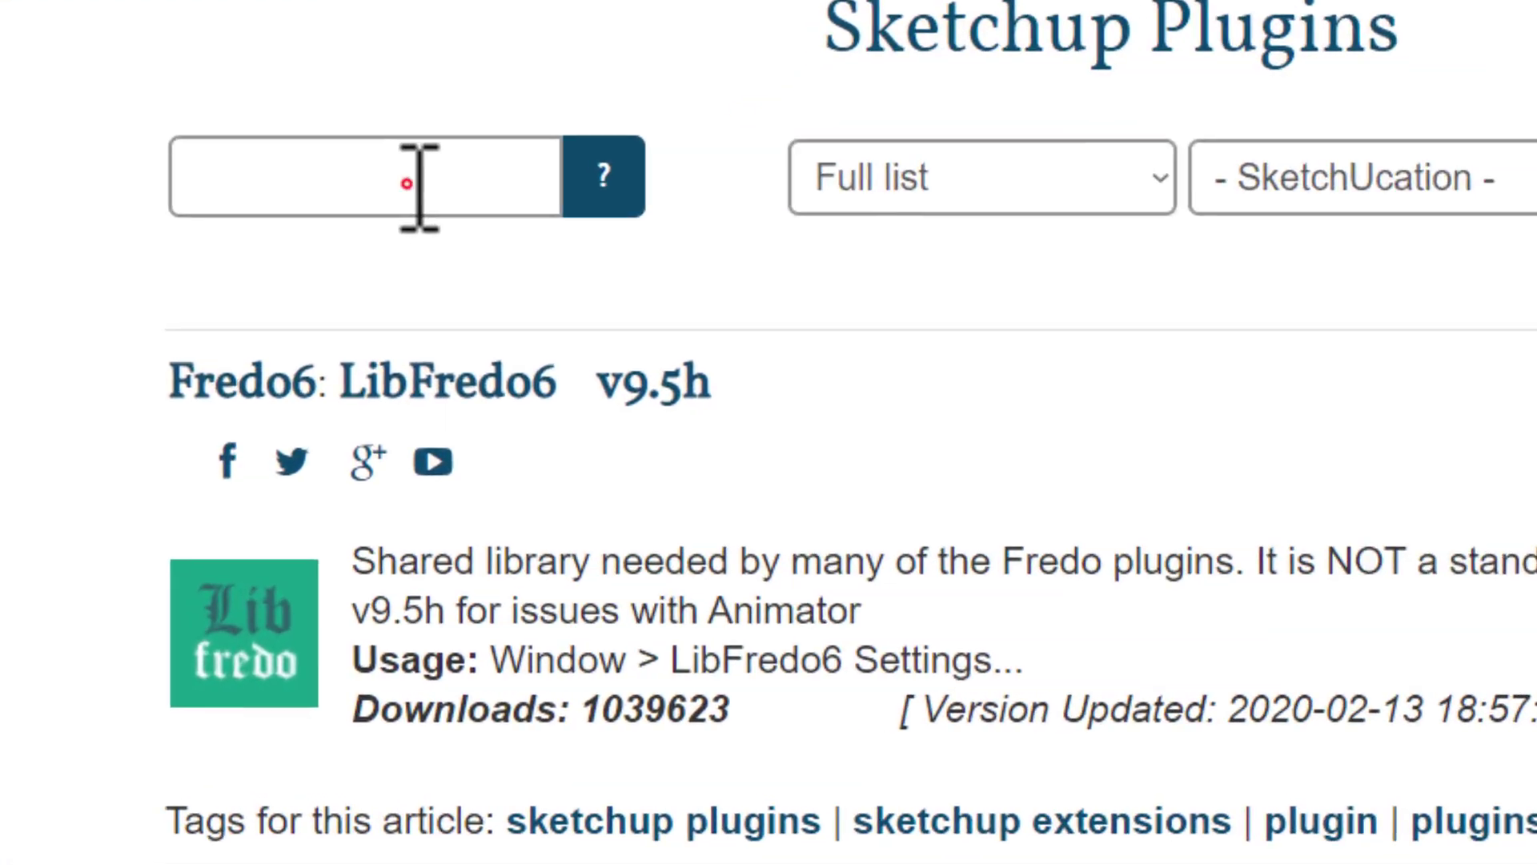
{"action": "left_click", "coordinate": [407, 183]}
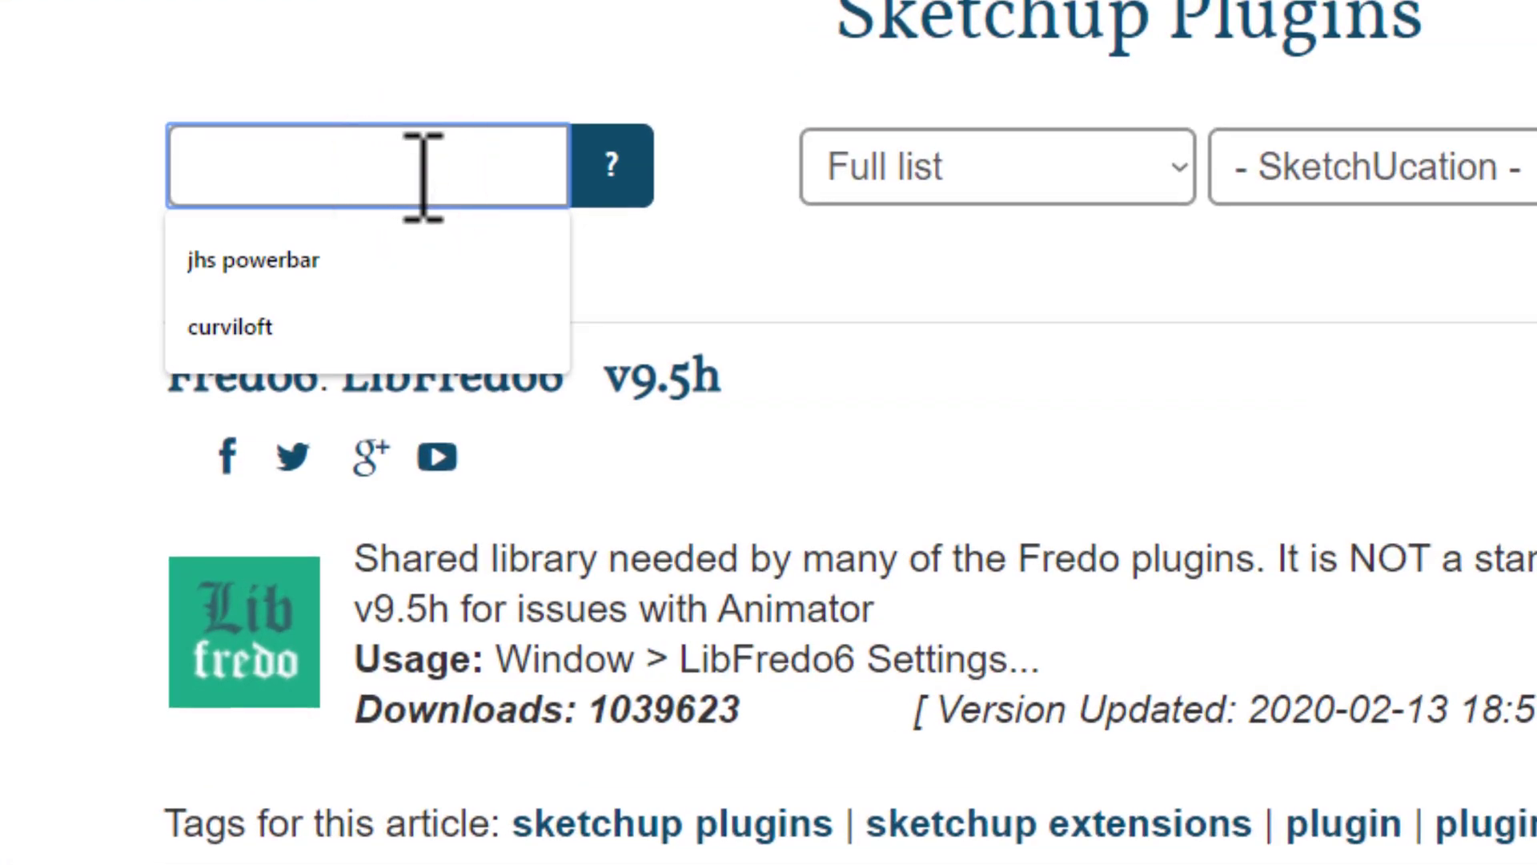
{"action": "type", "text": "extensionstore"}
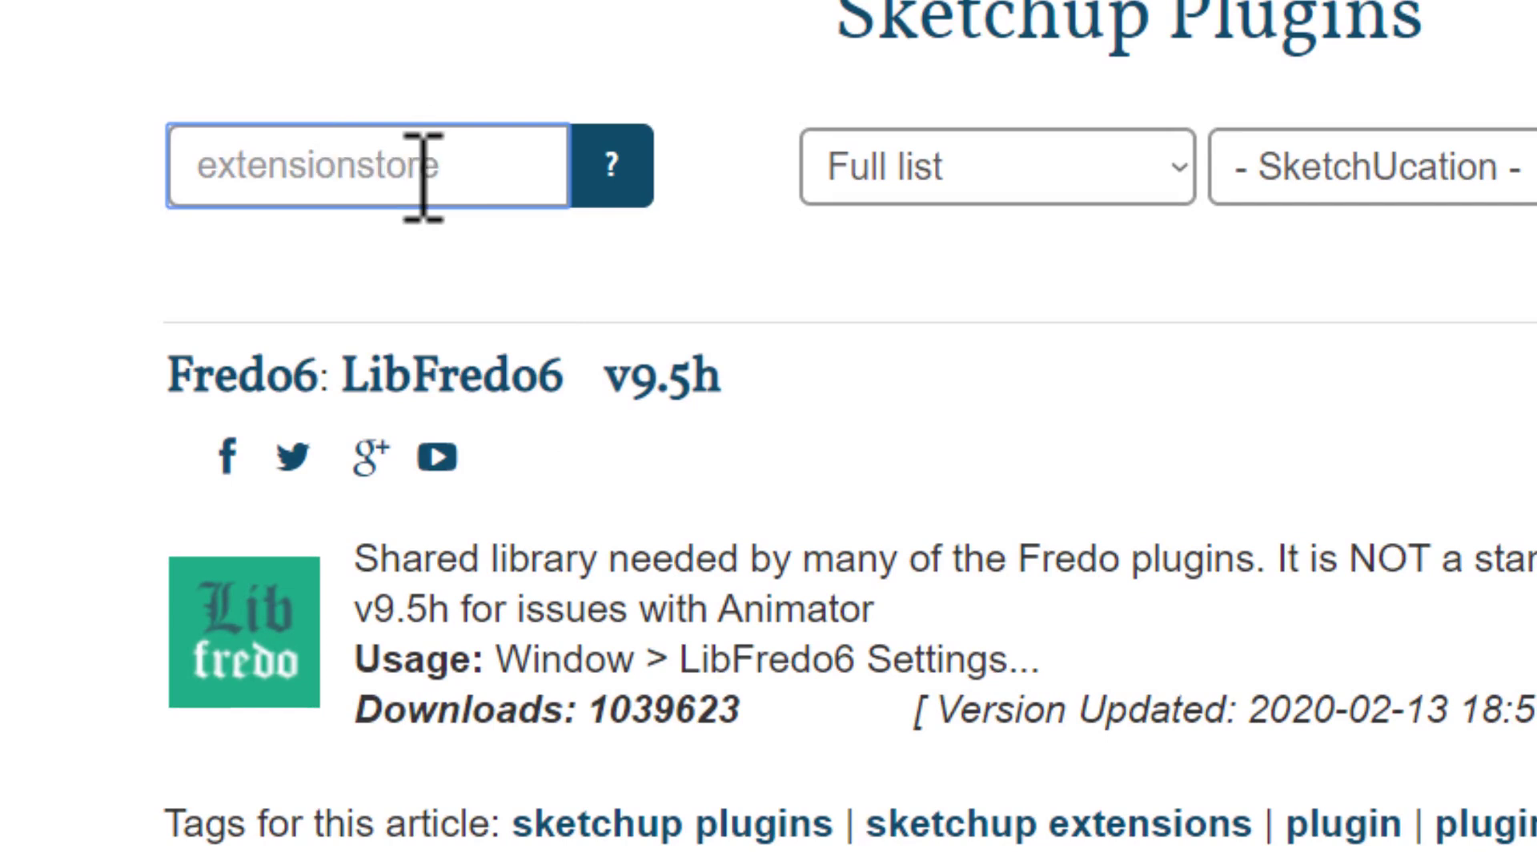
{"action": "left_click", "coordinate": [624, 178]}
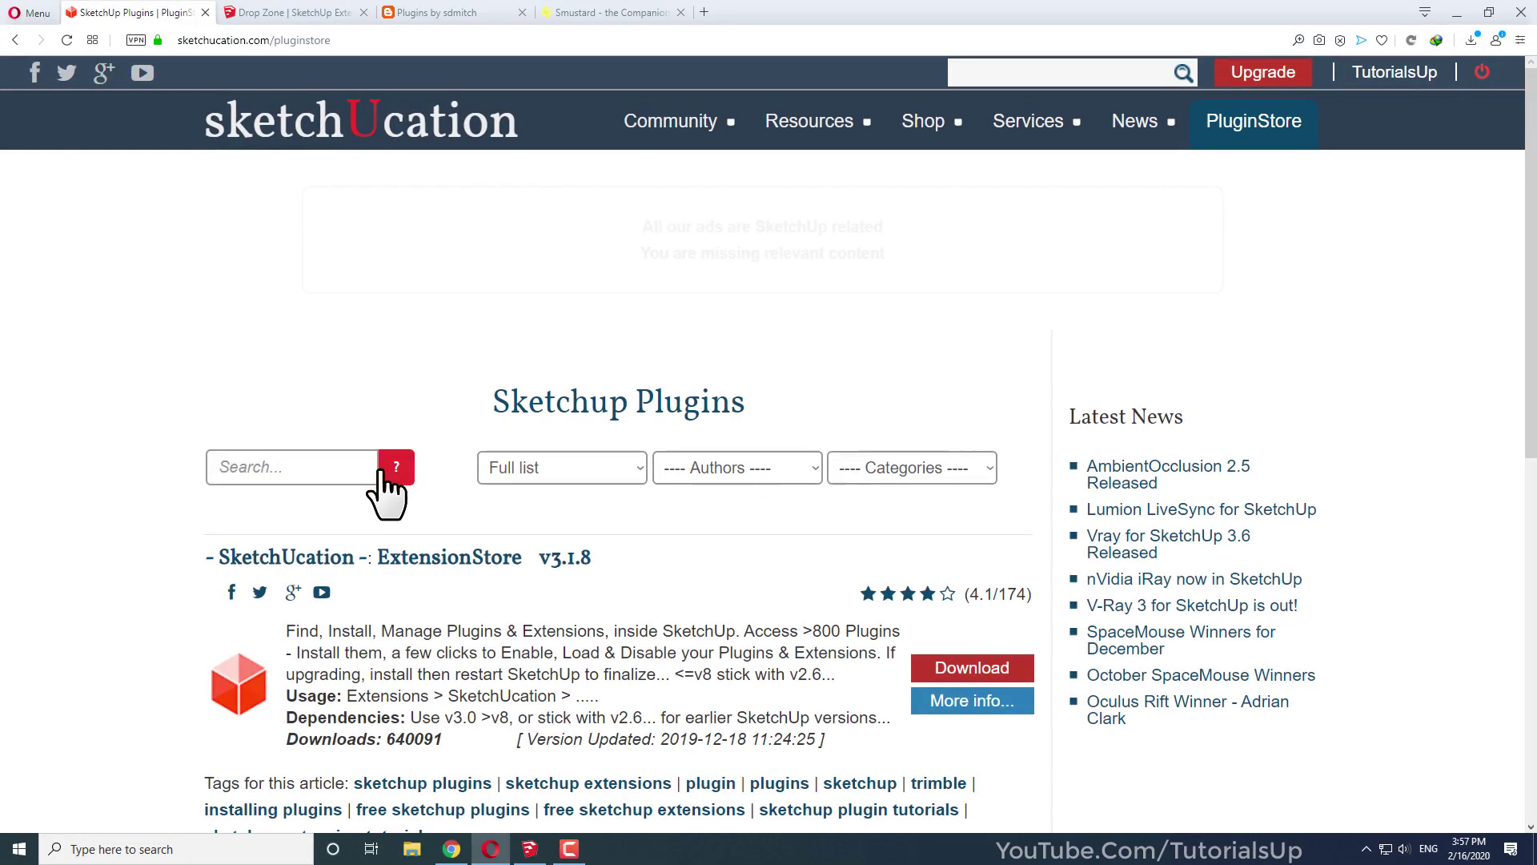
Download the SketchUcation ExtensionStore v3.1.8 plugin file and minimize the browser
{"action": "scroll", "coordinate": [405, 481], "scroll_direction": "down", "scroll_amount": 2}
{"action": "left_click_drag", "start_coordinate": [611, 398], "coordinate": [377, 398]}
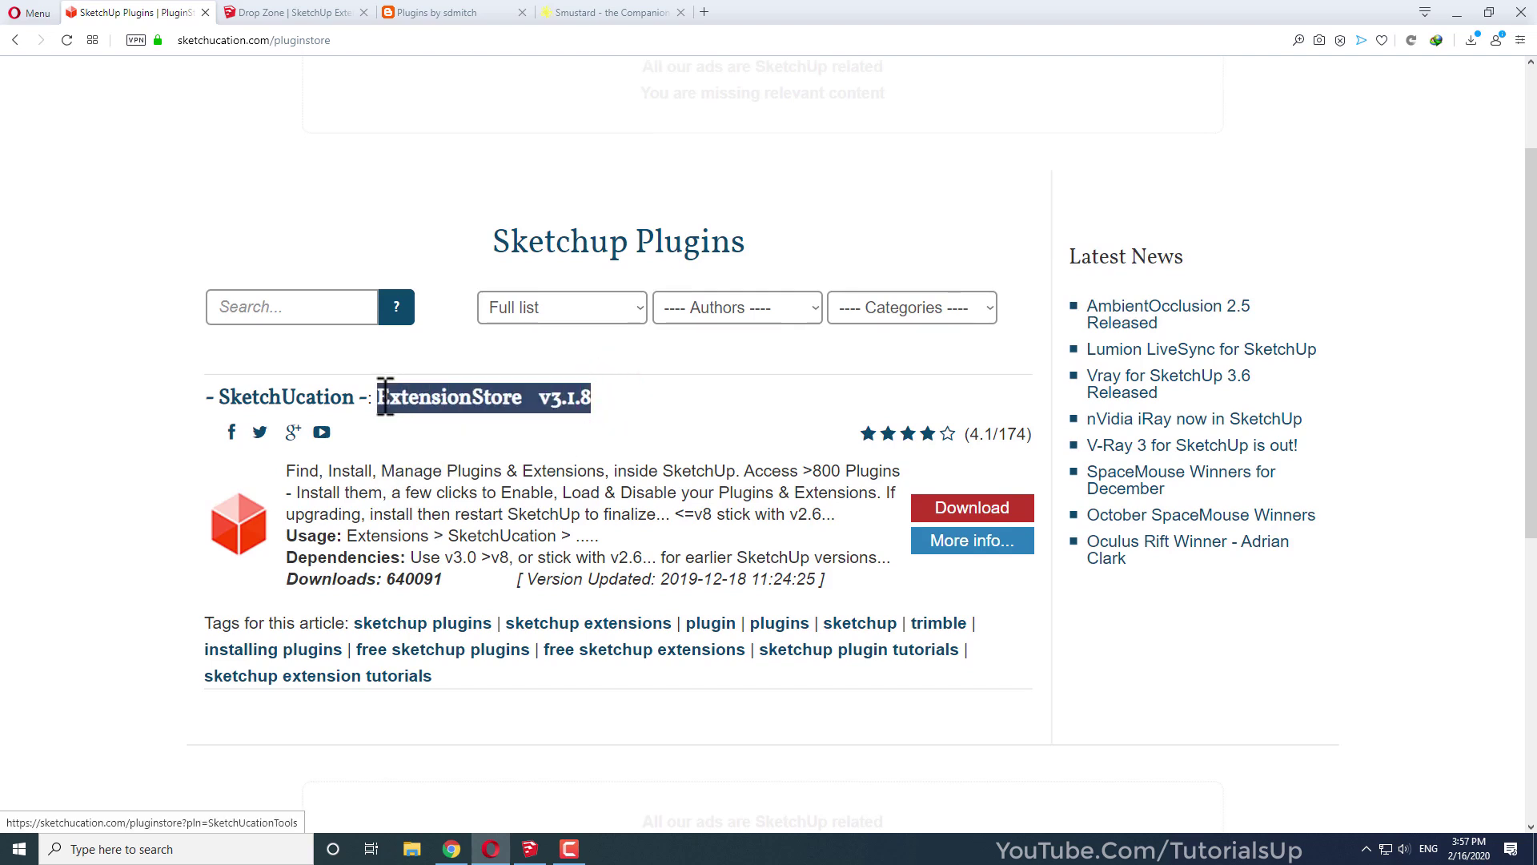
{"action": "left_click", "coordinate": [78, 496]}
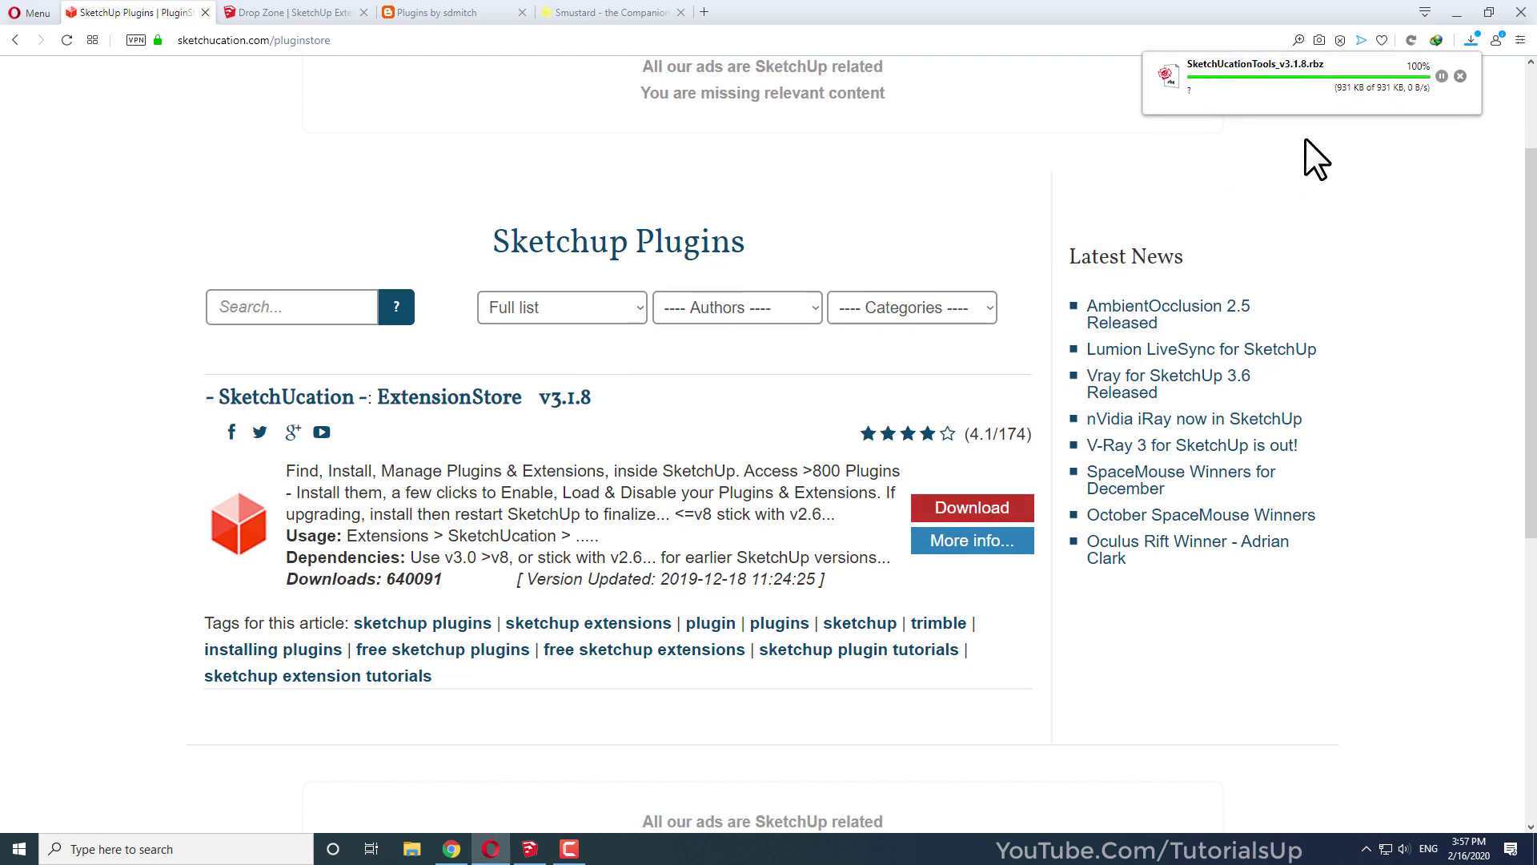
{"action": "left_click", "coordinate": [1456, 12]}
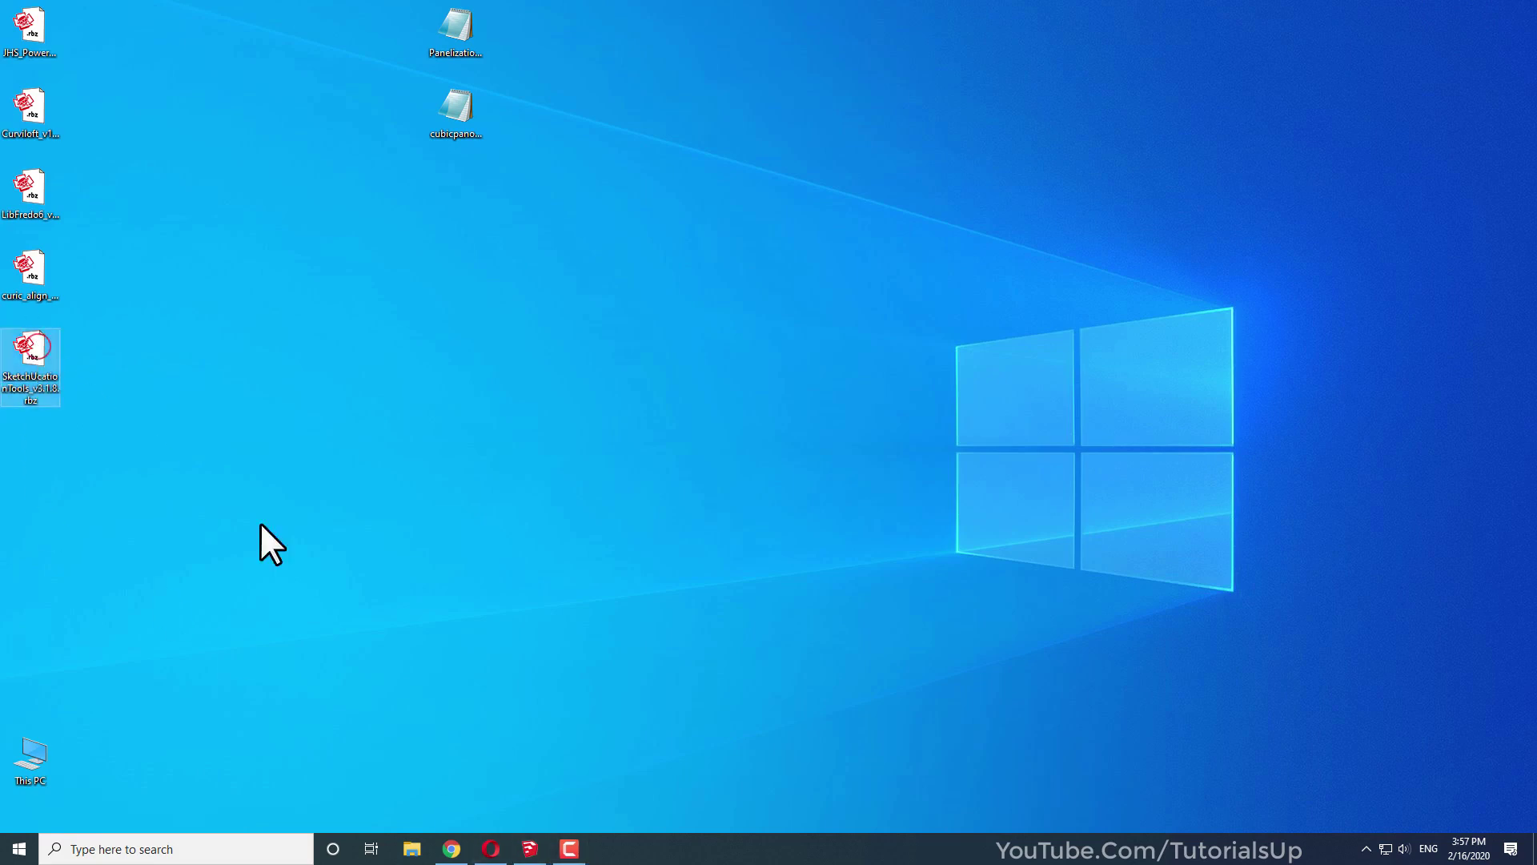
Switch to SketchUp and install SketchUcationTools_v3.1.8.rbz from the desktop with the Extension Manager
{"action": "left_click", "coordinate": [529, 850]}
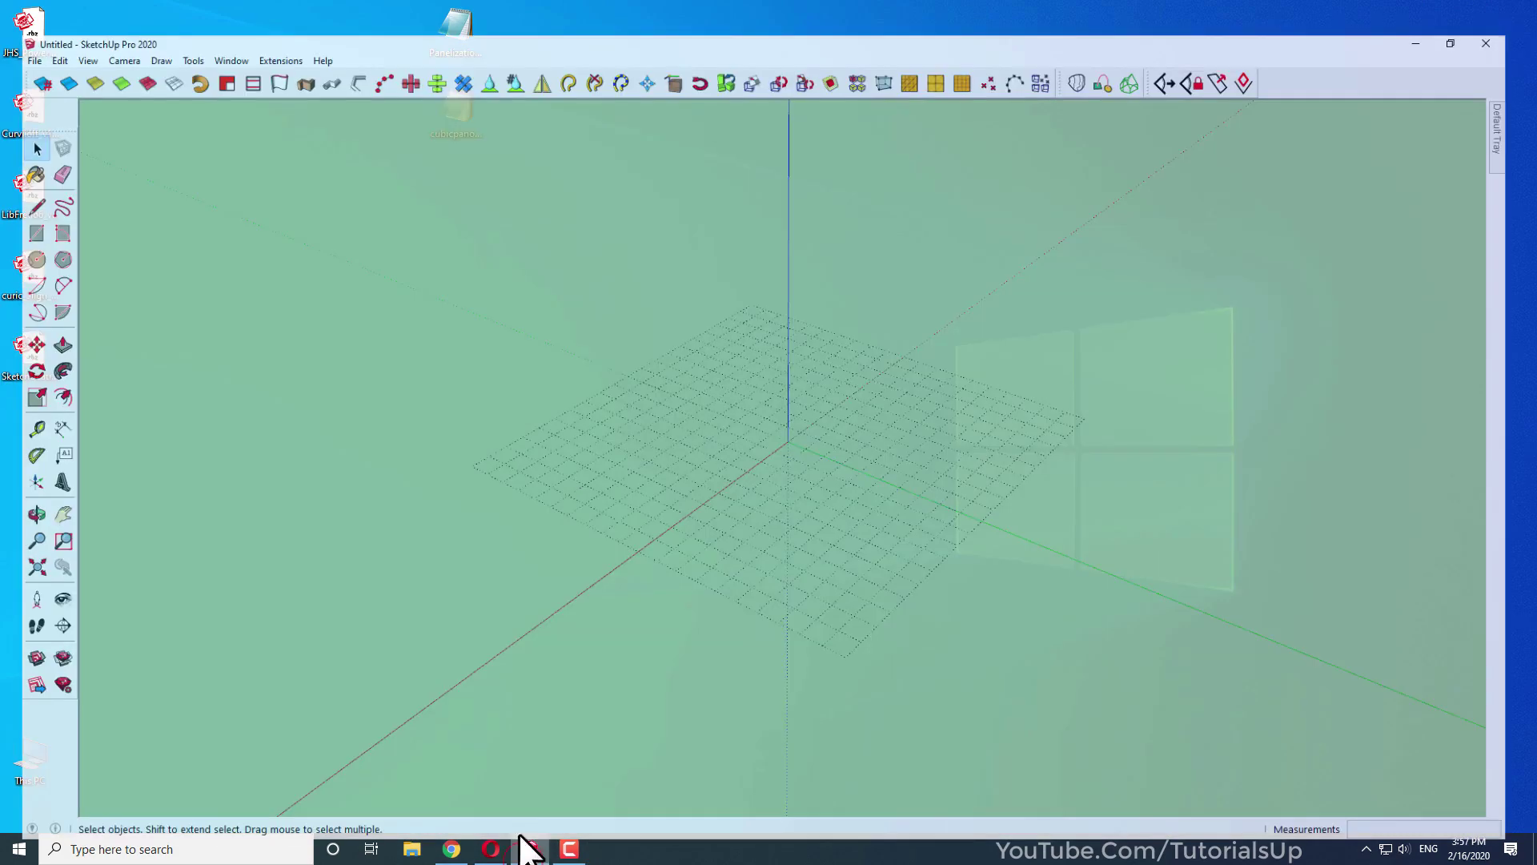
{"action": "left_click", "coordinate": [218, 26]}
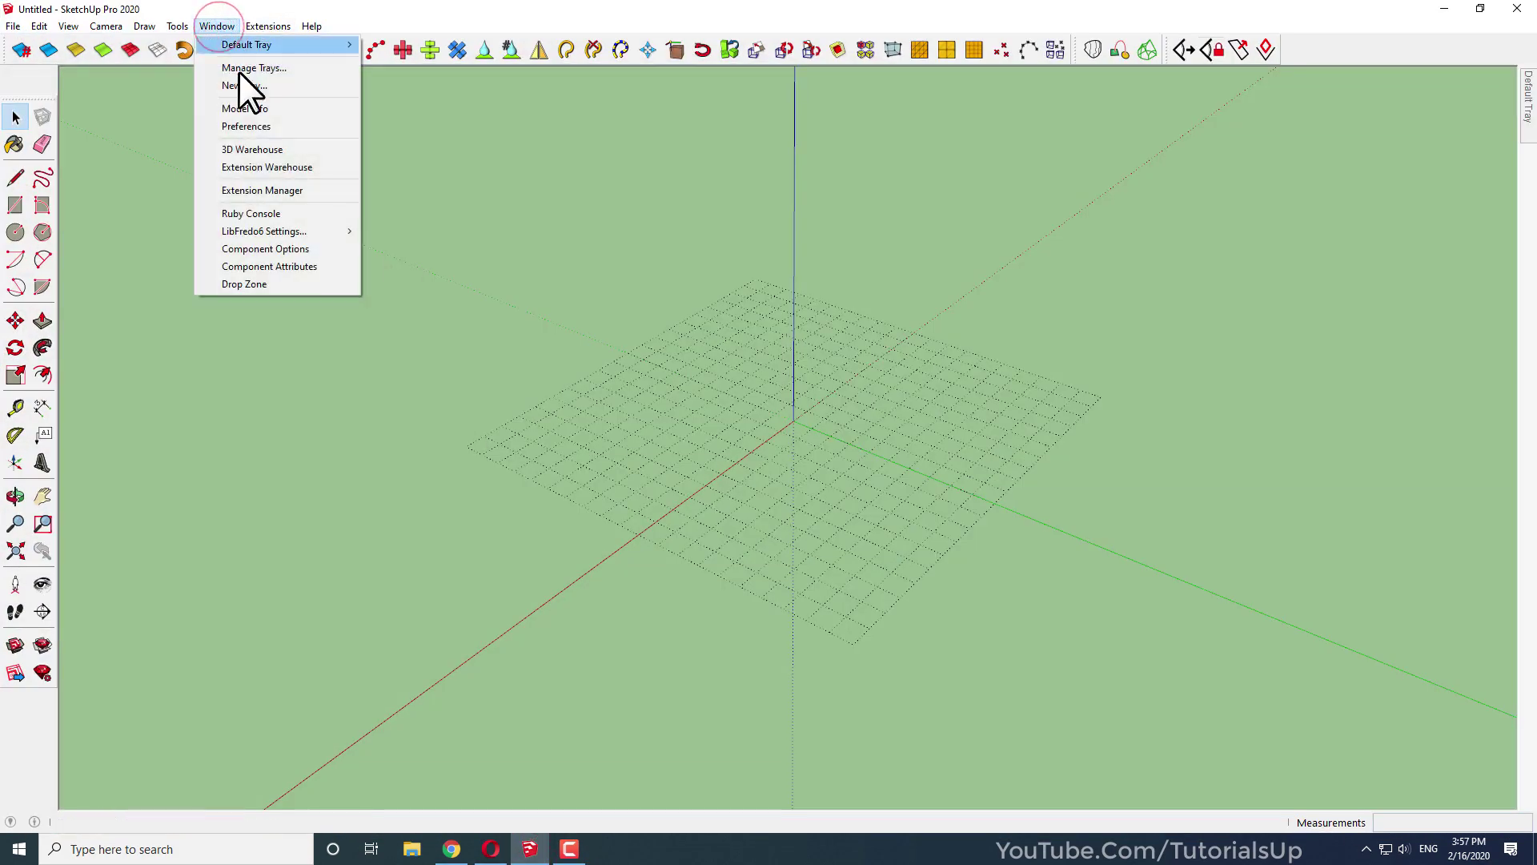
{"action": "left_click", "coordinate": [317, 190]}
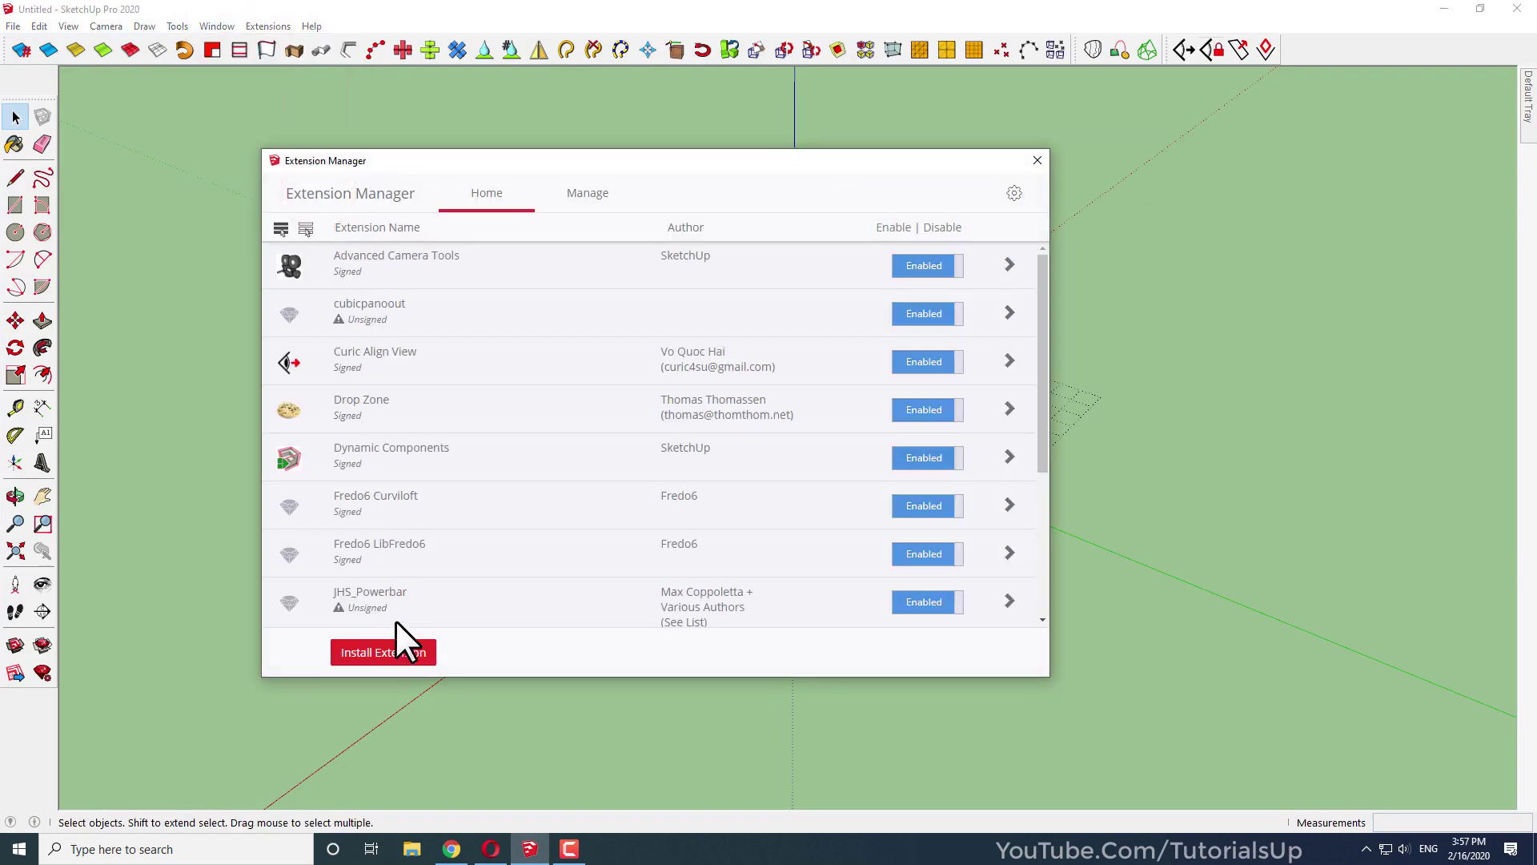
{"action": "left_click", "coordinate": [395, 655]}
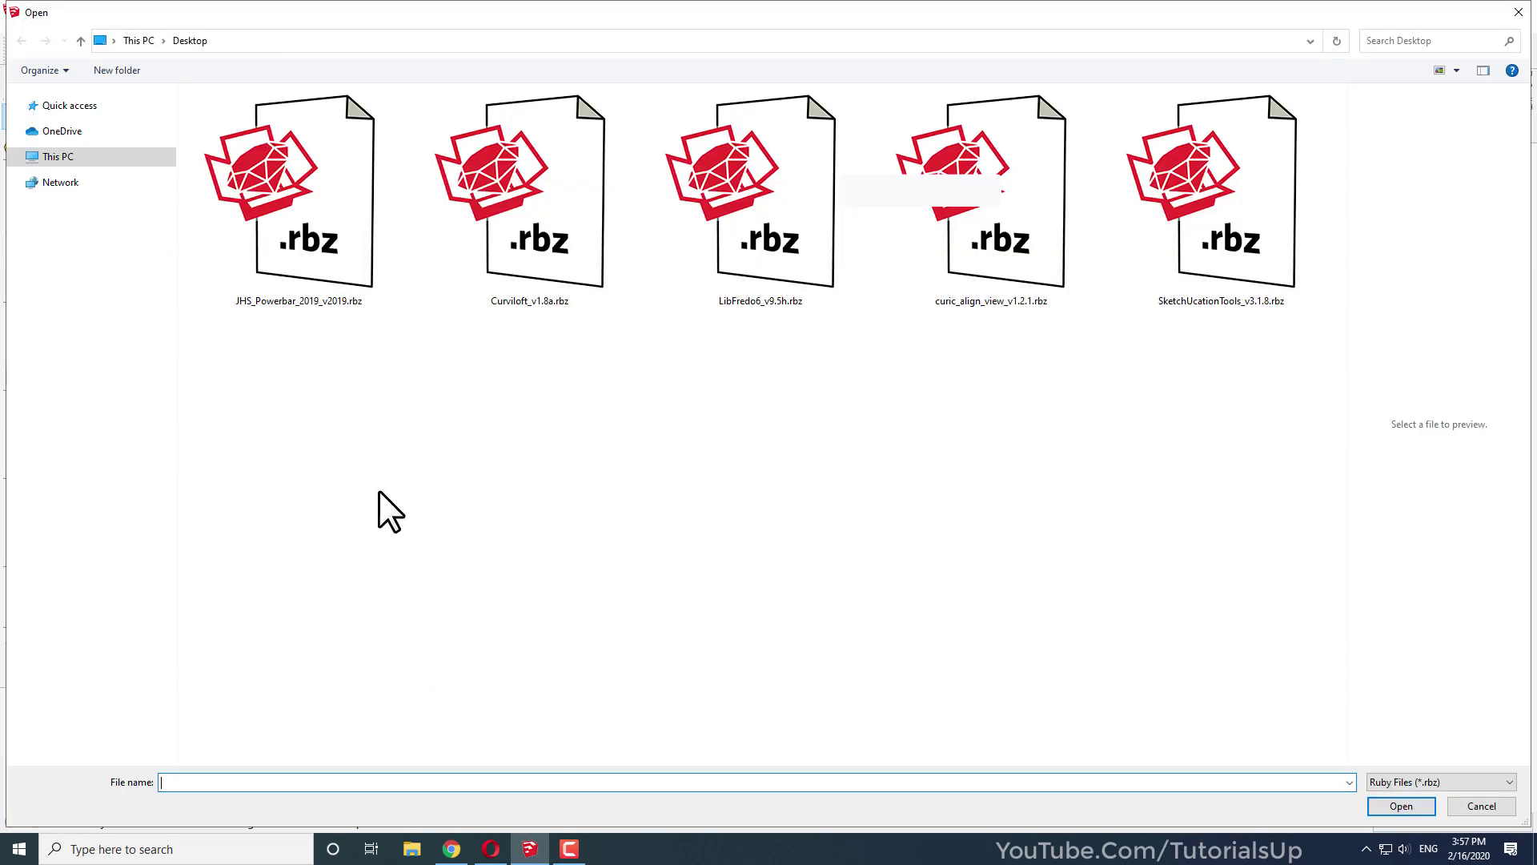
{"action": "left_click", "coordinate": [1188, 245]}
{"action": "double_click", "coordinate": [1188, 245]}
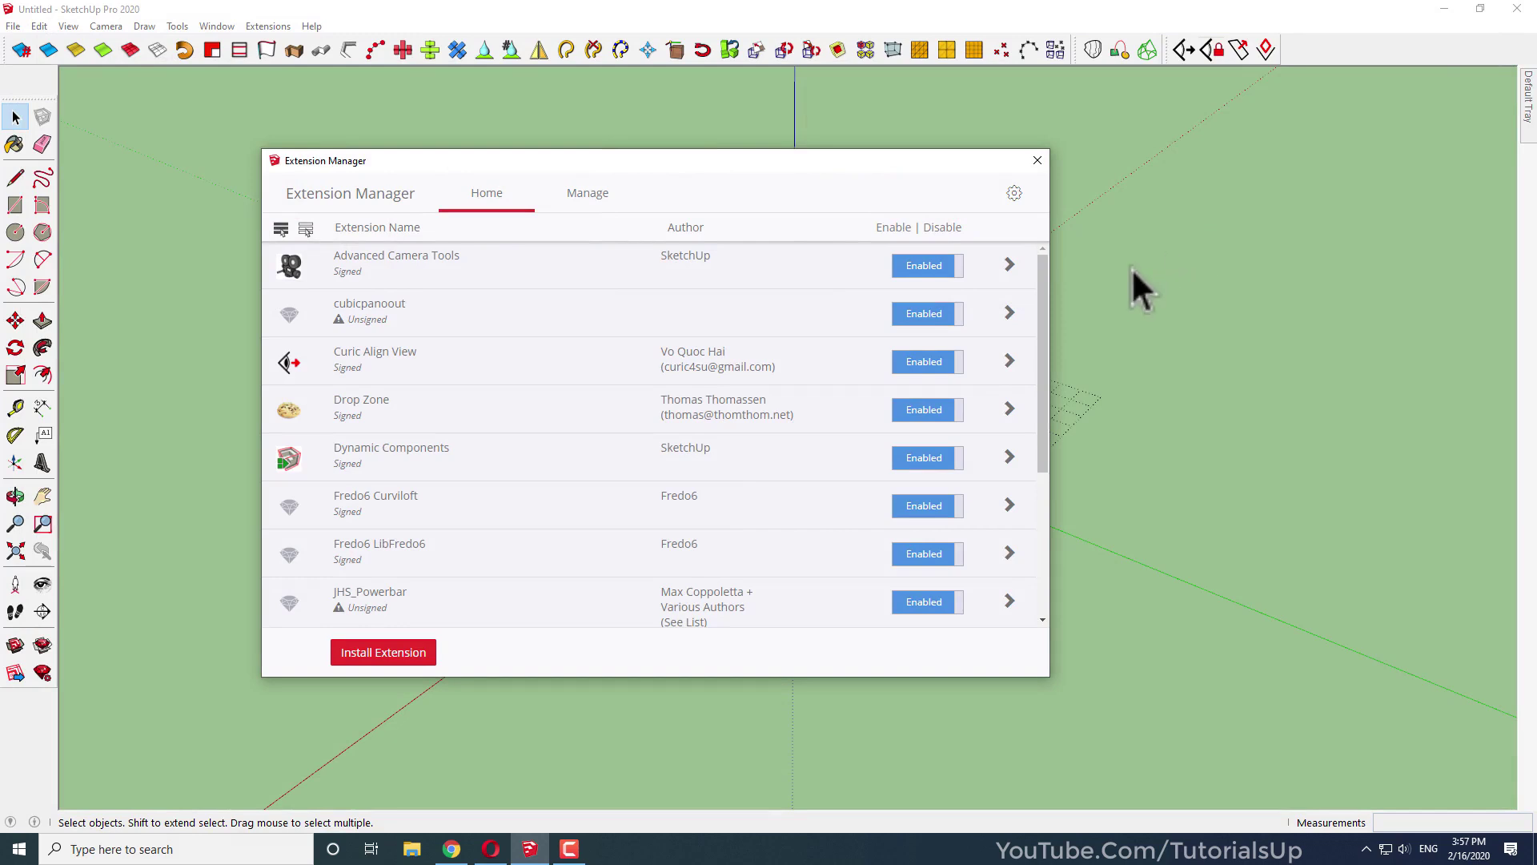
Close the Extension Manager, open the SketchUcation ExtensionStore and sign in with the account username and password
{"action": "left_click", "coordinate": [1035, 159]}
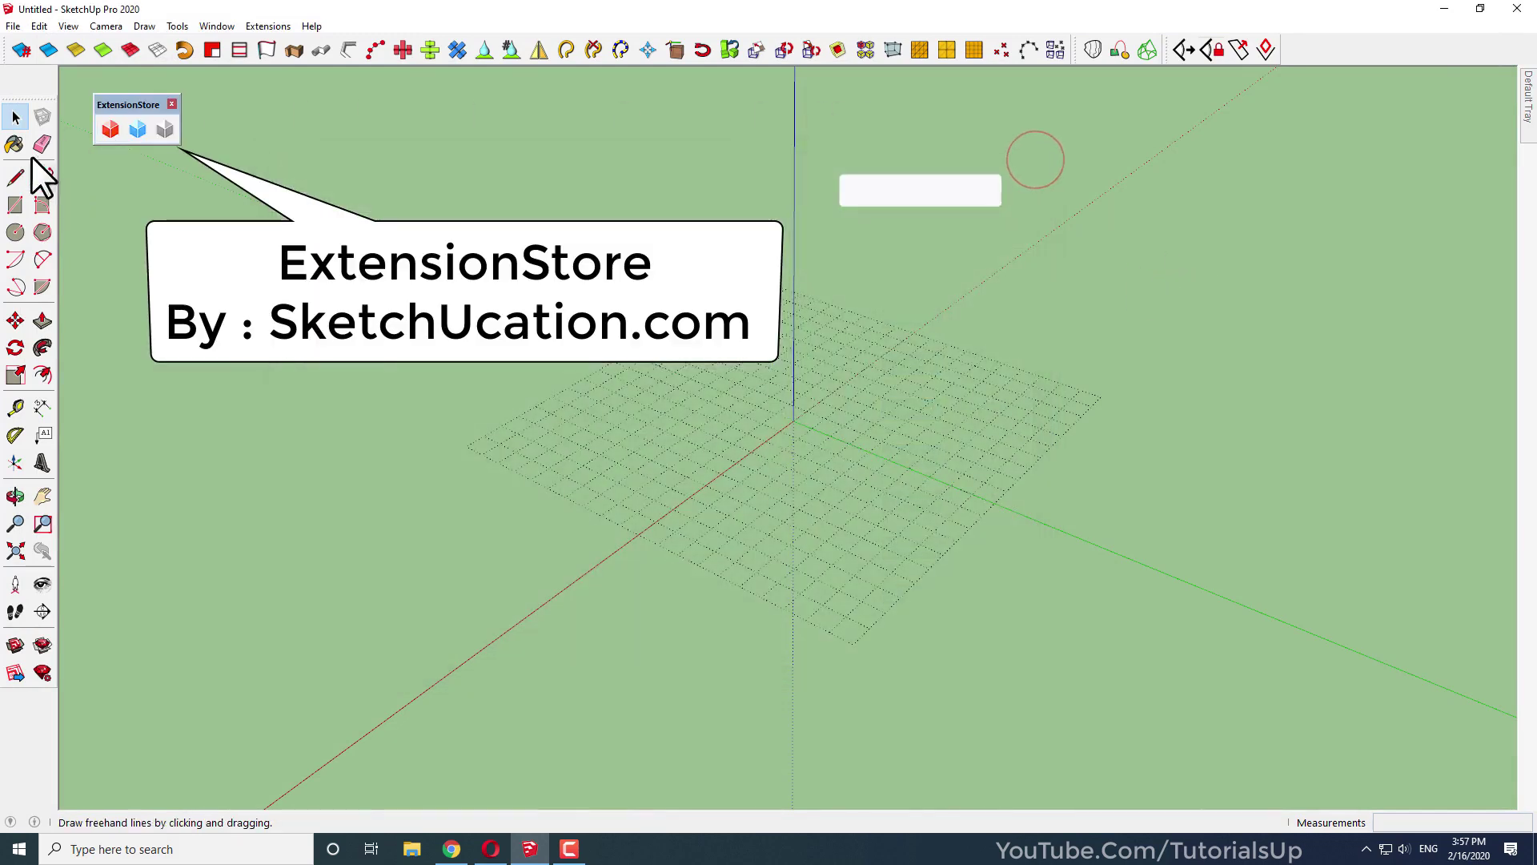
{"action": "left_click", "coordinate": [105, 130]}
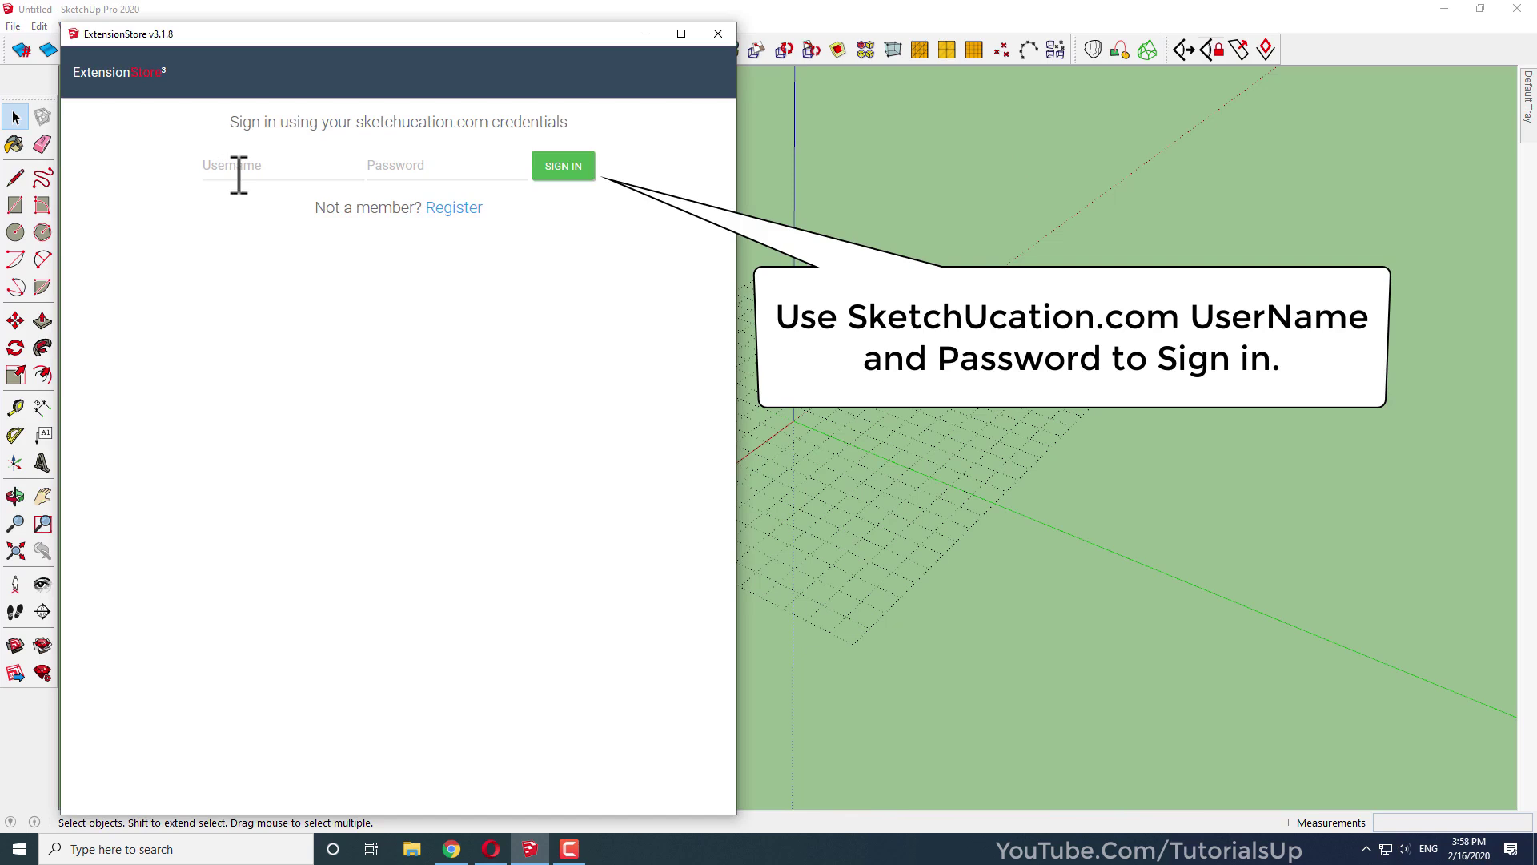
{"action": "left_click", "coordinate": [245, 163]}
{"action": "type", "text": "tutorialsup"}
{"action": "left_click", "coordinate": [431, 163]}
{"action": "left_click", "coordinate": [564, 168]}
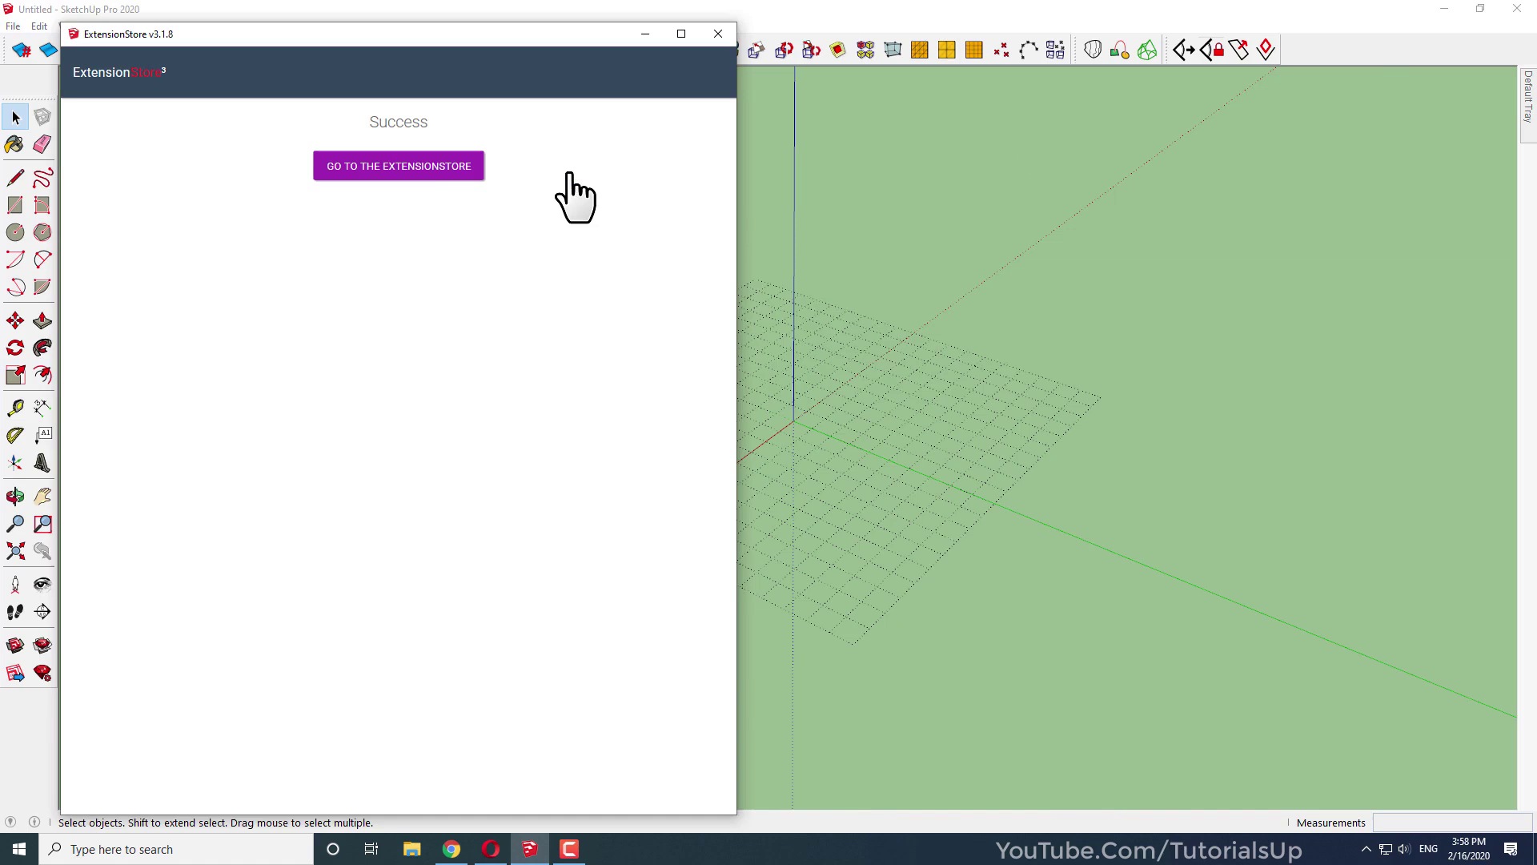
{"action": "left_click", "coordinate": [382, 176]}
Install the SUbD extension from the ExtensionStore into the user's AppData Roaming SketchUp 2020 Plugins folder
{"action": "scroll", "coordinate": [280, 341], "scroll_direction": "down", "scroll_amount": 1}
{"action": "scroll", "coordinate": [280, 341], "scroll_direction": "down", "scroll_amount": 9}
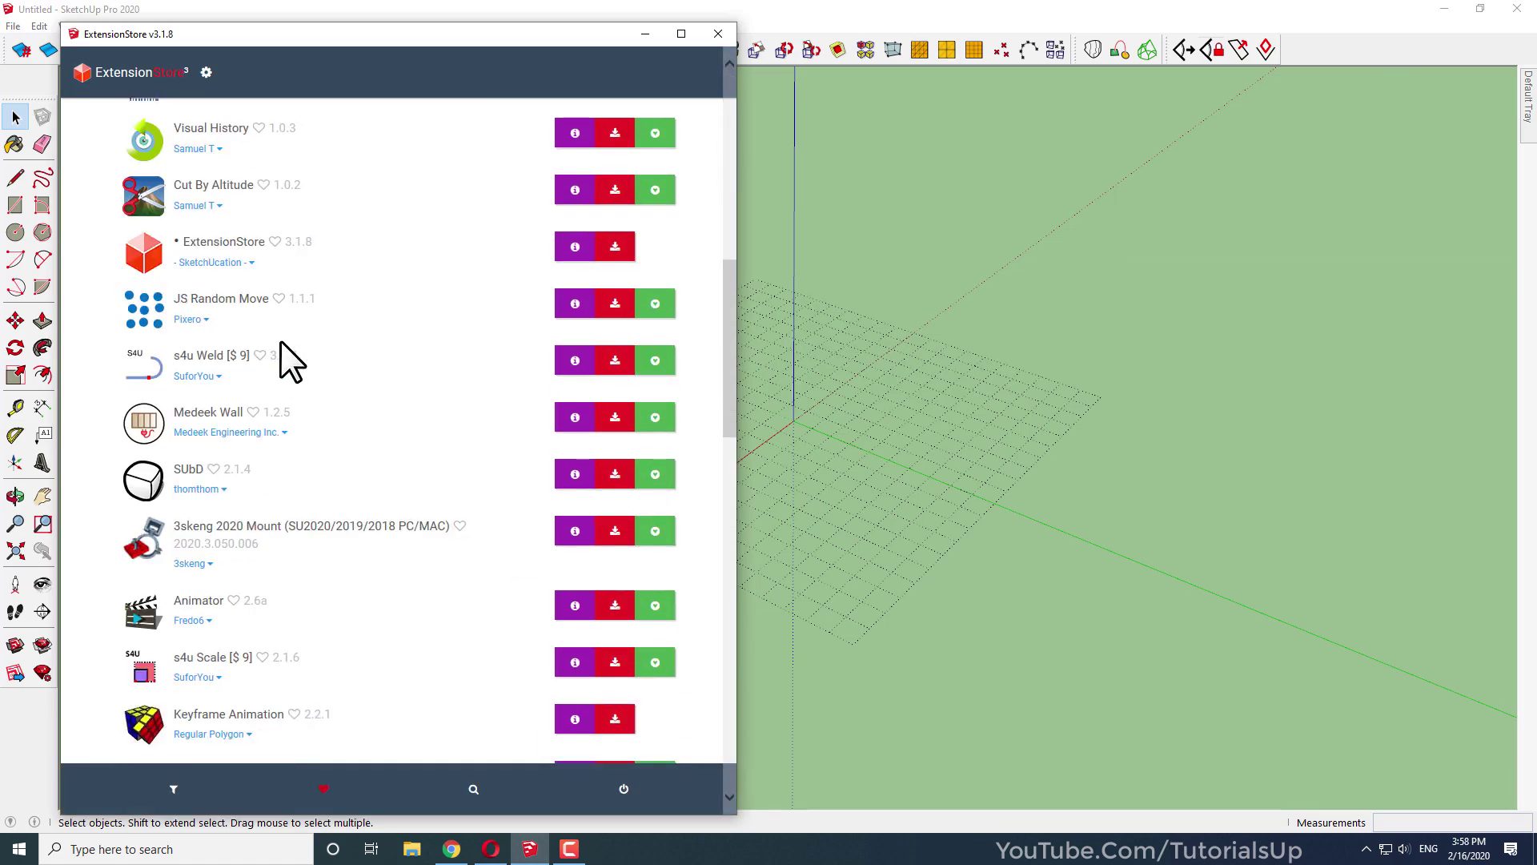
{"action": "left_click", "coordinate": [615, 477]}
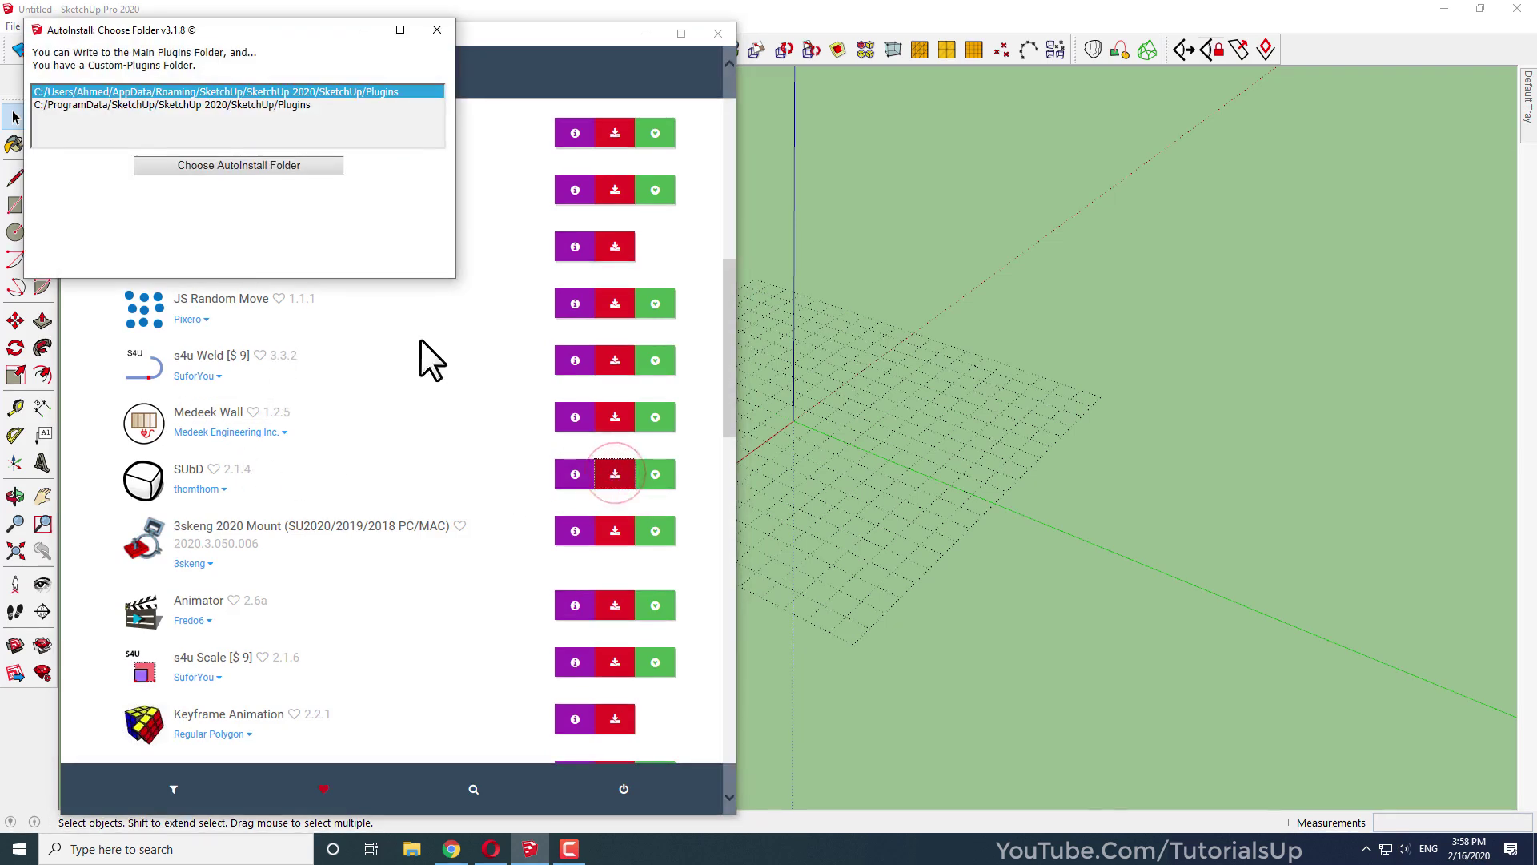
{"action": "left_click", "coordinate": [246, 168]}
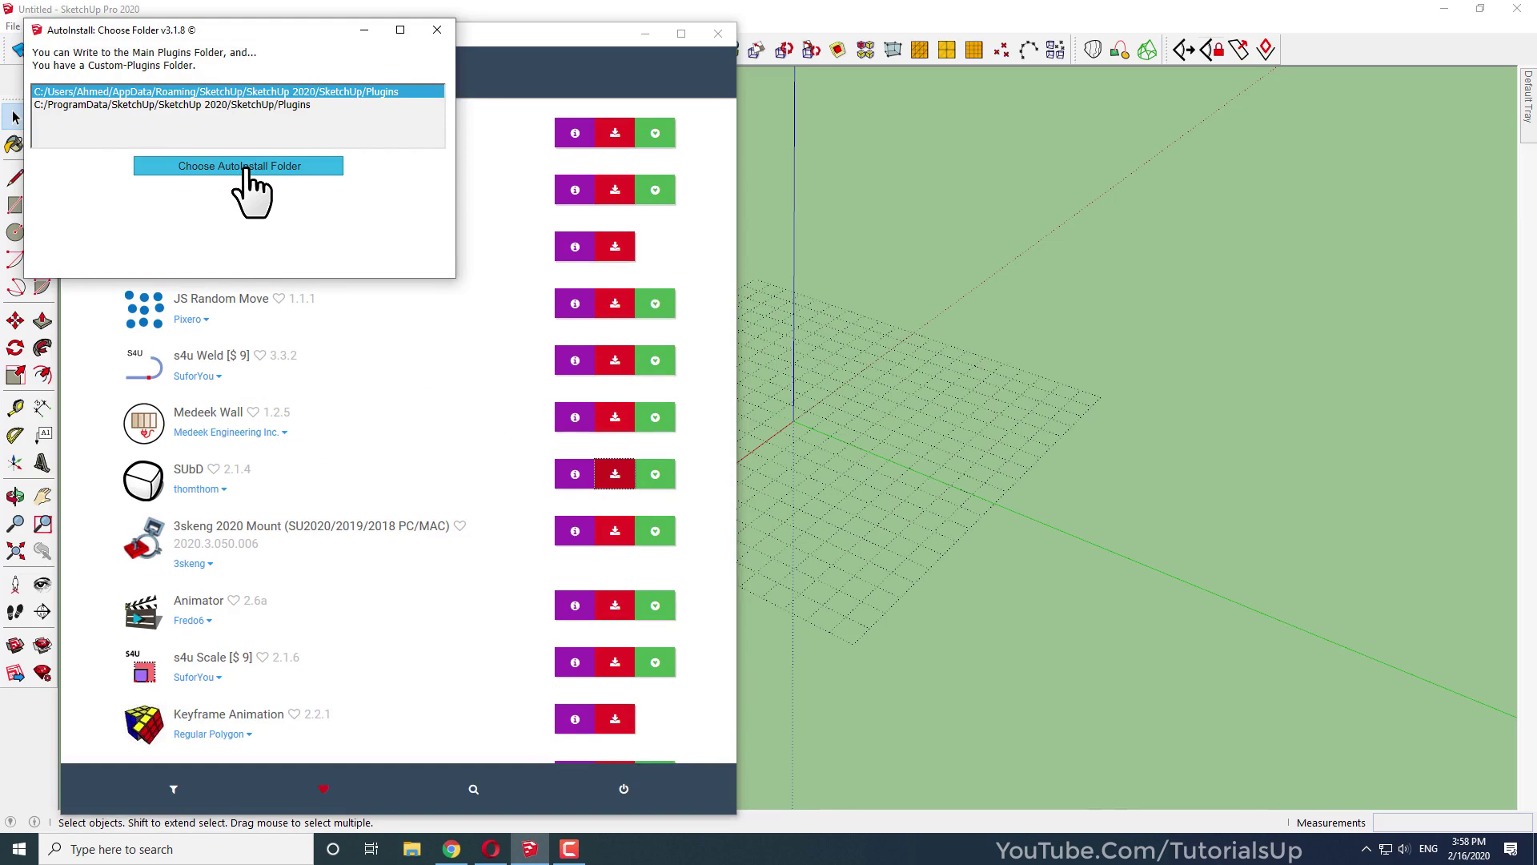
{"action": "left_click", "coordinate": [276, 200]}
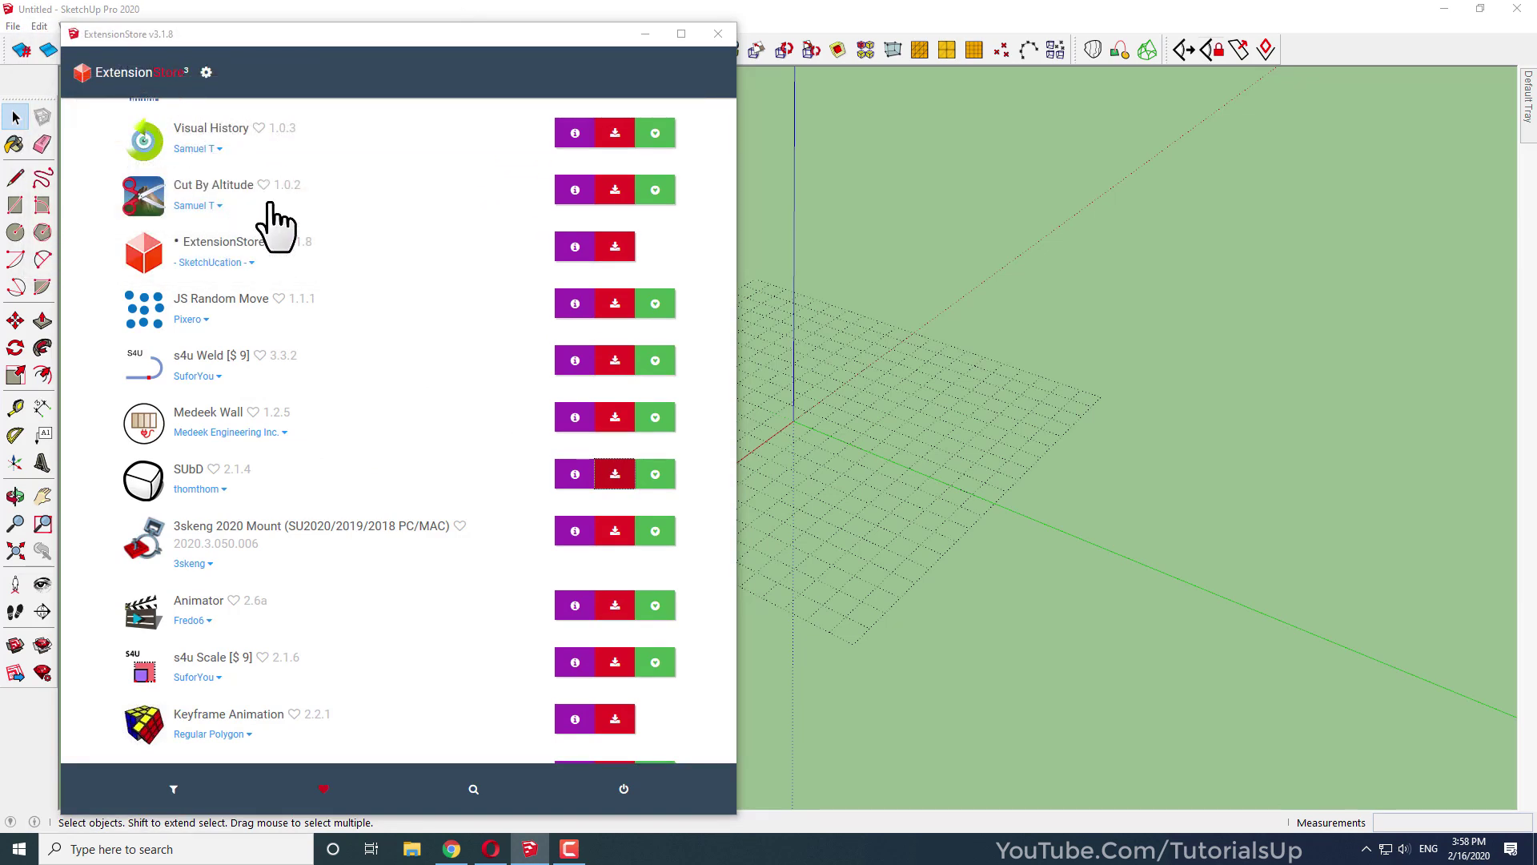
{"action": "left_click", "coordinate": [874, 479]}
Move the ExtensionStore window aside and place the floating SUbD toolbar below the ExtensionStore toolbar
{"action": "left_click_drag", "start_coordinate": [365, 40], "coordinate": [918, 52]}
{"action": "left_click_drag", "start_coordinate": [195, 113], "coordinate": [196, 243]}
{"action": "scroll", "coordinate": [783, 478], "scroll_direction": "down", "scroll_amount": 6}
{"action": "scroll", "coordinate": [761, 472], "scroll_direction": "up", "scroll_amount": 10}
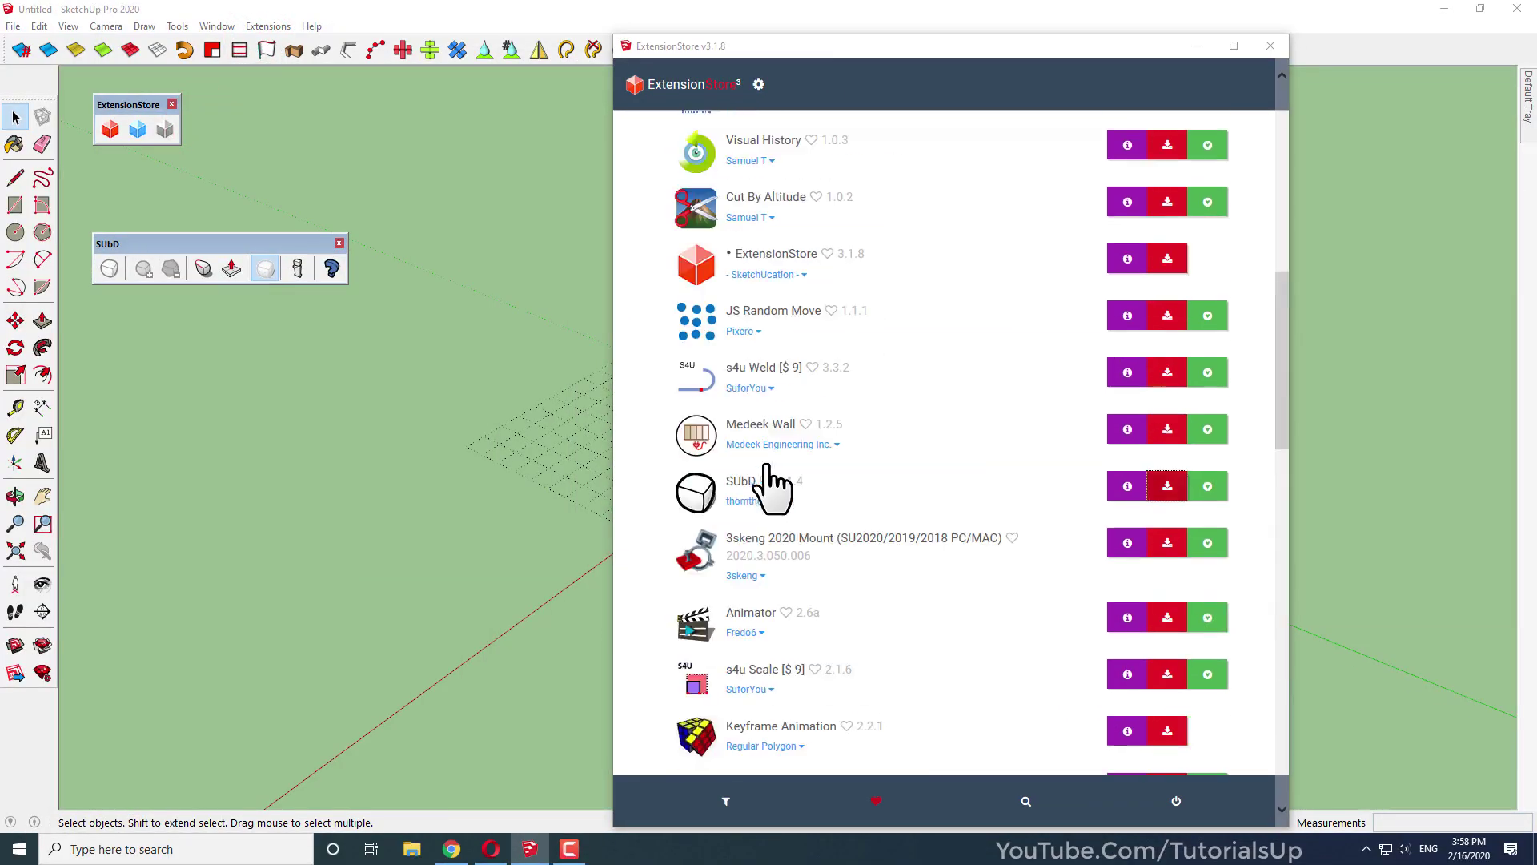
Search the ExtensionStore for quadface tools, install QuadFaceTools into the user's AppData Plugins folder and close the store window
{"action": "left_click", "coordinate": [1026, 803]}
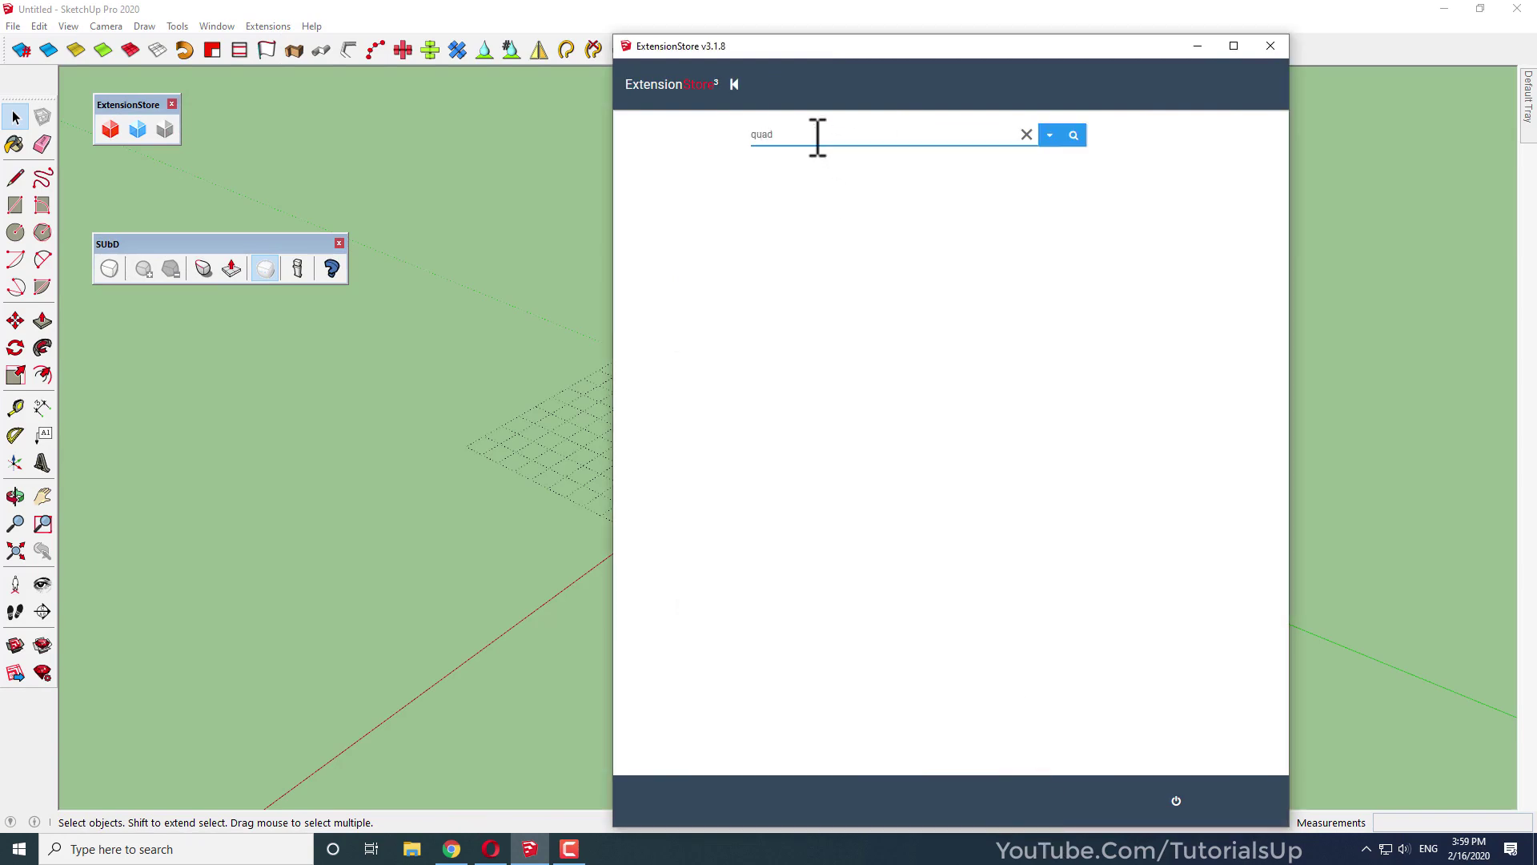
{"action": "type", "text": "quadface tools"}
{"action": "left_click", "coordinate": [1073, 135]}
{"action": "left_click", "coordinate": [1176, 170]}
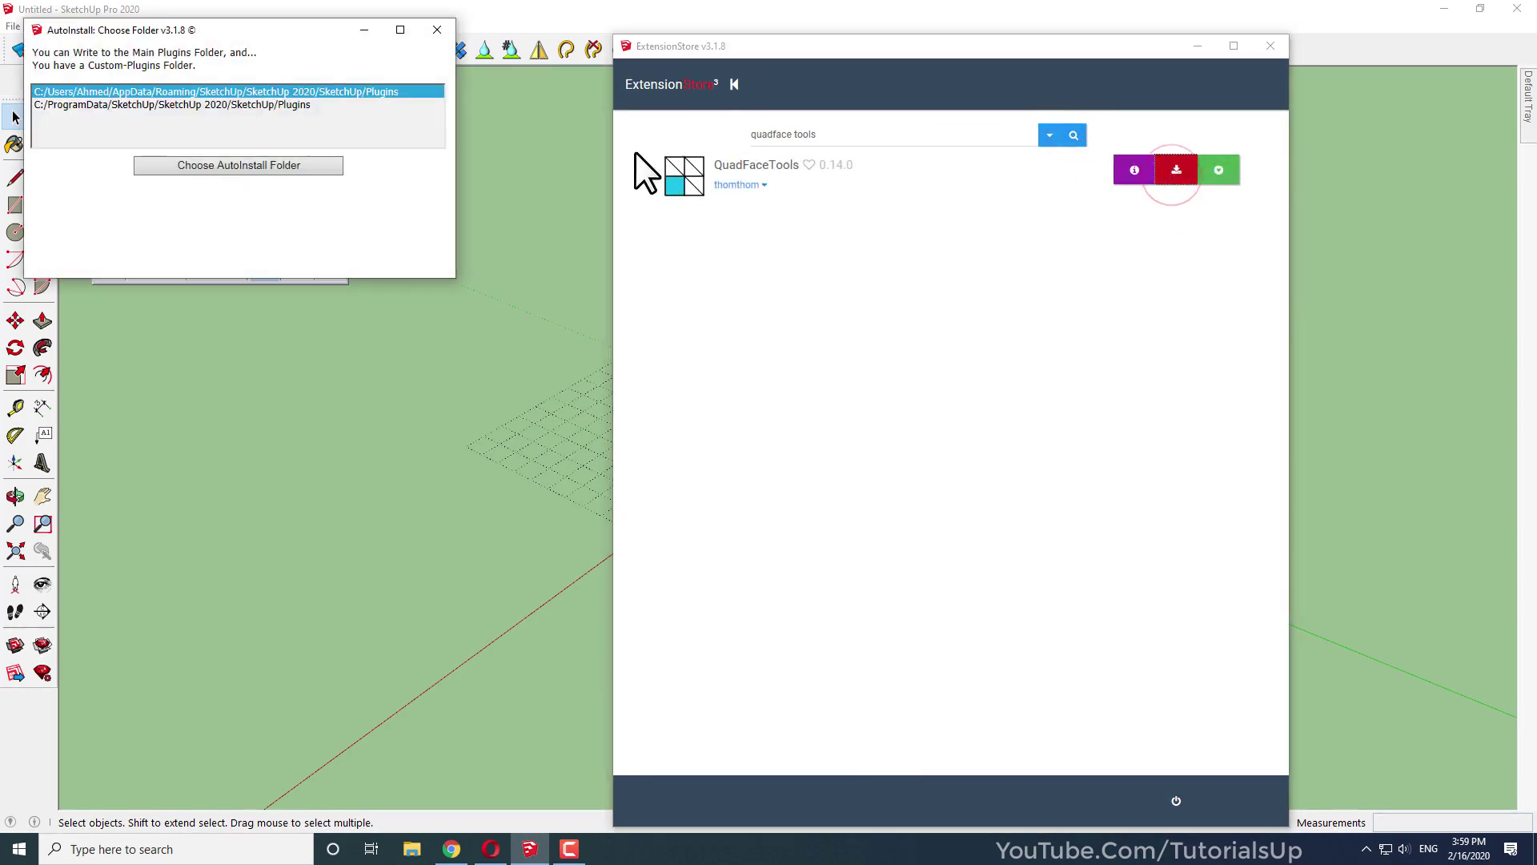
{"action": "left_click", "coordinate": [266, 166]}
{"action": "left_click", "coordinate": [292, 201]}
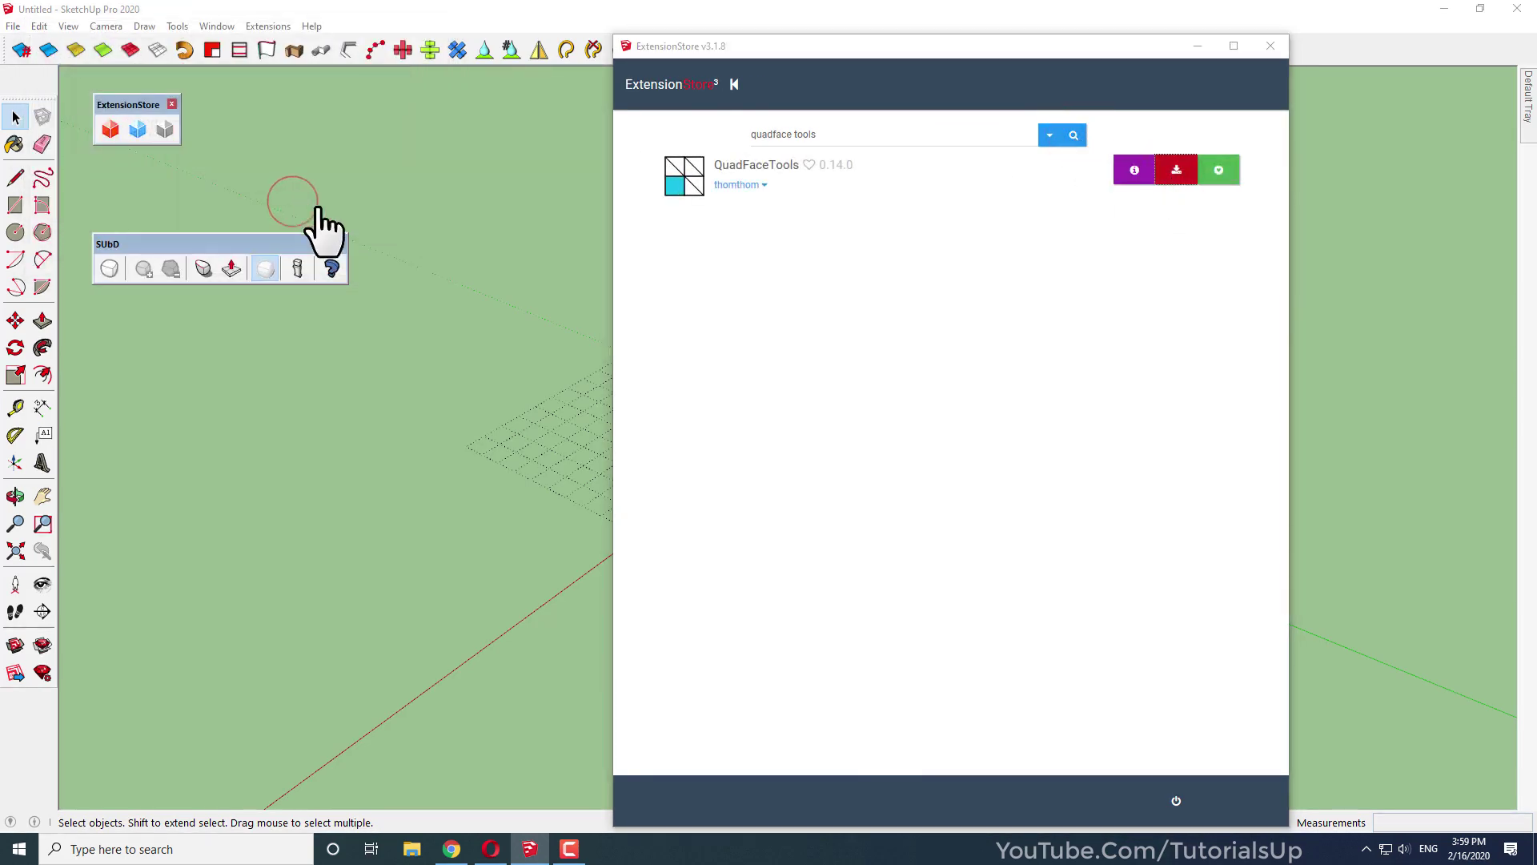
{"action": "left_click", "coordinate": [892, 488]}
{"action": "left_click_drag", "start_coordinate": [1068, 86], "coordinate": [1017, 117]}
{"action": "left_click", "coordinate": [1017, 116]}
Show the QuadFace Tools toolbar and place it floating above the SUbD toolbar
{"action": "right_click", "coordinate": [28, 79]}
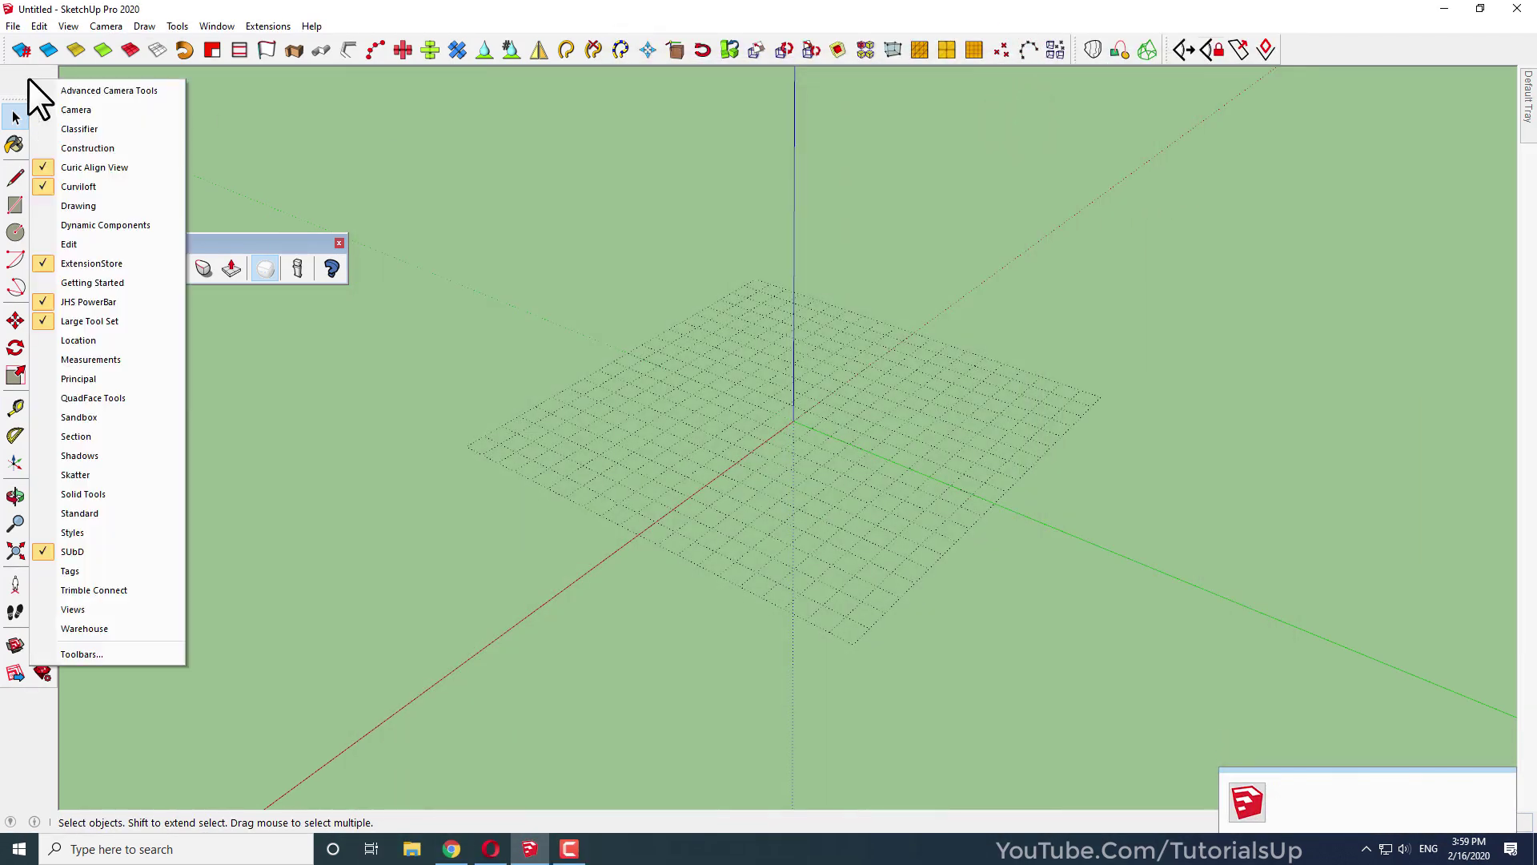
{"action": "left_click", "coordinate": [114, 402]}
{"action": "left_click_drag", "start_coordinate": [335, 136], "coordinate": [354, 170]}
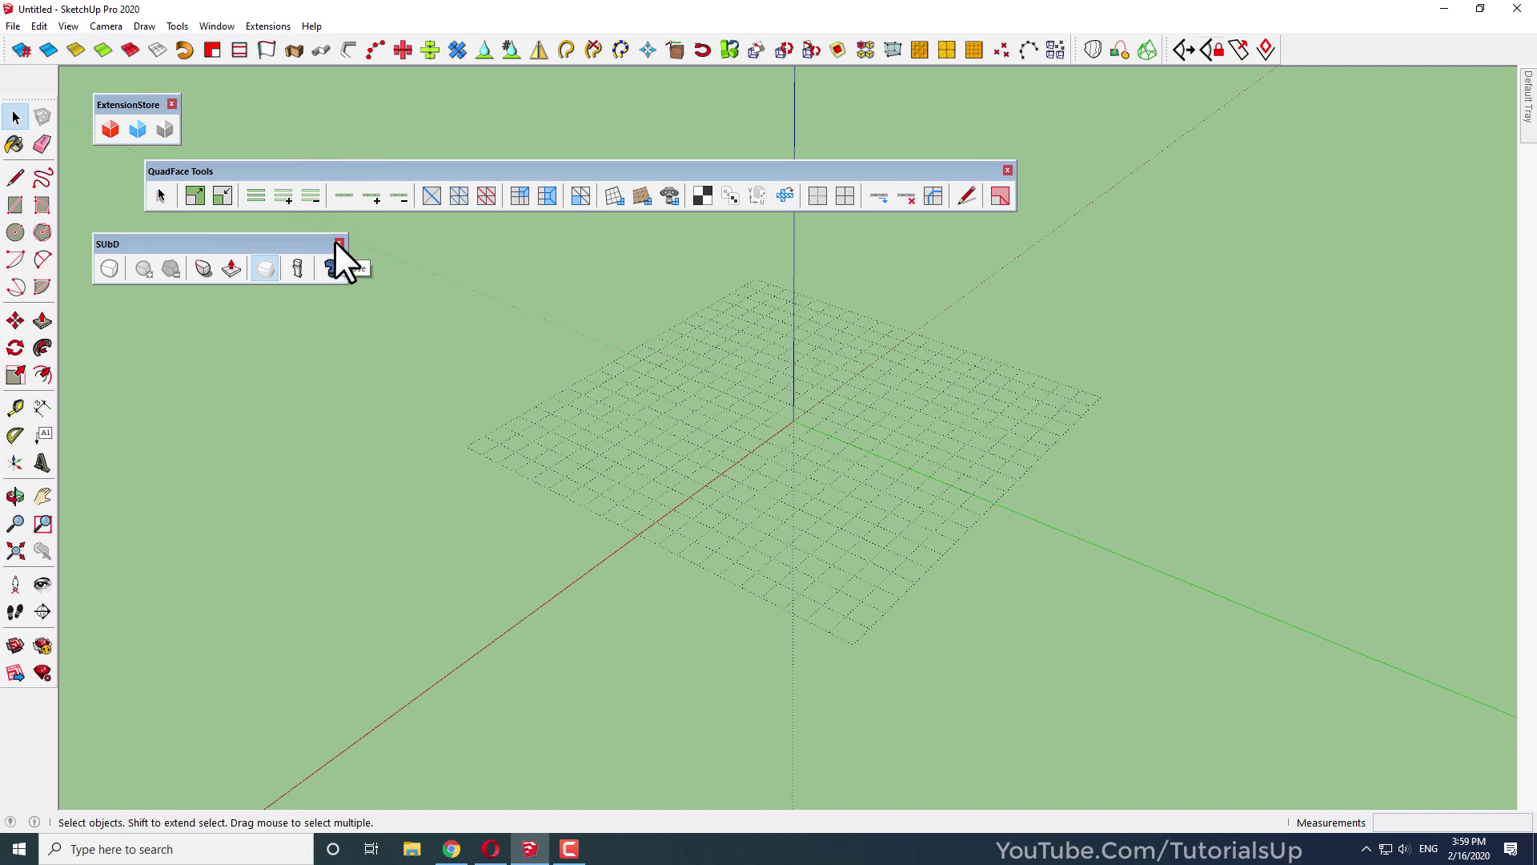
Dock the SUbD, QuadFace Tools and ExtensionStore toolbars side by side in a second row above the model area
{"action": "double_click", "coordinate": [242, 241]}
{"action": "double_click", "coordinate": [306, 171]}
{"action": "left_click_drag", "start_coordinate": [426, 68], "coordinate": [412, 82]}
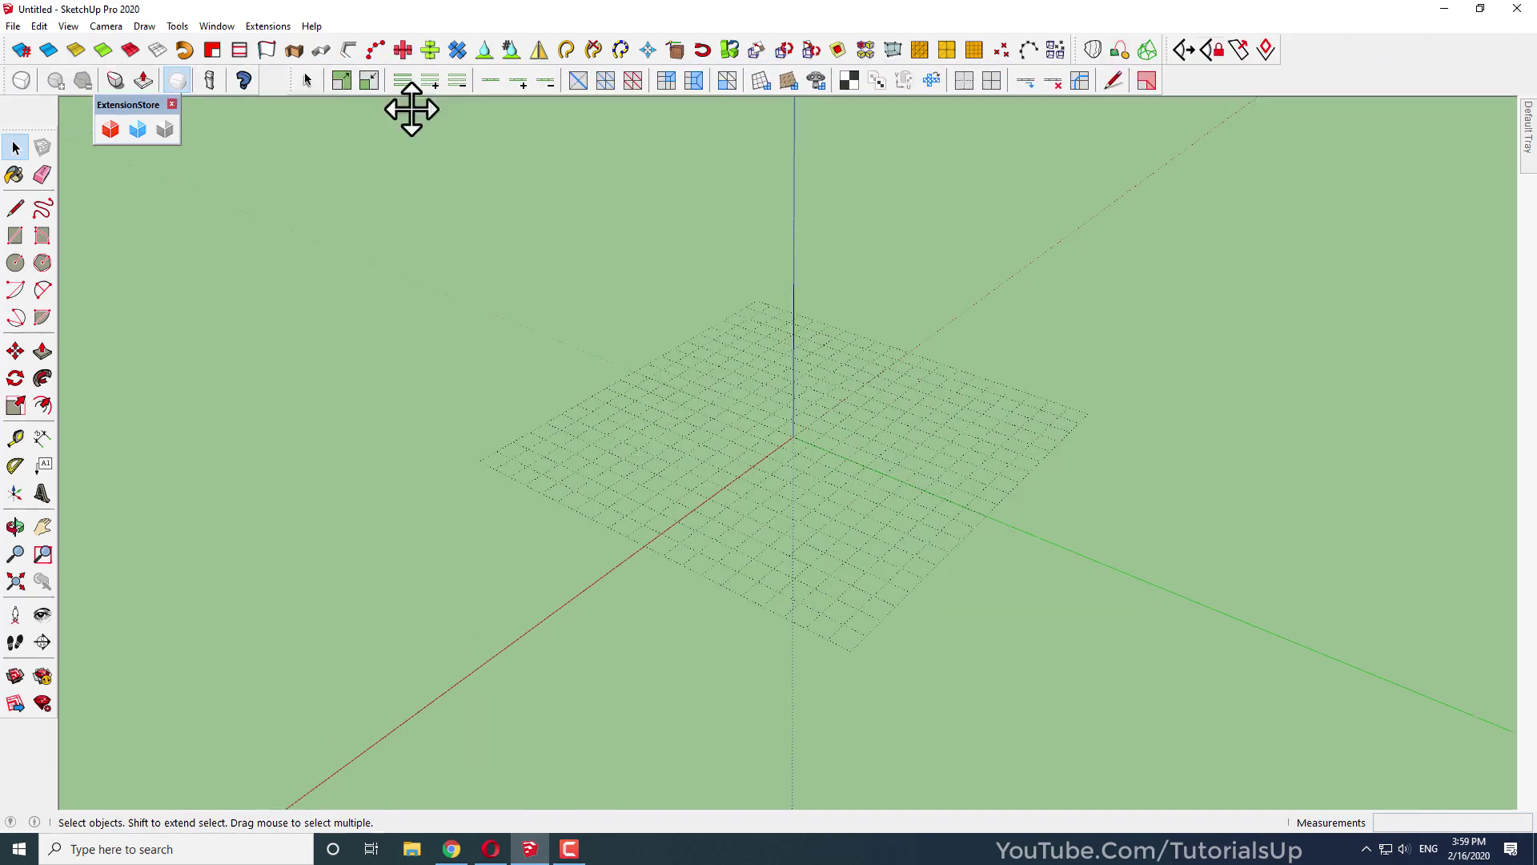
{"action": "left_click_drag", "start_coordinate": [120, 102], "coordinate": [1105, 73]}
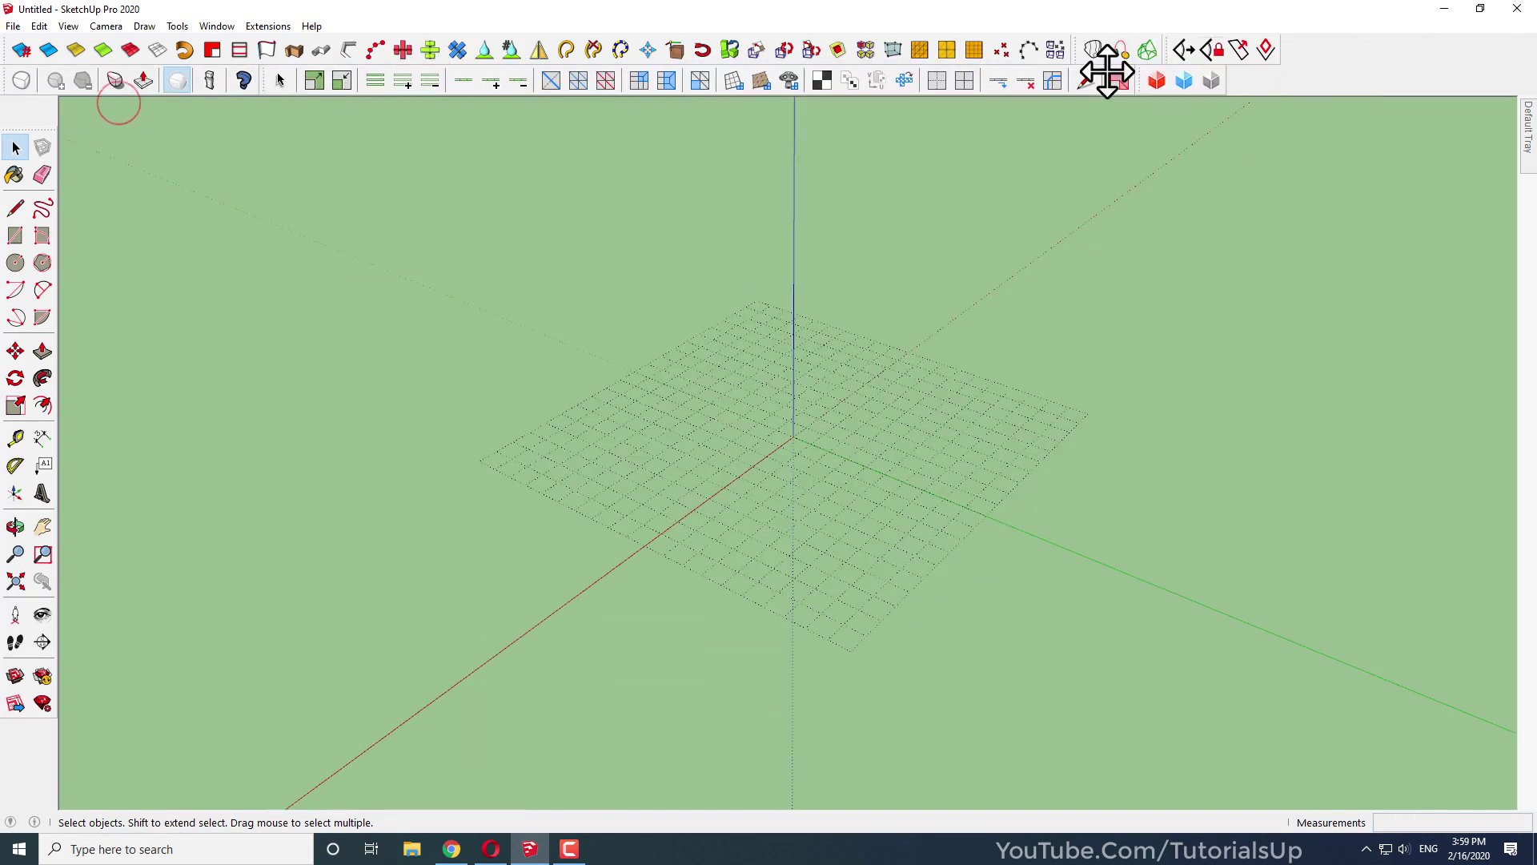
Open the Extension Warehouse, look over its categories and top extensions, and search for solid inspector
{"action": "left_click", "coordinate": [217, 26]}
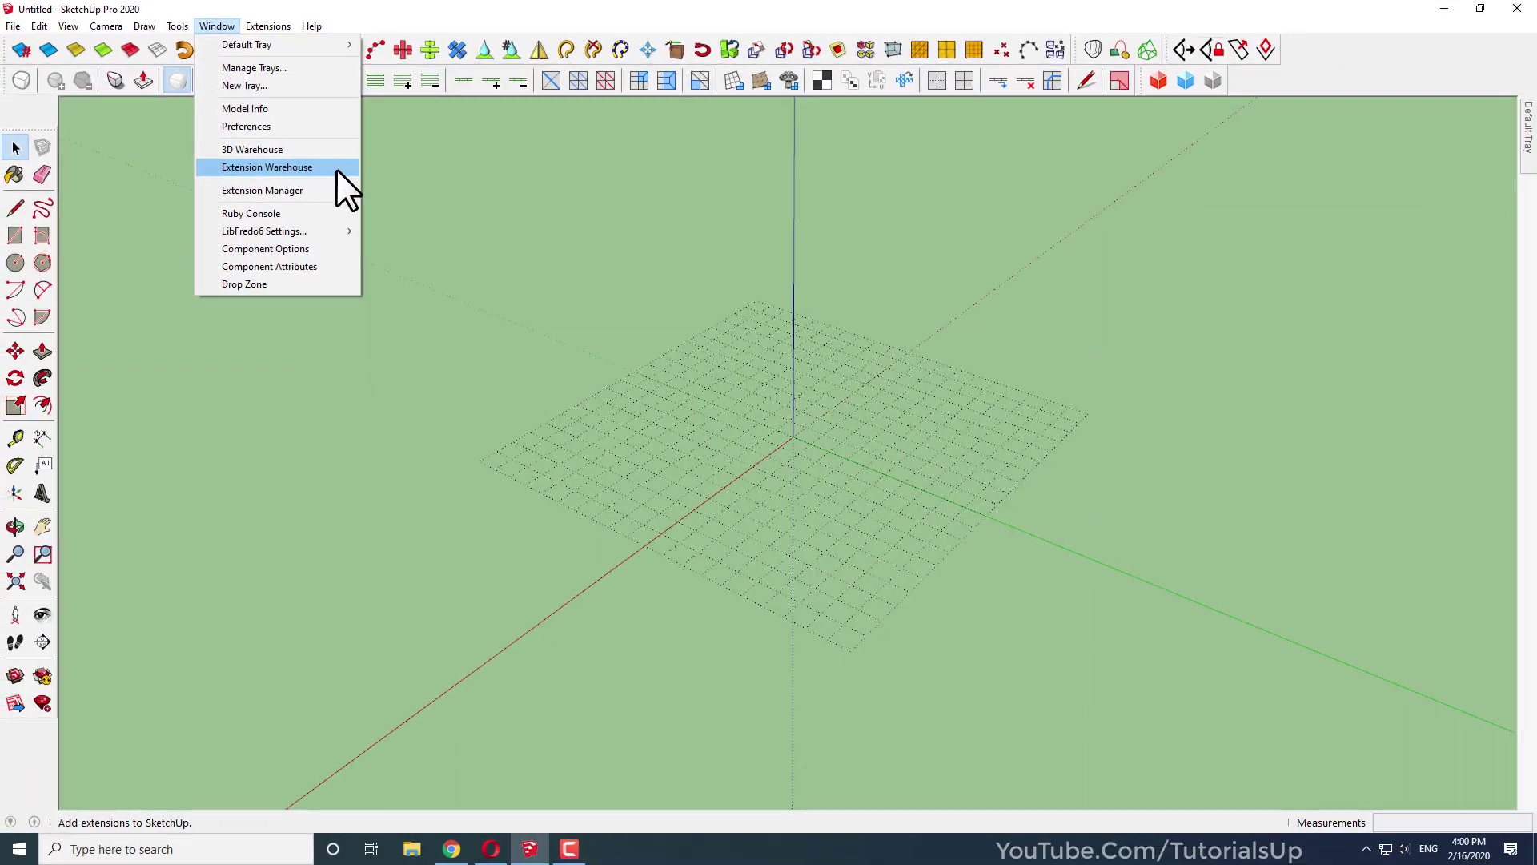
{"action": "left_click", "coordinate": [337, 169]}
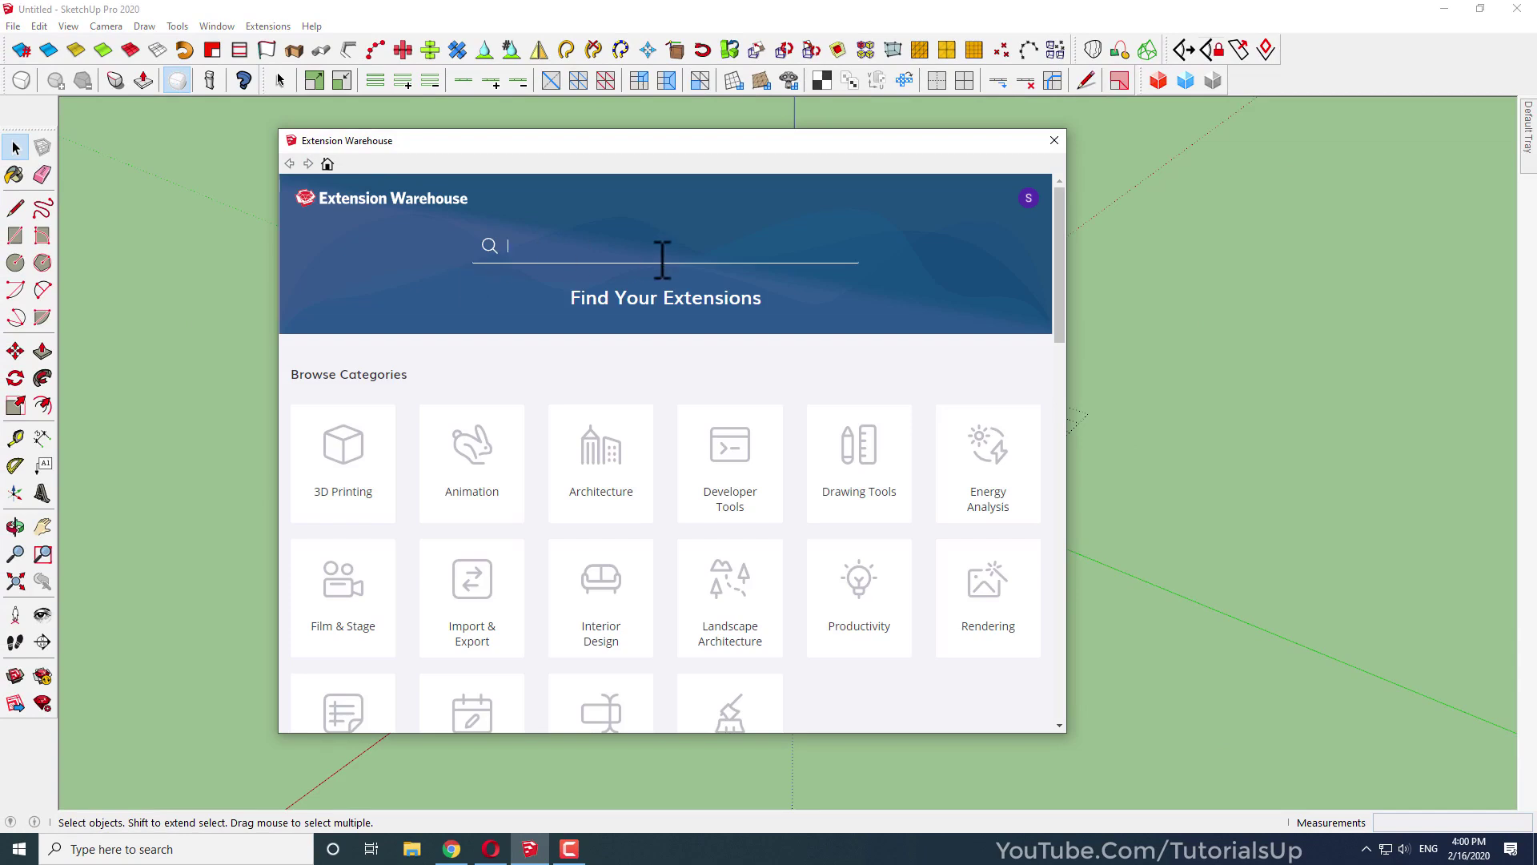
{"action": "scroll", "coordinate": [862, 484], "scroll_direction": "down", "scroll_amount": 4}
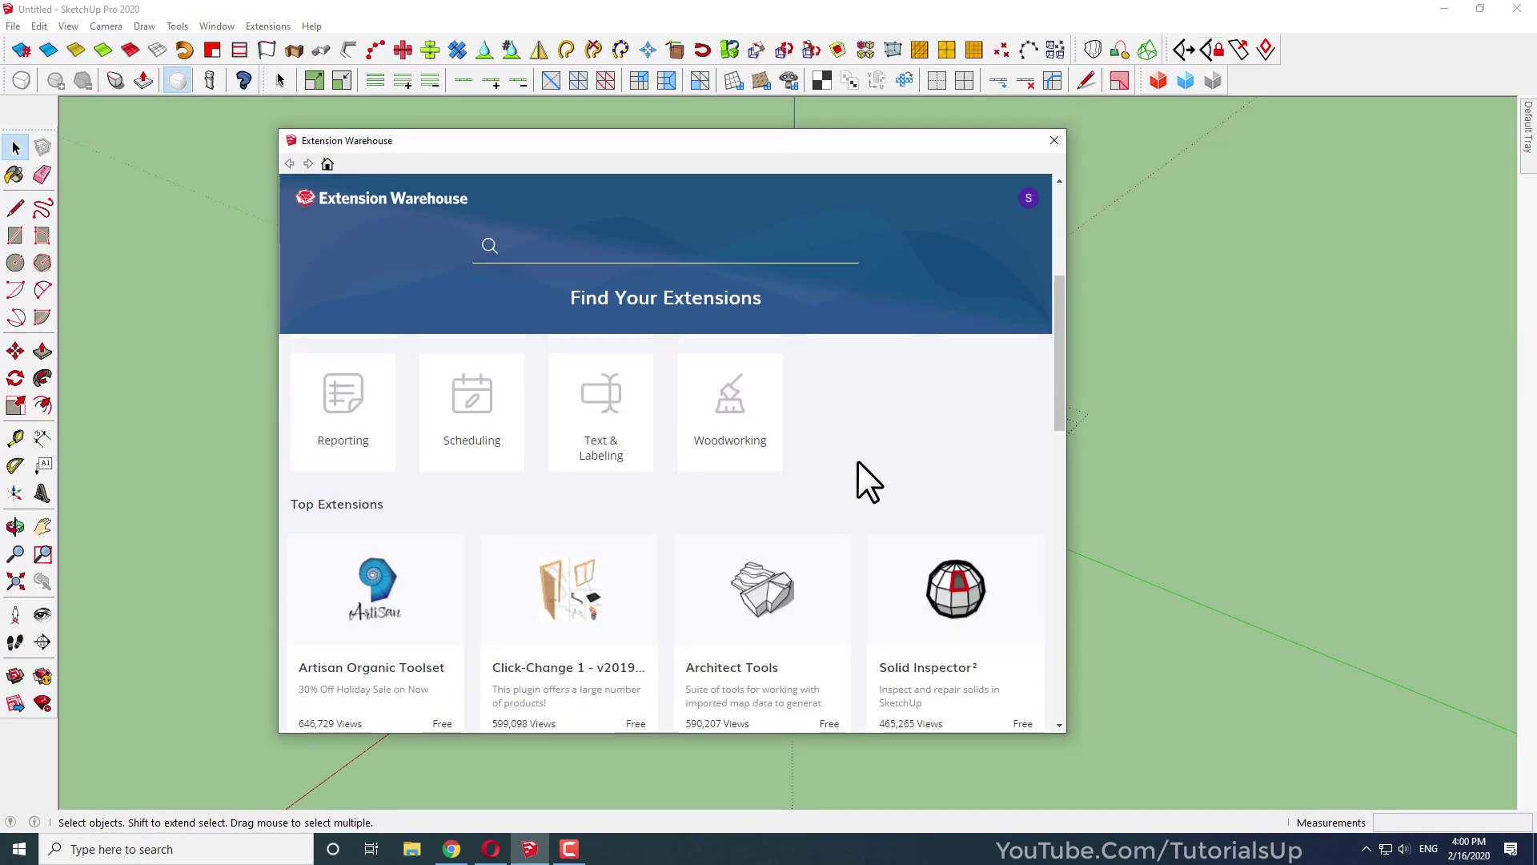
{"action": "scroll", "coordinate": [857, 460], "scroll_direction": "up", "scroll_amount": 4}
{"action": "left_click", "coordinate": [548, 243]}
{"action": "type", "text": "sol"}
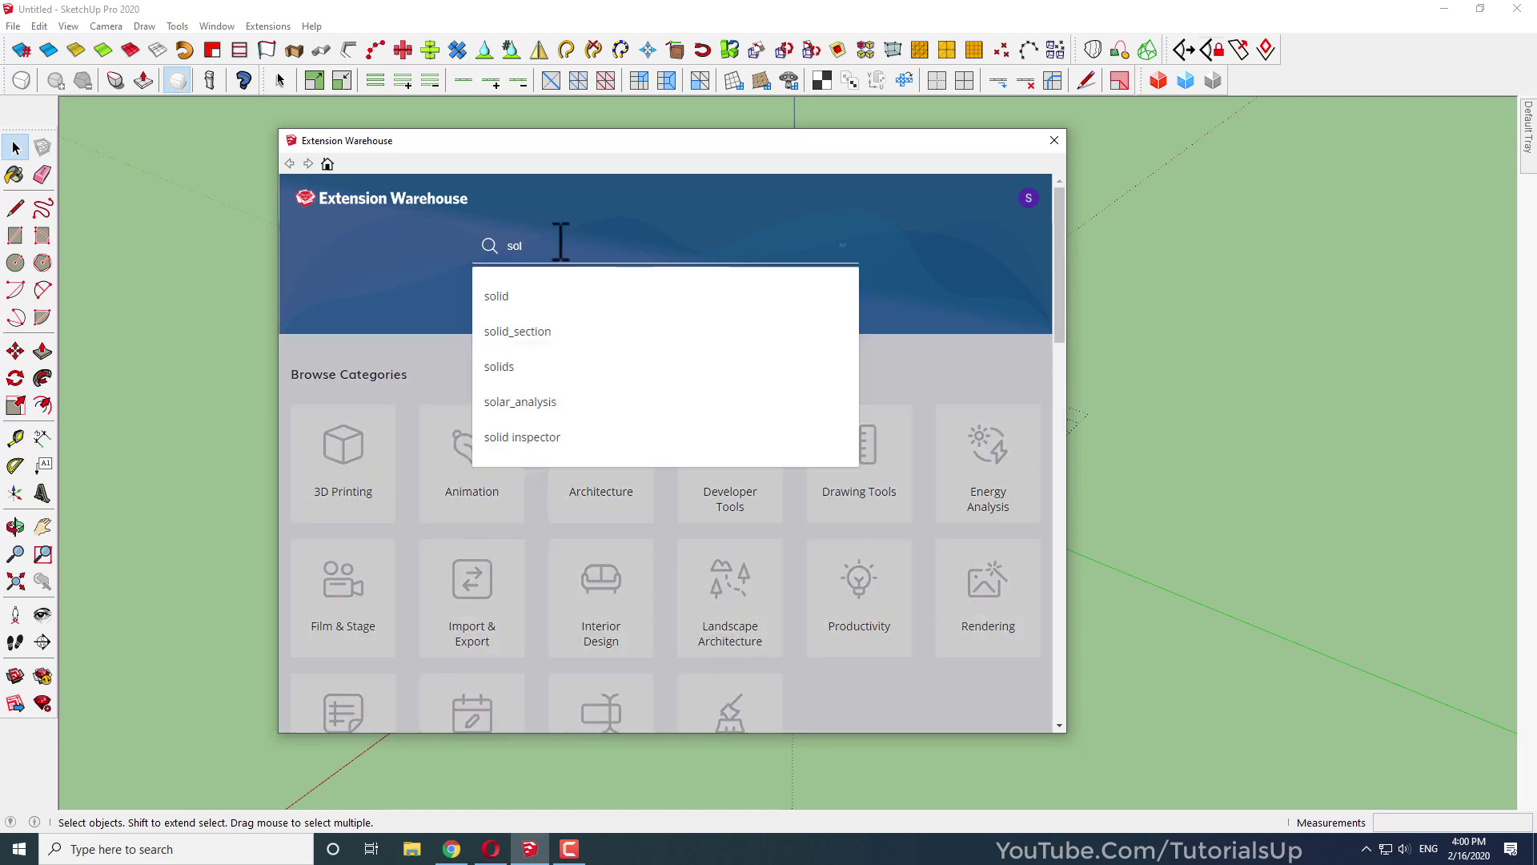
{"action": "left_click", "coordinate": [553, 437]}
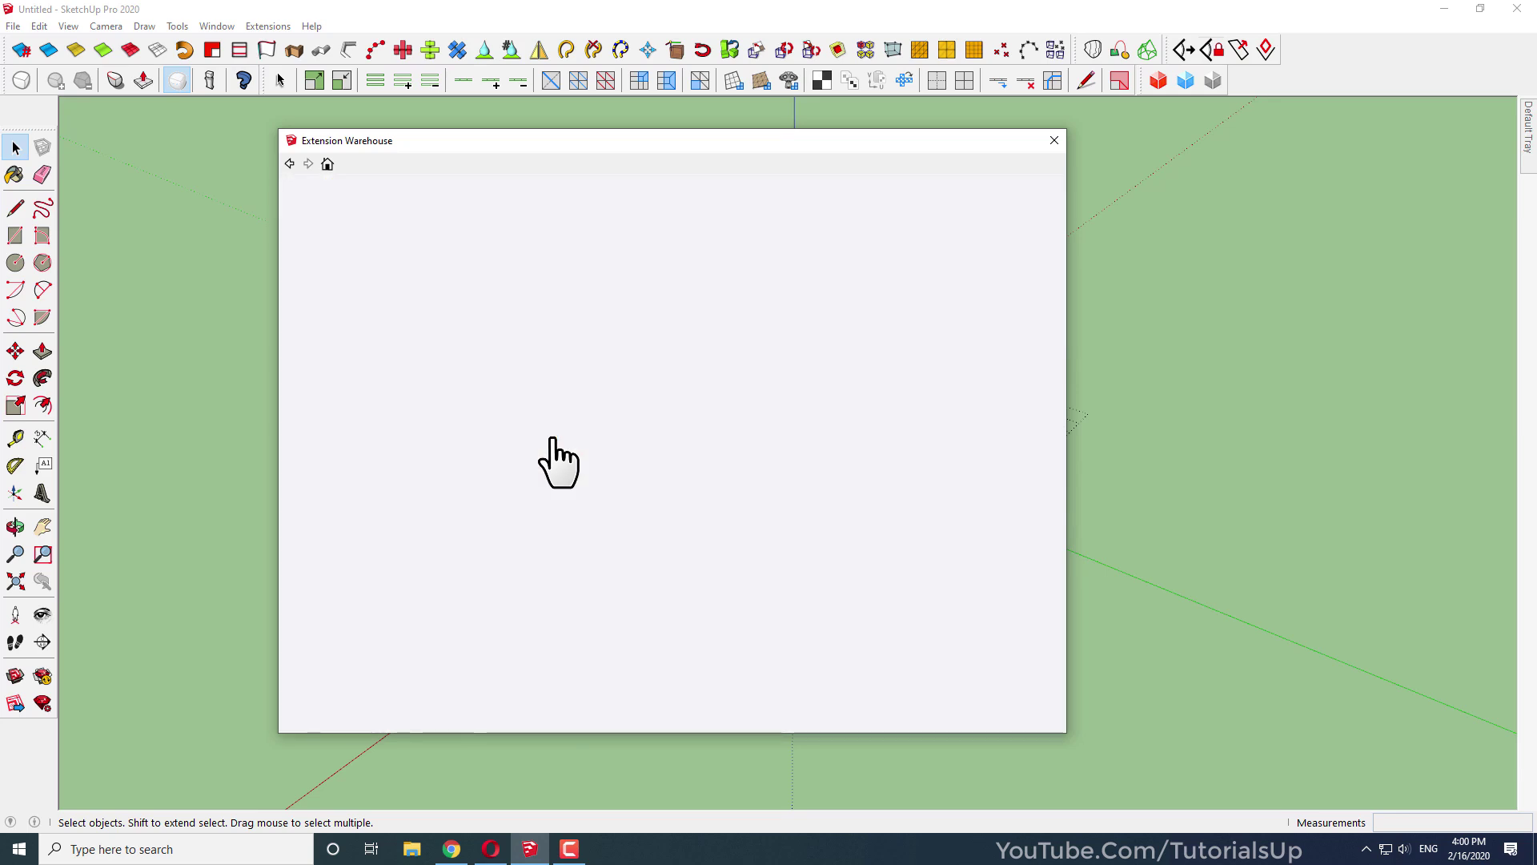
Install Solid Inspector² with filesystem access allowed, close the Extension Warehouse and dock its toolbar beside the ExtensionStore toolbar
{"action": "left_click", "coordinate": [694, 446]}
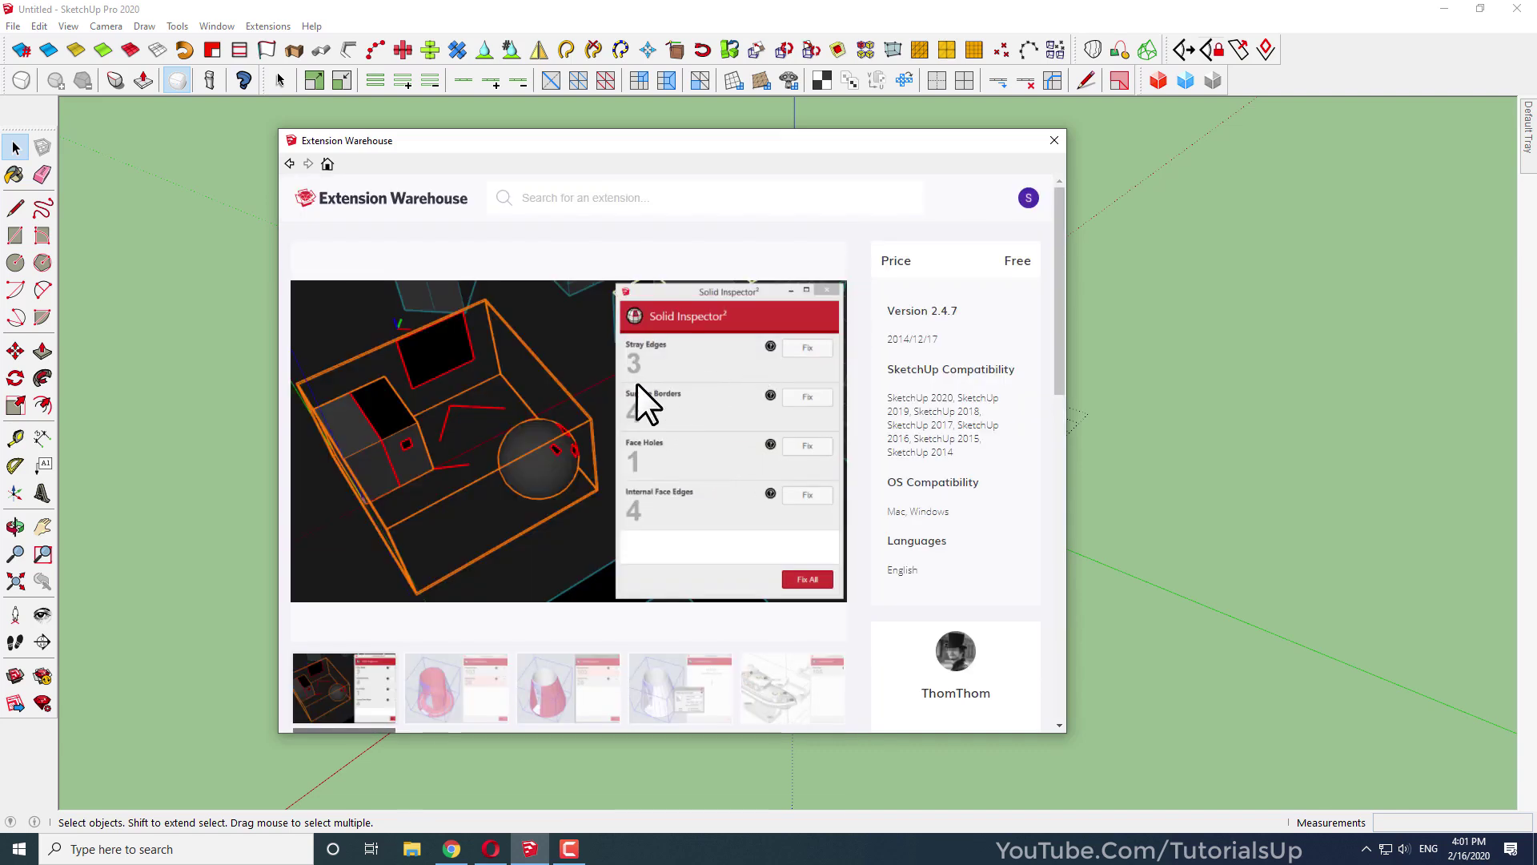
{"action": "scroll", "coordinate": [636, 382], "scroll_direction": "down", "scroll_amount": 4}
{"action": "left_click", "coordinate": [782, 516]}
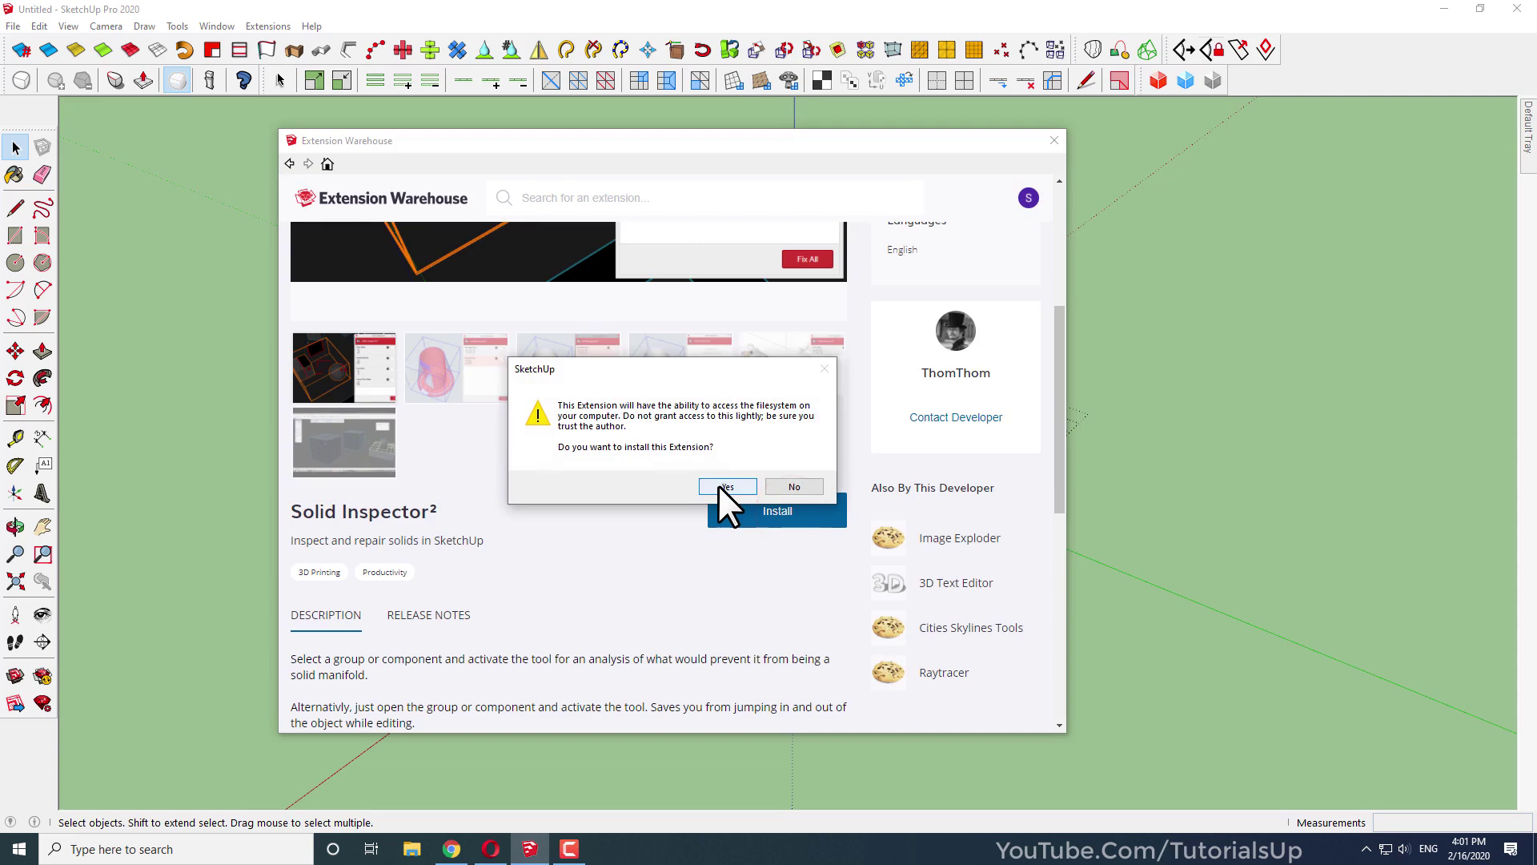
{"action": "left_click", "coordinate": [725, 486]}
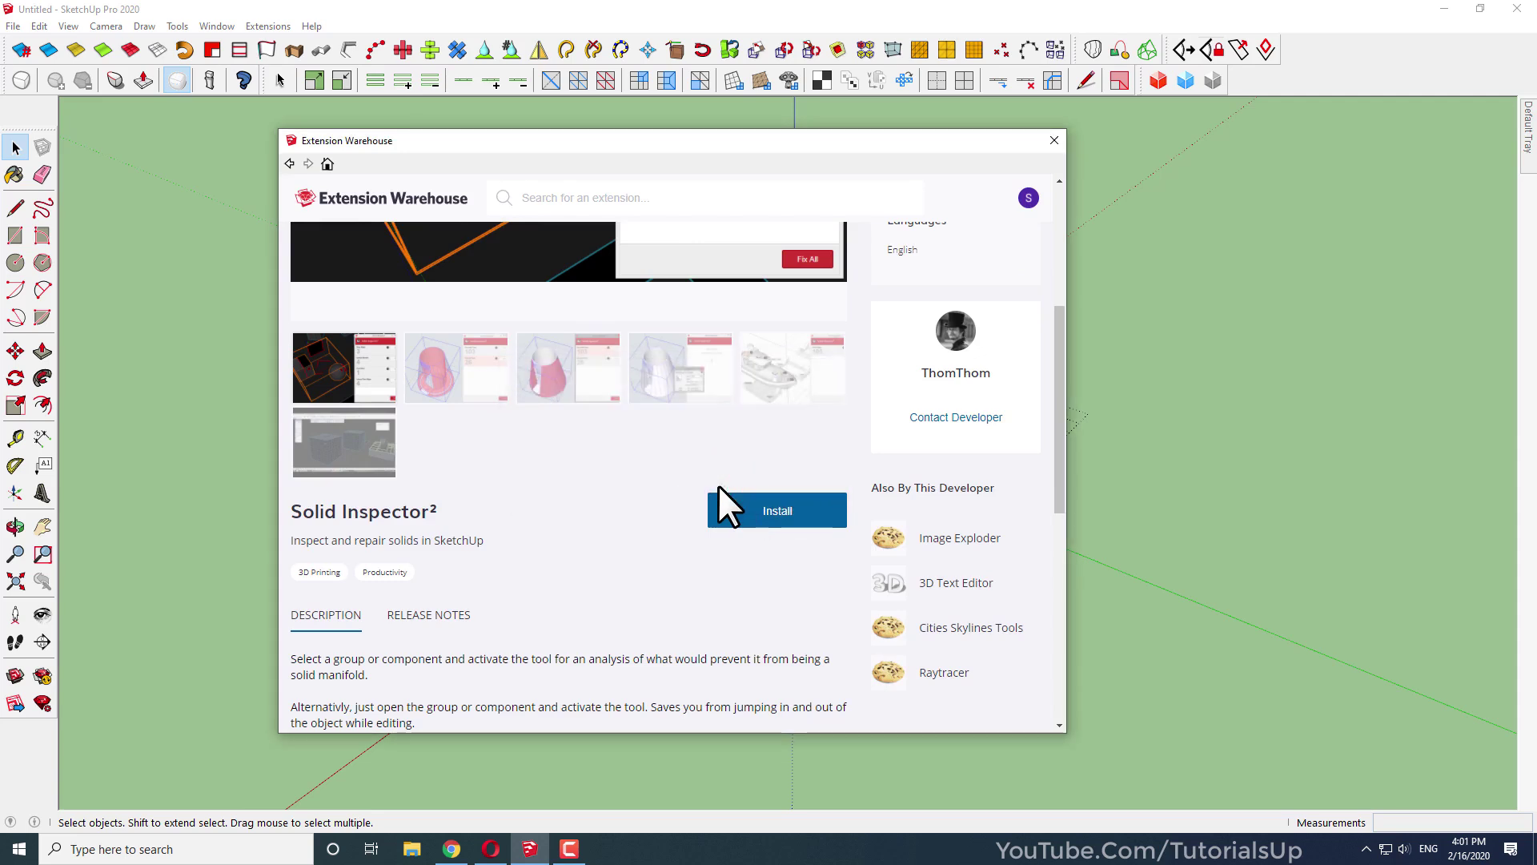
{"action": "left_click", "coordinate": [784, 474]}
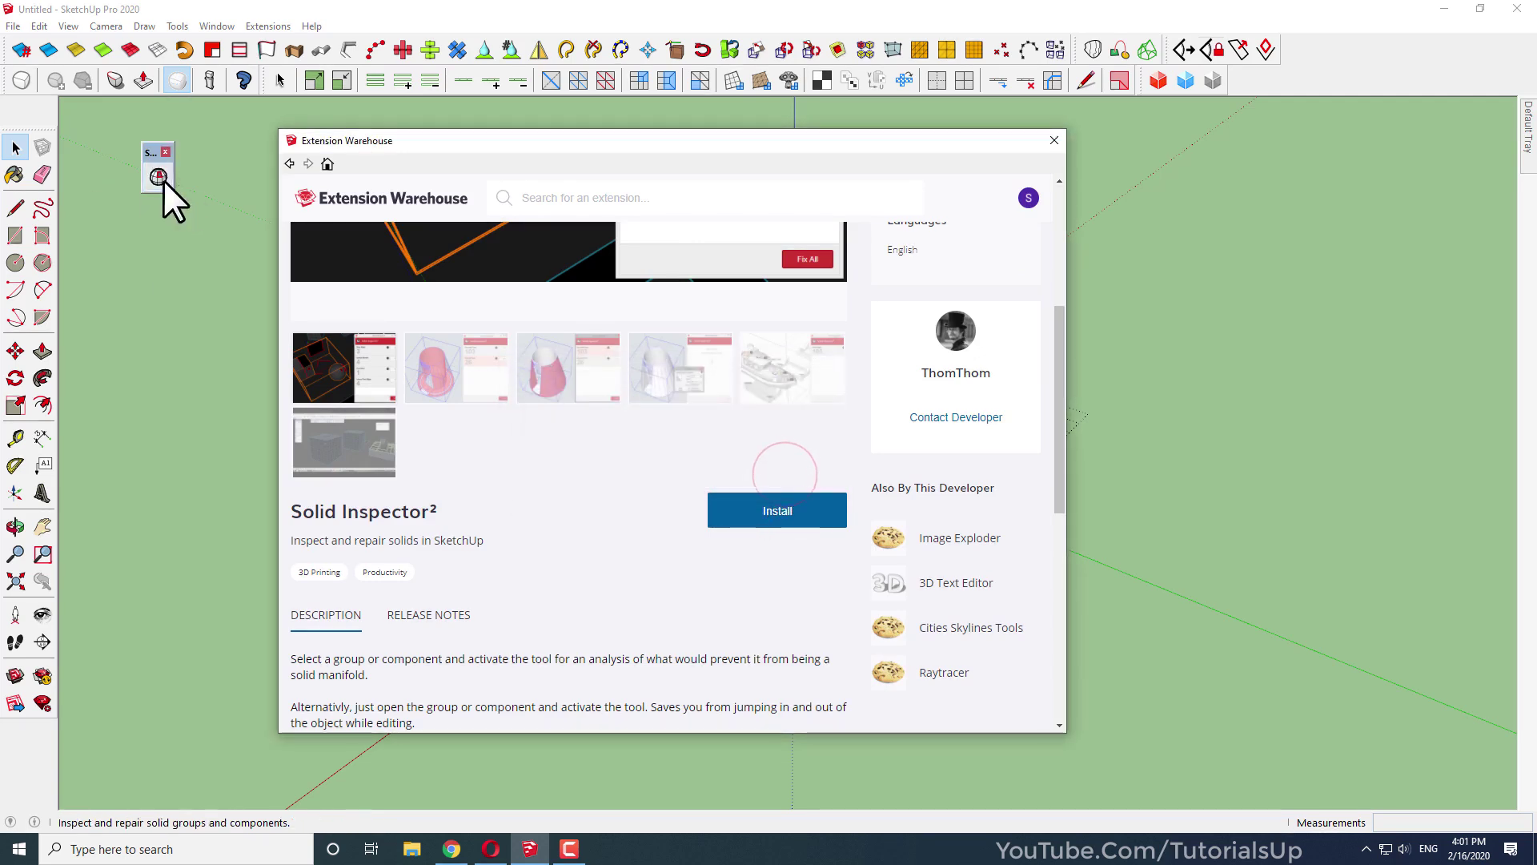
{"action": "left_click", "coordinate": [1054, 140]}
{"action": "left_click_drag", "start_coordinate": [152, 149], "coordinate": [1246, 80]}
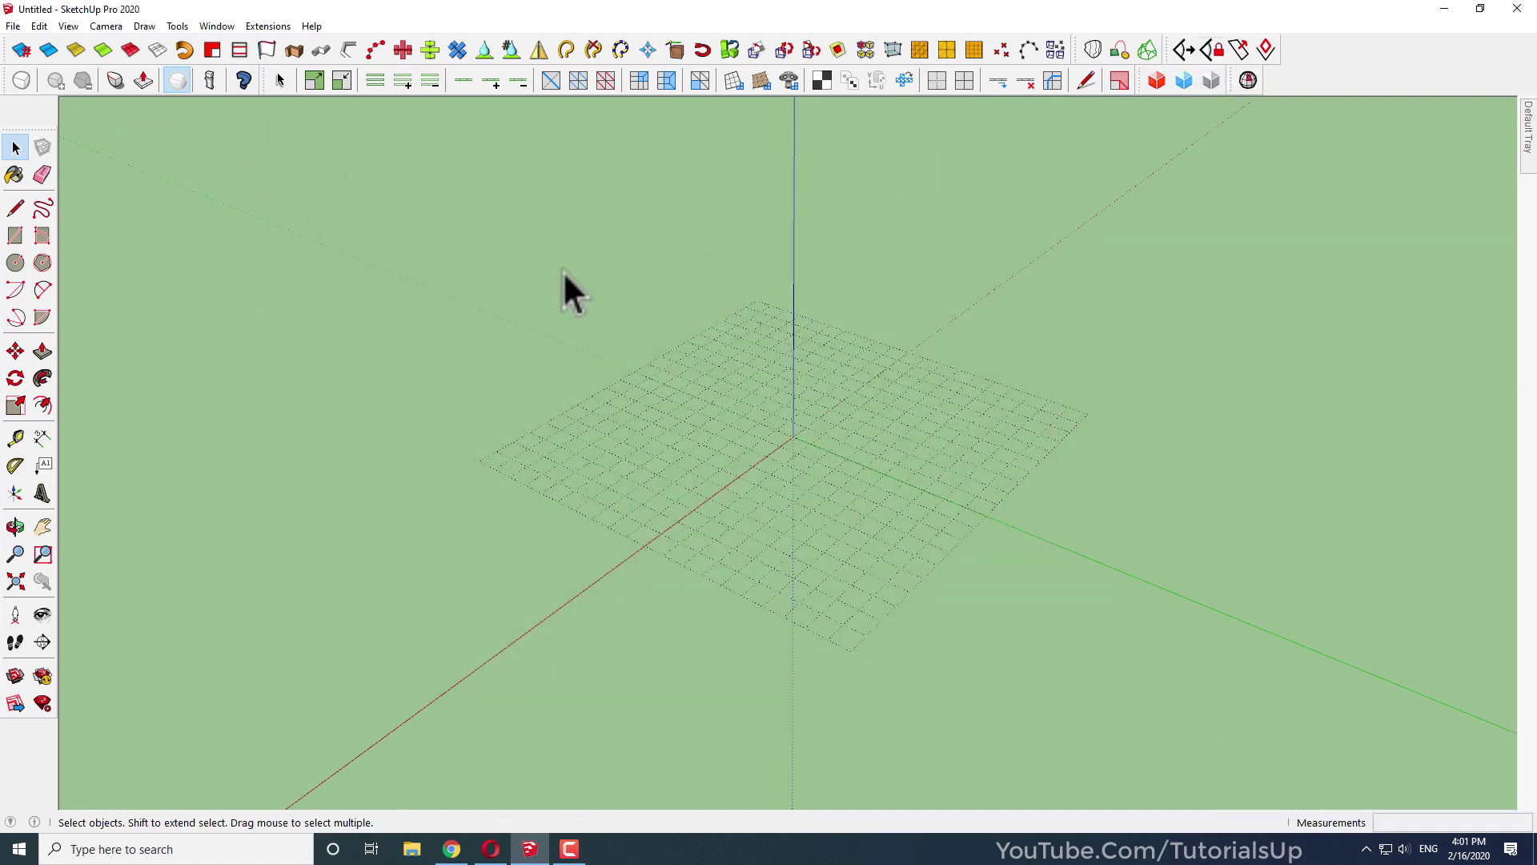
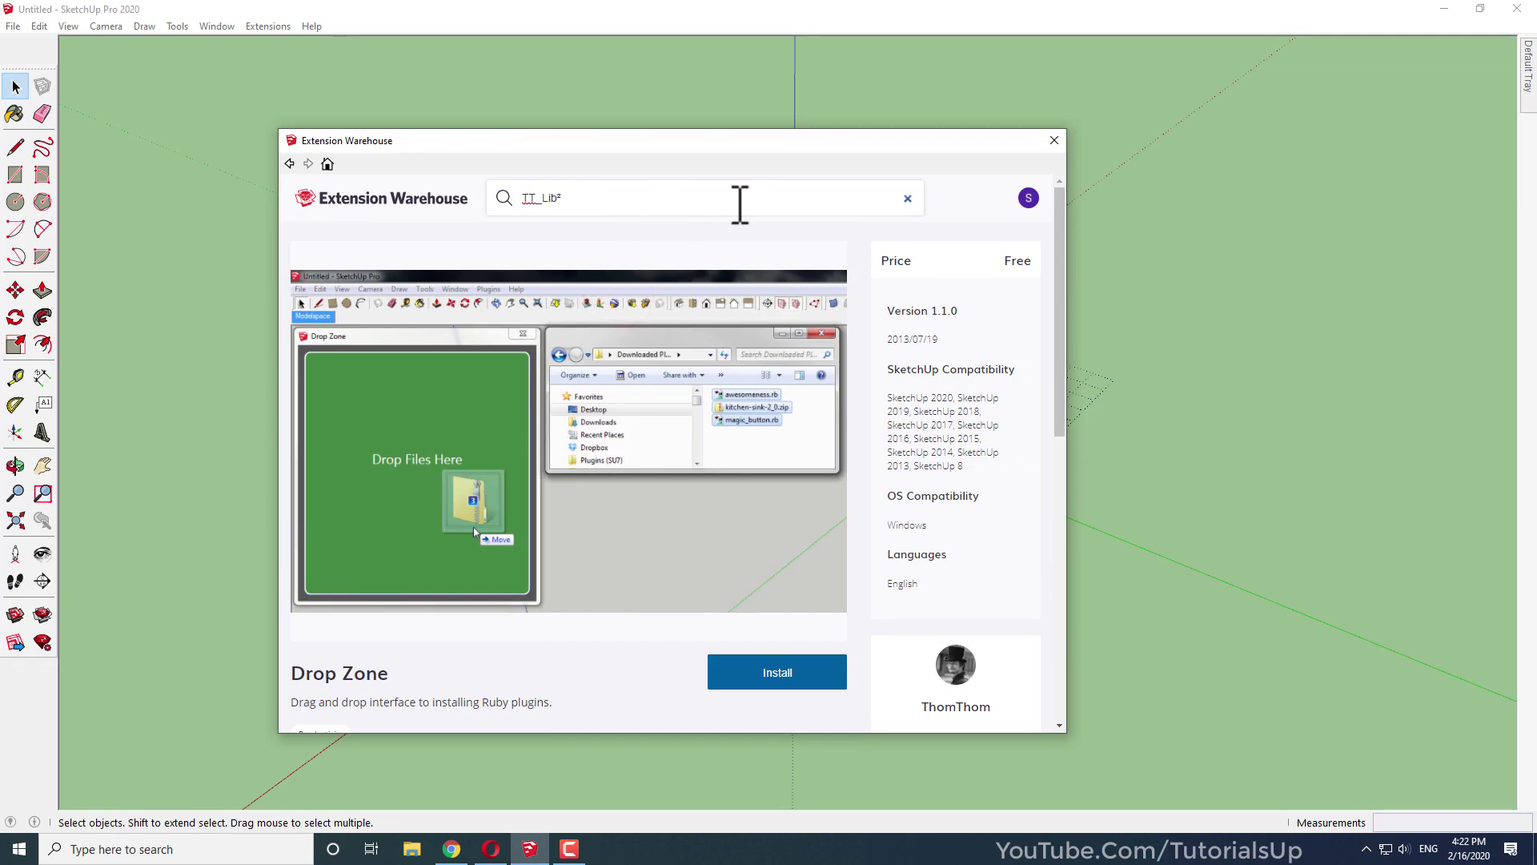
Search the Extension Warehouse for TT_Lib² and install it with filesystem access allowed
{"action": "key", "text": "Return"}
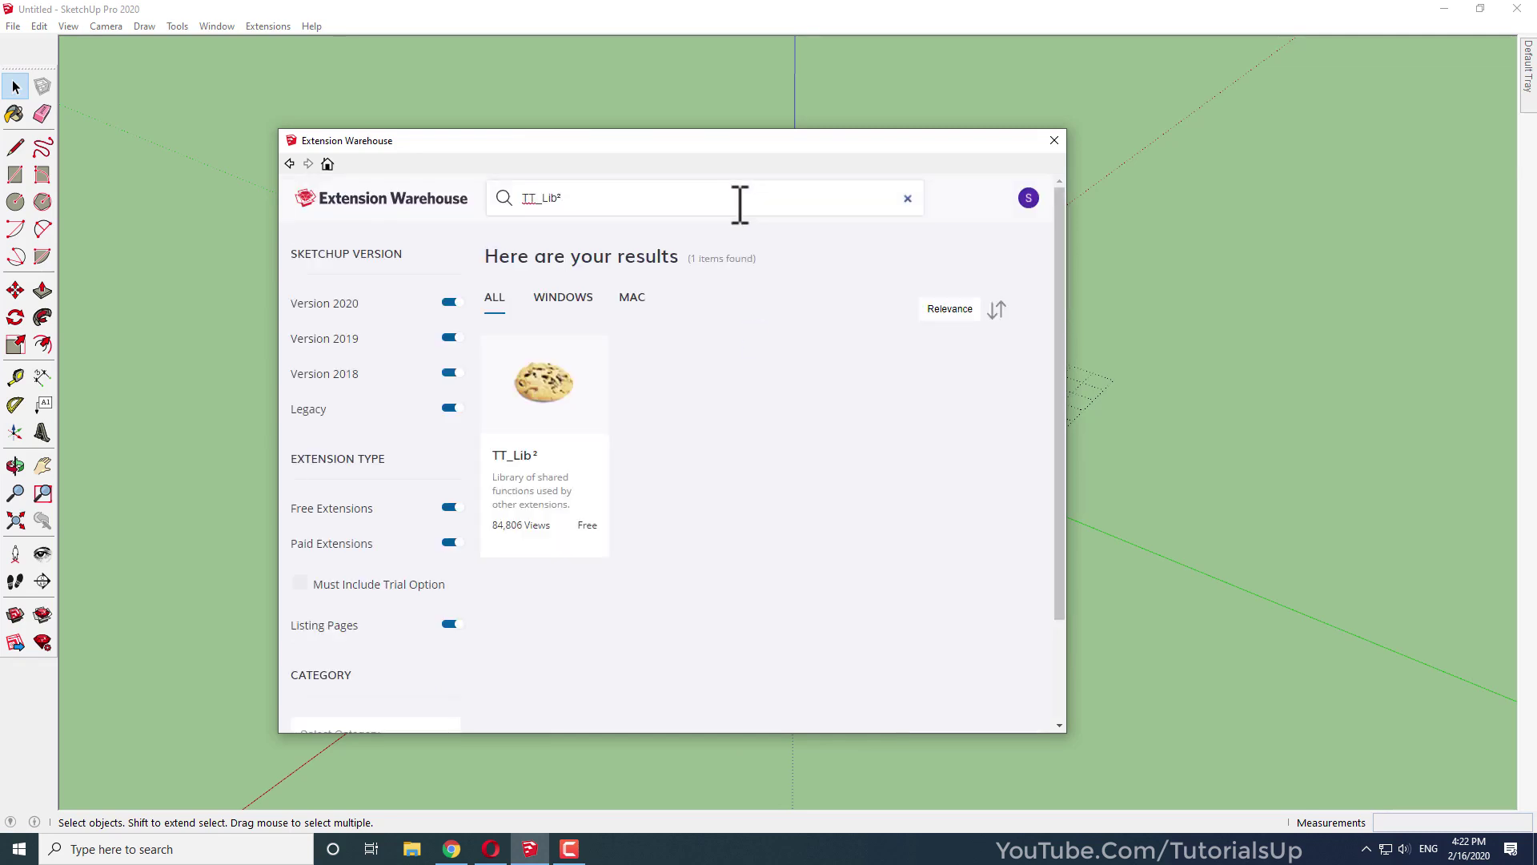
{"action": "left_click", "coordinate": [570, 483]}
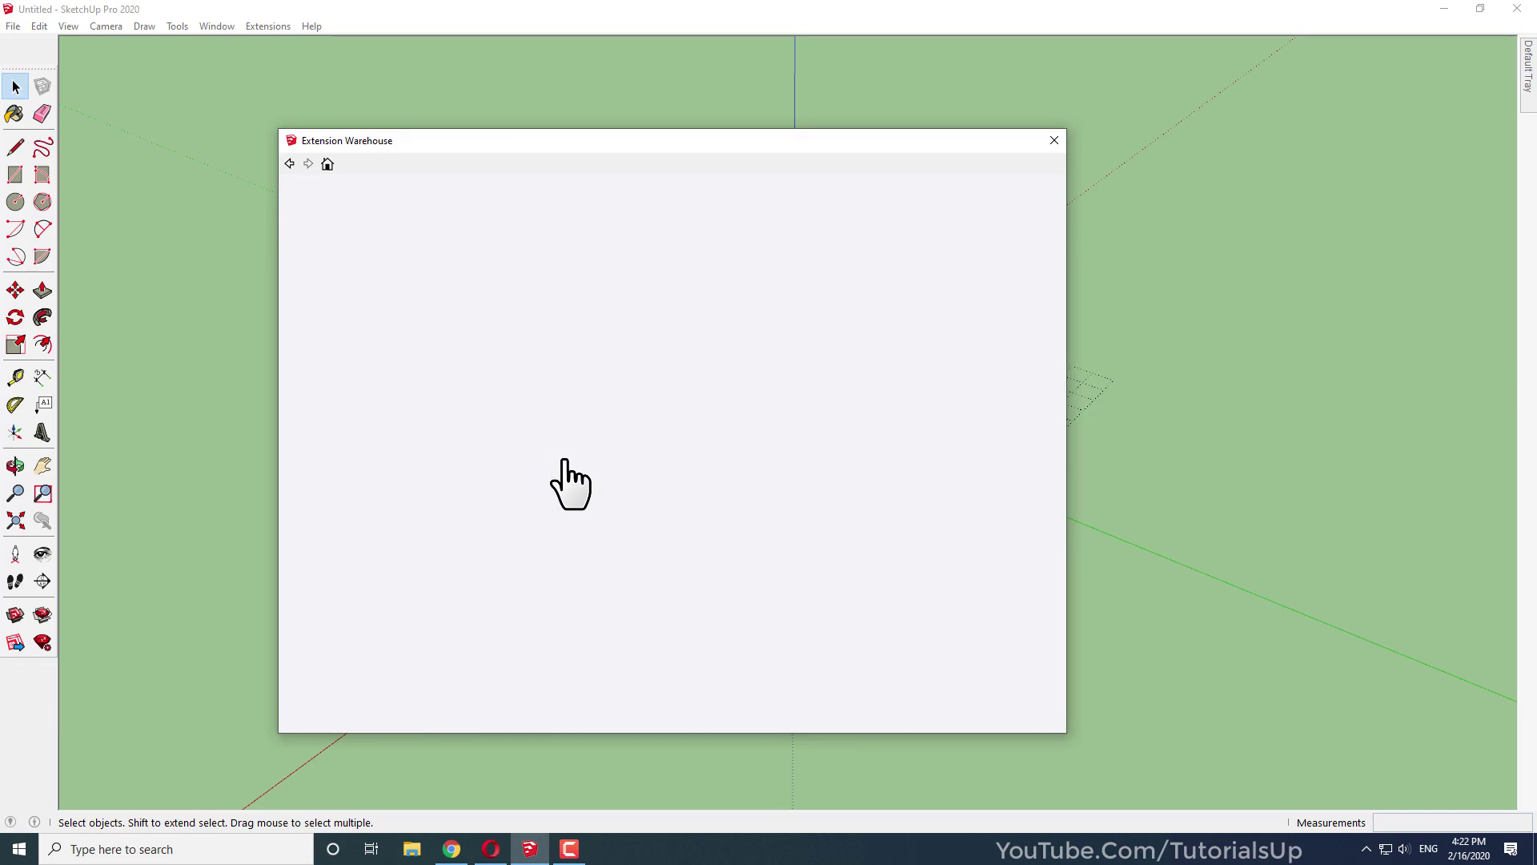
{"action": "scroll", "coordinate": [748, 362], "scroll_direction": "down", "scroll_amount": 3}
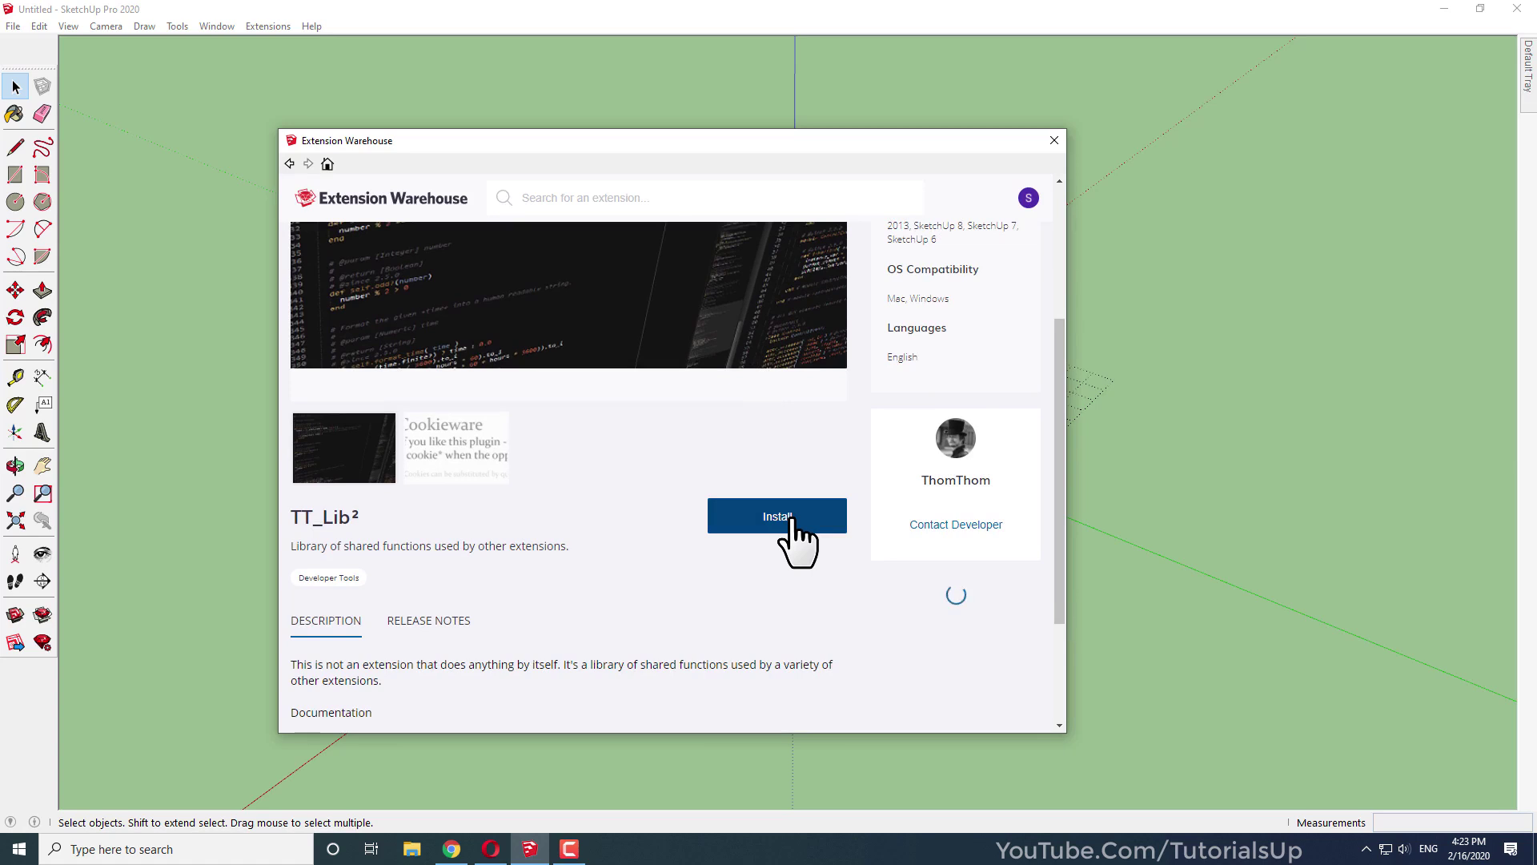
{"action": "left_click", "coordinate": [791, 519]}
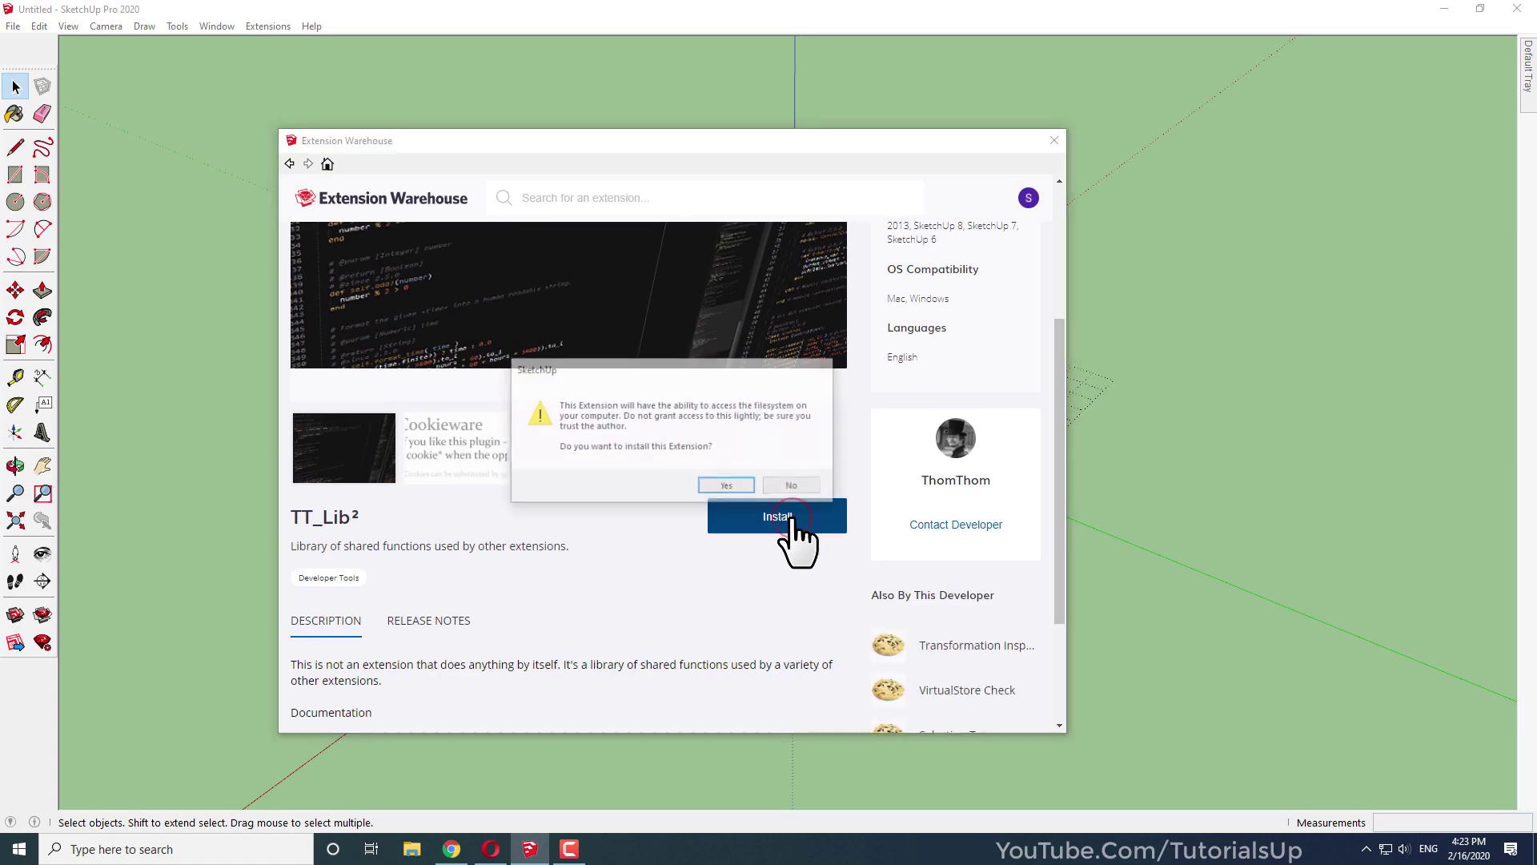
{"action": "left_click", "coordinate": [738, 485]}
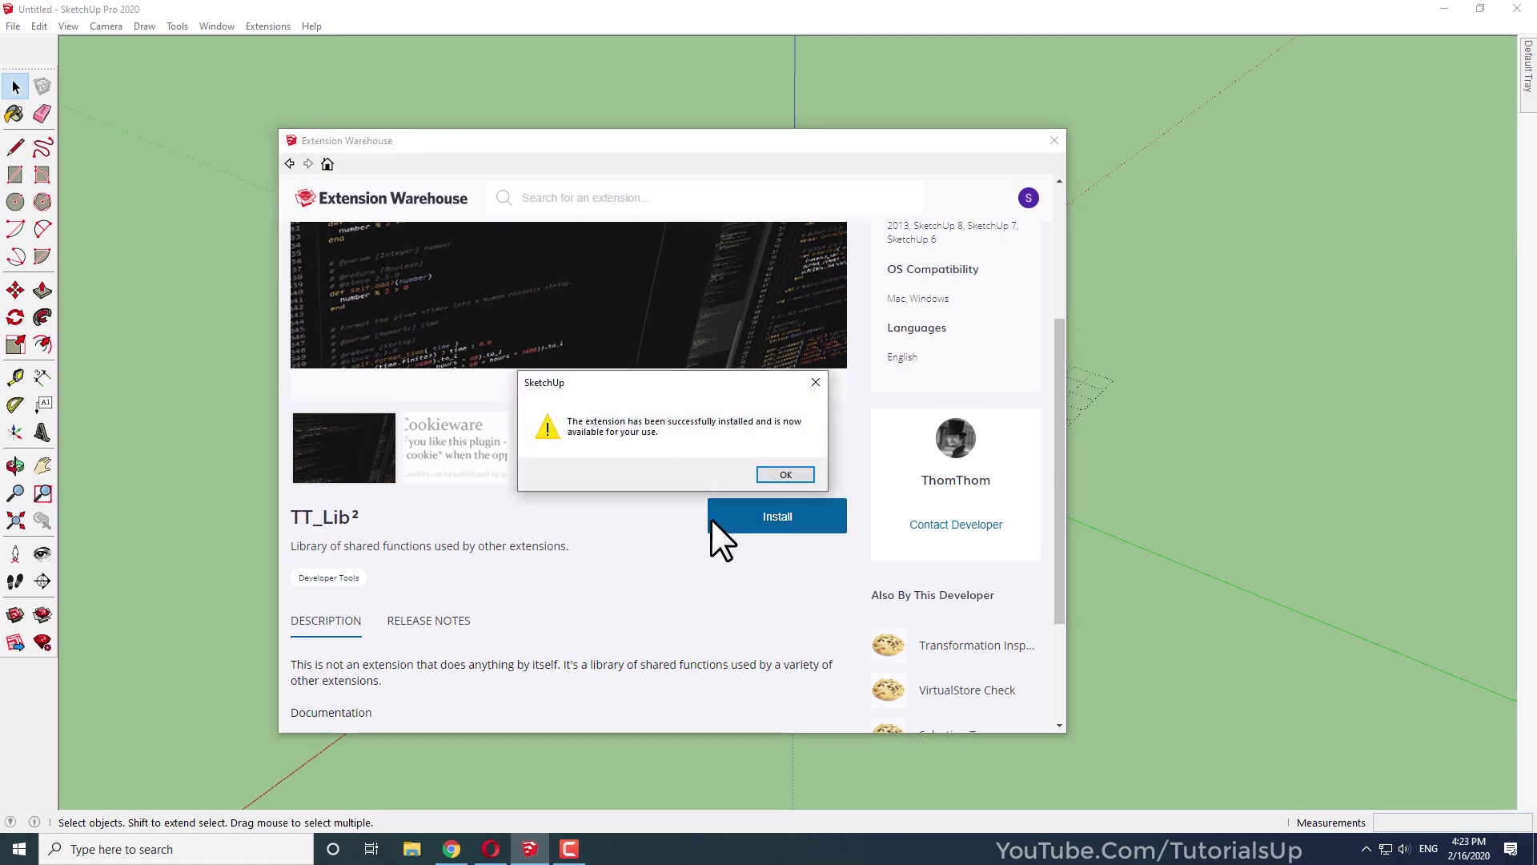
{"action": "left_click", "coordinate": [767, 474]}
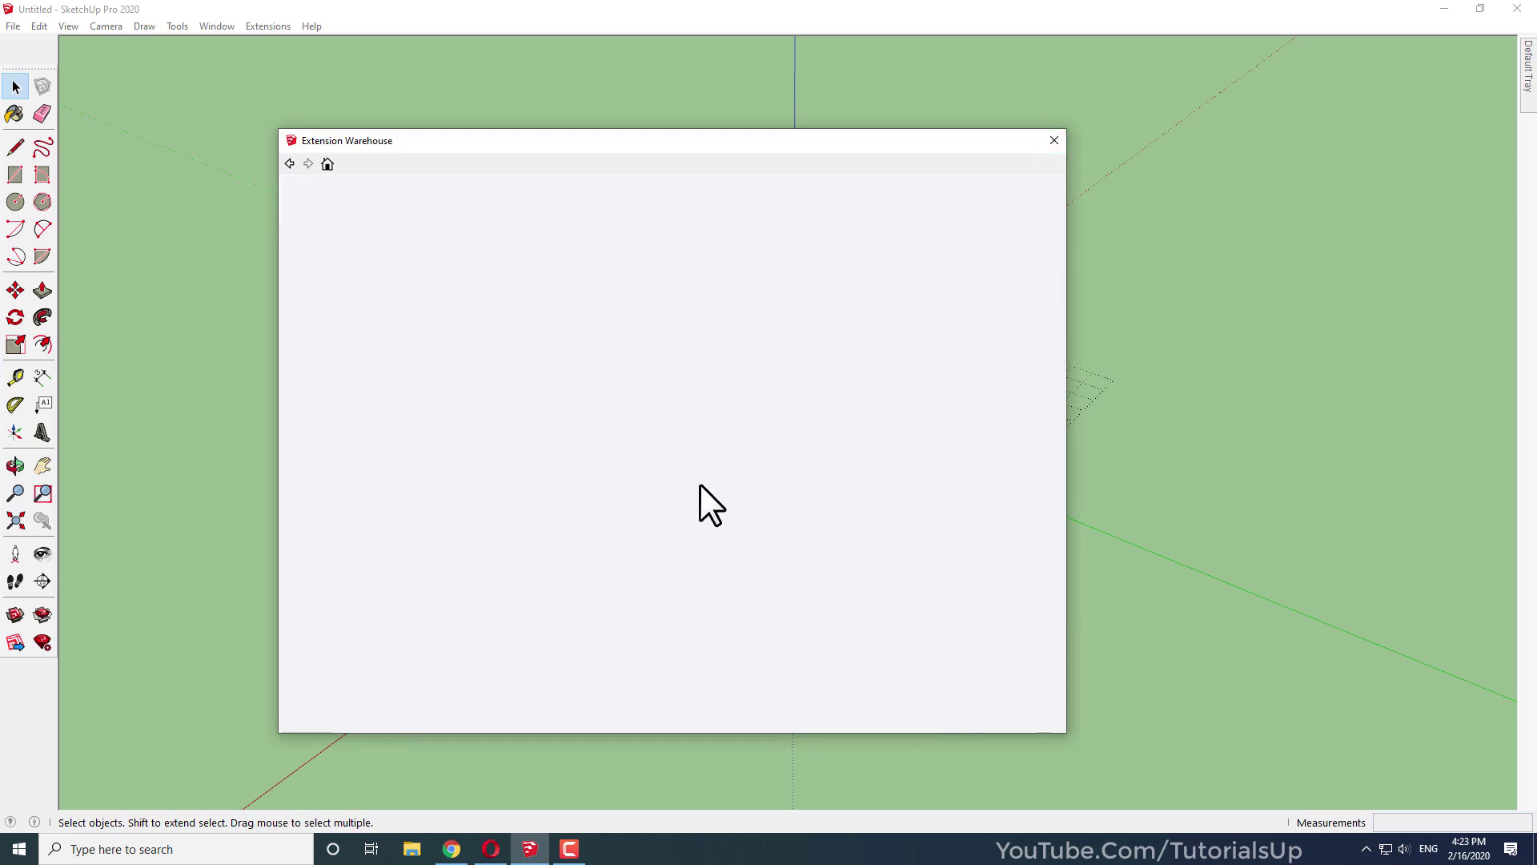
Close the Extension Warehouse, check the Window commands for Drop Zone and exit SketchUp so it can be restarted
{"action": "left_click", "coordinate": [1054, 141]}
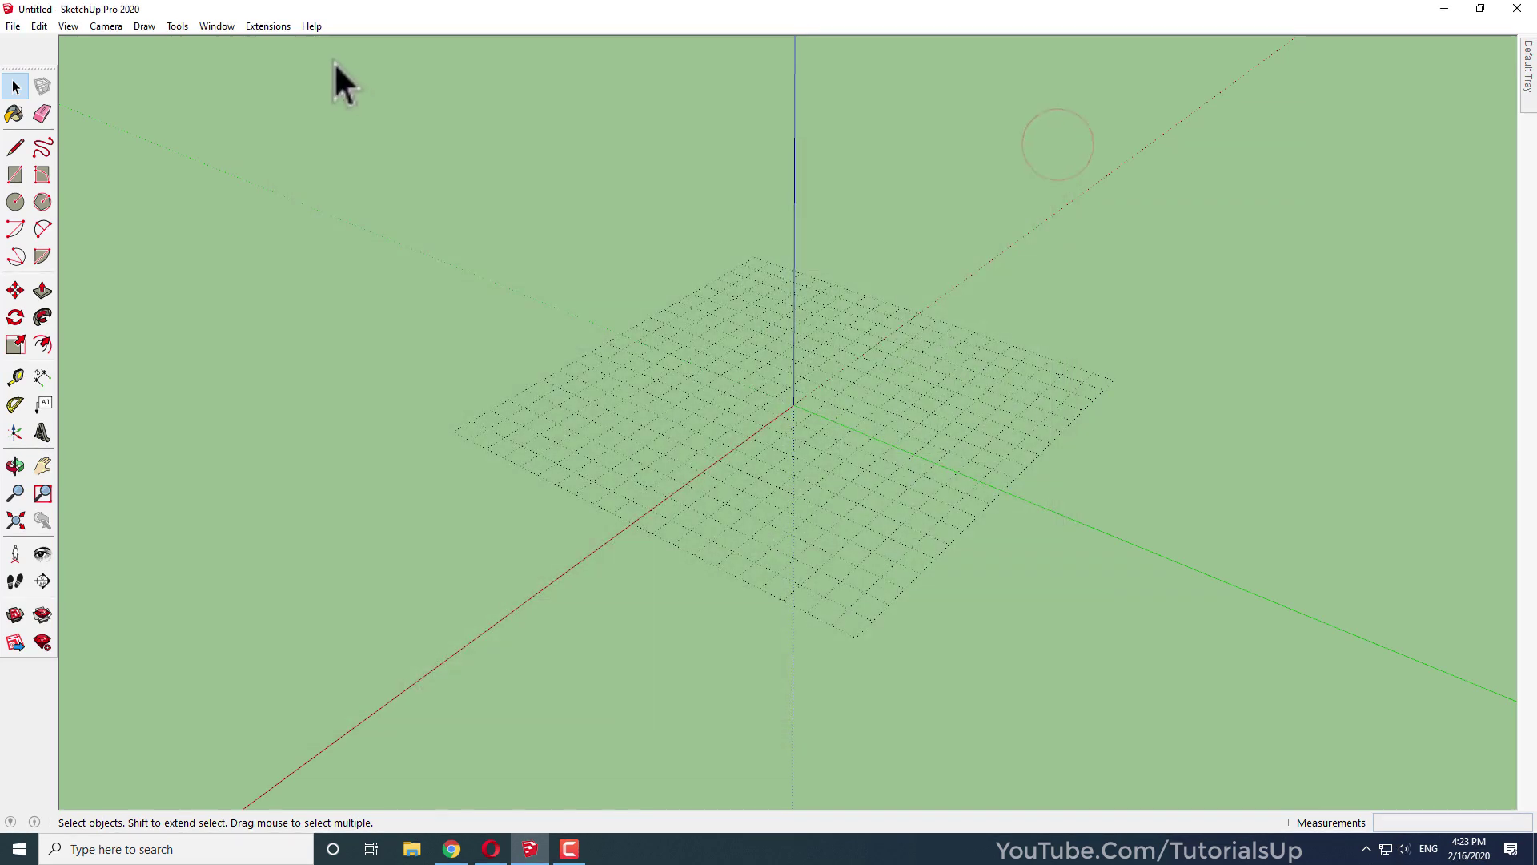
{"action": "left_click", "coordinate": [210, 28]}
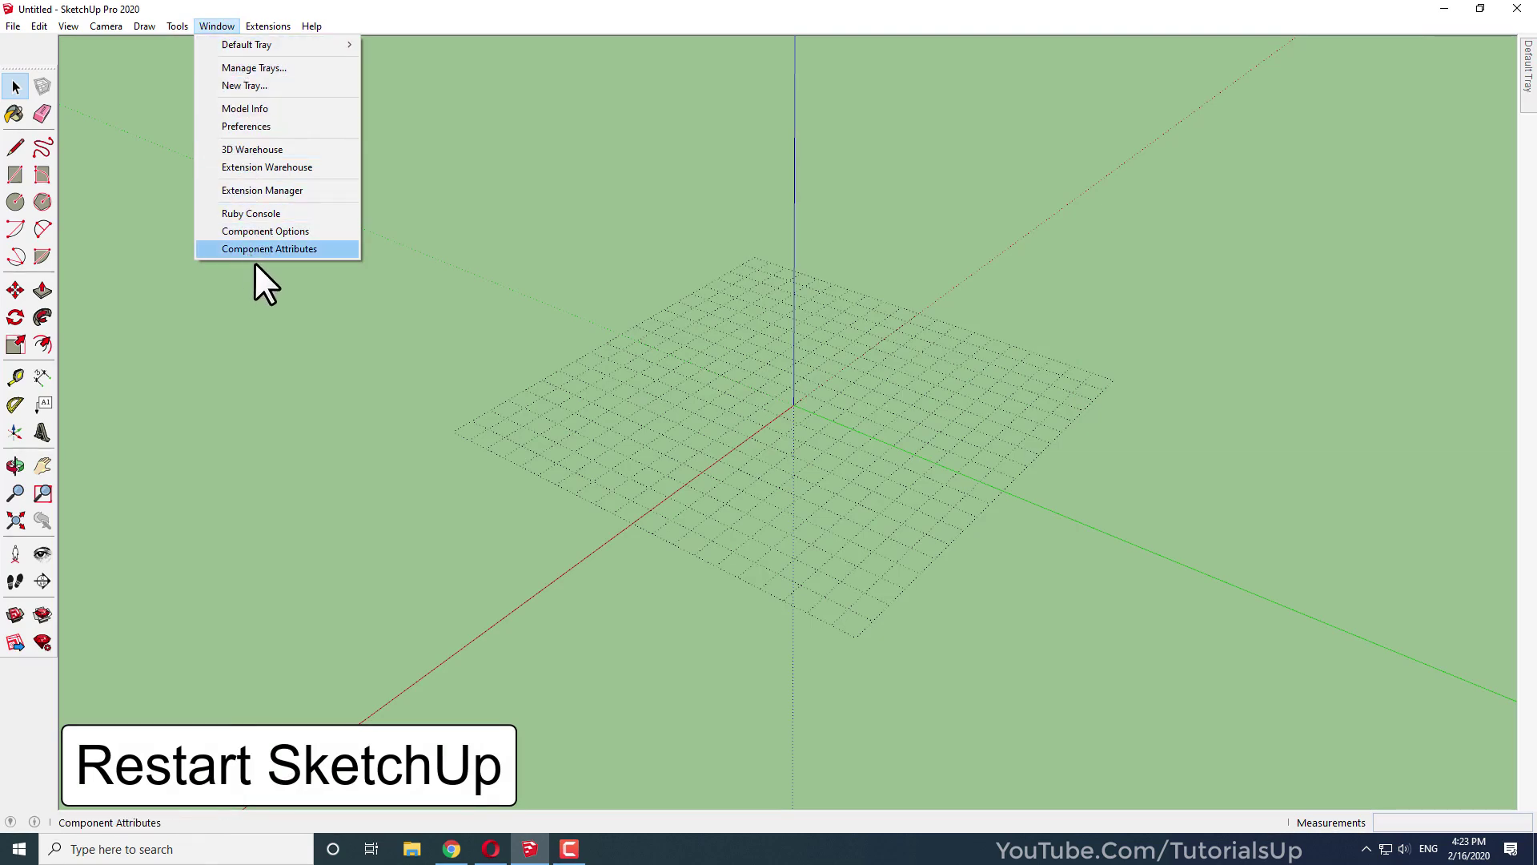
{"action": "left_click", "coordinate": [253, 335]}
{"action": "left_click", "coordinate": [1517, 8]}
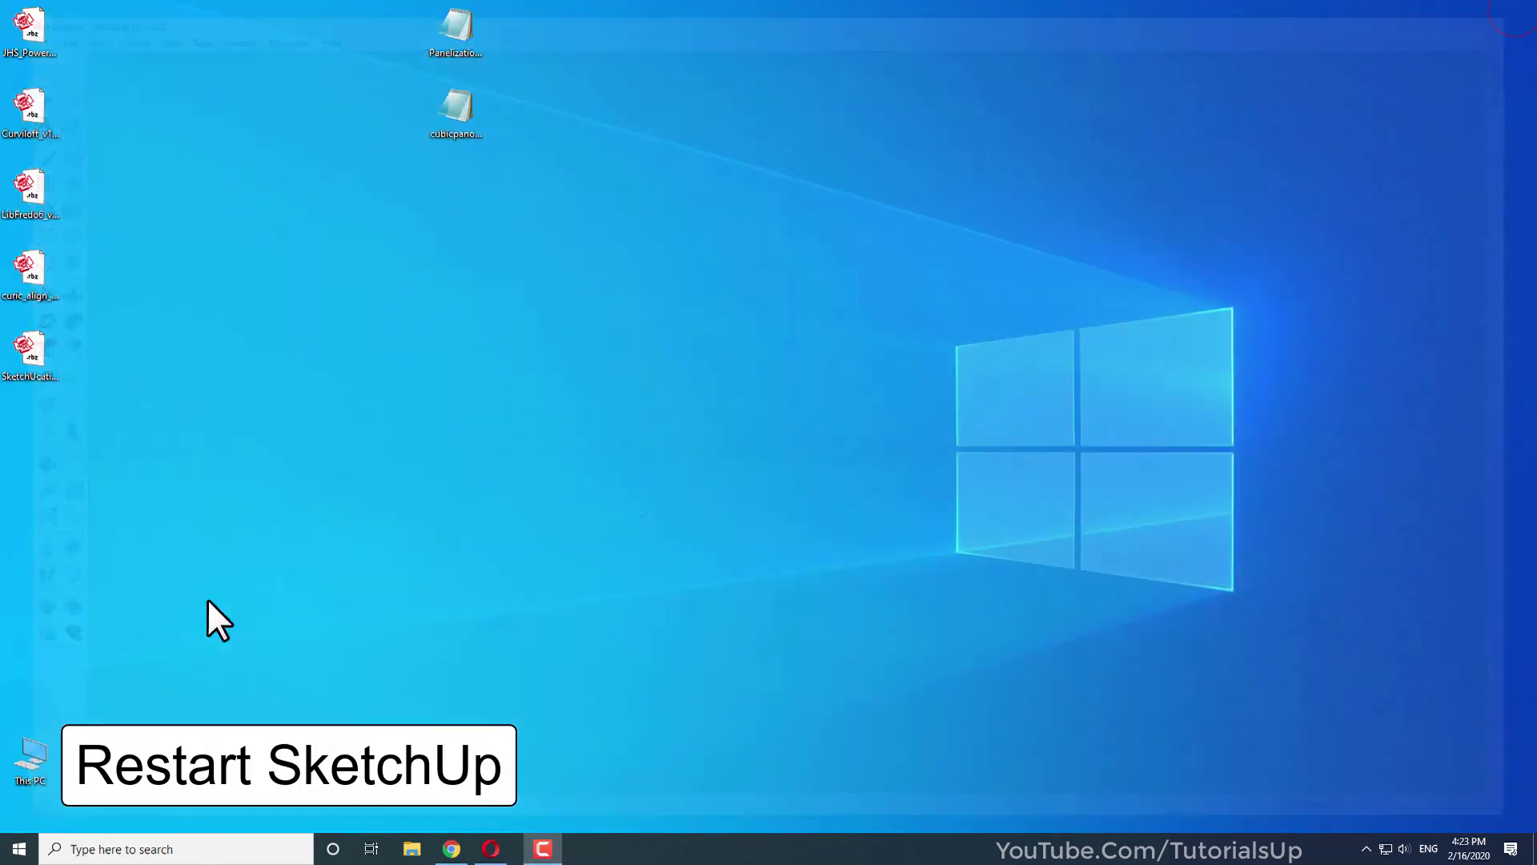
Start SketchUp Pro 2020, open the Drop Zone window and move it to the middle of the modelling area
{"action": "left_click", "coordinate": [9, 854]}
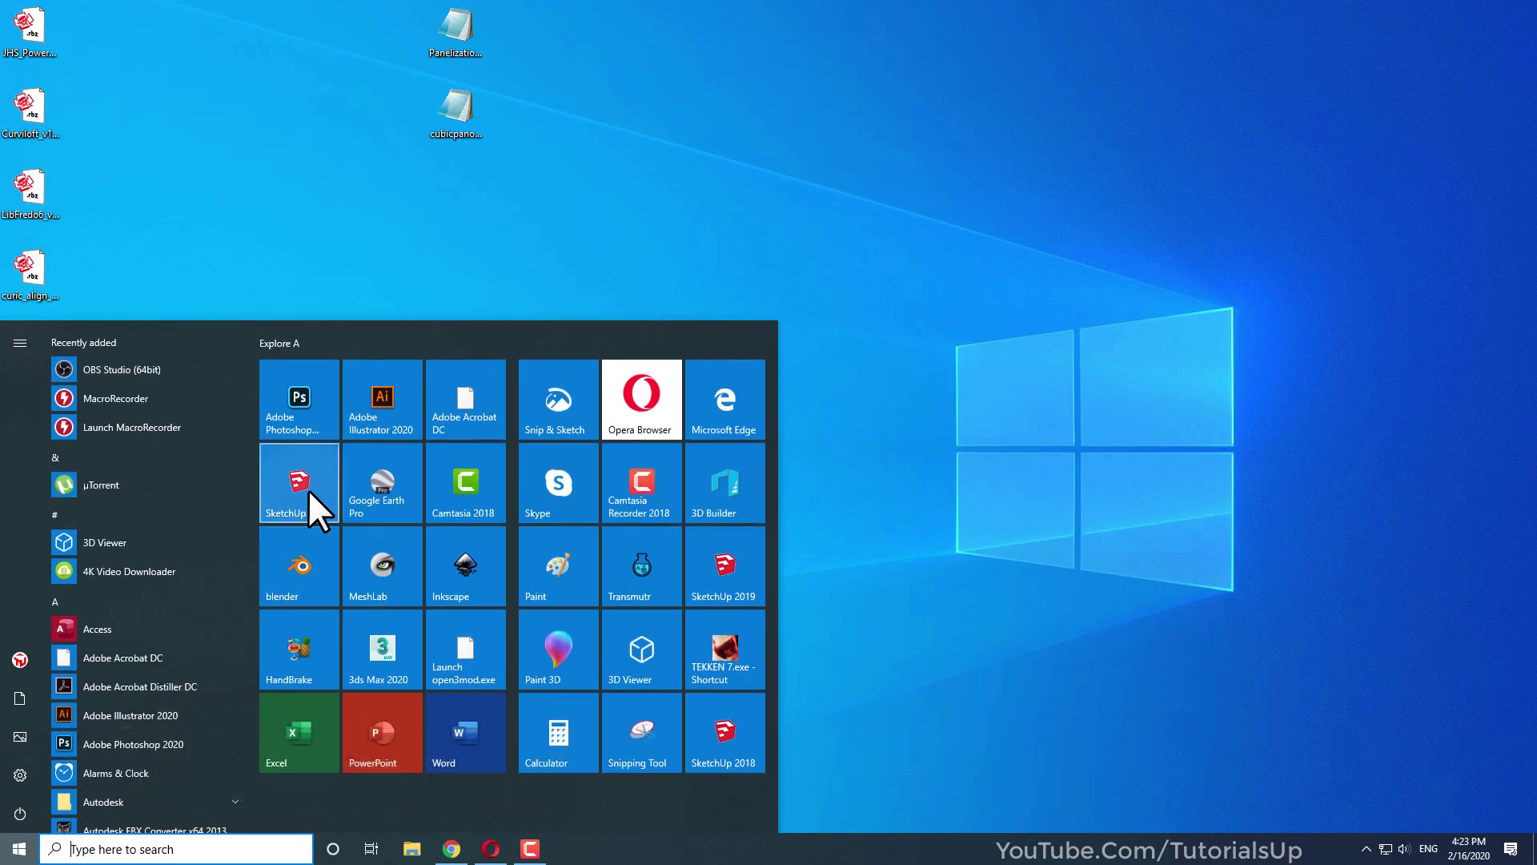
{"action": "left_click", "coordinate": [309, 491]}
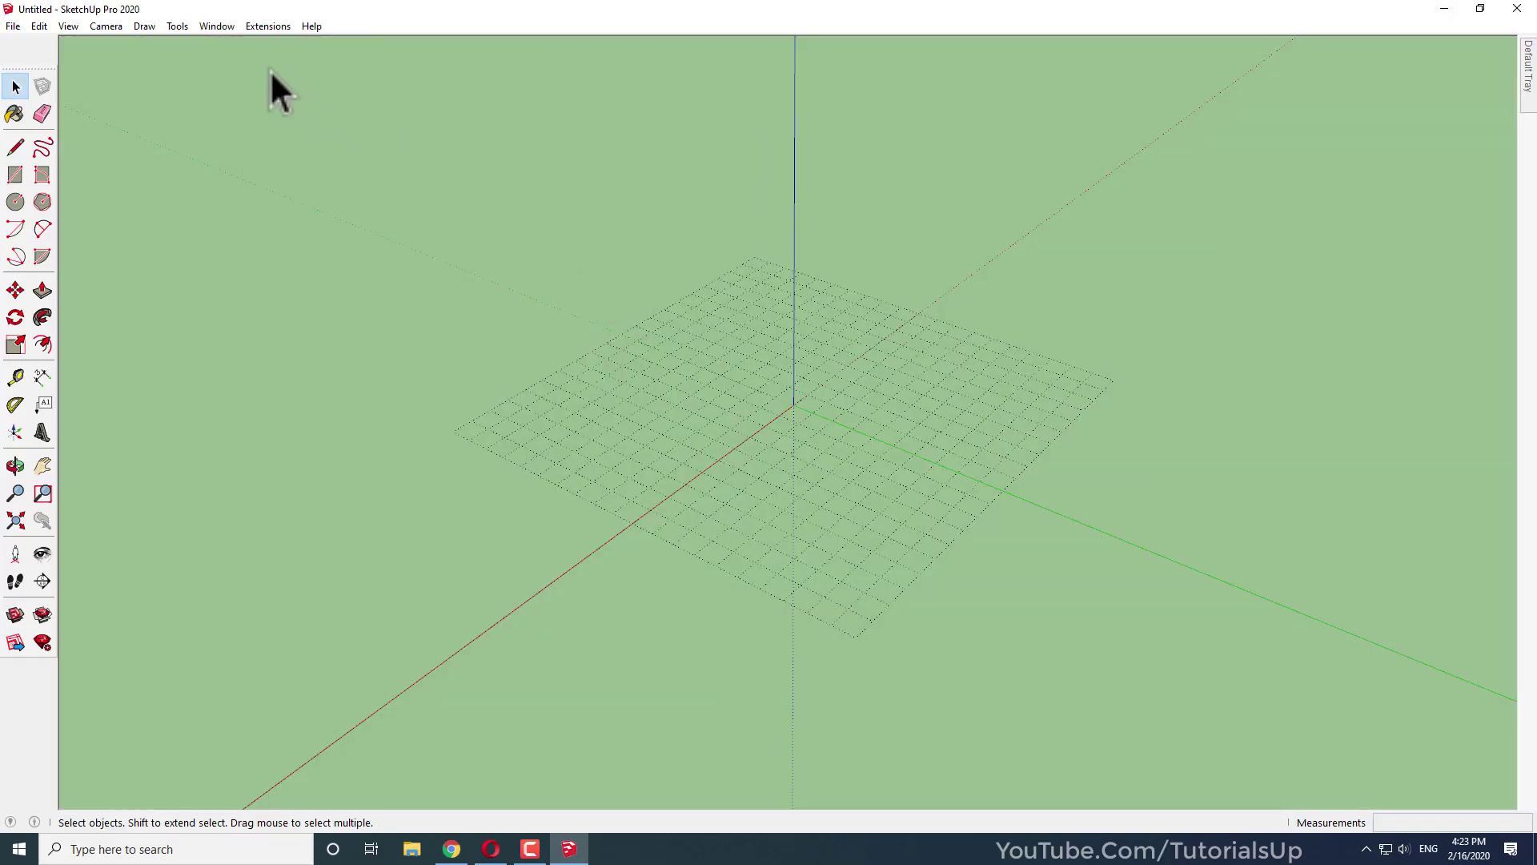
{"action": "left_click", "coordinate": [213, 27]}
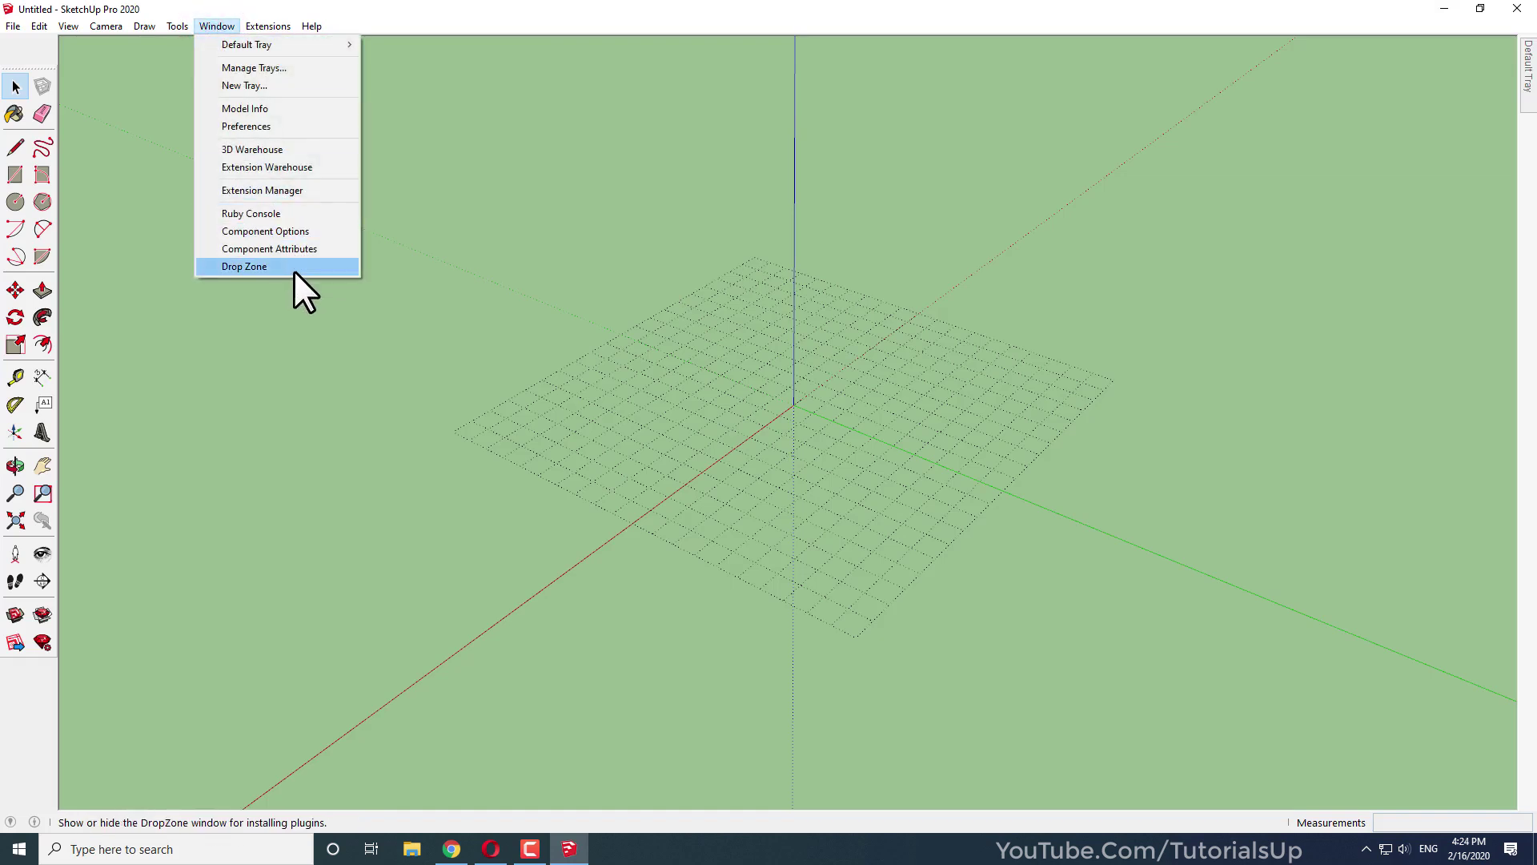
{"action": "left_click", "coordinate": [333, 264]}
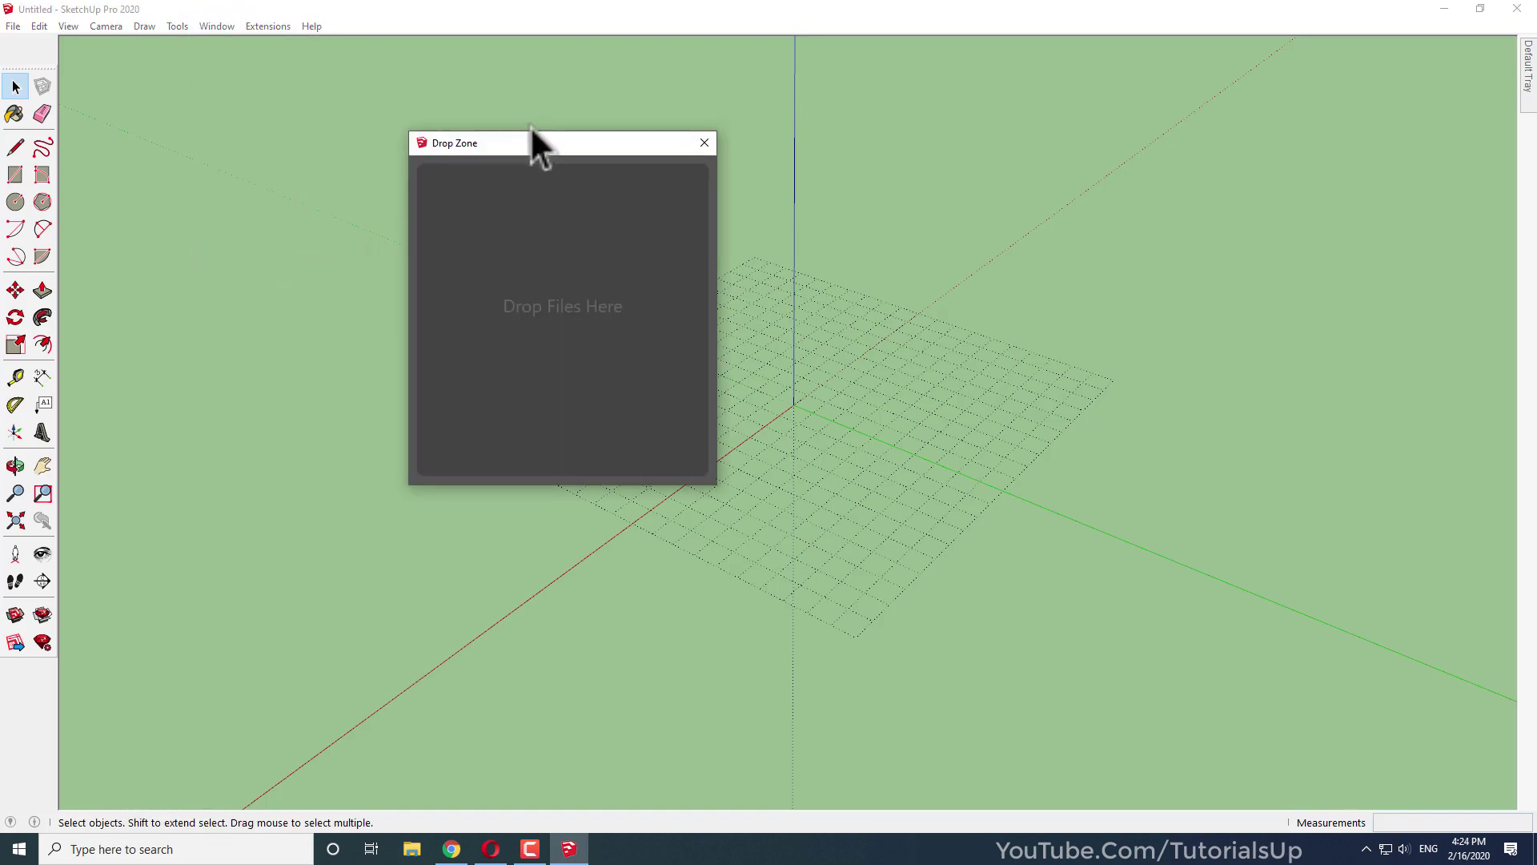
{"action": "left_click_drag", "start_coordinate": [531, 146], "coordinate": [777, 243]}
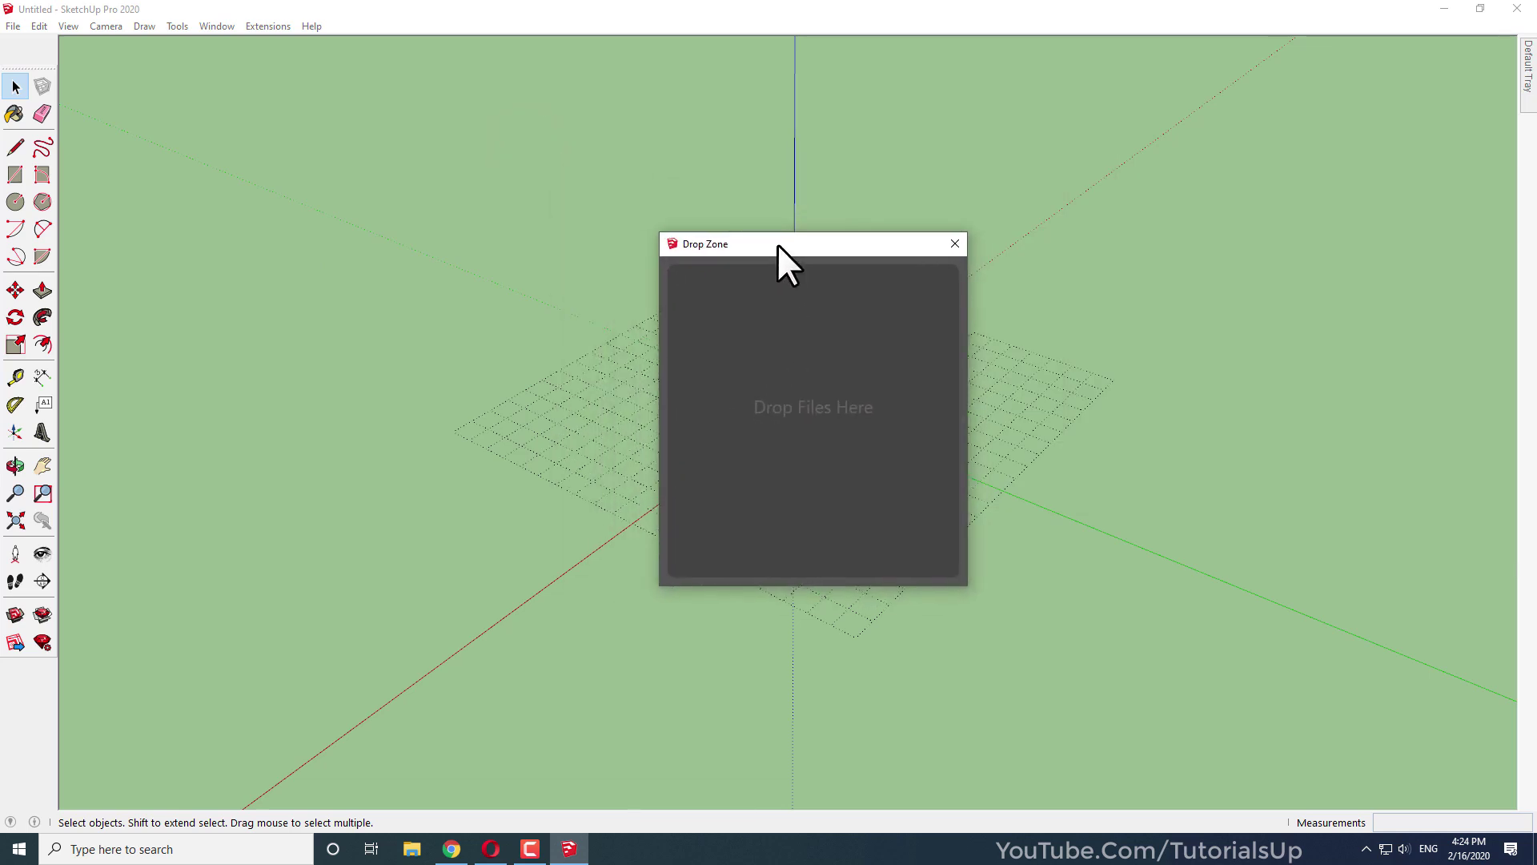
Shrink the SketchUp window to uncover the desktop, and place the Panelization and cubicpanoout files below the other plugin files
{"action": "mouse_move", "coordinate": [1016, 8]}
{"action": "left_mouse_down"}
{"action": "mouse_move", "coordinate": [1105, 45]}
{"action": "mouse_move", "coordinate": [980, 19]}
{"action": "mouse_move", "coordinate": [1012, 20]}
{"action": "left_mouse_up"}
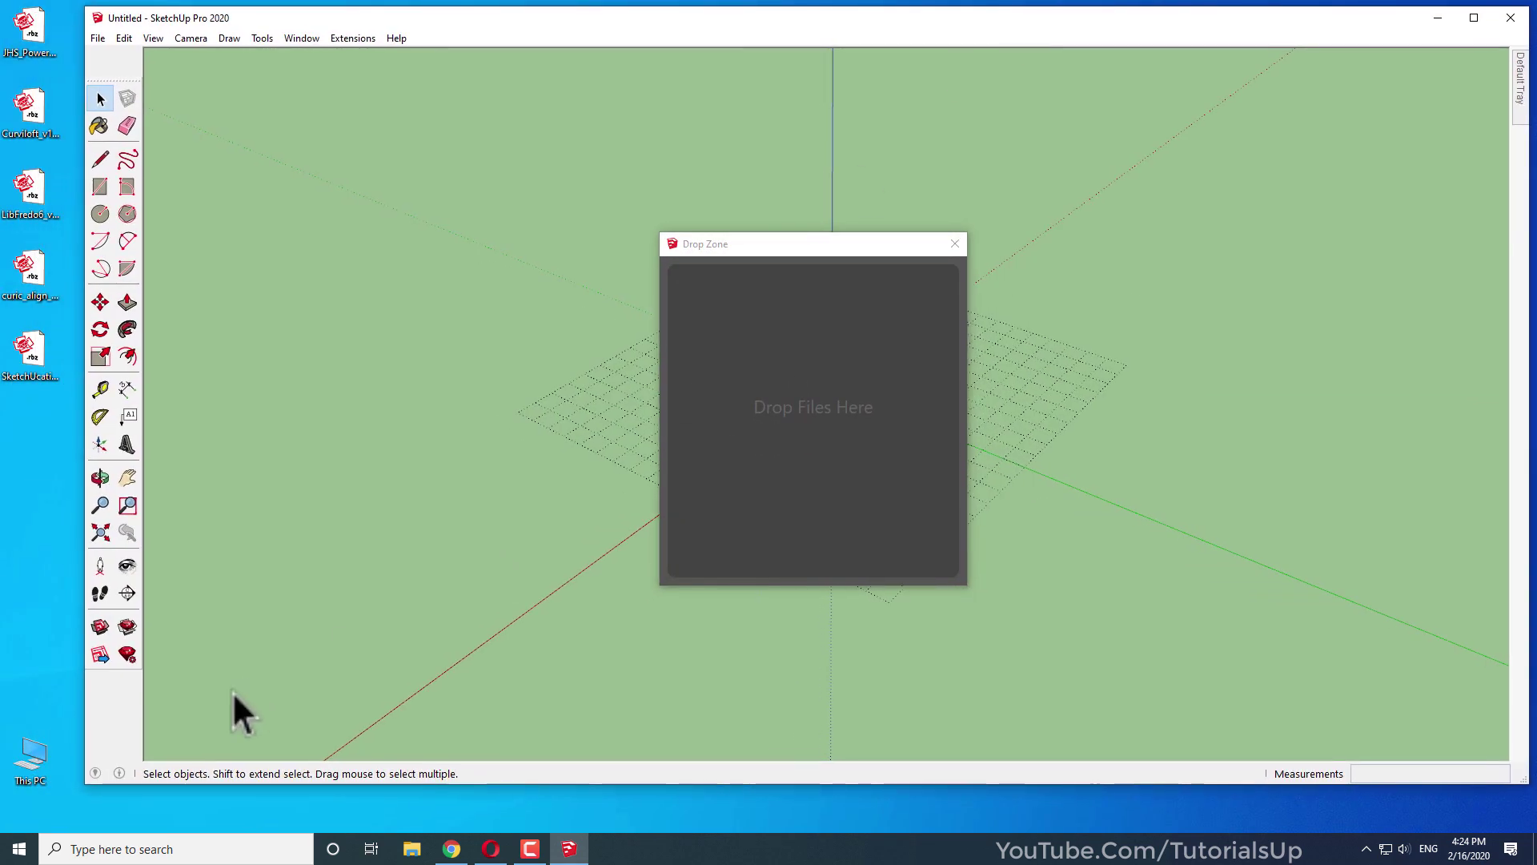
{"action": "mouse_move", "coordinate": [85, 785]}
{"action": "left_mouse_down"}
{"action": "mouse_move", "coordinate": [531, 785]}
{"action": "mouse_move", "coordinate": [516, 820]}
{"action": "left_mouse_up"}
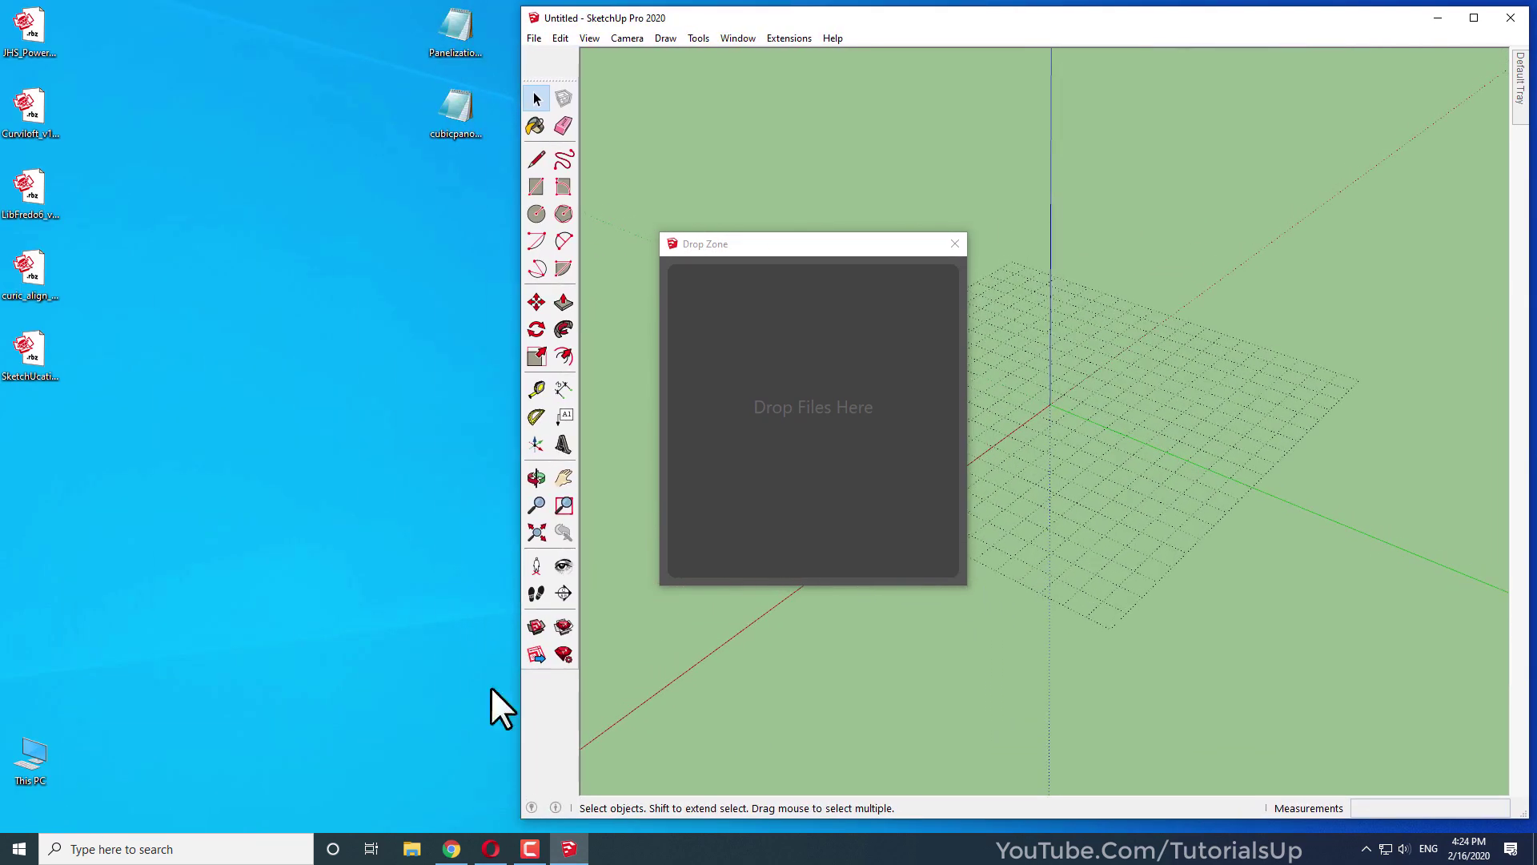
{"action": "left_click_drag", "start_coordinate": [477, 210], "coordinate": [32, 417]}
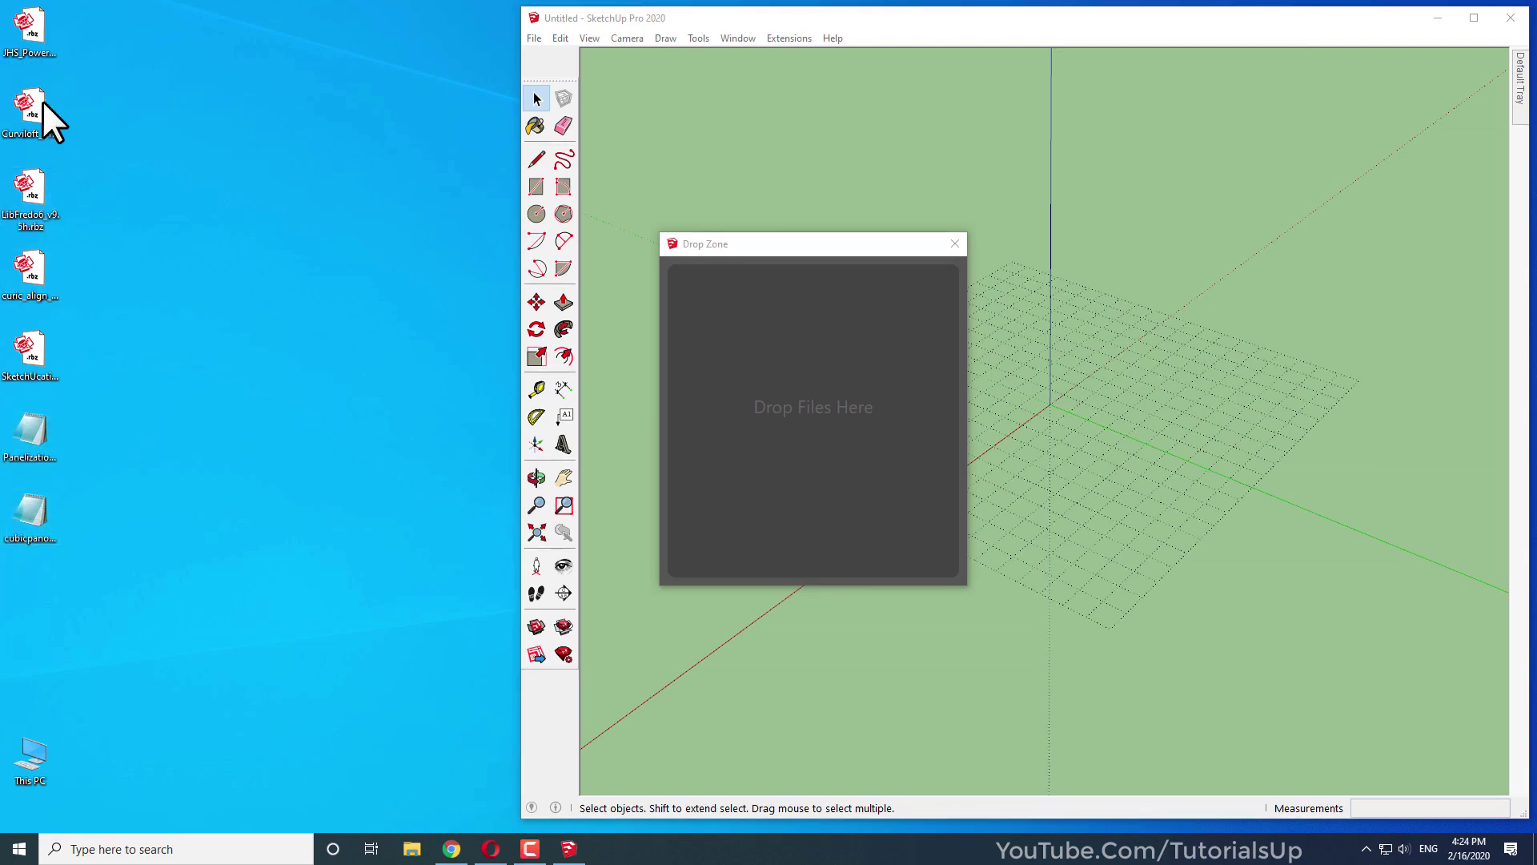
Install all desktop plugin files except Curviloft together through Drop Zone, allowing filesystem access each time, and close Drop Zone
{"action": "left_click_drag", "start_coordinate": [48, 41], "coordinate": [108, 203]}
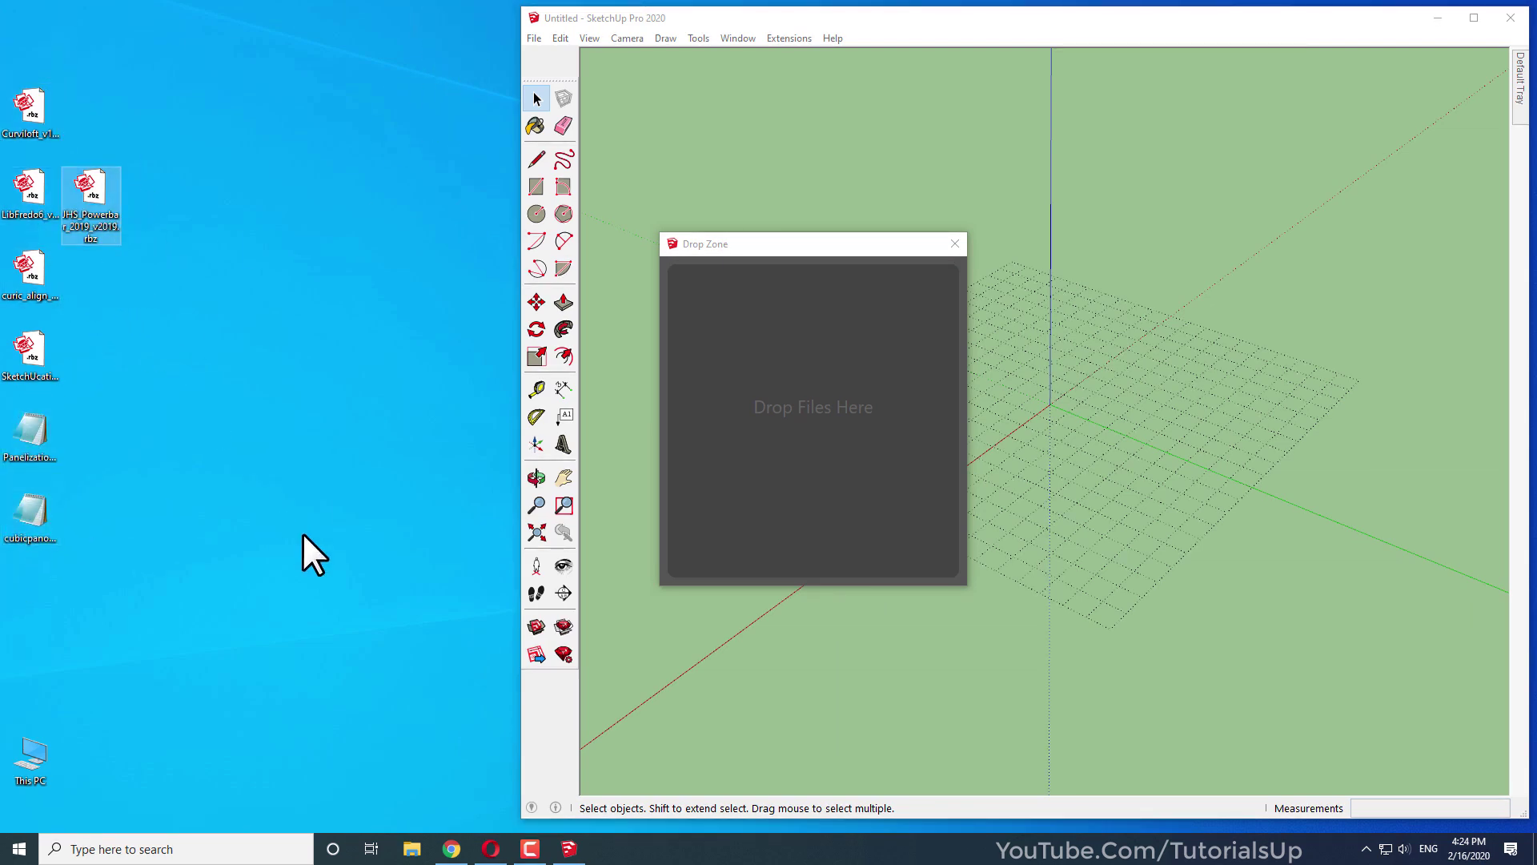
{"action": "left_click_drag", "start_coordinate": [307, 547], "coordinate": [4, 184]}
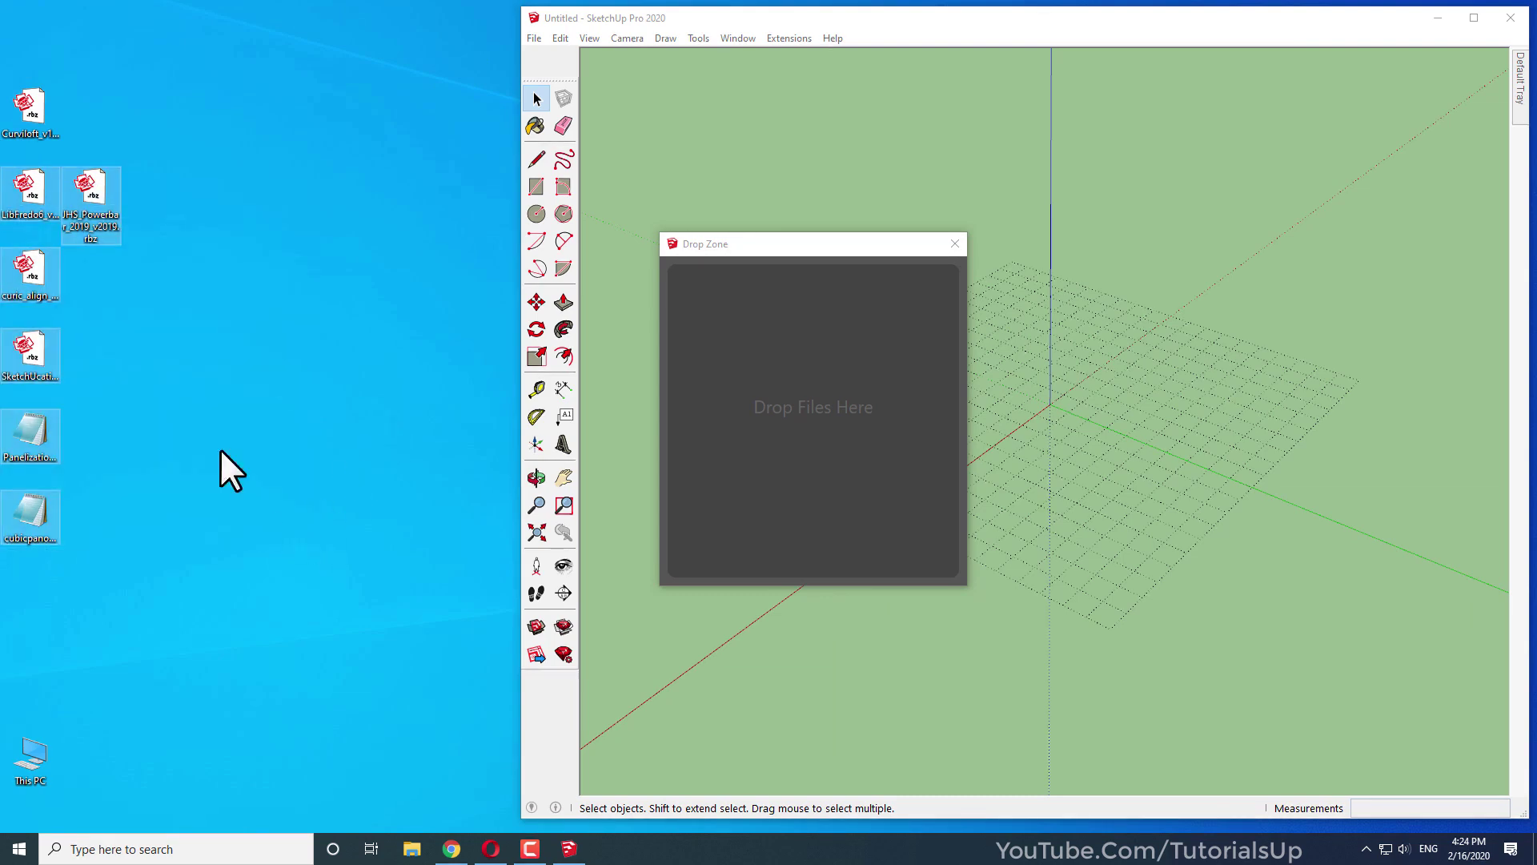
{"action": "mouse_move", "coordinate": [92, 200]}
{"action": "left_mouse_down"}
{"action": "mouse_move", "coordinate": [141, 233]}
{"action": "mouse_move", "coordinate": [611, 367]}
{"action": "mouse_move", "coordinate": [786, 399]}
{"action": "mouse_move", "coordinate": [836, 357]}
{"action": "left_mouse_up"}
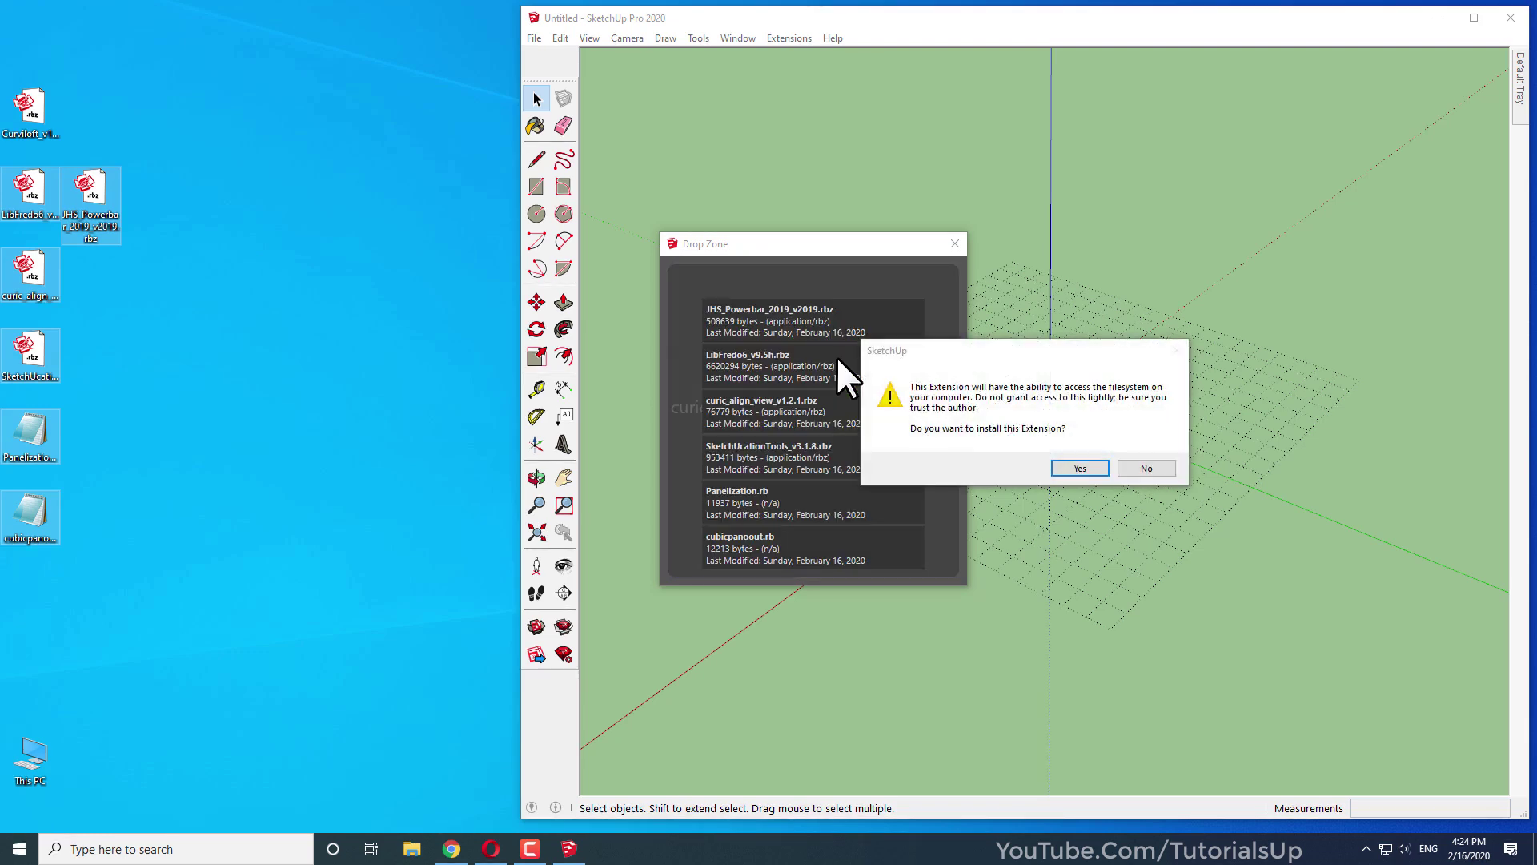
{"action": "left_click", "coordinate": [1080, 468]}
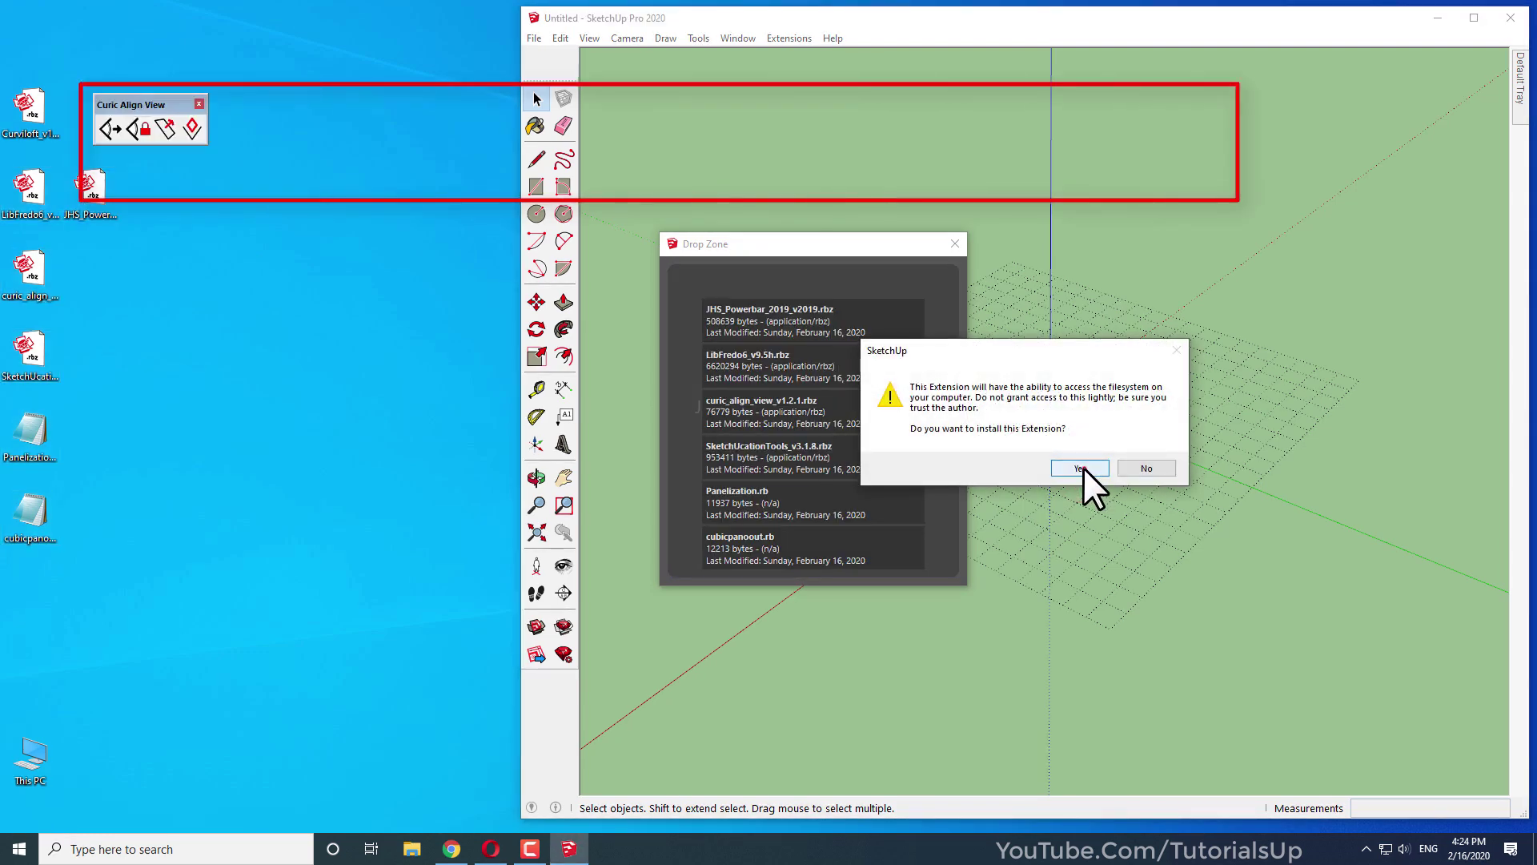
{"action": "left_click", "coordinate": [1081, 467]}
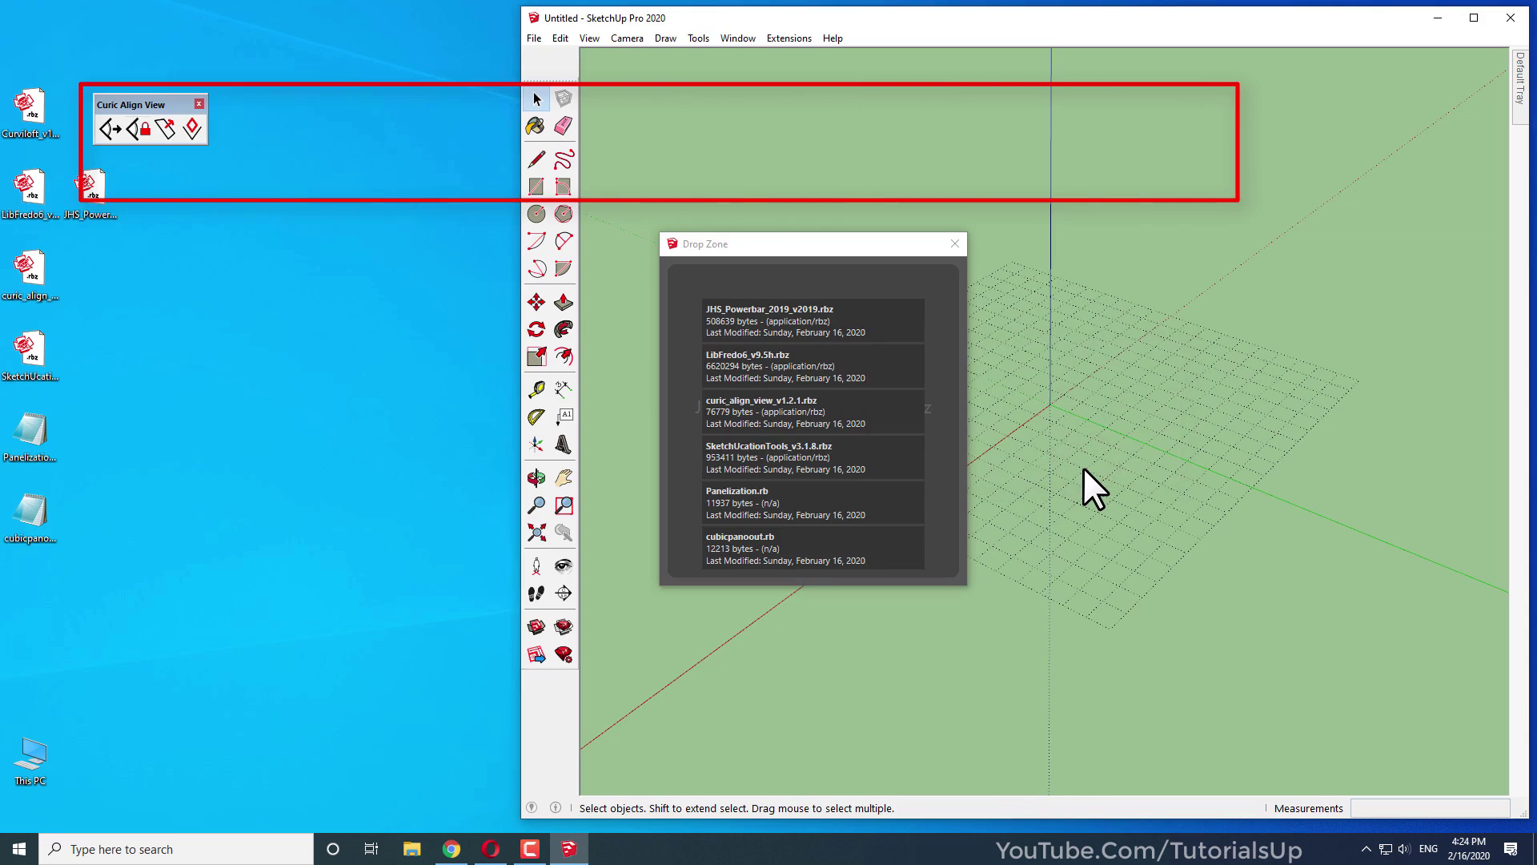
{"action": "left_click", "coordinate": [1080, 467]}
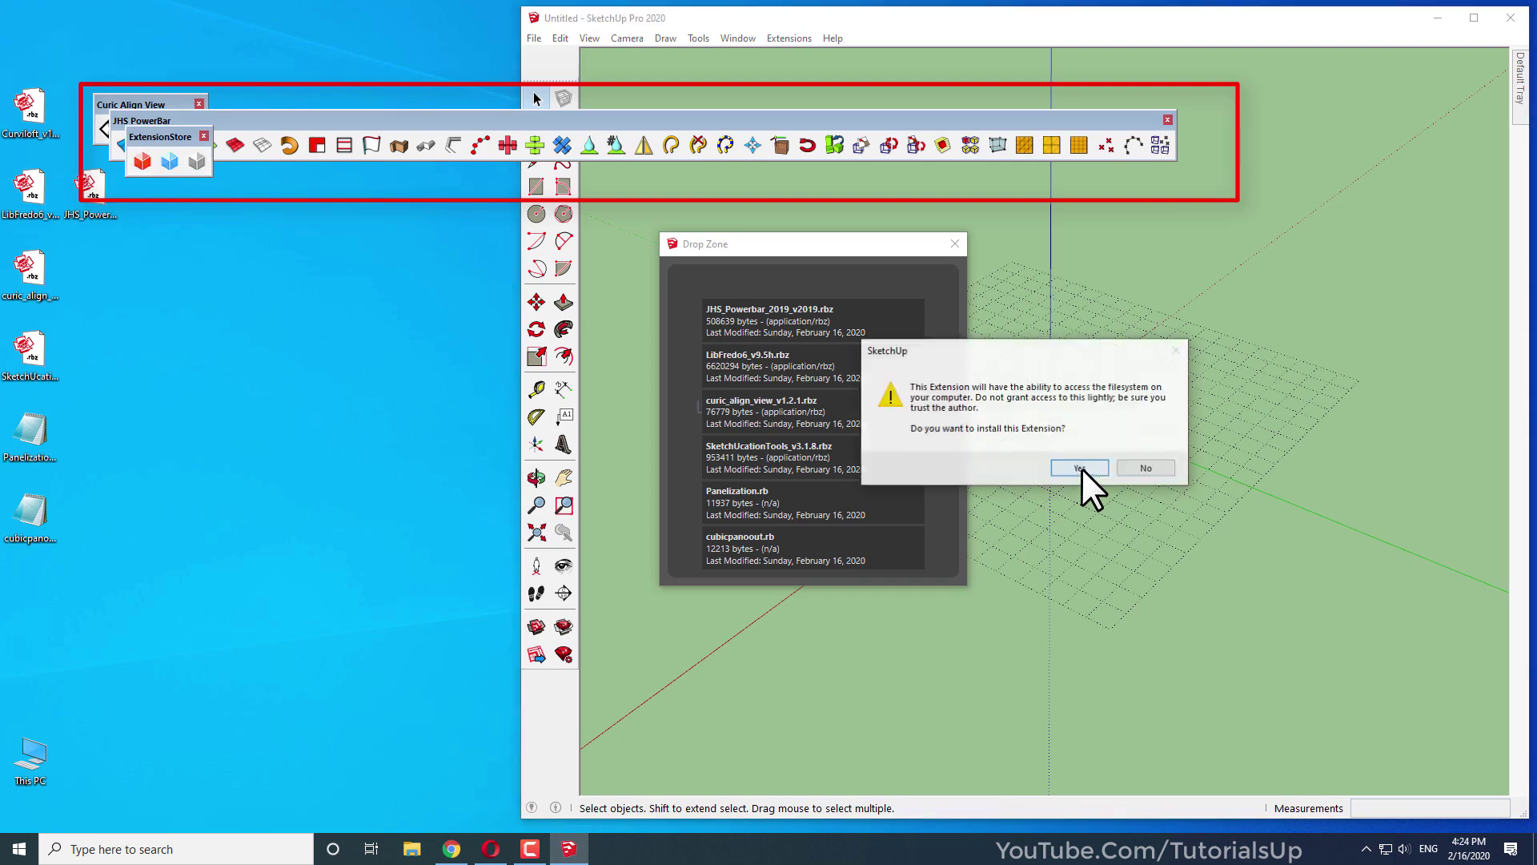
{"action": "left_click", "coordinate": [1081, 468]}
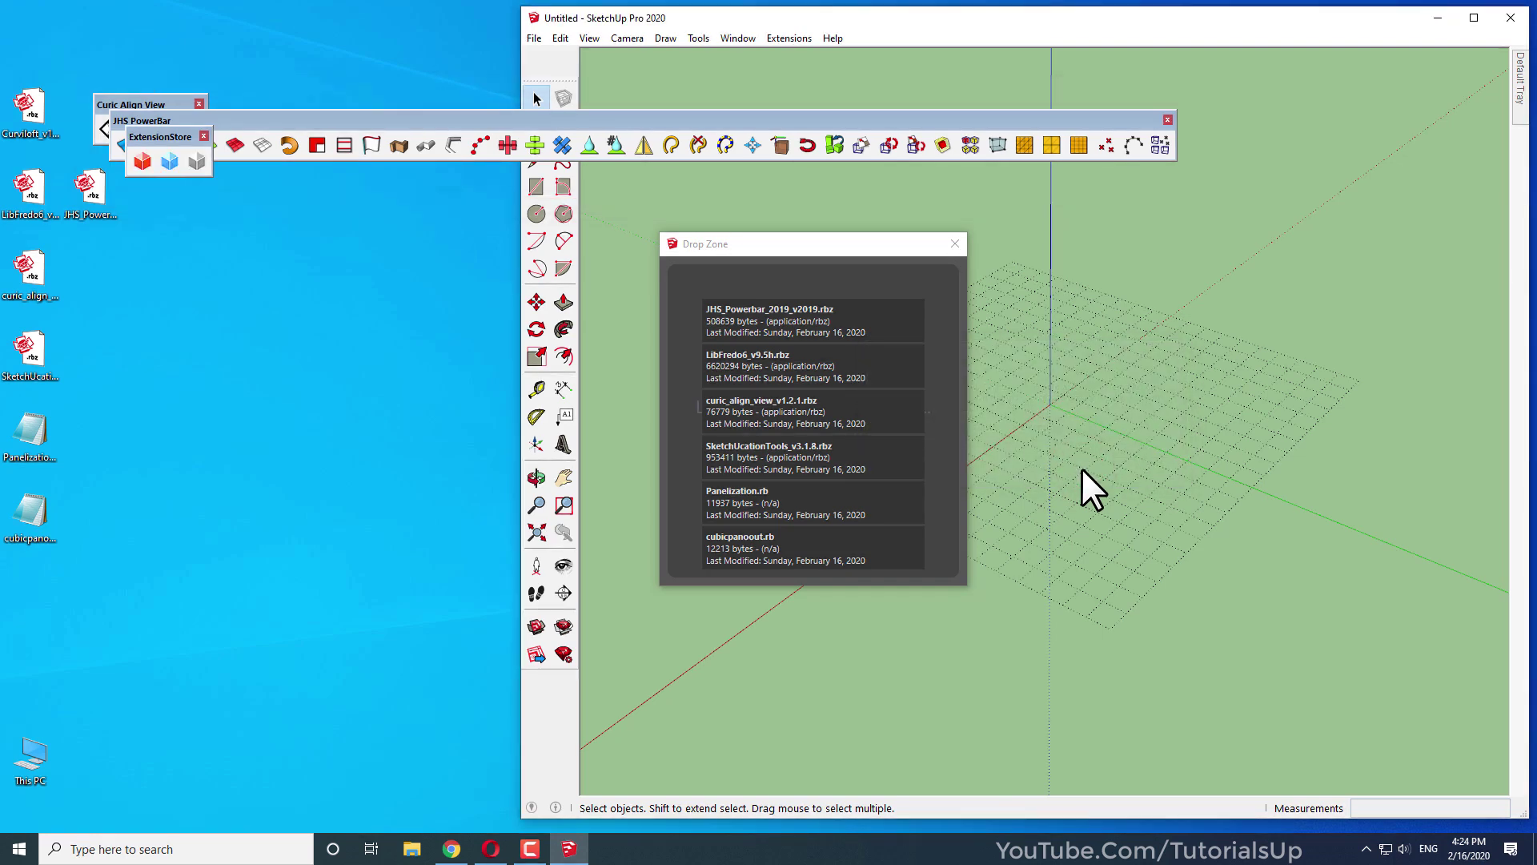
{"action": "scroll", "coordinate": [1080, 467], "scroll_direction": "down", "scroll_amount": 1}
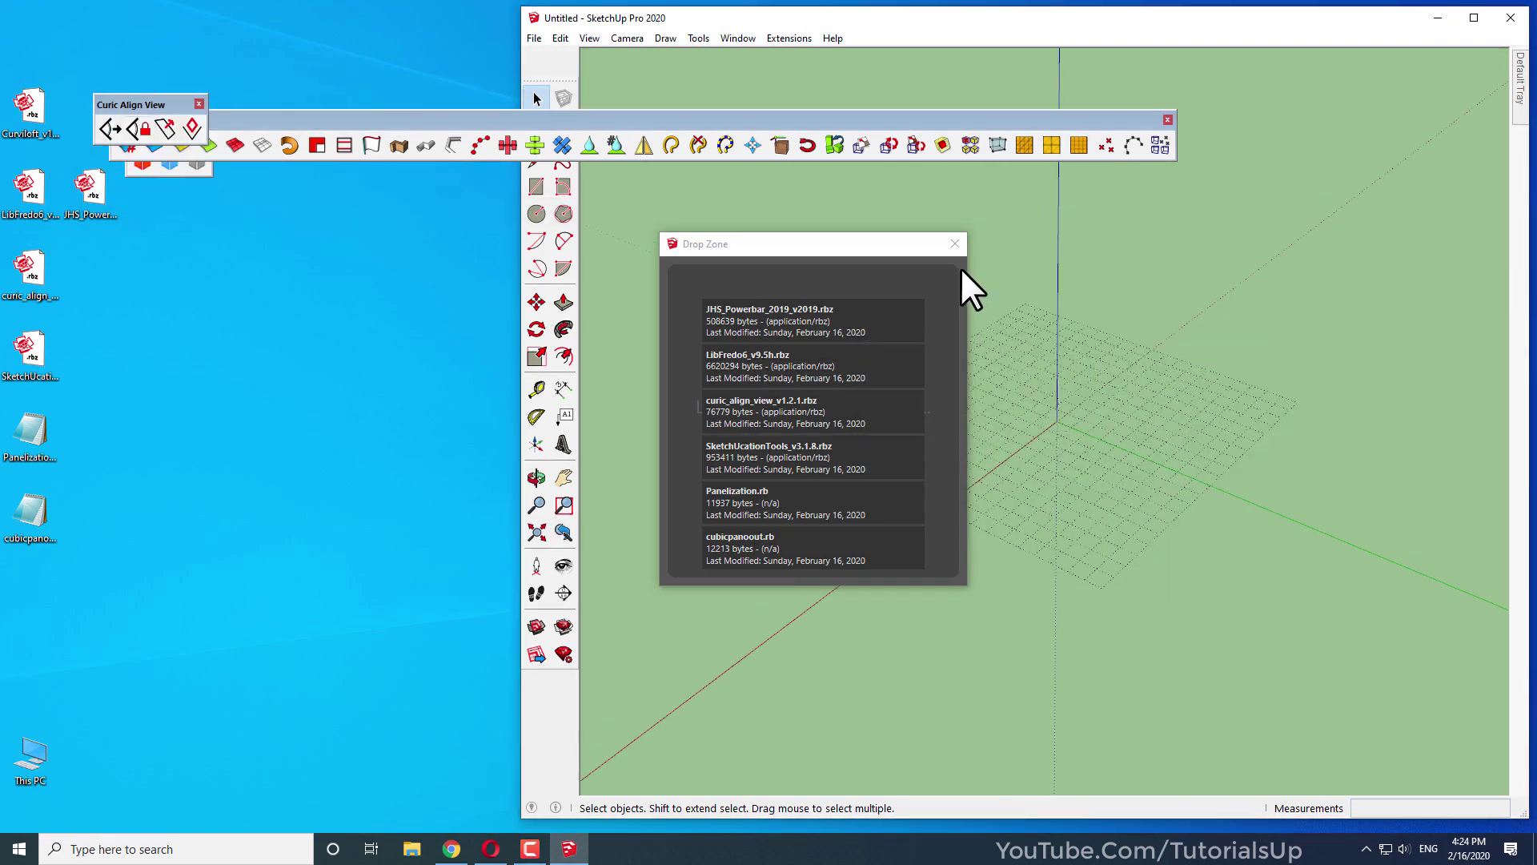
{"action": "left_click", "coordinate": [954, 243]}
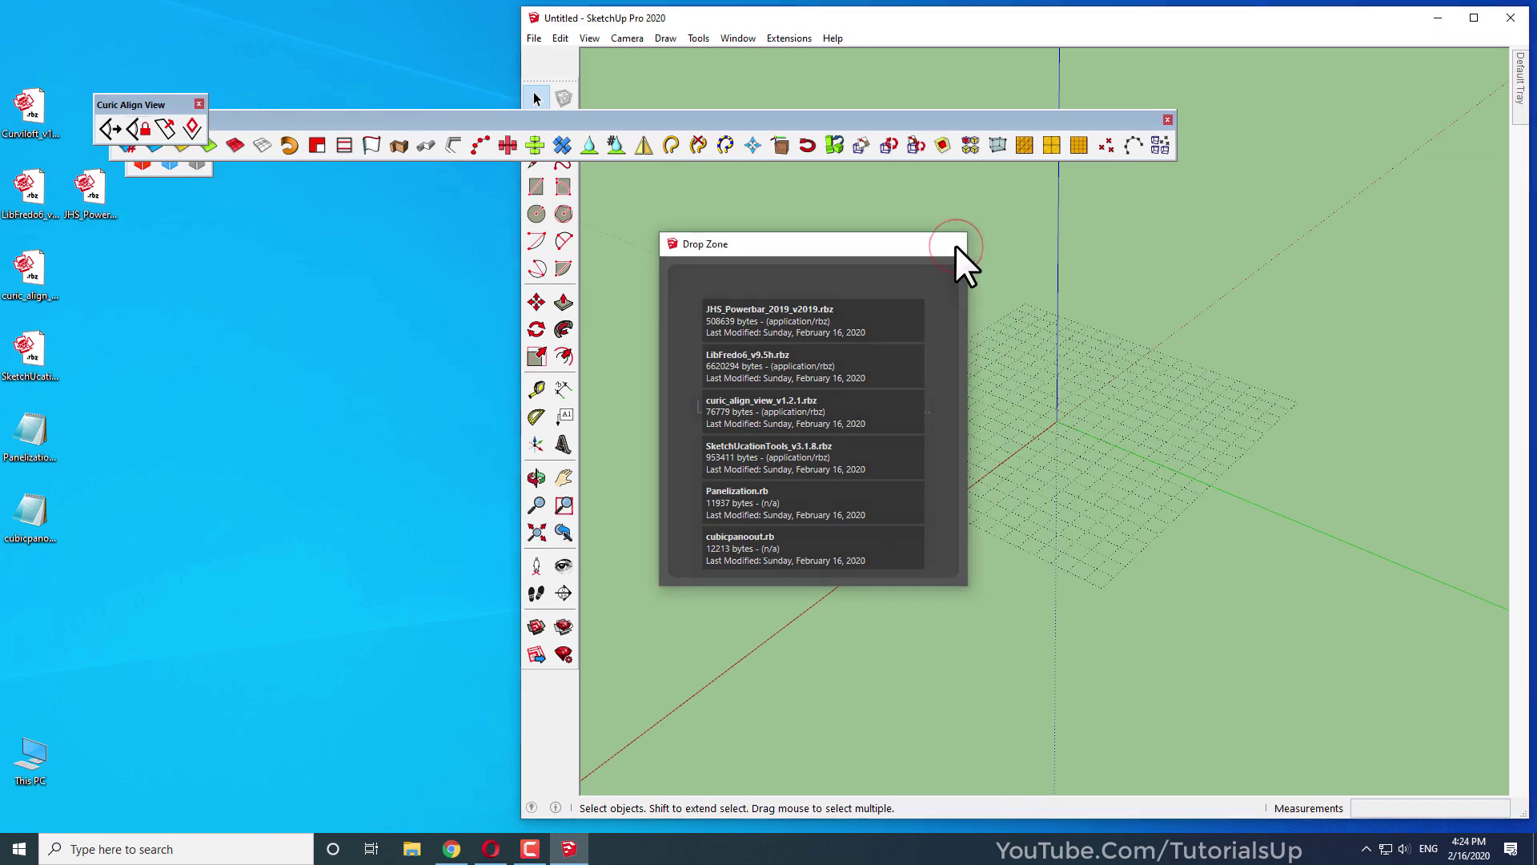
Check the Extensions and Camera commands for the newly installed Panelization and CubicPano Out plugins
{"action": "left_click", "coordinate": [784, 40]}
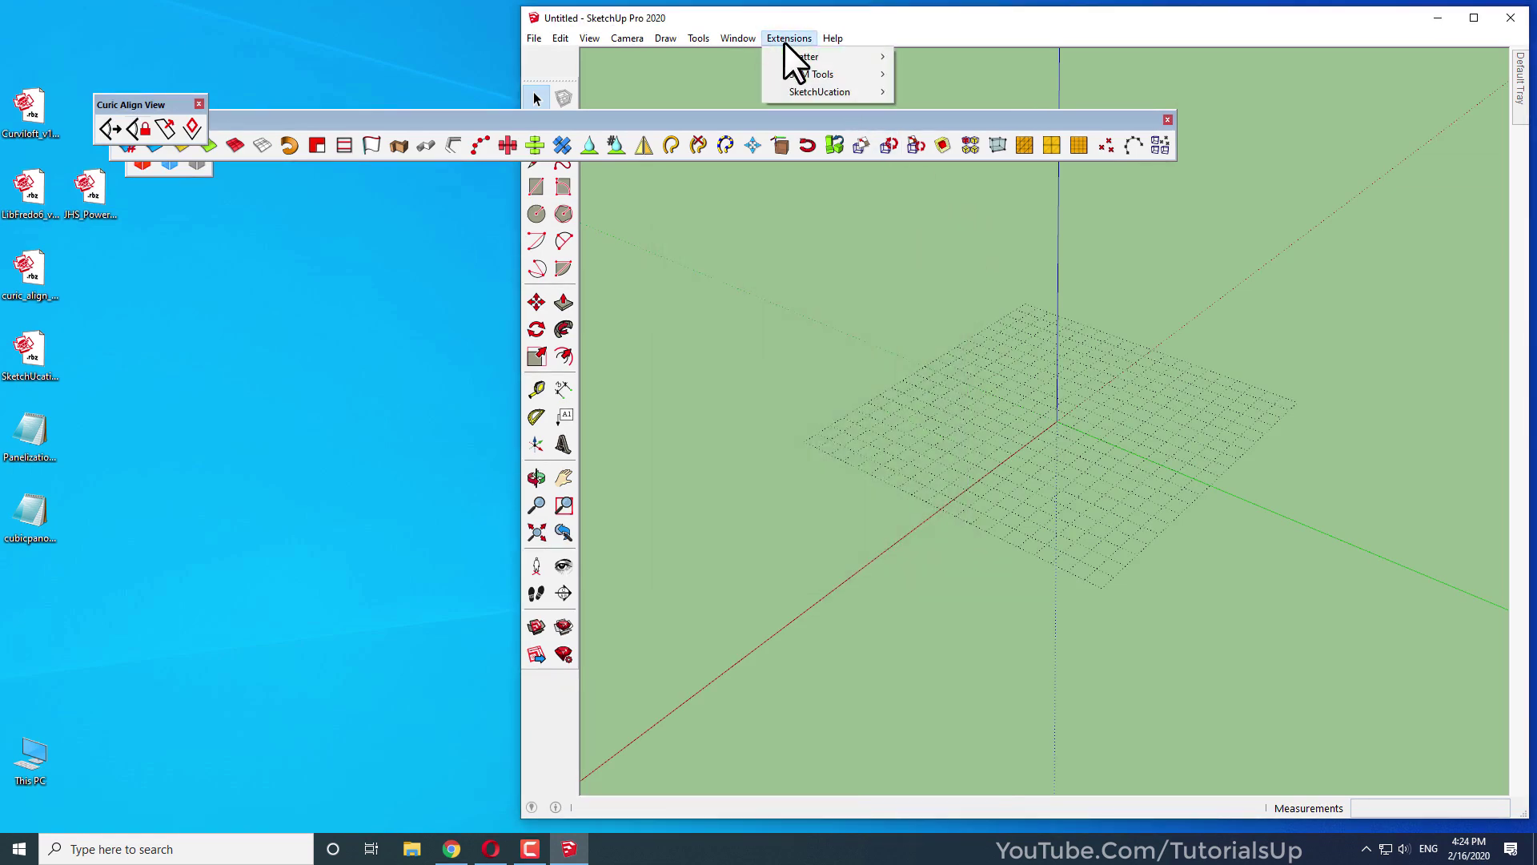
{"action": "mouse_move", "coordinate": [817, 70]}
{"action": "mouse_move", "coordinate": [956, 109]}
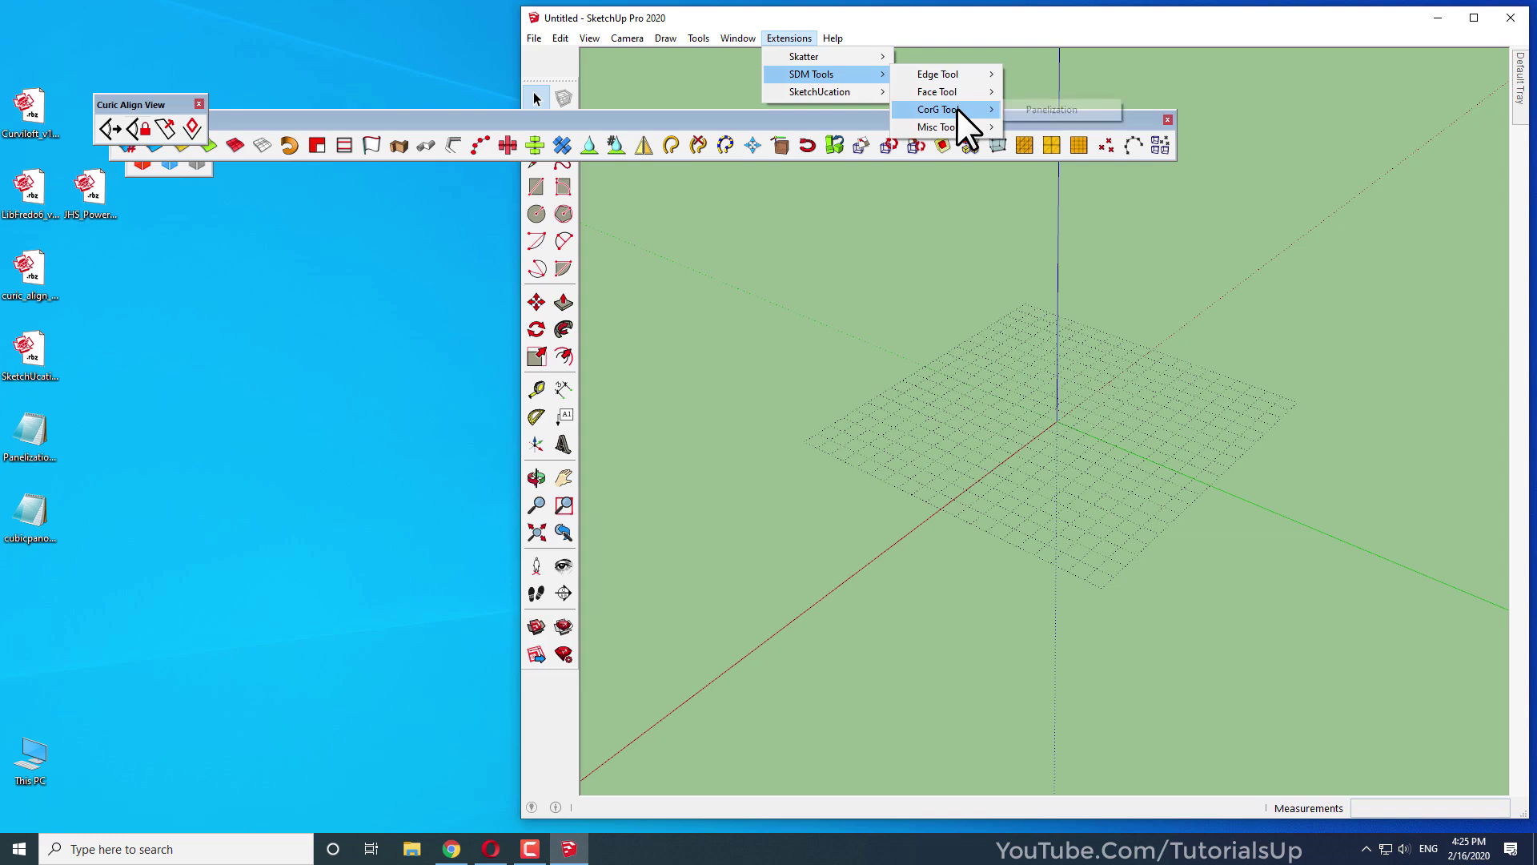
{"action": "left_click", "coordinate": [625, 37]}
{"action": "left_click", "coordinate": [624, 35]}
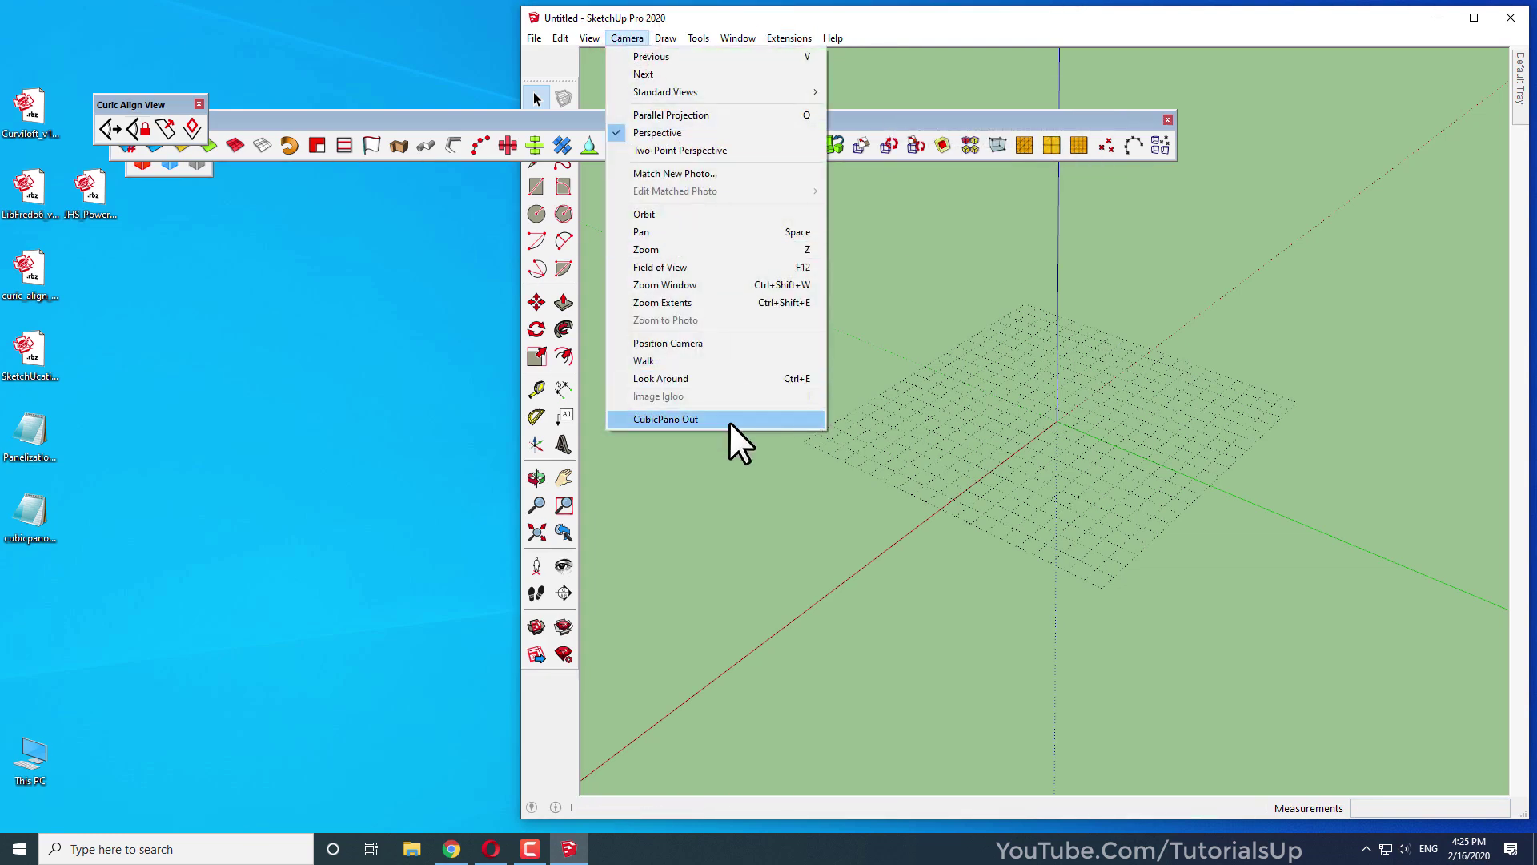
{"action": "left_click", "coordinate": [751, 420]}
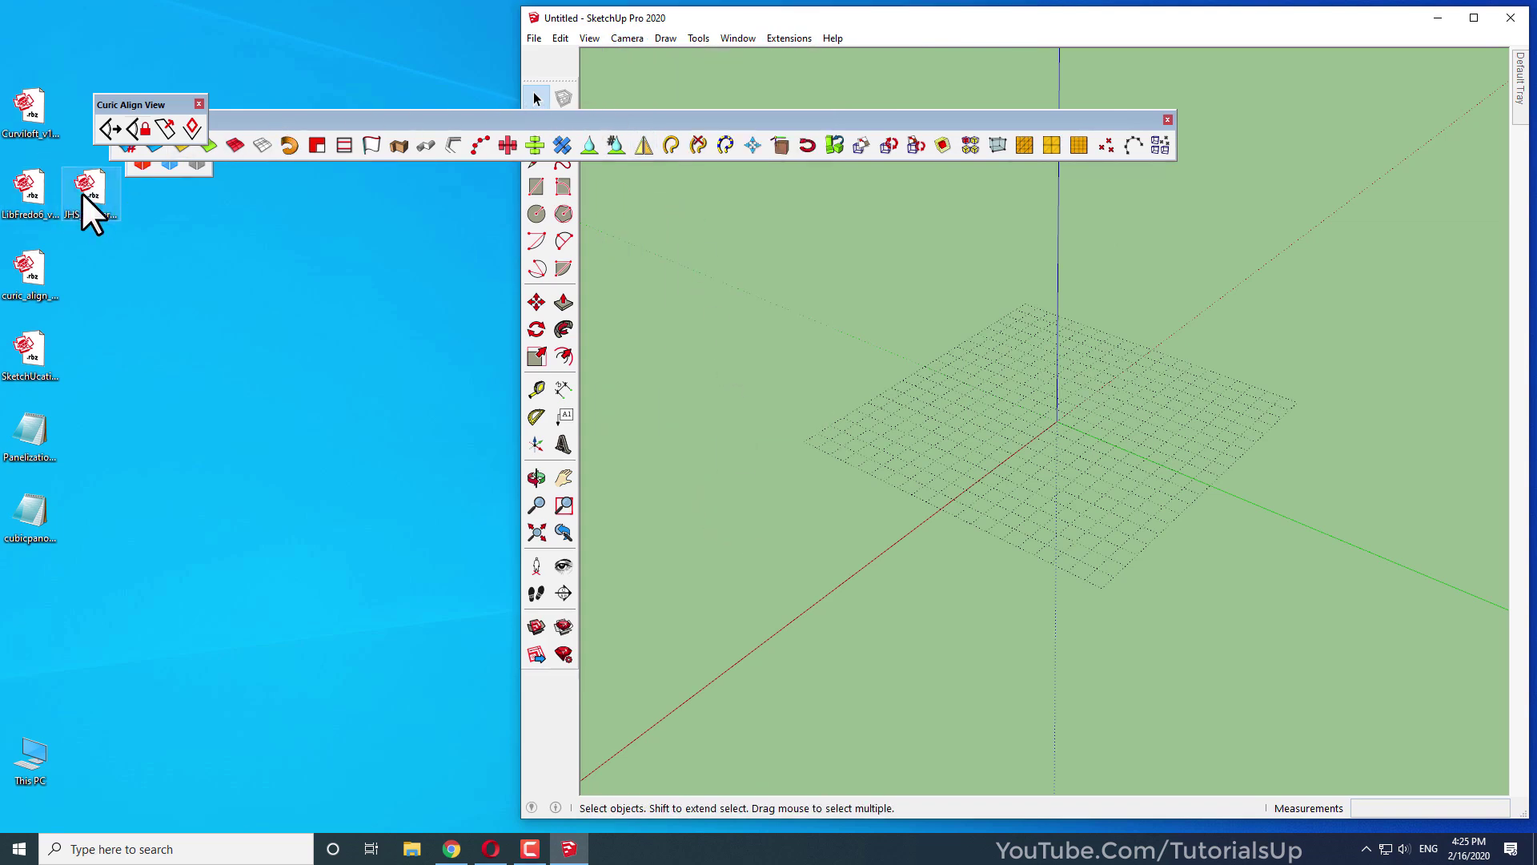
Install Curviloft_v1.8a.rbz through Drop Zone with filesystem access allowed, and dismiss the startup notice
{"action": "left_click_drag", "start_coordinate": [27, 126], "coordinate": [270, 535]}
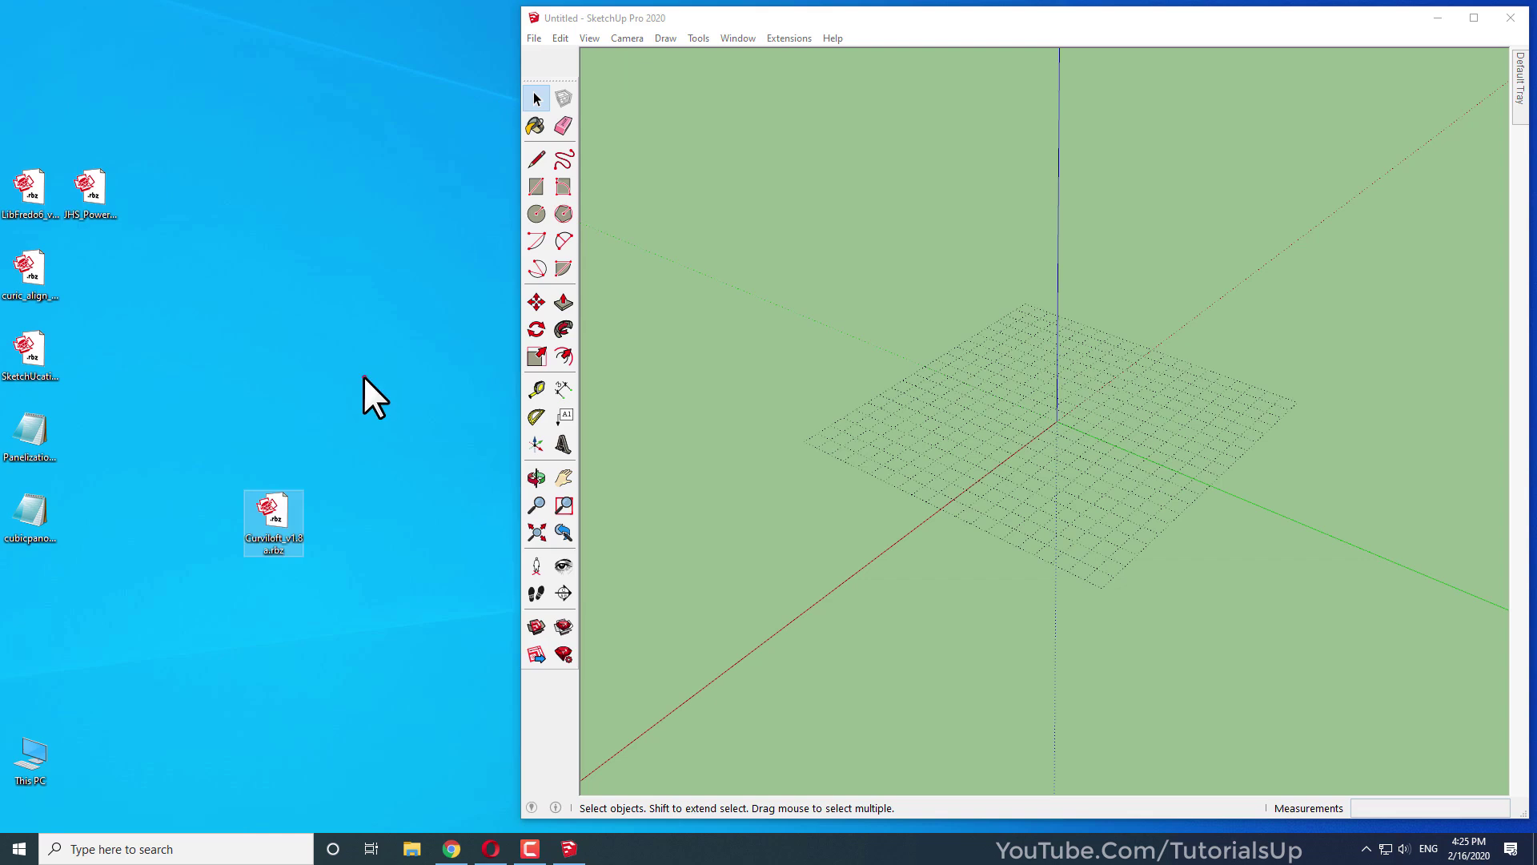
{"action": "left_click", "coordinate": [731, 39]}
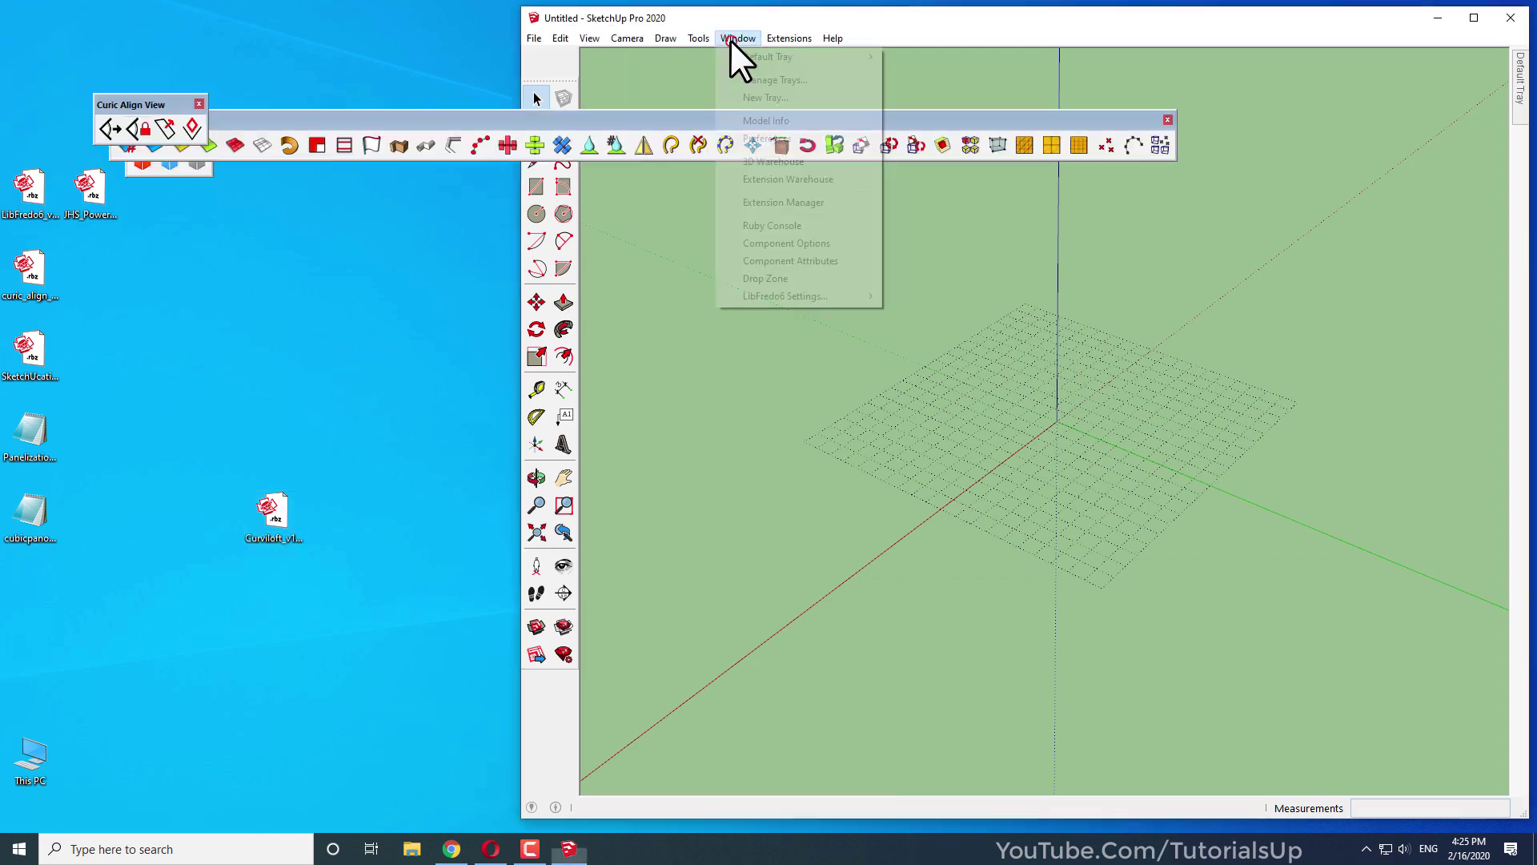
{"action": "left_click", "coordinate": [830, 279]}
{"action": "left_click_drag", "start_coordinate": [309, 535], "coordinate": [827, 412]}
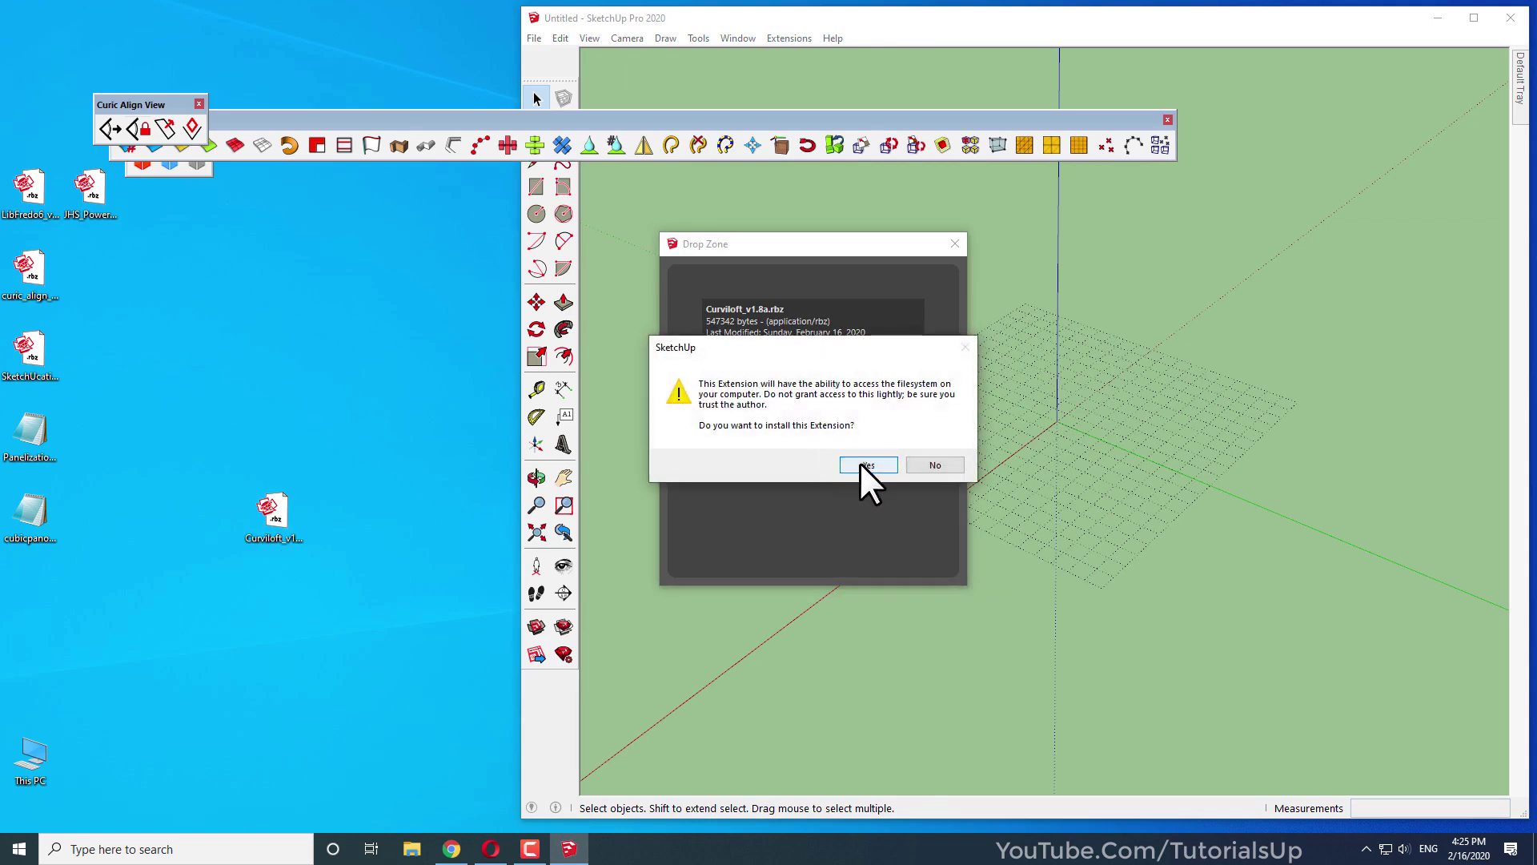
{"action": "left_click", "coordinate": [864, 464]}
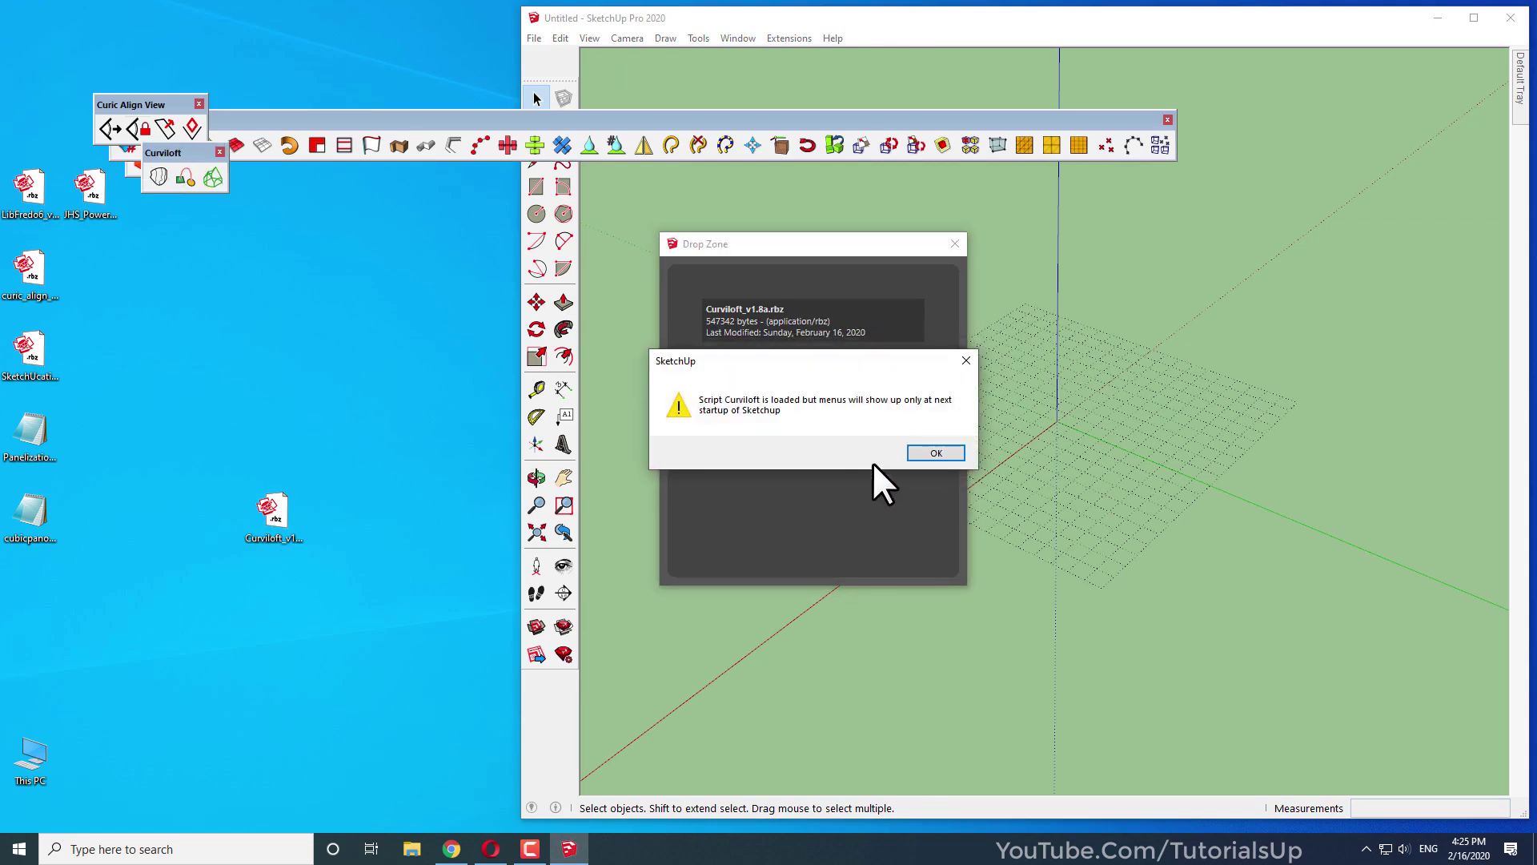
{"action": "left_click", "coordinate": [925, 453]}
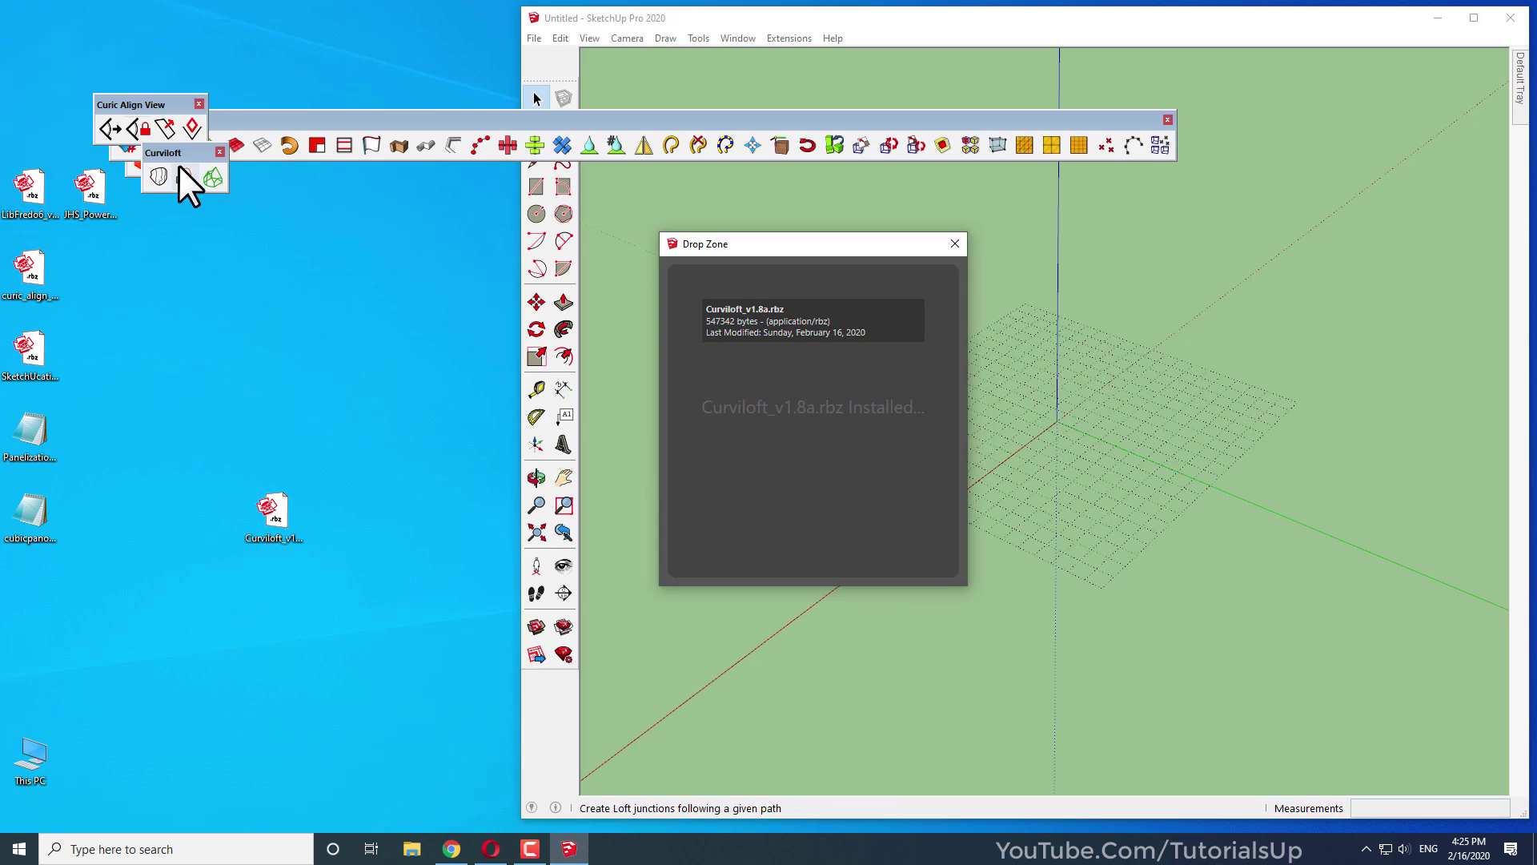
Separate the Curviloft toolbar from the other floating toolbars, maximize the SketchUp window and close Drop Zone
{"action": "mouse_move", "coordinate": [179, 161]}
{"action": "left_mouse_down"}
{"action": "mouse_move", "coordinate": [280, 226]}
{"action": "mouse_move", "coordinate": [359, 336]}
{"action": "left_mouse_up"}
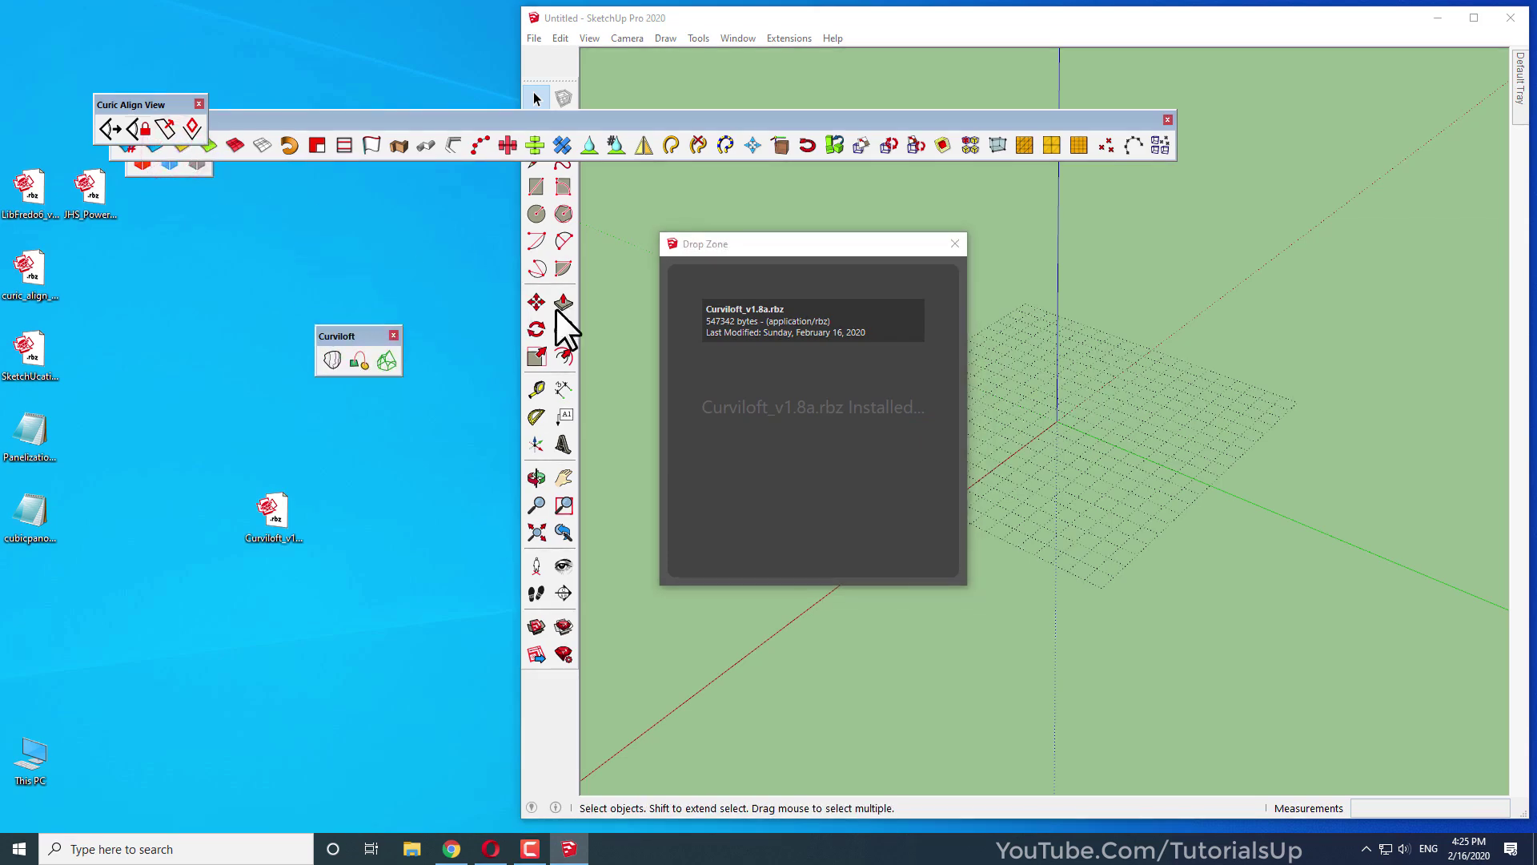
{"action": "left_click", "coordinate": [1472, 17]}
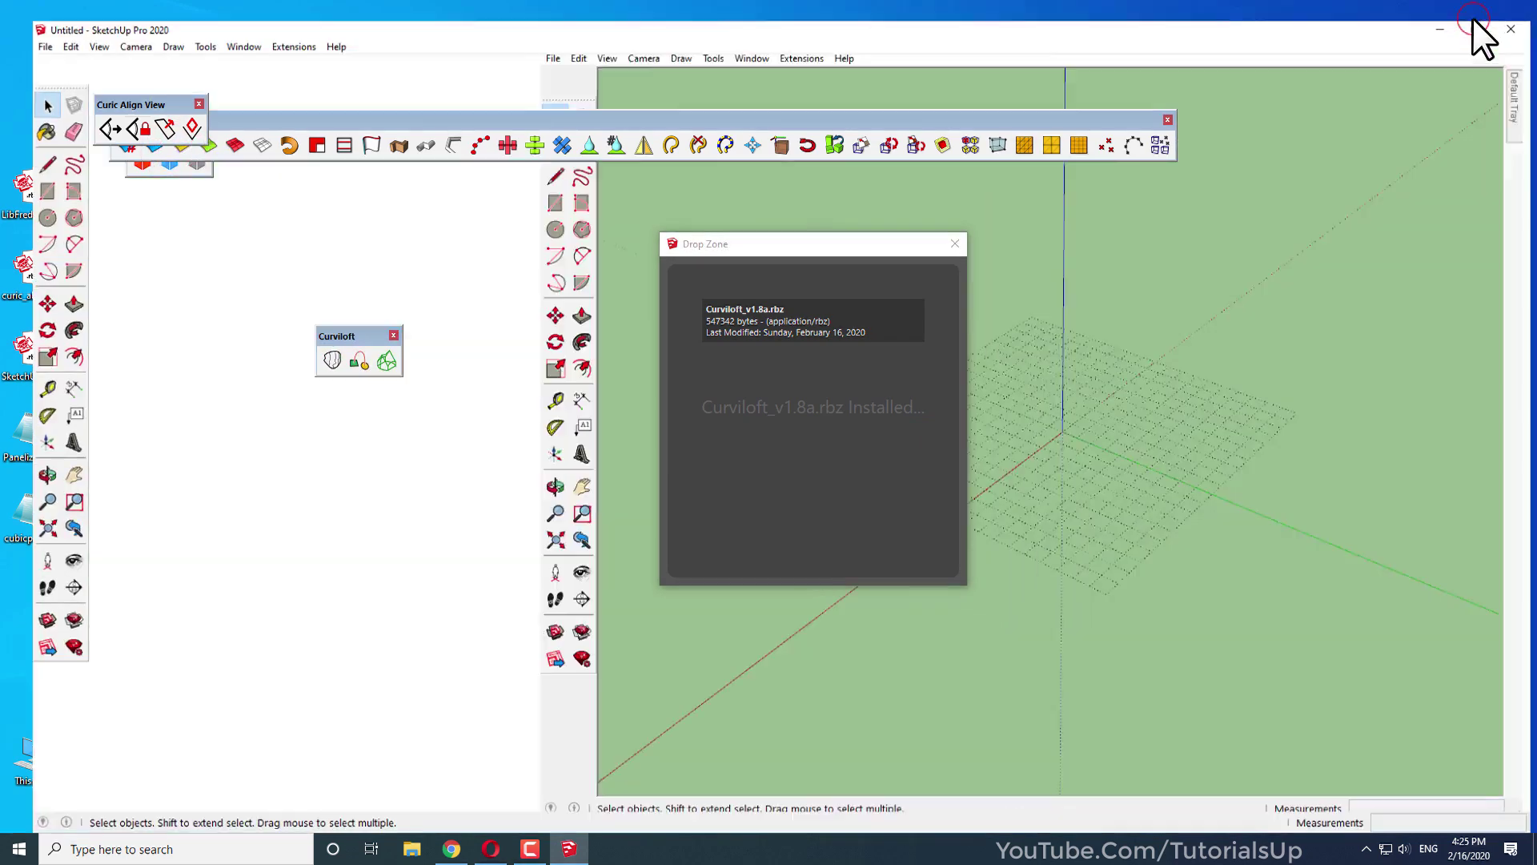
{"action": "left_click", "coordinate": [963, 242]}
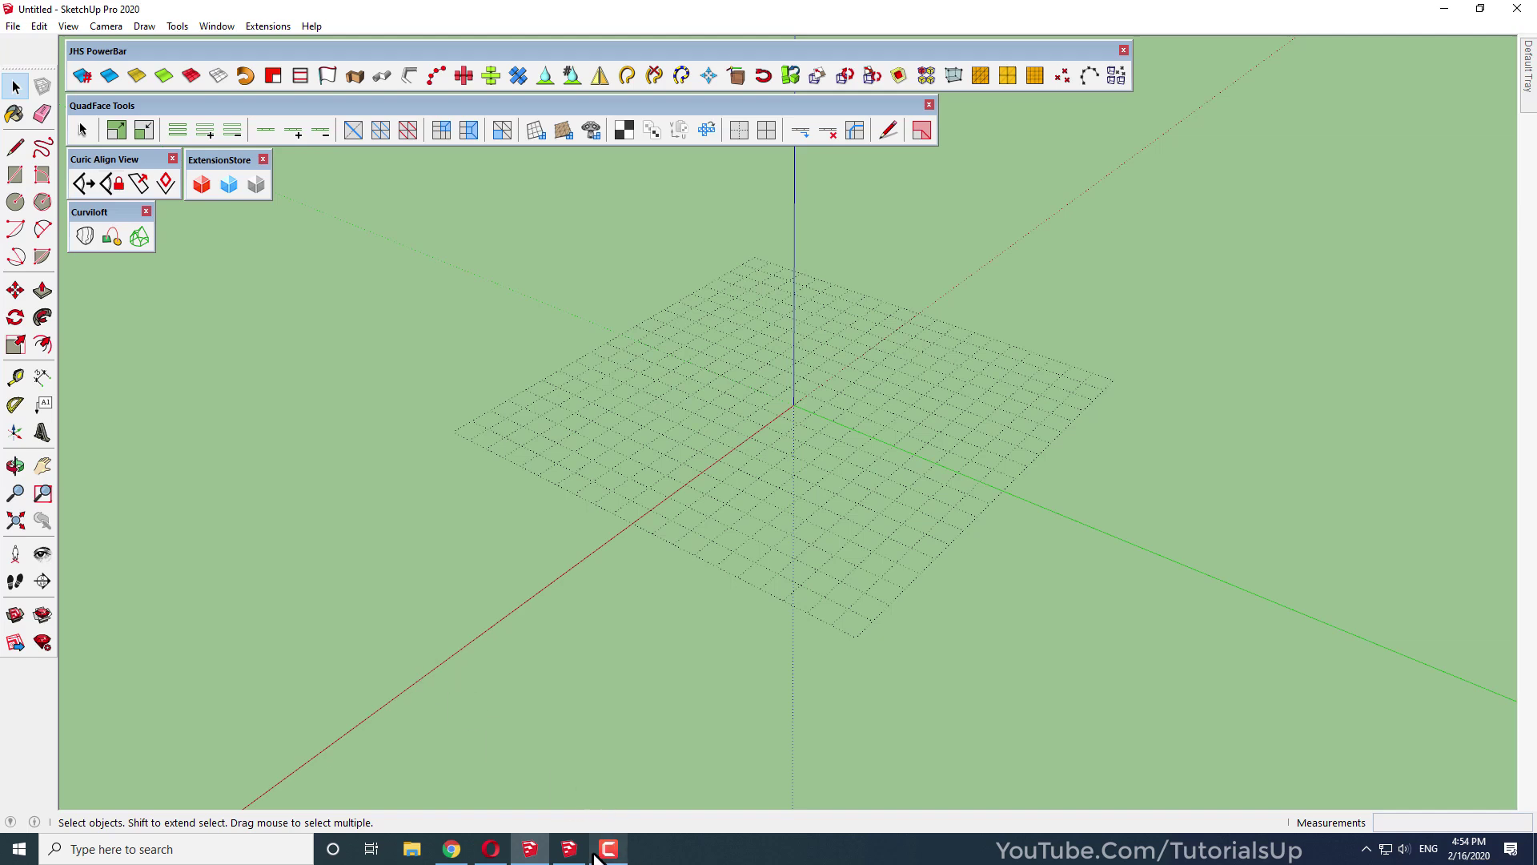
Compare the open SketchUp Pro 2020 and SketchUp Pro 2019 windows, and close both programs
{"action": "left_click", "coordinate": [530, 850]}
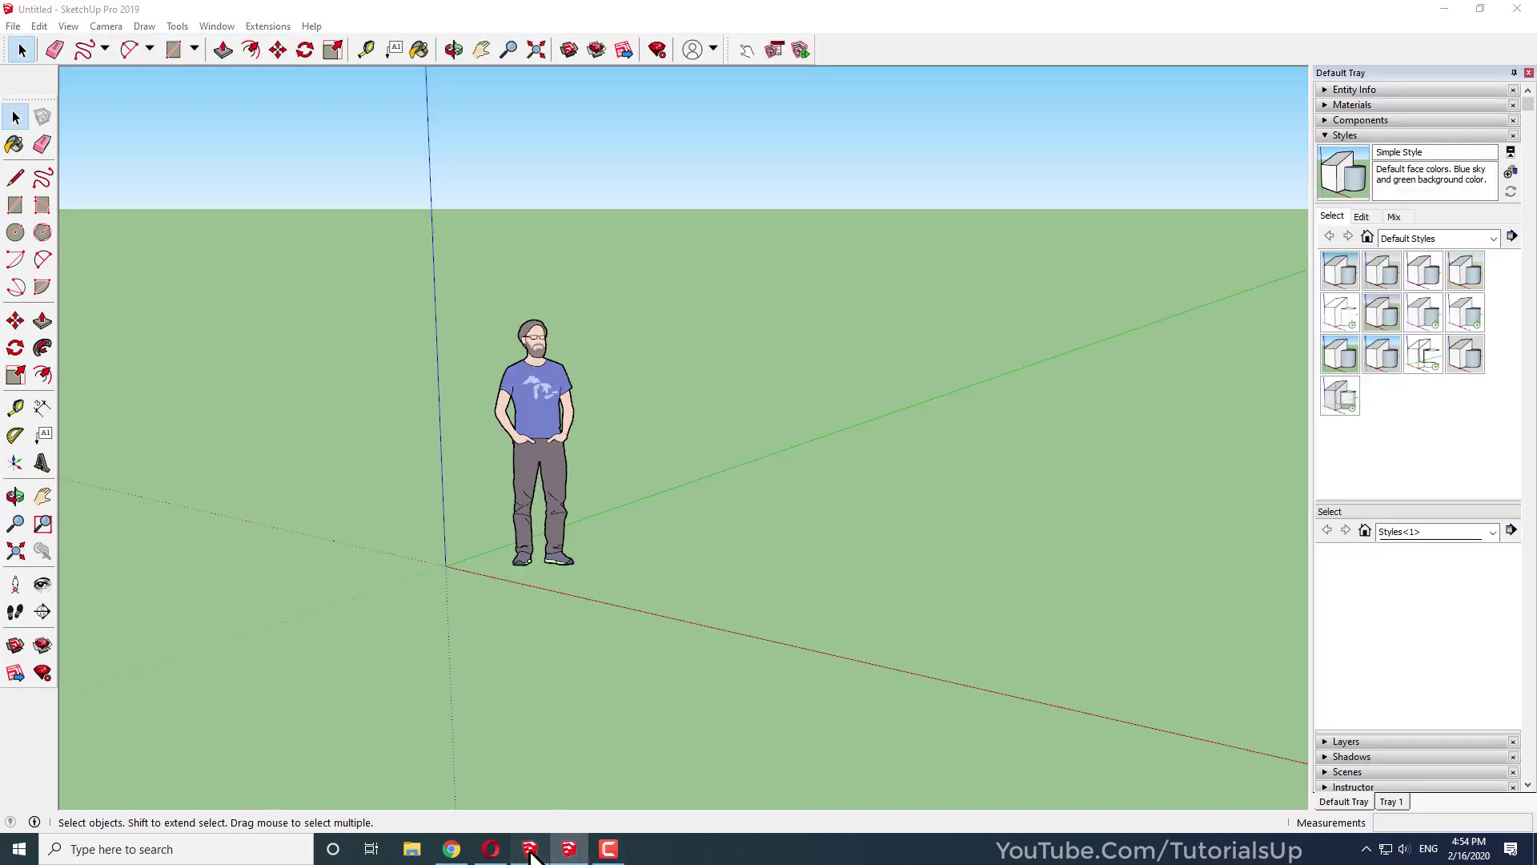
{"action": "left_click", "coordinate": [530, 854]}
{"action": "left_click", "coordinate": [569, 850]}
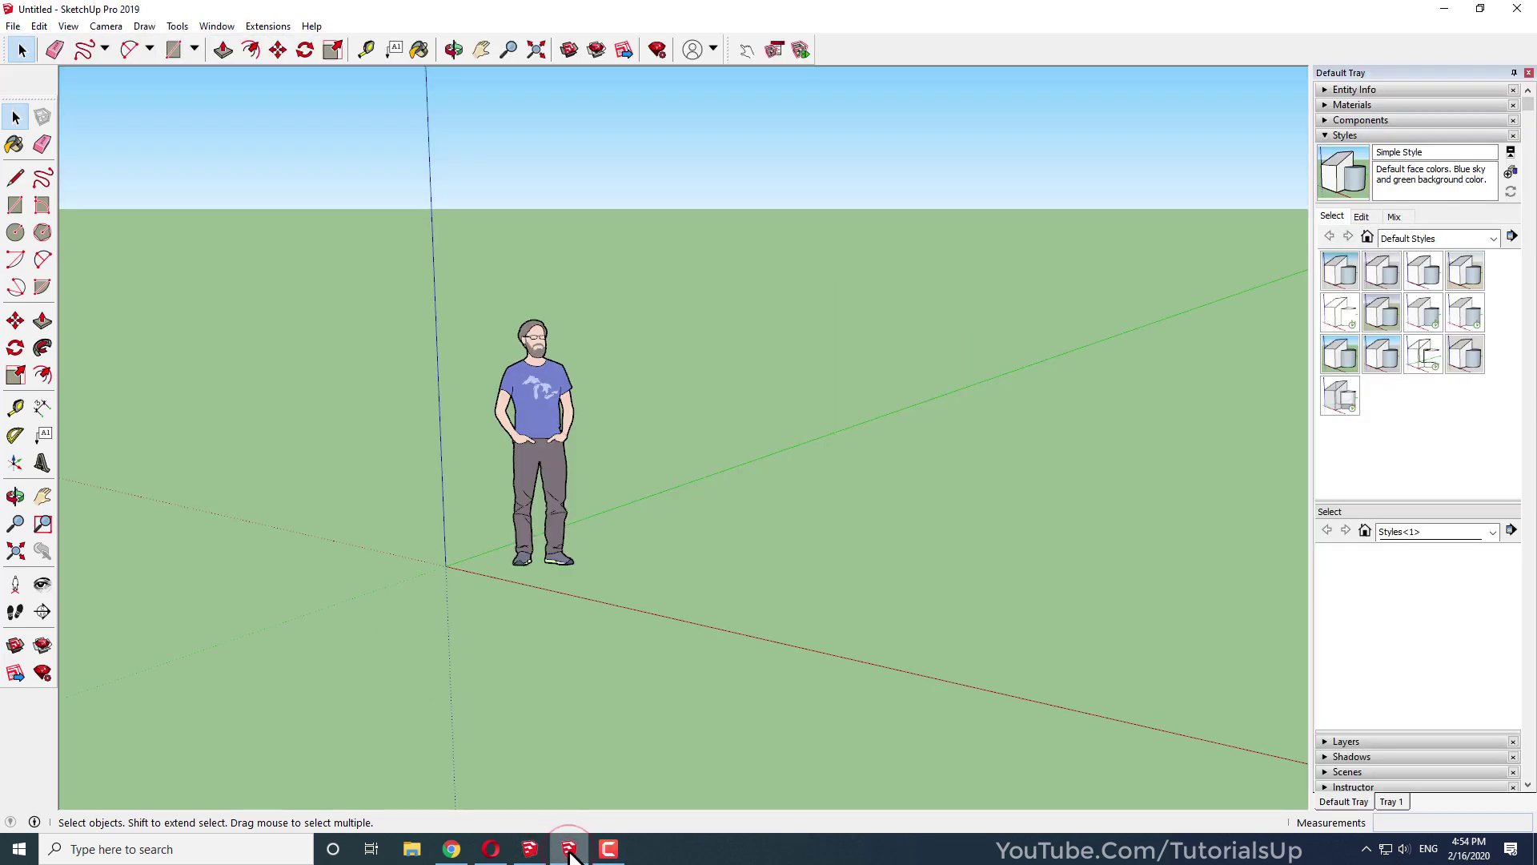
{"action": "left_click", "coordinate": [531, 852]}
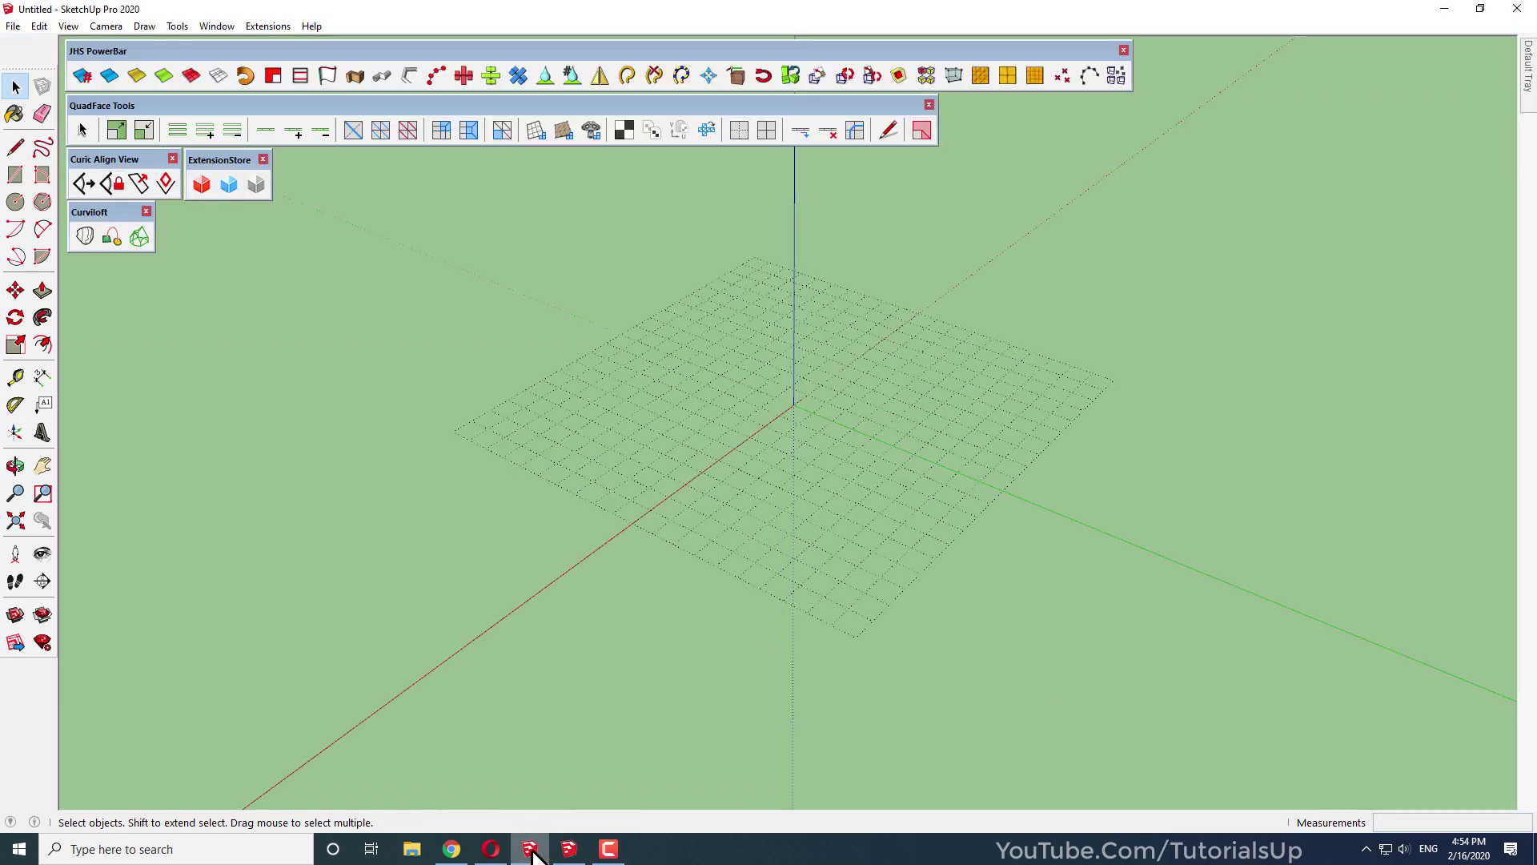
{"action": "left_click", "coordinate": [1513, 13]}
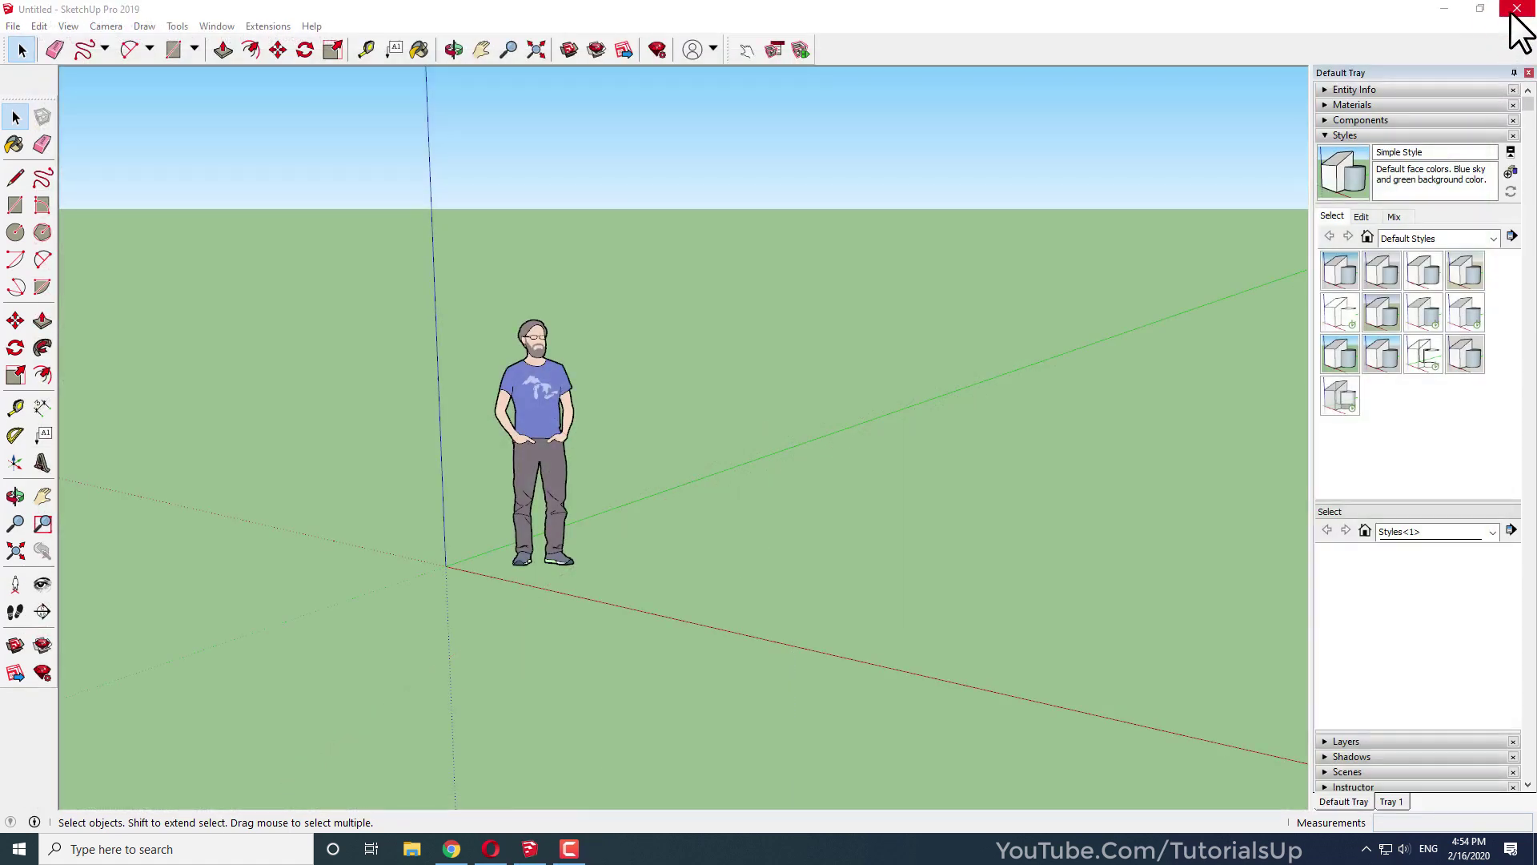
{"action": "left_click", "coordinate": [1513, 13]}
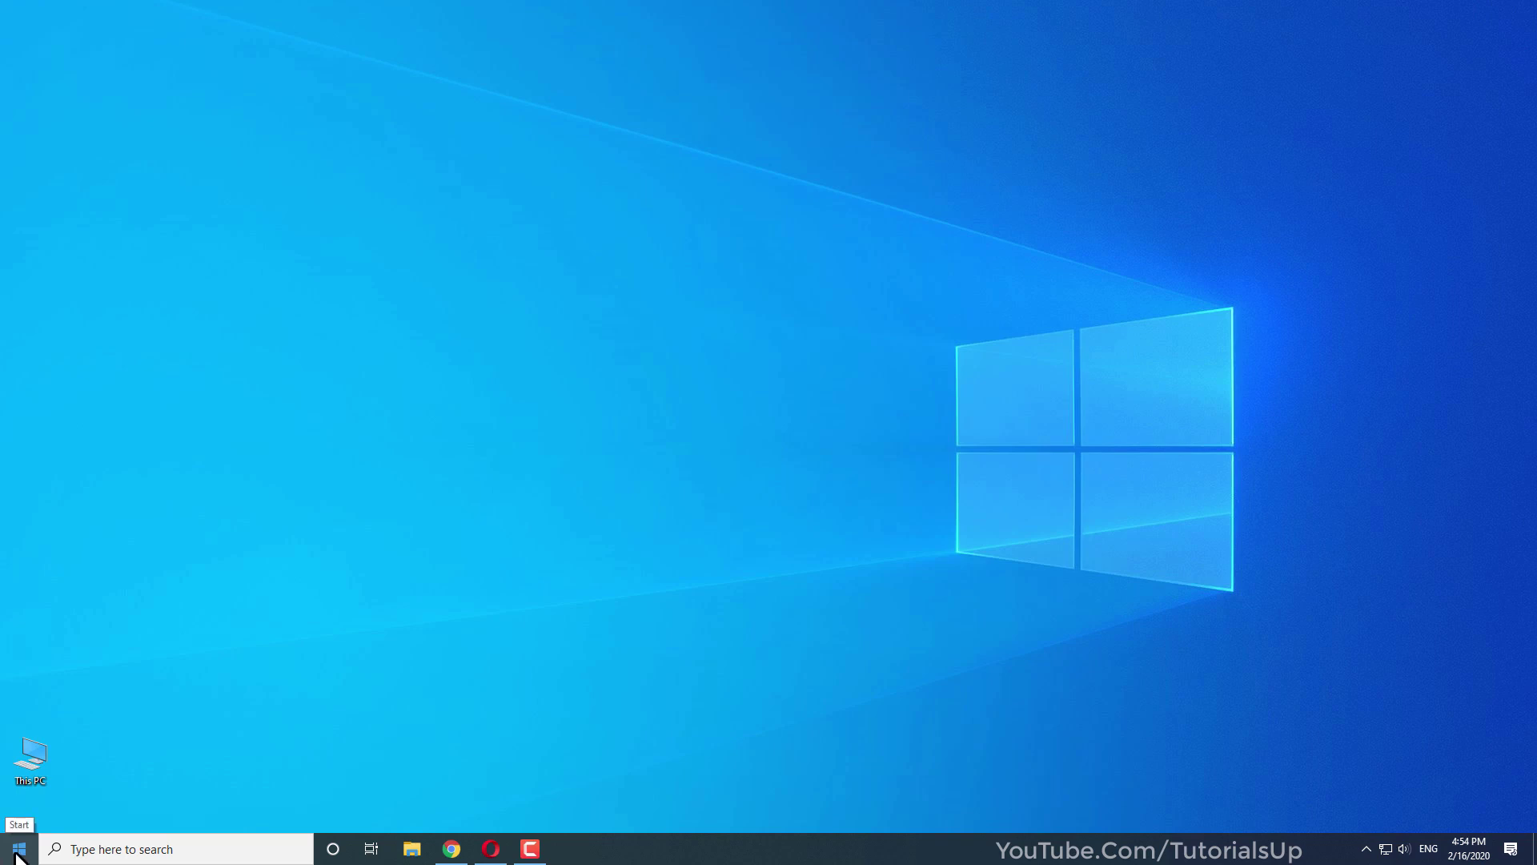
Open the current user's profile folder under C:\Users in File Explorer and show hidden items
{"action": "double_click", "coordinate": [28, 754]}
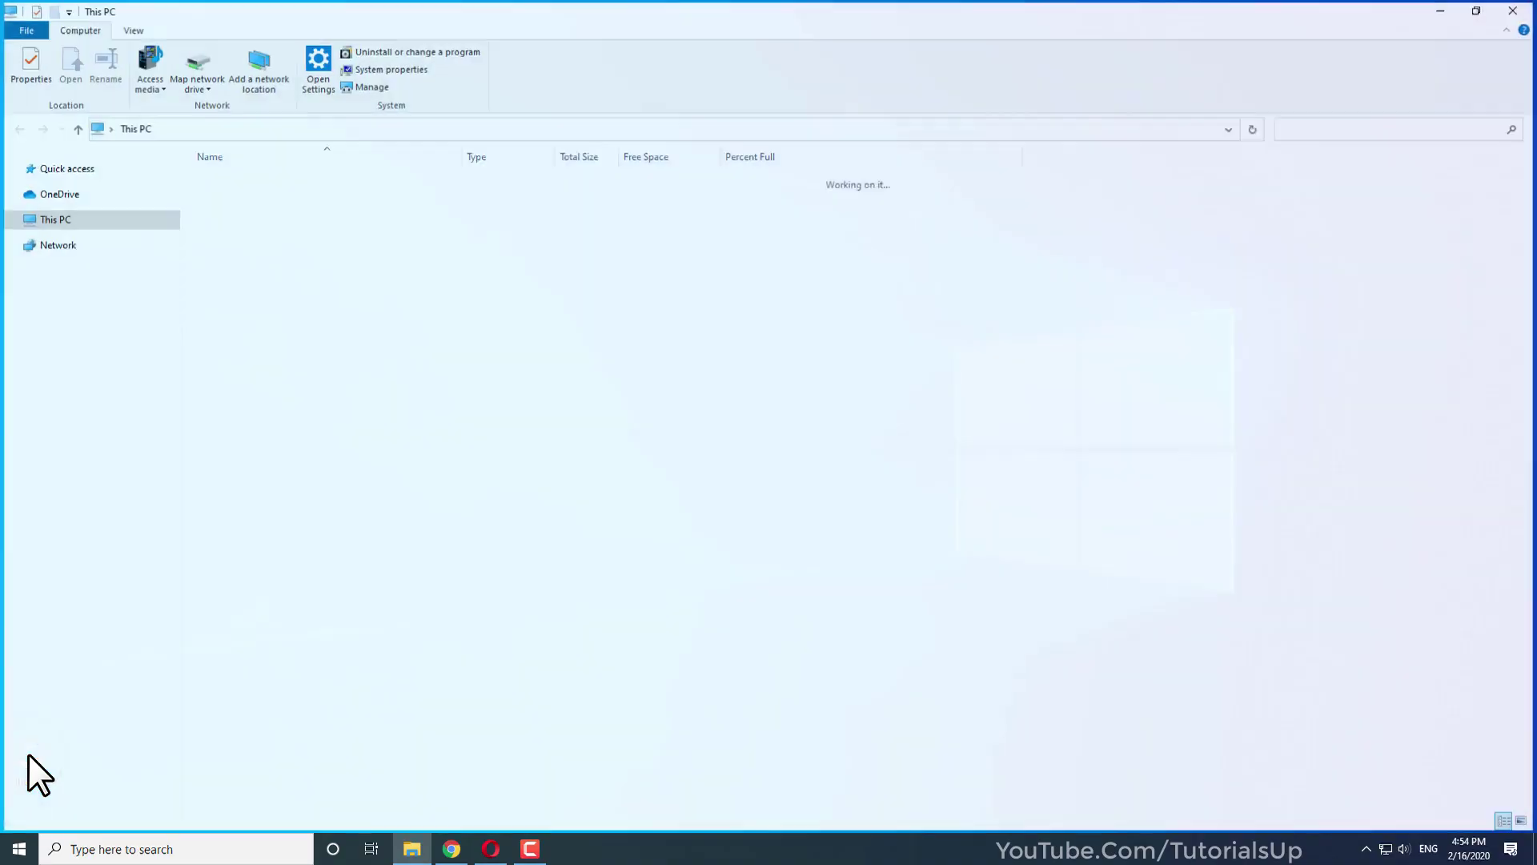
{"action": "left_click", "coordinate": [239, 345]}
{"action": "double_click", "coordinate": [237, 348]}
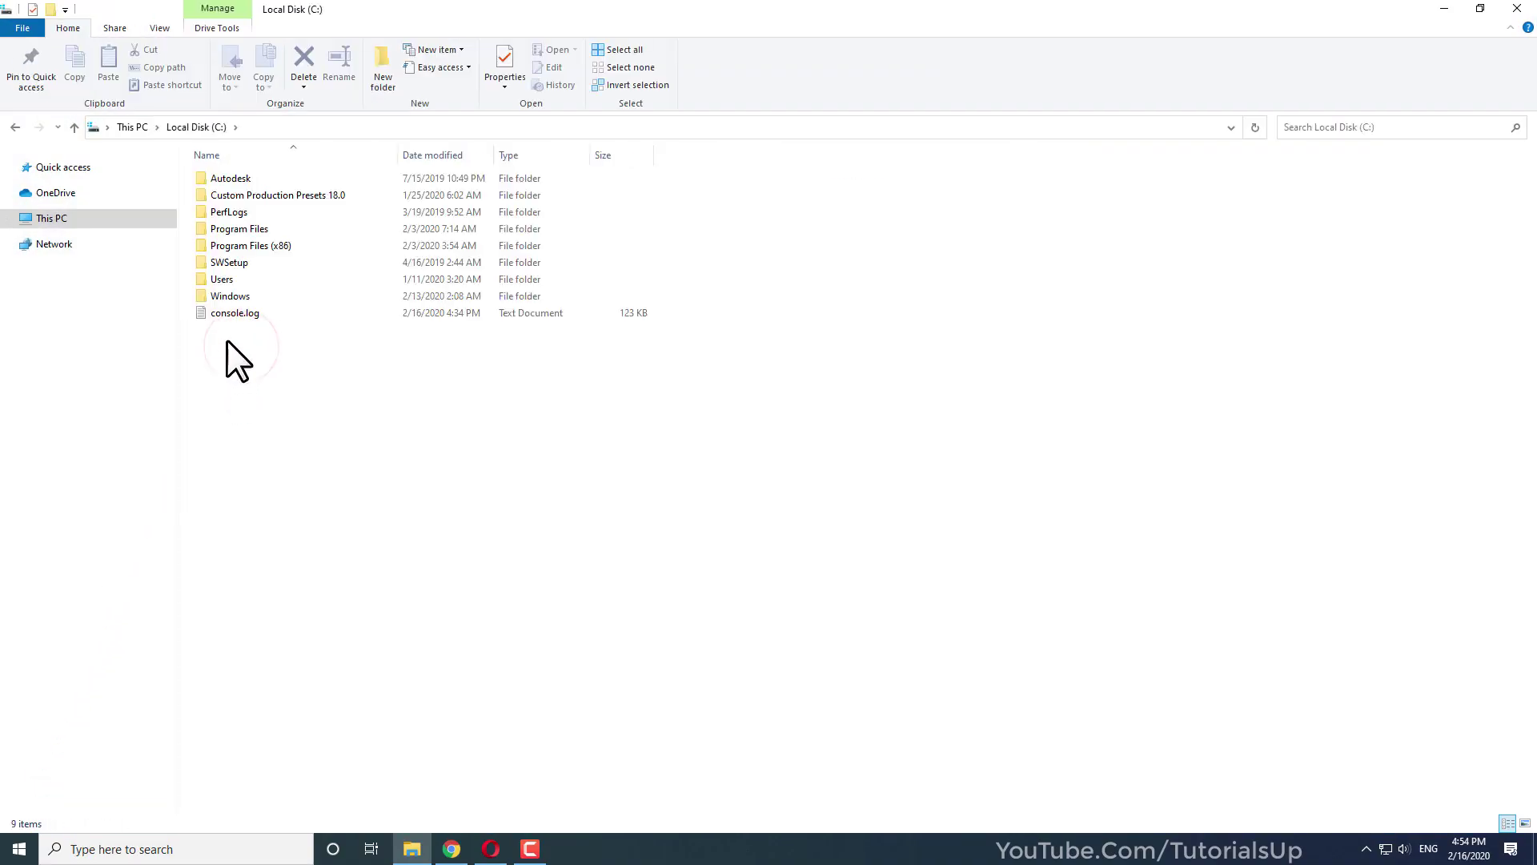
{"action": "double_click", "coordinate": [230, 279]}
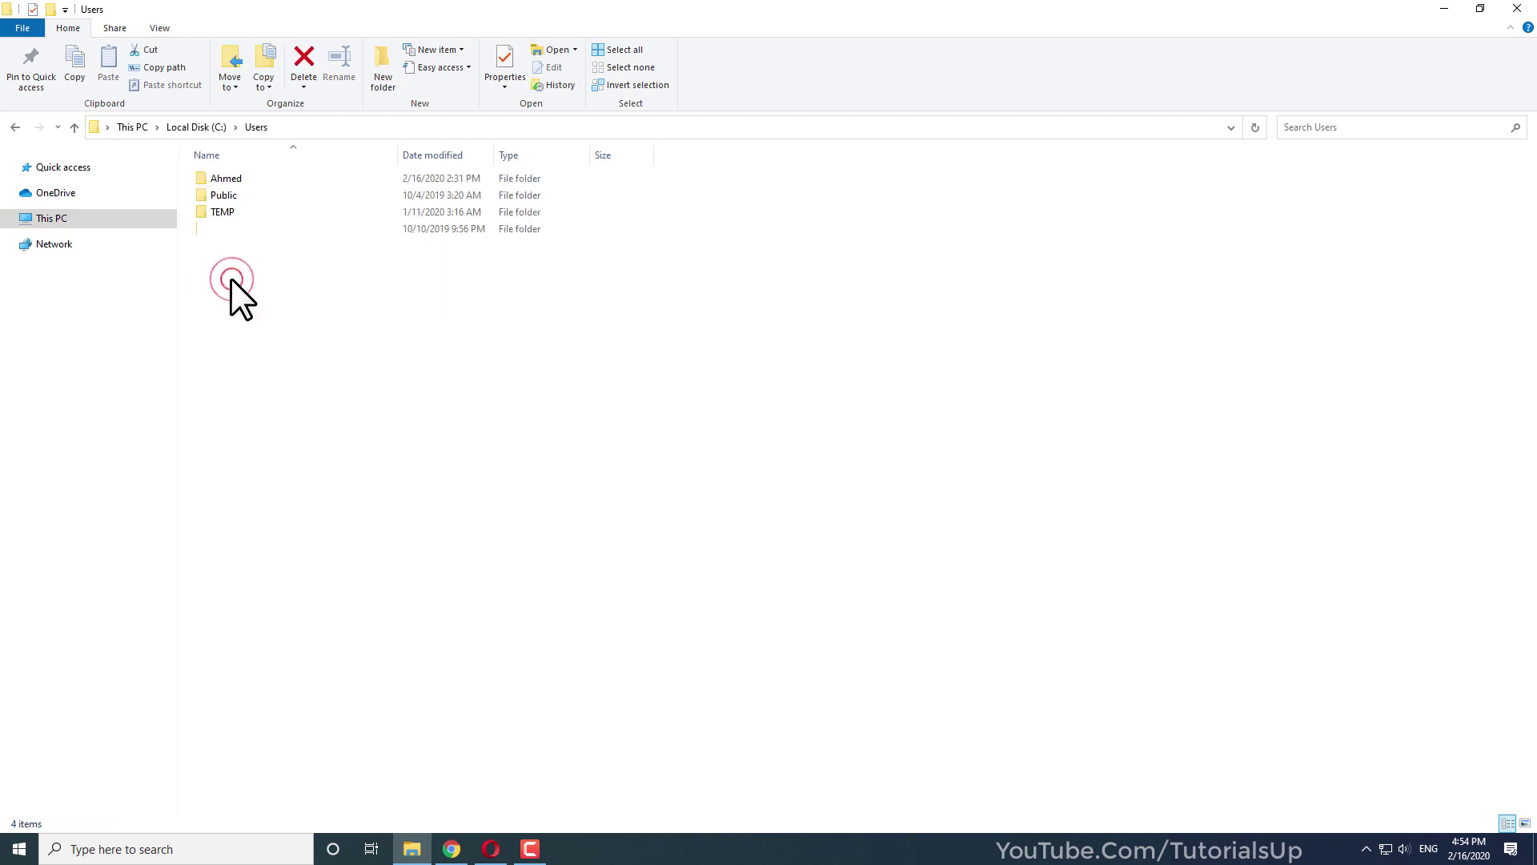
{"action": "double_click", "coordinate": [229, 177]}
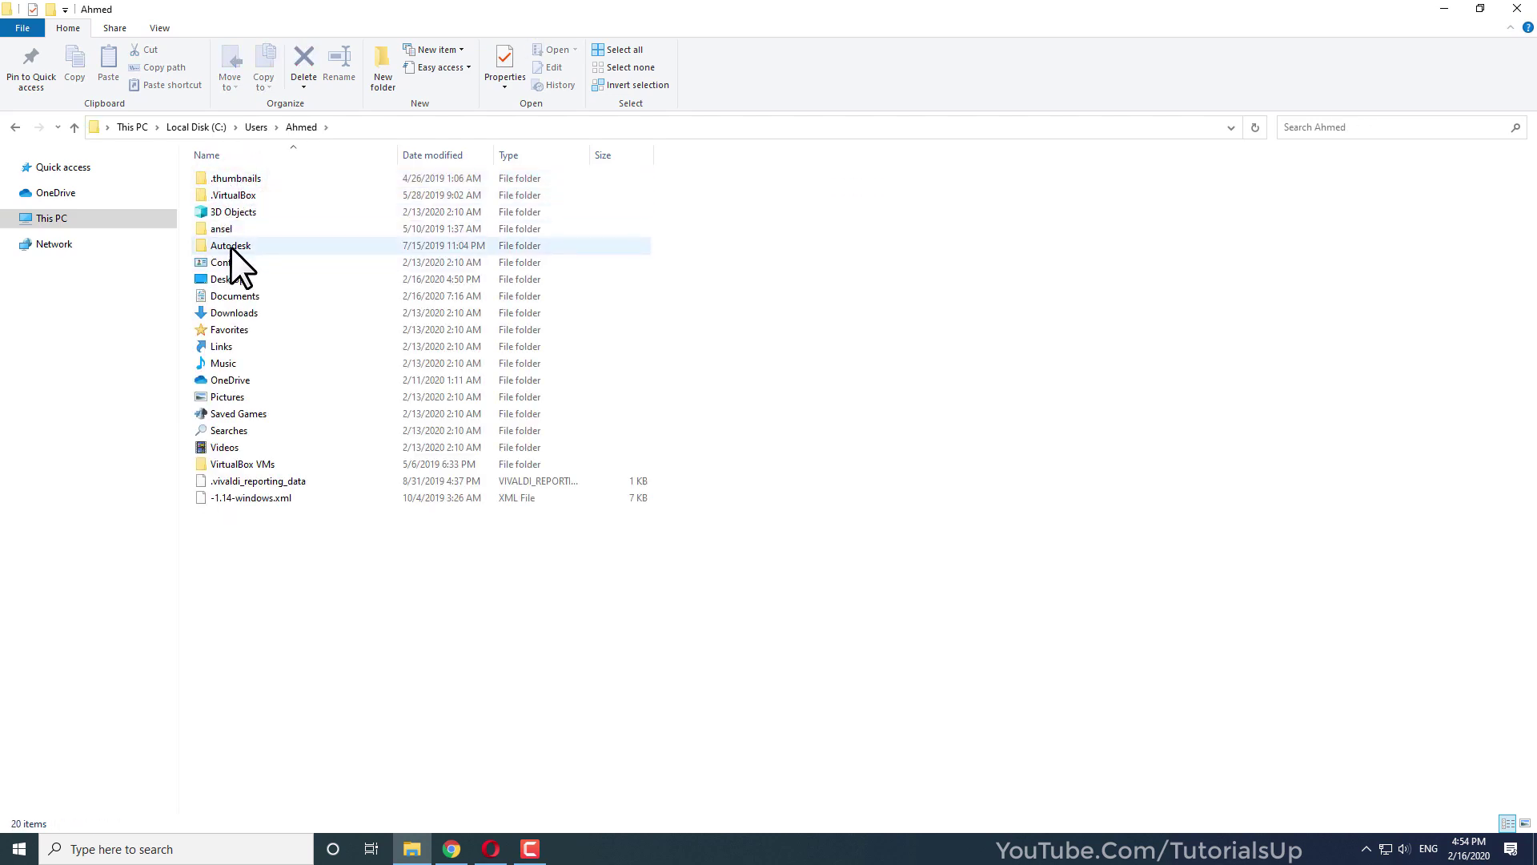
{"action": "left_click", "coordinate": [159, 28]}
{"action": "left_click", "coordinate": [586, 85]}
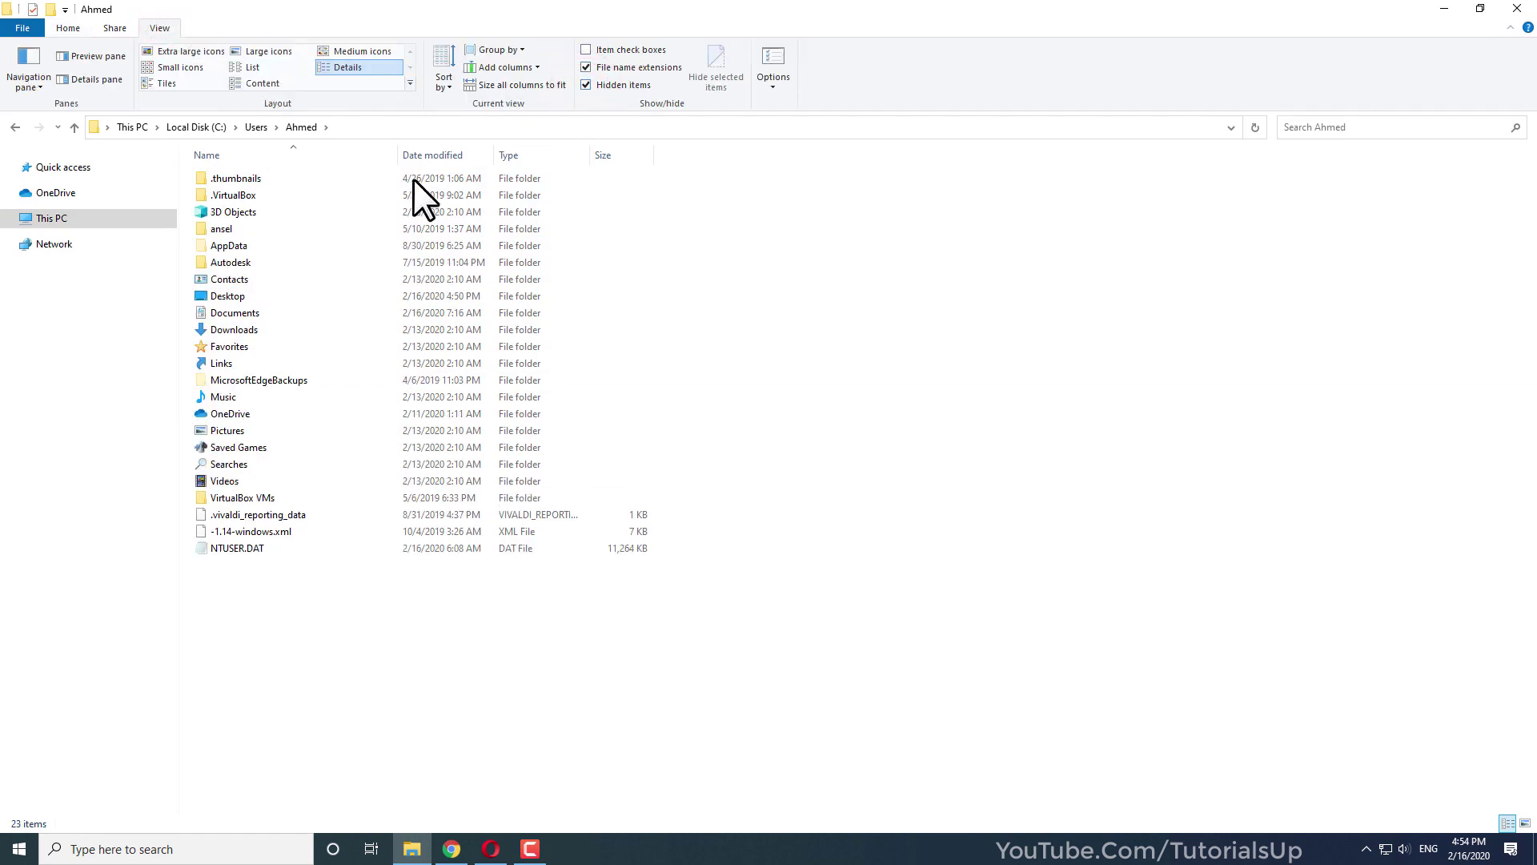
Copy the Plugins folder from AppData\Roaming\SketchUp\SketchUp 2020\SketchUp
{"action": "double_click", "coordinate": [231, 245]}
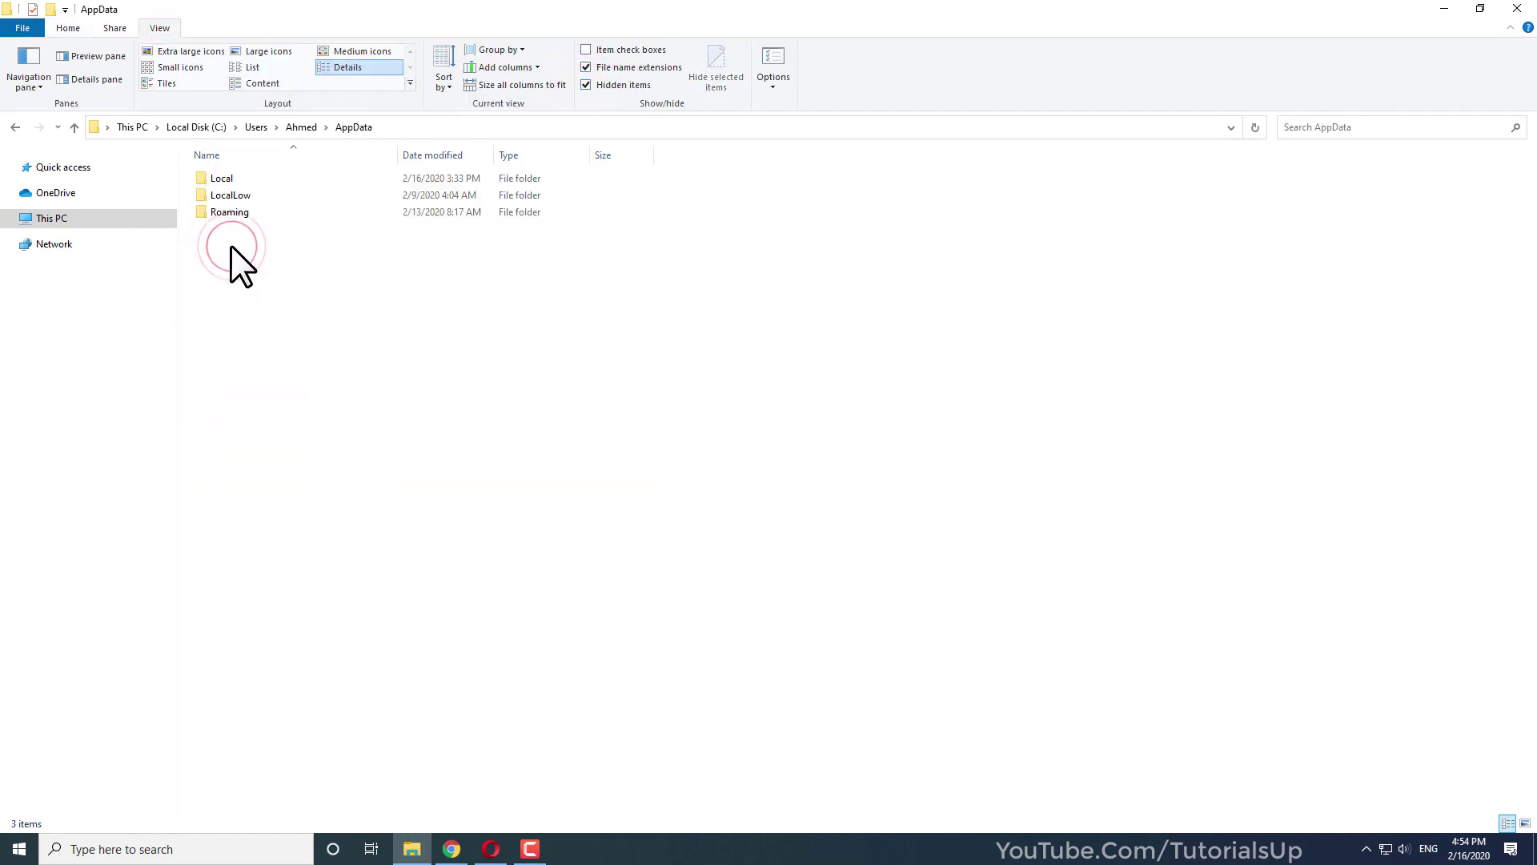
{"action": "left_click", "coordinate": [231, 218]}
{"action": "double_click", "coordinate": [231, 218]}
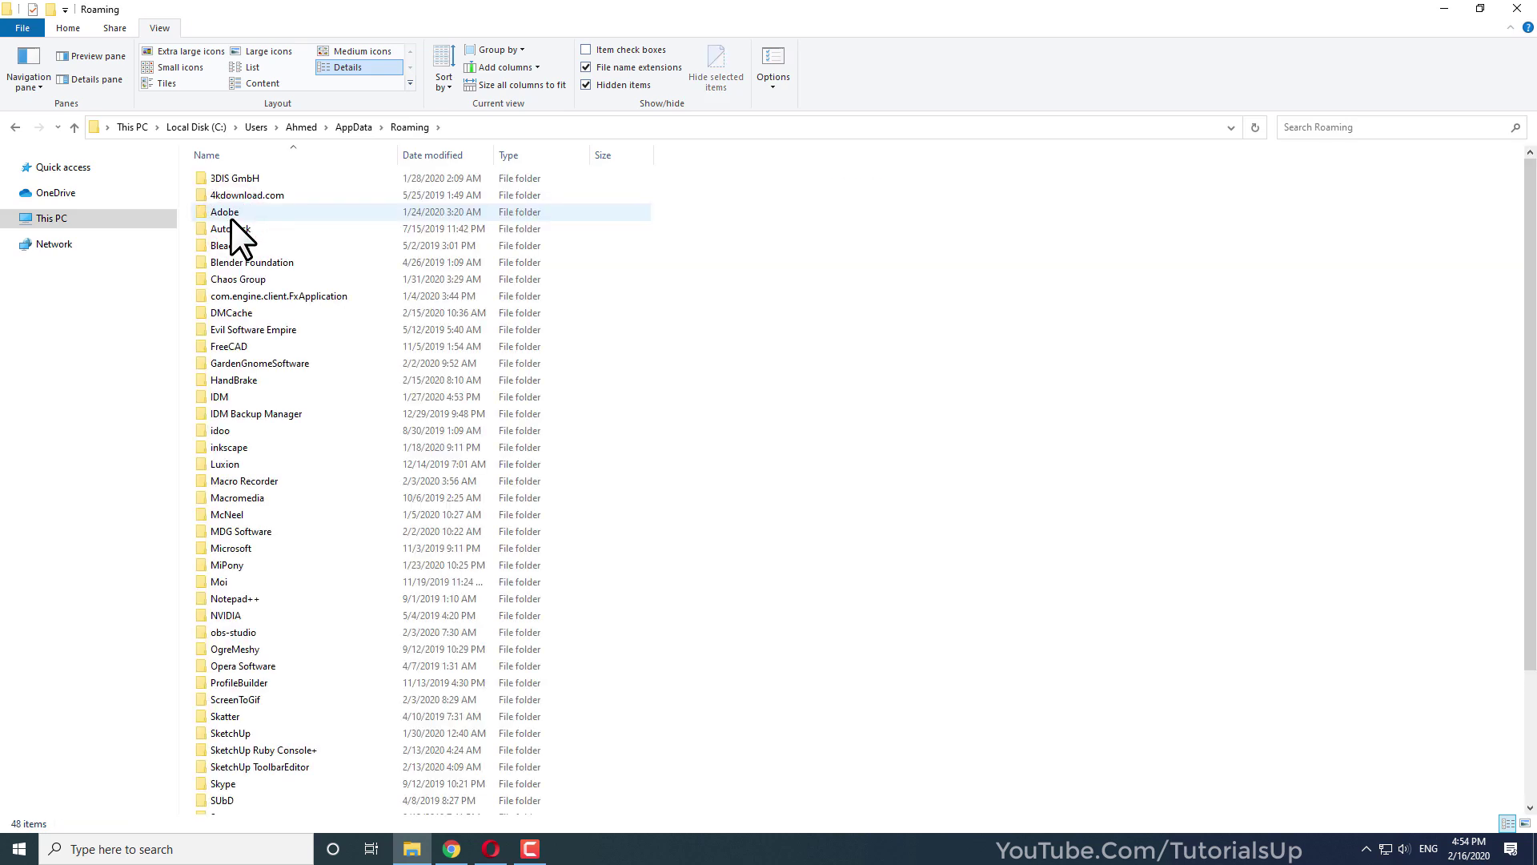
{"action": "double_click", "coordinate": [245, 737]}
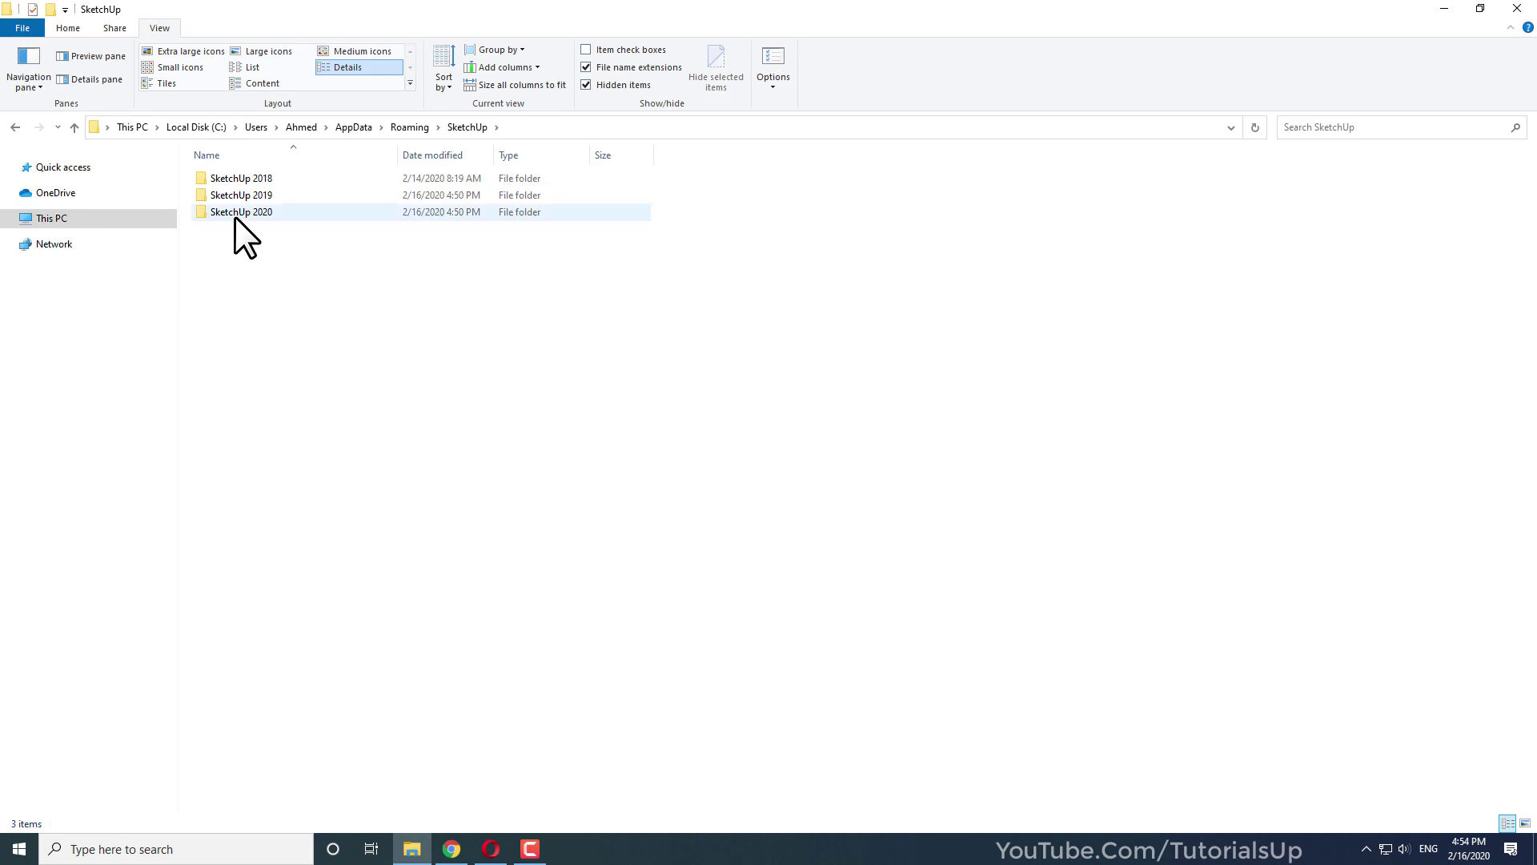
{"action": "double_click", "coordinate": [234, 213]}
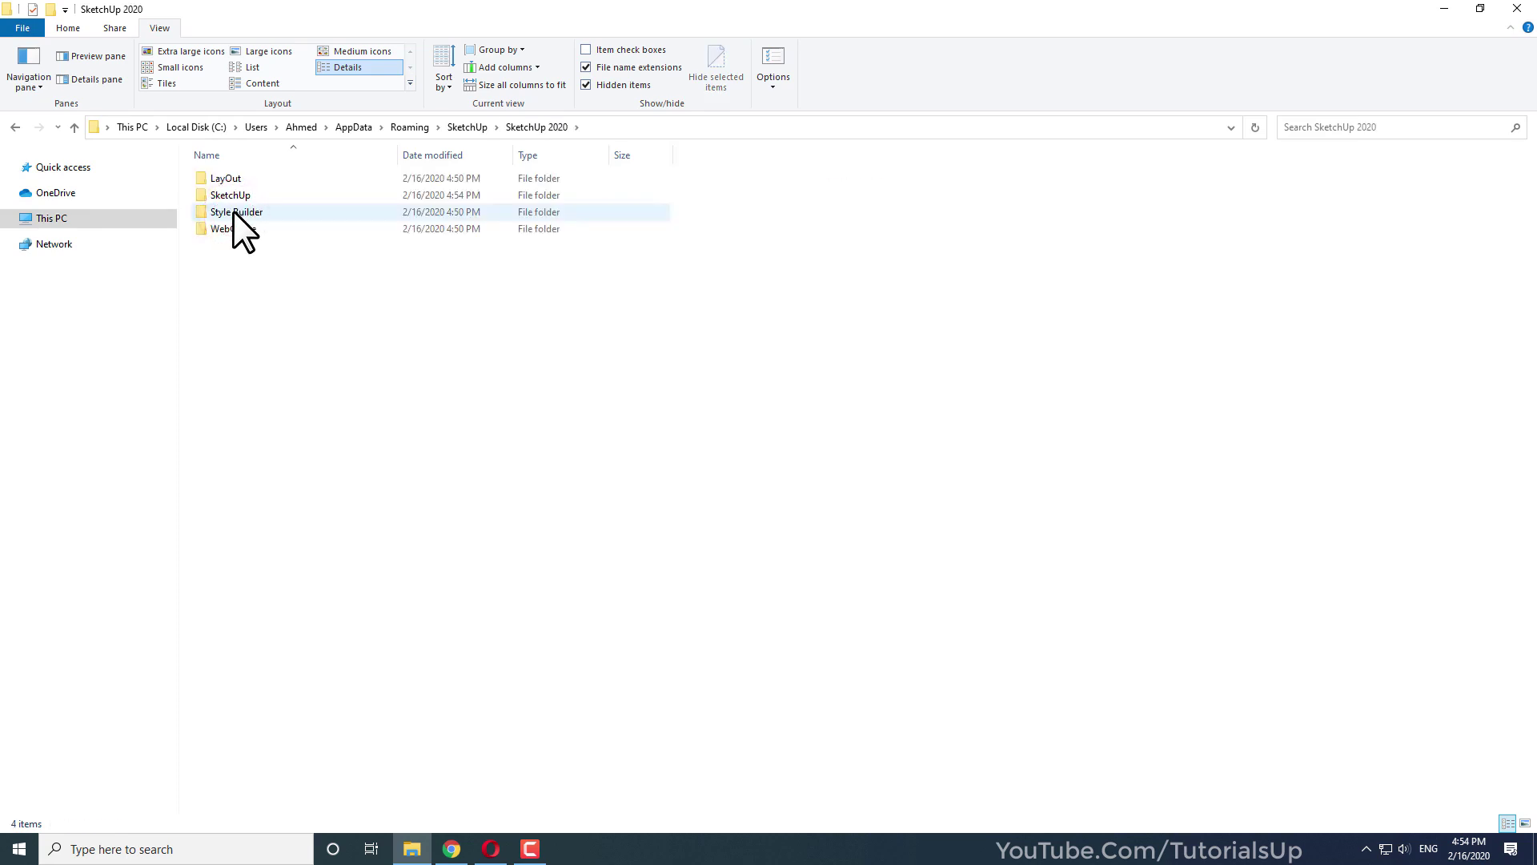
{"action": "double_click", "coordinate": [233, 200]}
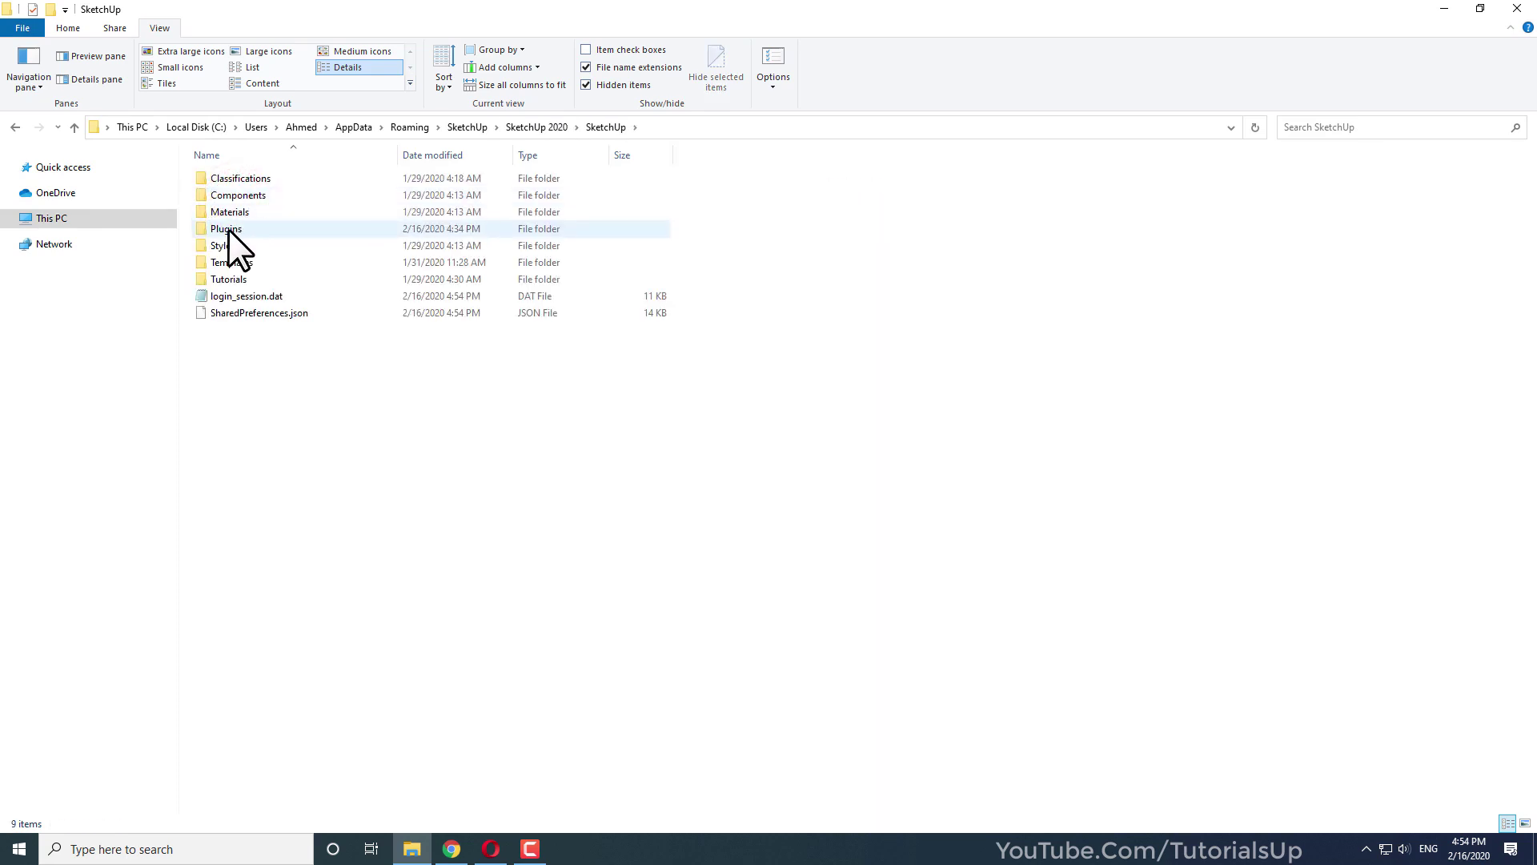
{"action": "right_click", "coordinate": [228, 229]}
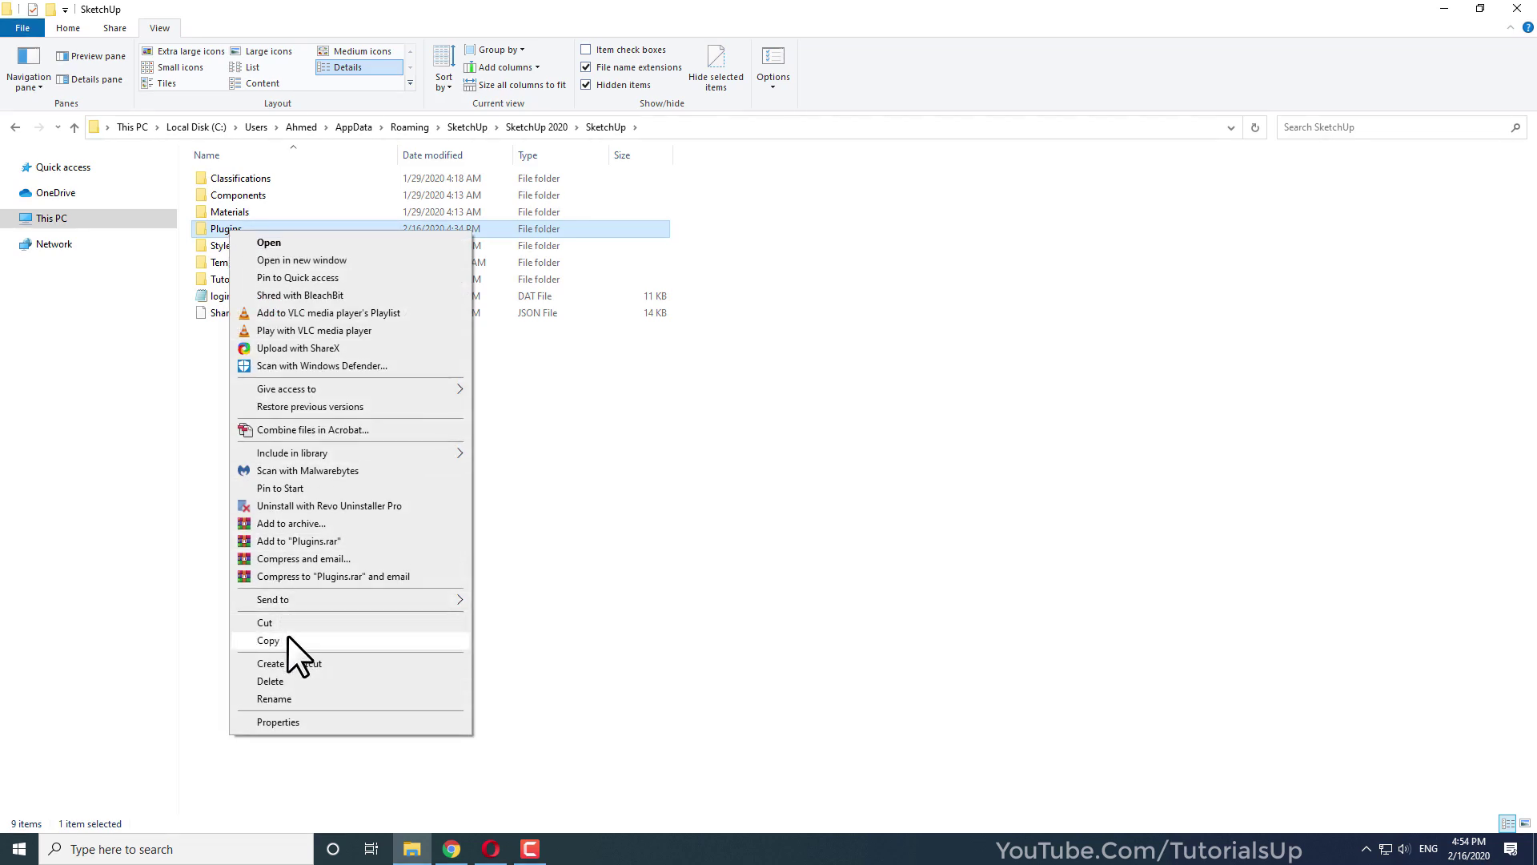
{"action": "left_click", "coordinate": [287, 638]}
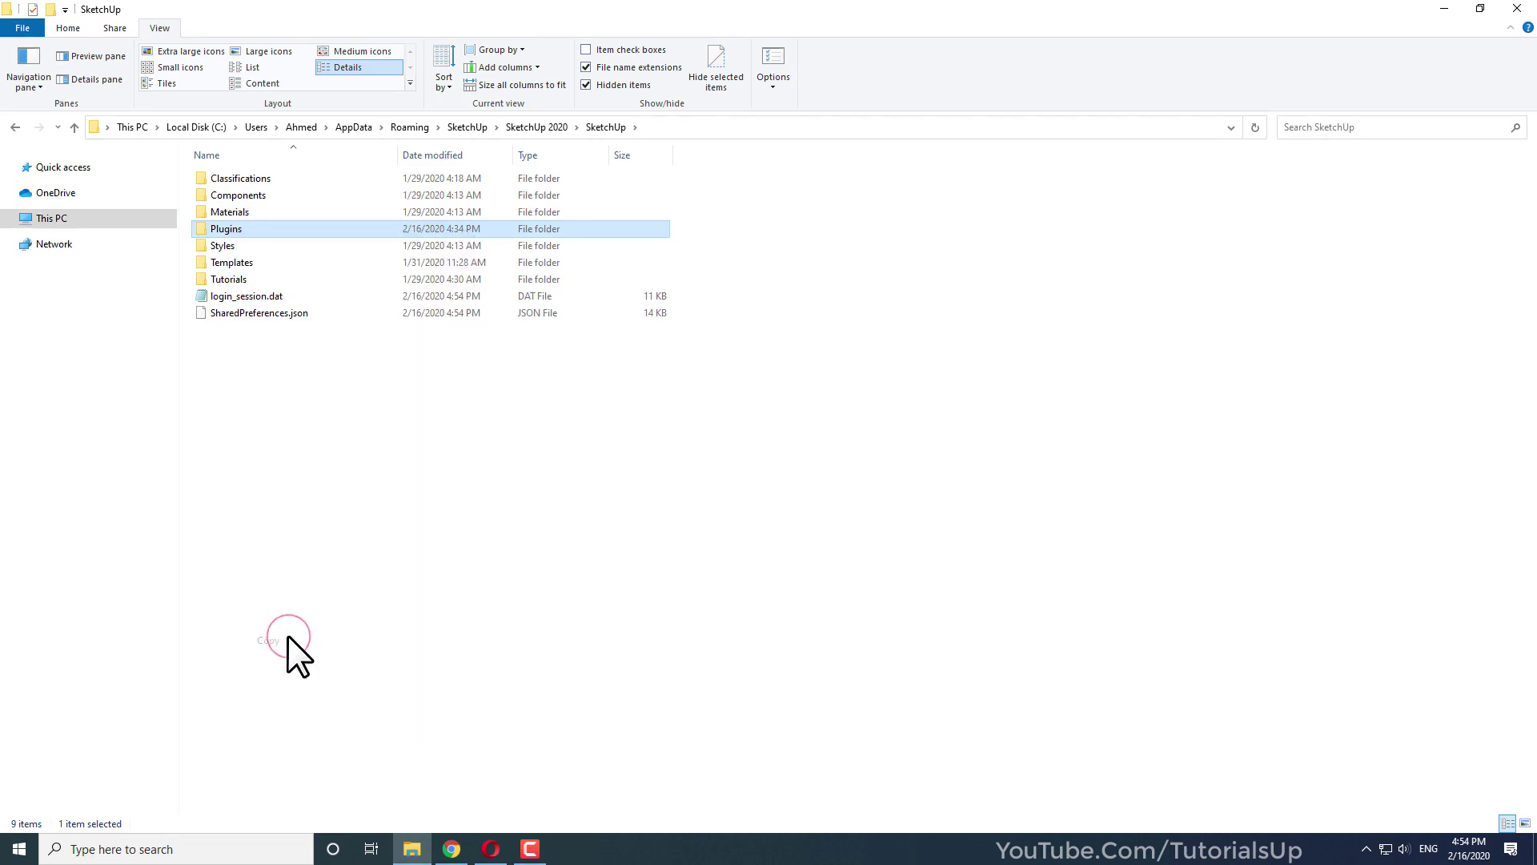
Paste the copied Plugins folder into the SketchUp 2019\SketchUp folder, skipping files with the same names
{"action": "left_click", "coordinate": [15, 129]}
{"action": "left_click", "coordinate": [14, 128]}
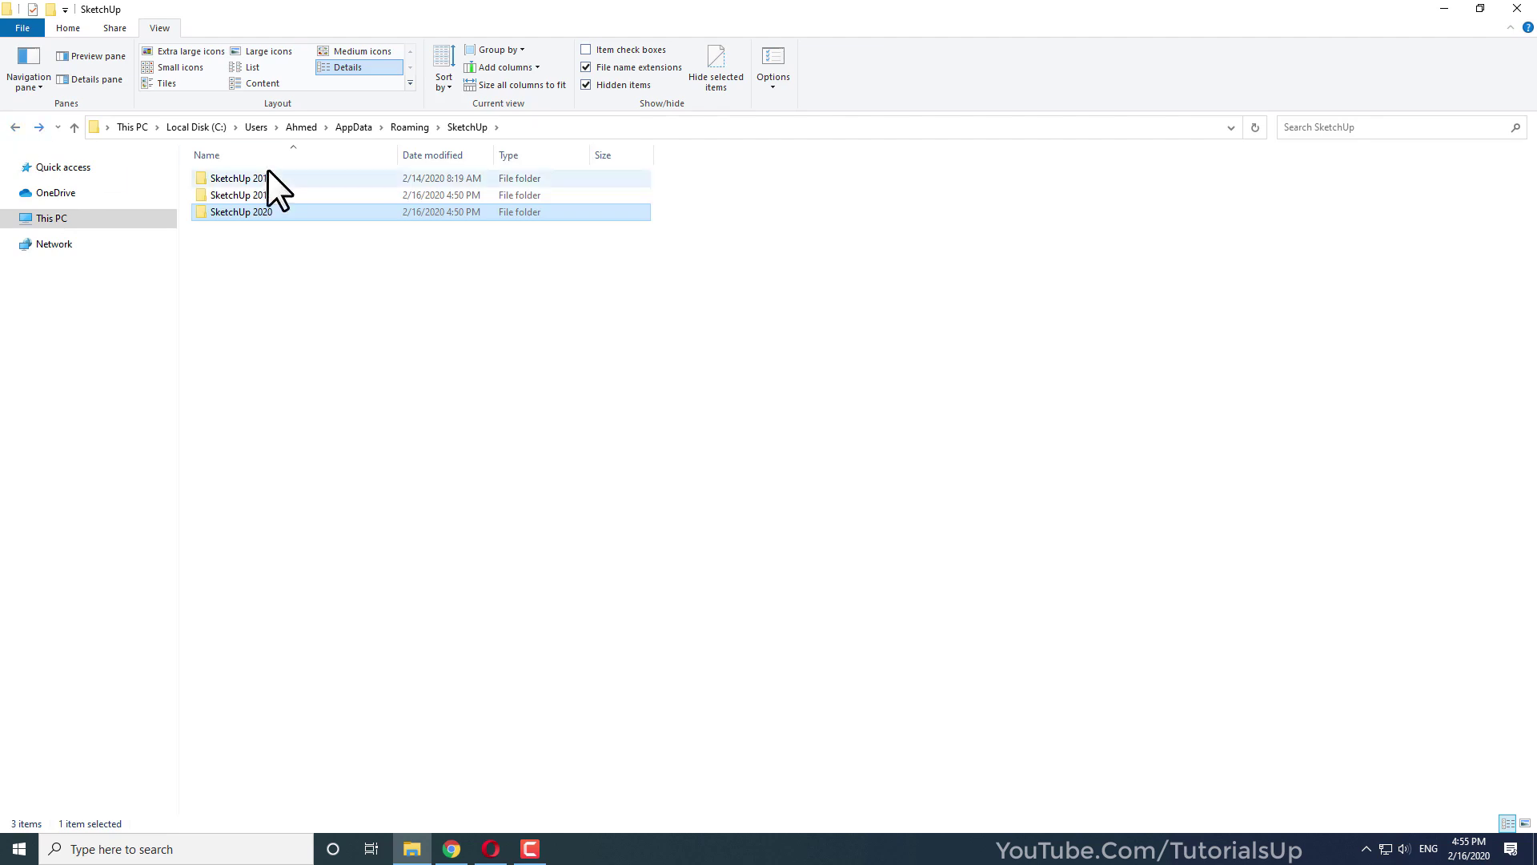
{"action": "double_click", "coordinate": [264, 198]}
{"action": "double_click", "coordinate": [245, 195]}
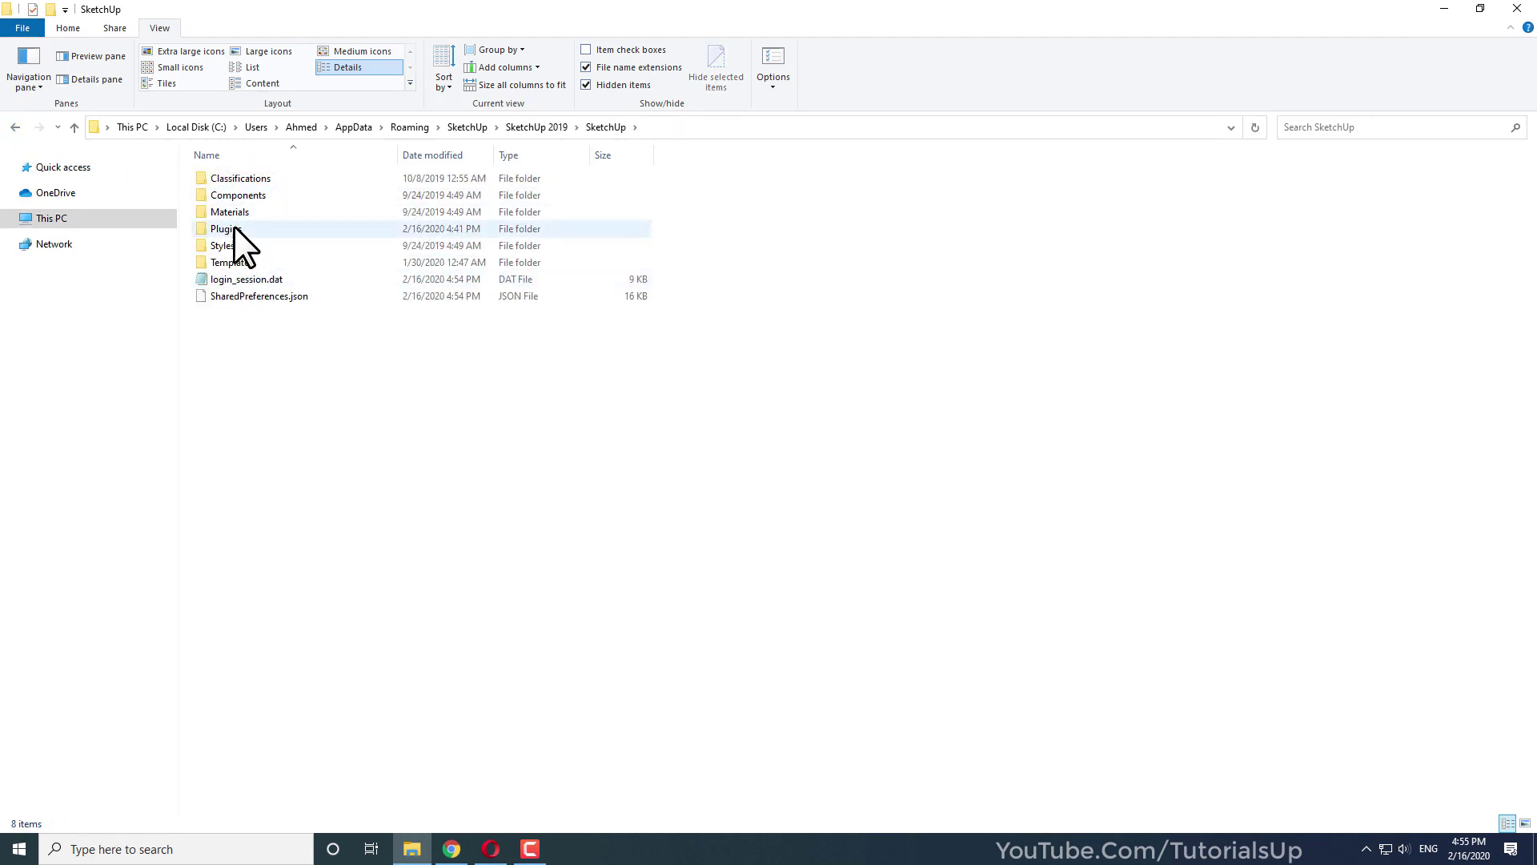
{"action": "left_click", "coordinate": [233, 227]}
{"action": "right_click", "coordinate": [299, 387]}
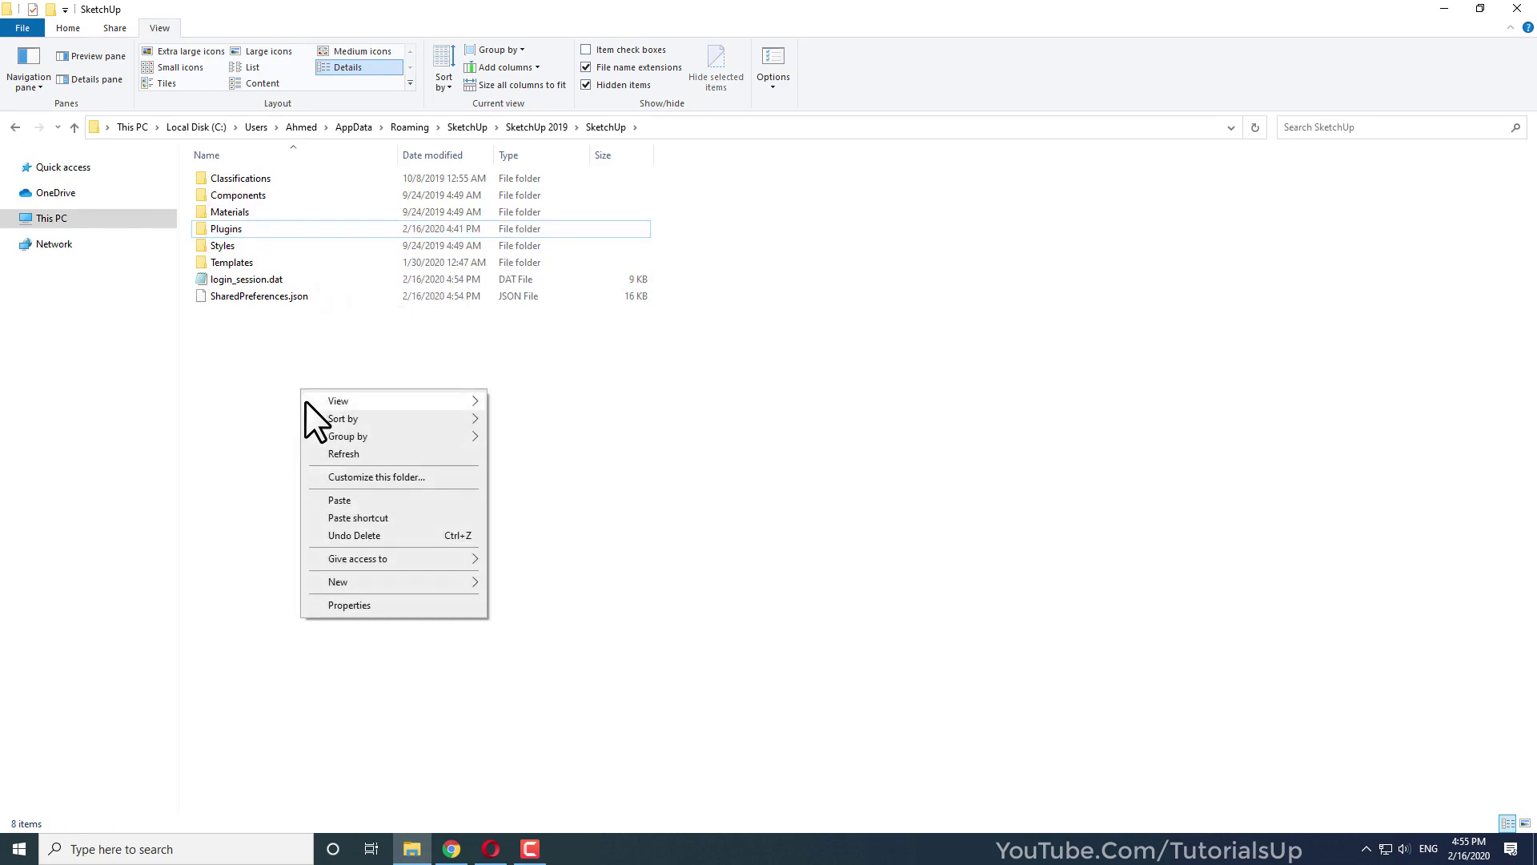
{"action": "left_click", "coordinate": [395, 501]}
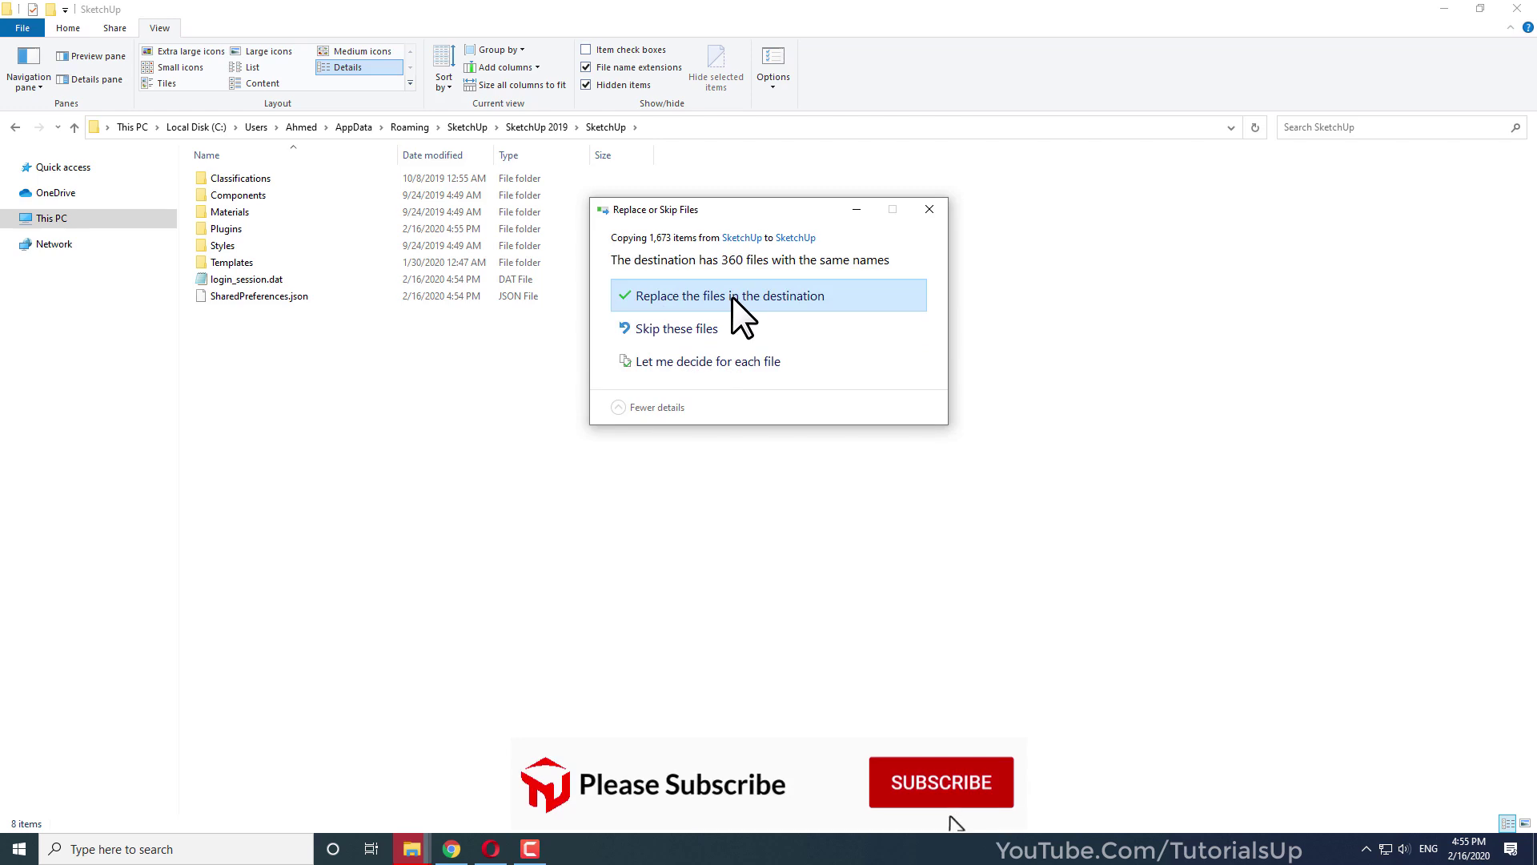
{"action": "left_click", "coordinate": [687, 338]}
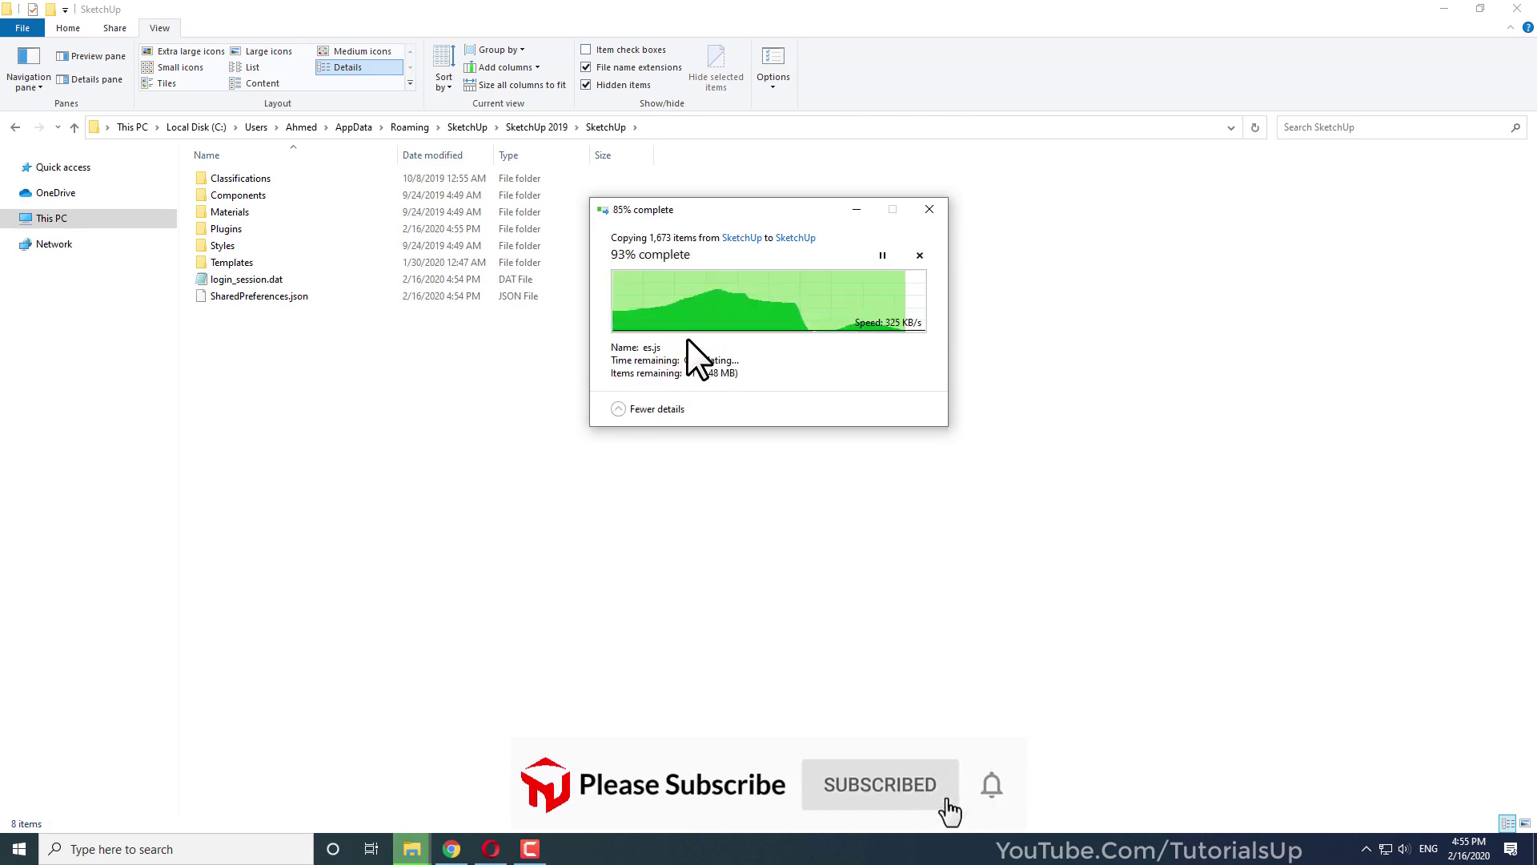
{"action": "left_click", "coordinate": [664, 412]}
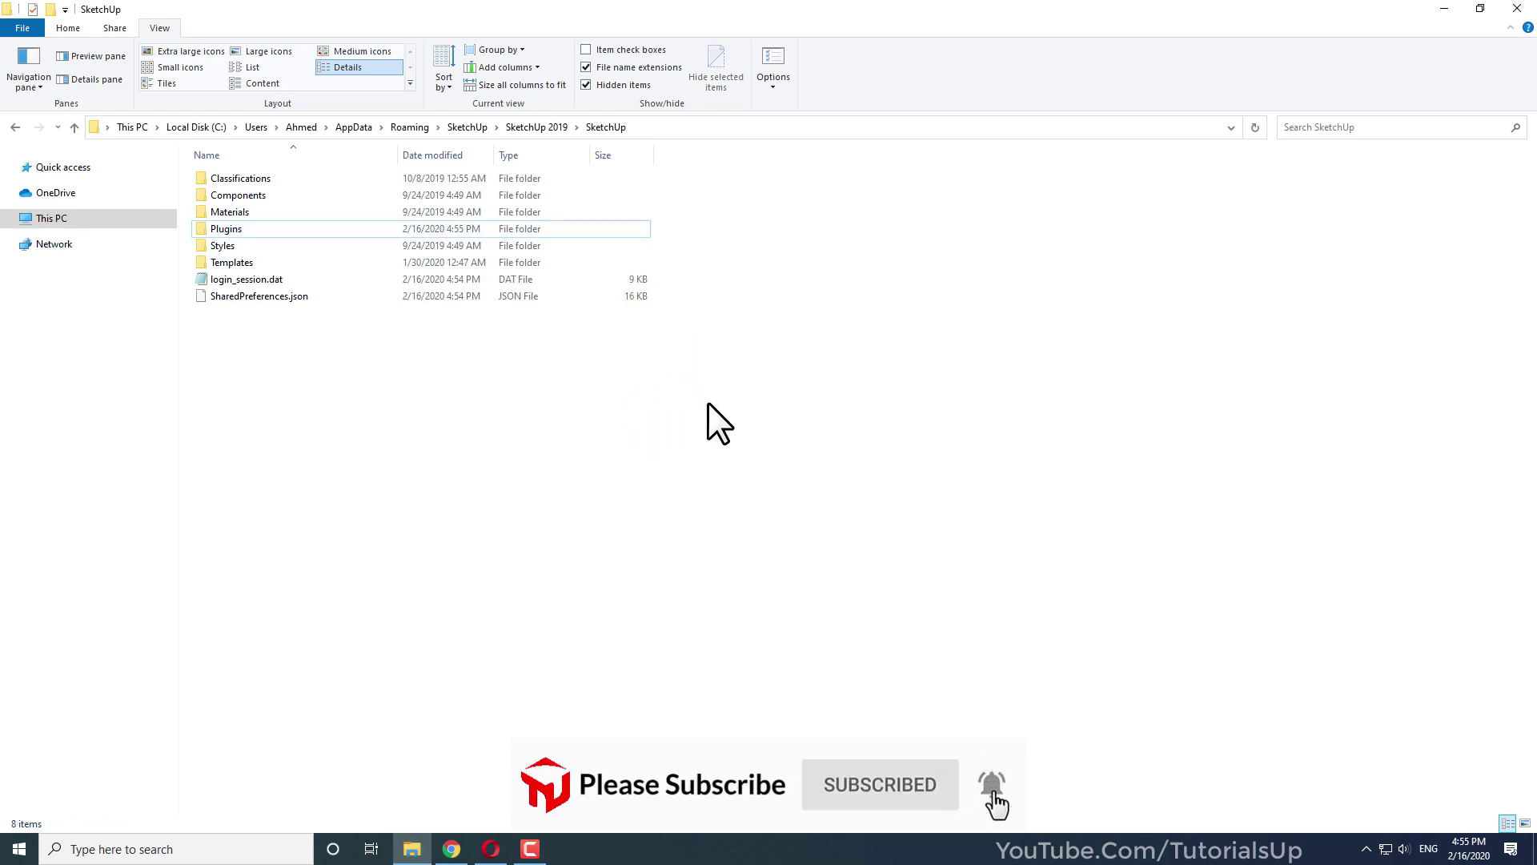
Minimize File Explorer, launch SketchUp 2019 and dismiss the Fredo6 plugin update notice
{"action": "left_click", "coordinate": [1444, 10]}
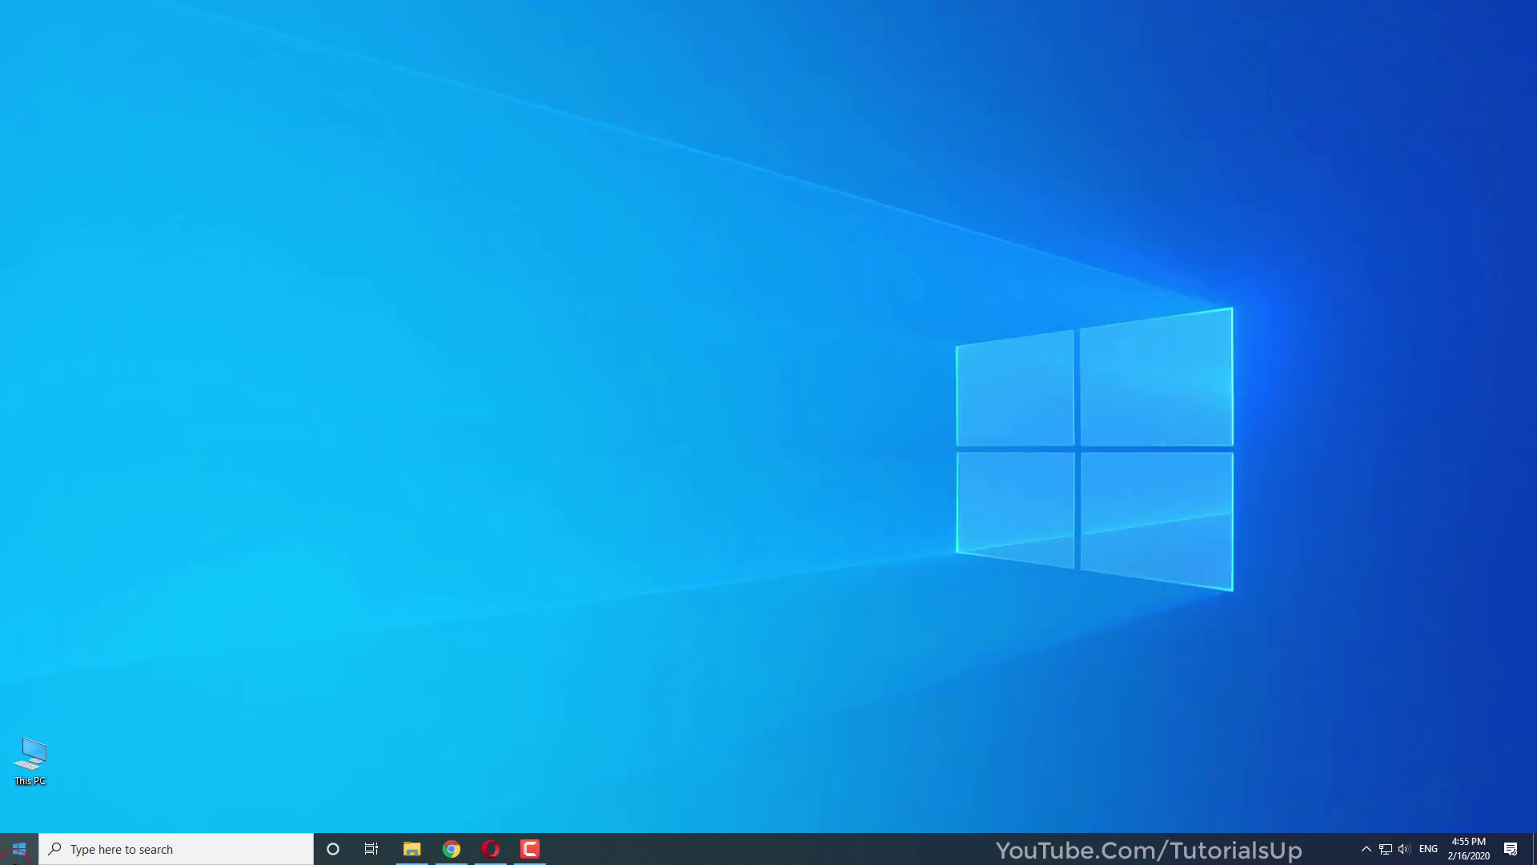
{"action": "left_click", "coordinate": [19, 849]}
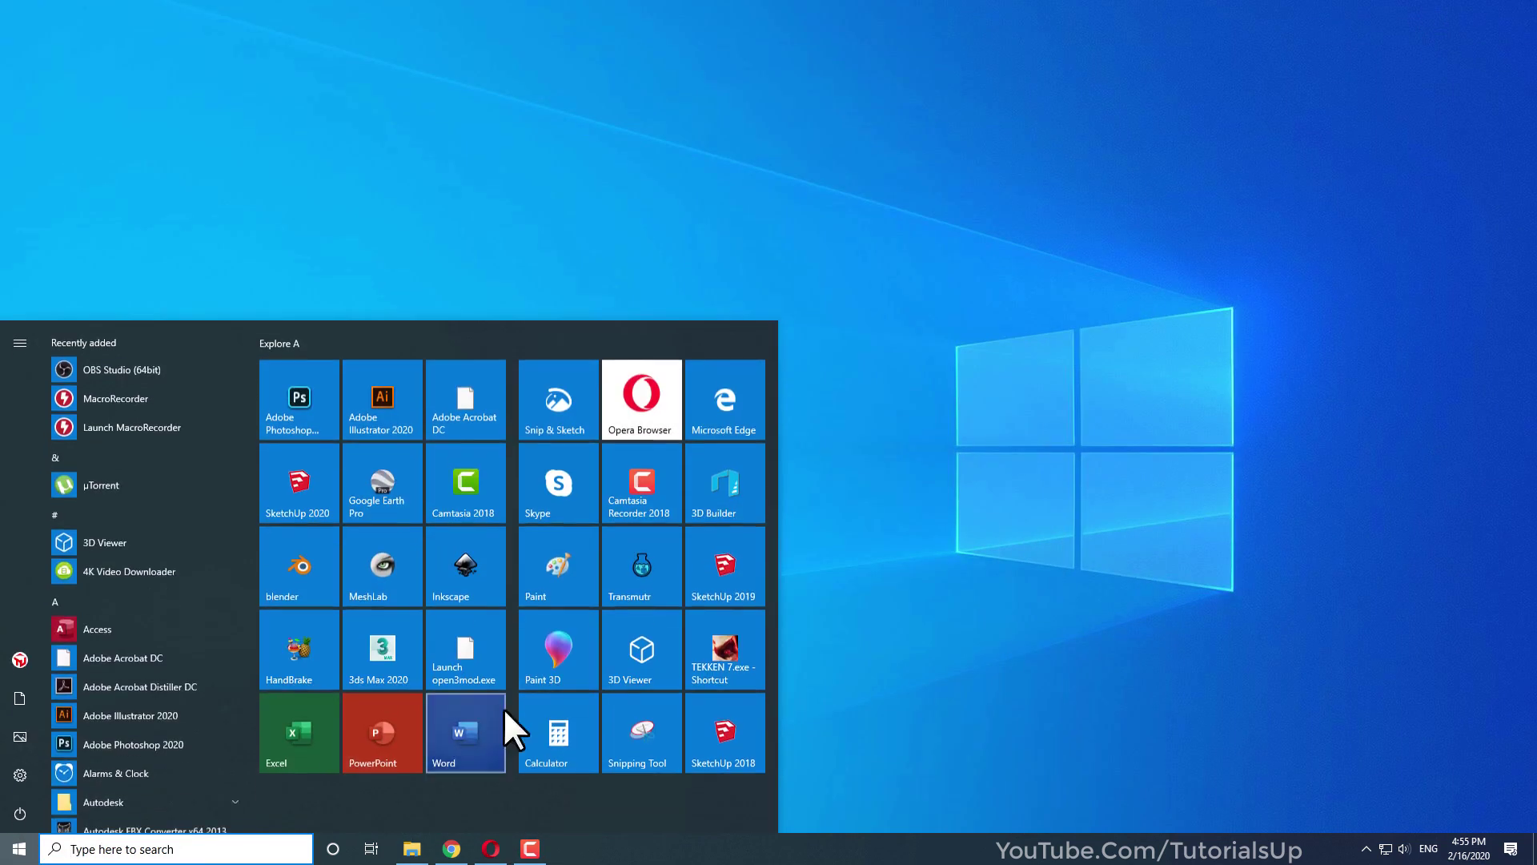
{"action": "left_click", "coordinate": [715, 561]}
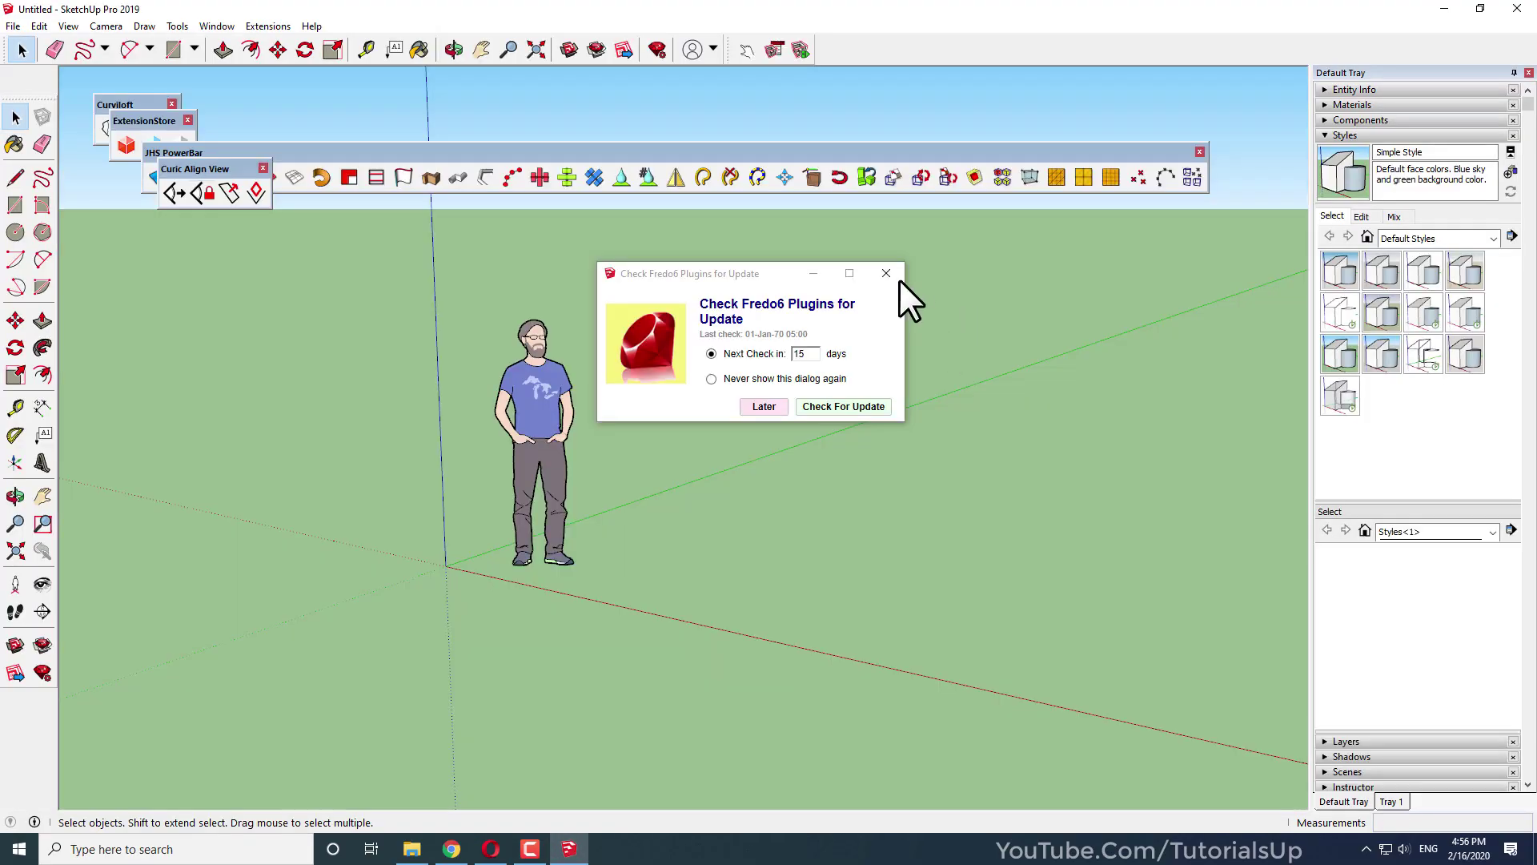
{"action": "left_click", "coordinate": [892, 269]}
Separate the floating Curic Align View and JHS PowerBar toolbars, and show the QuadFace Tools toolbar below JHS PowerBar
{"action": "left_click_drag", "start_coordinate": [200, 163], "coordinate": [230, 227]}
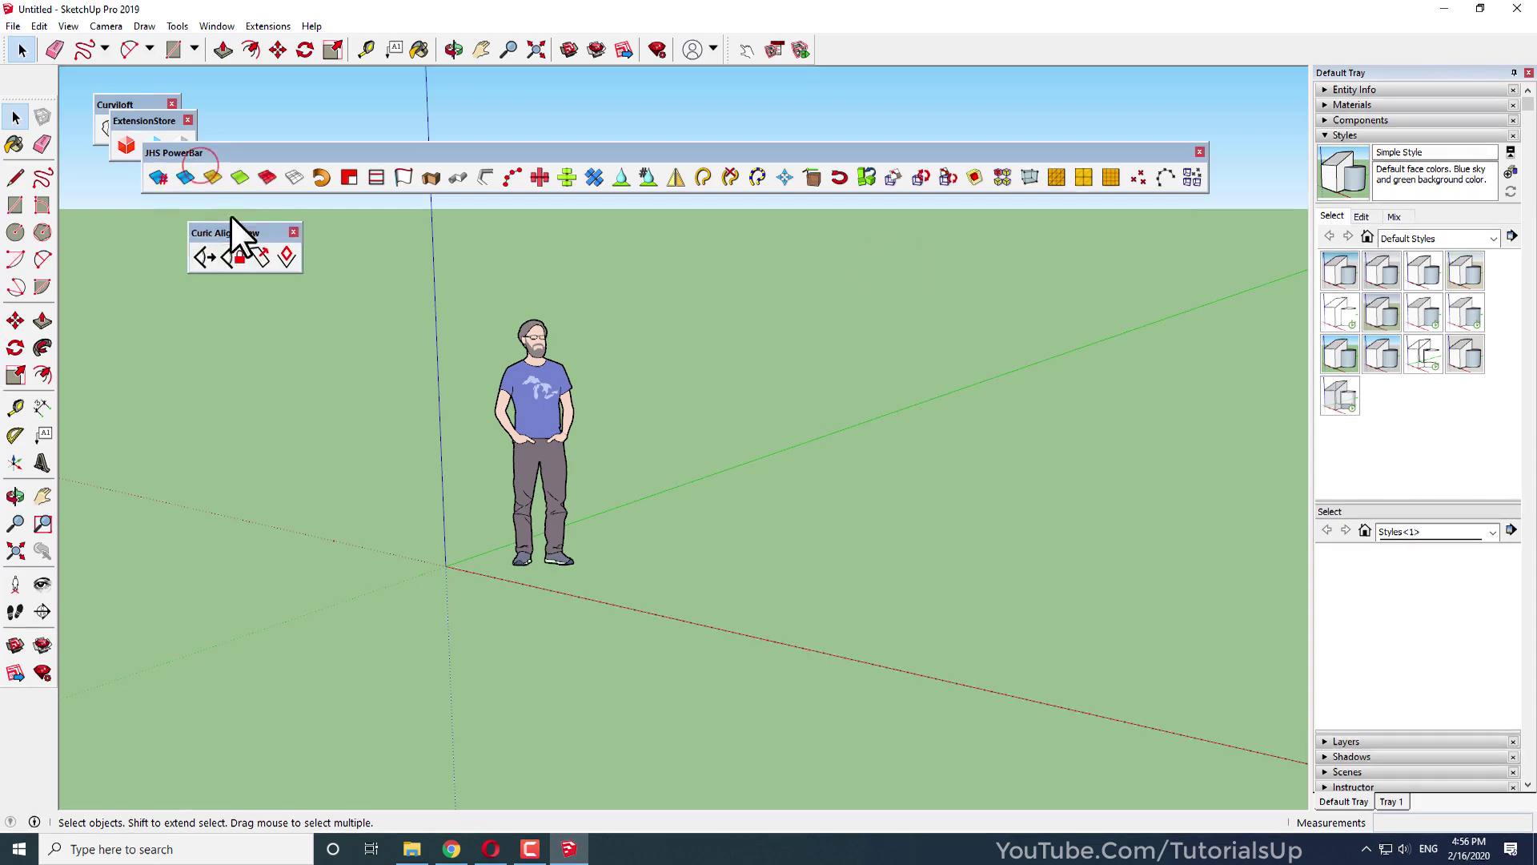
{"action": "left_click_drag", "start_coordinate": [233, 144], "coordinate": [241, 161]}
{"action": "right_click", "coordinate": [887, 37]}
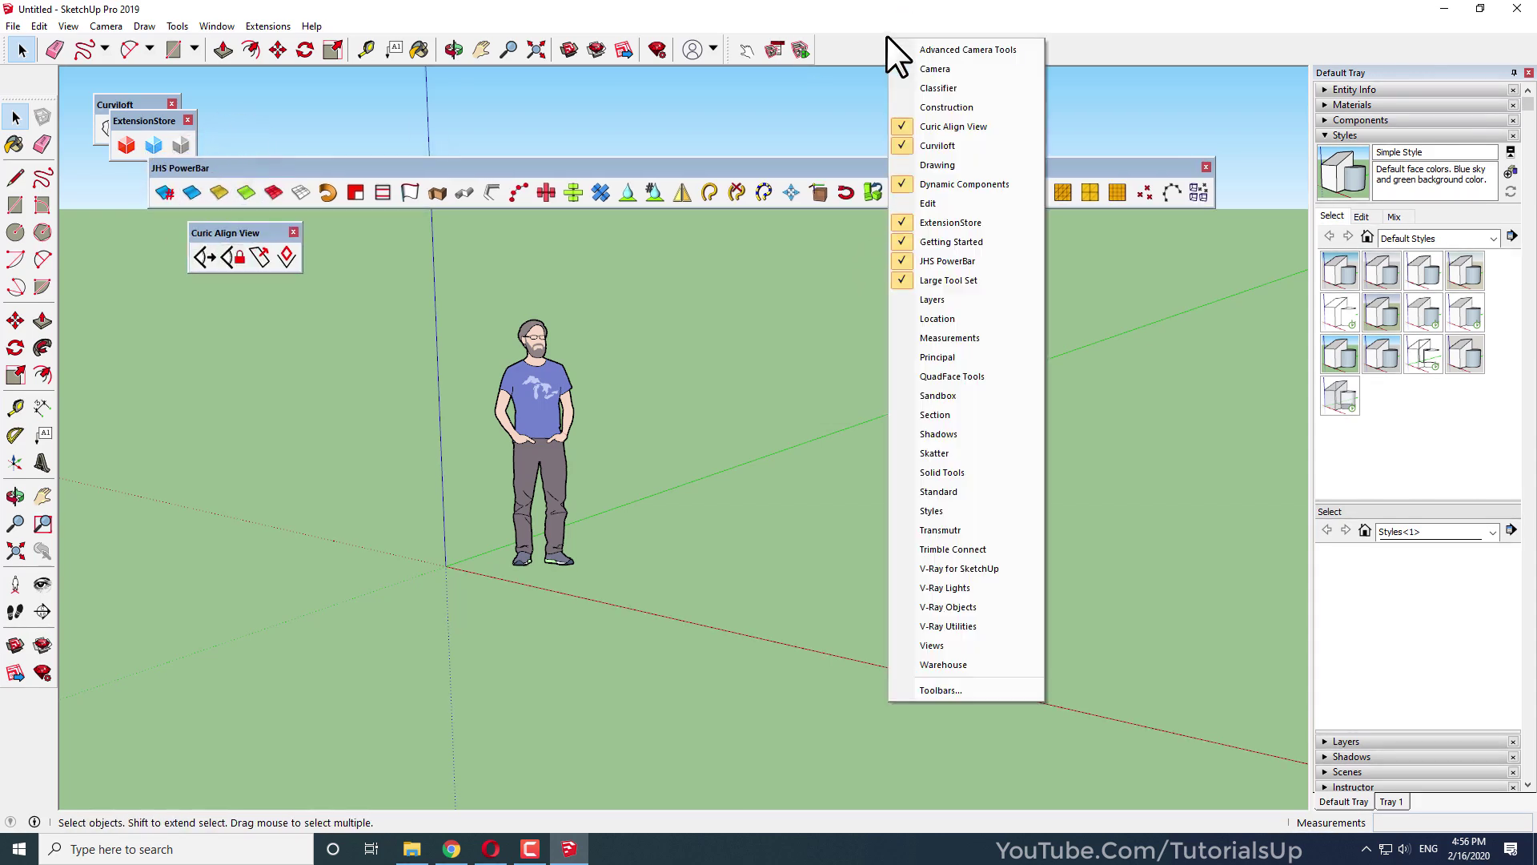
{"action": "left_click", "coordinate": [1000, 377]}
{"action": "left_click_drag", "start_coordinate": [636, 140], "coordinate": [822, 265]}
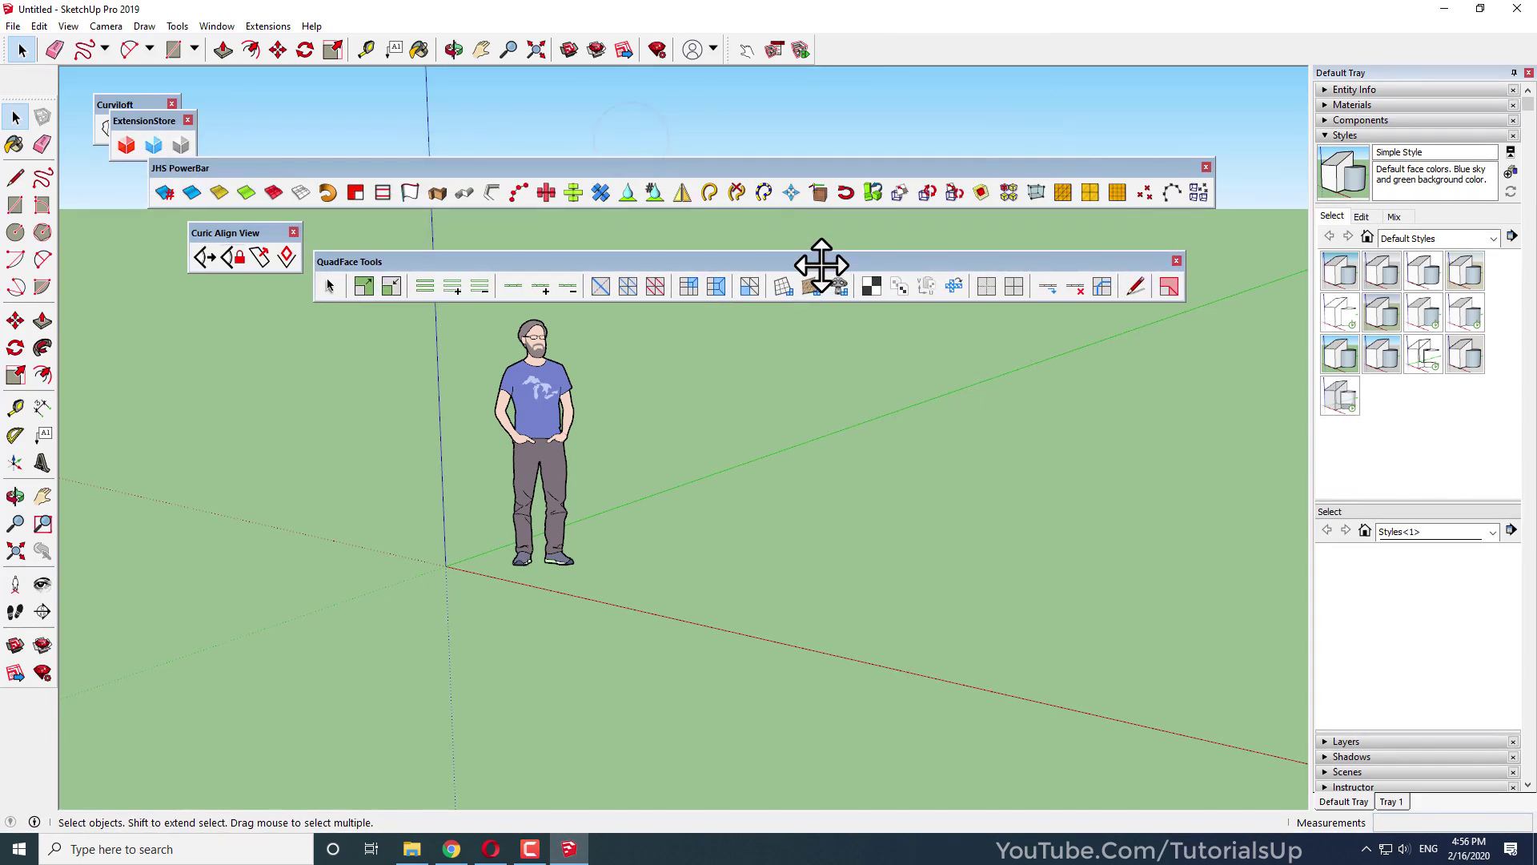